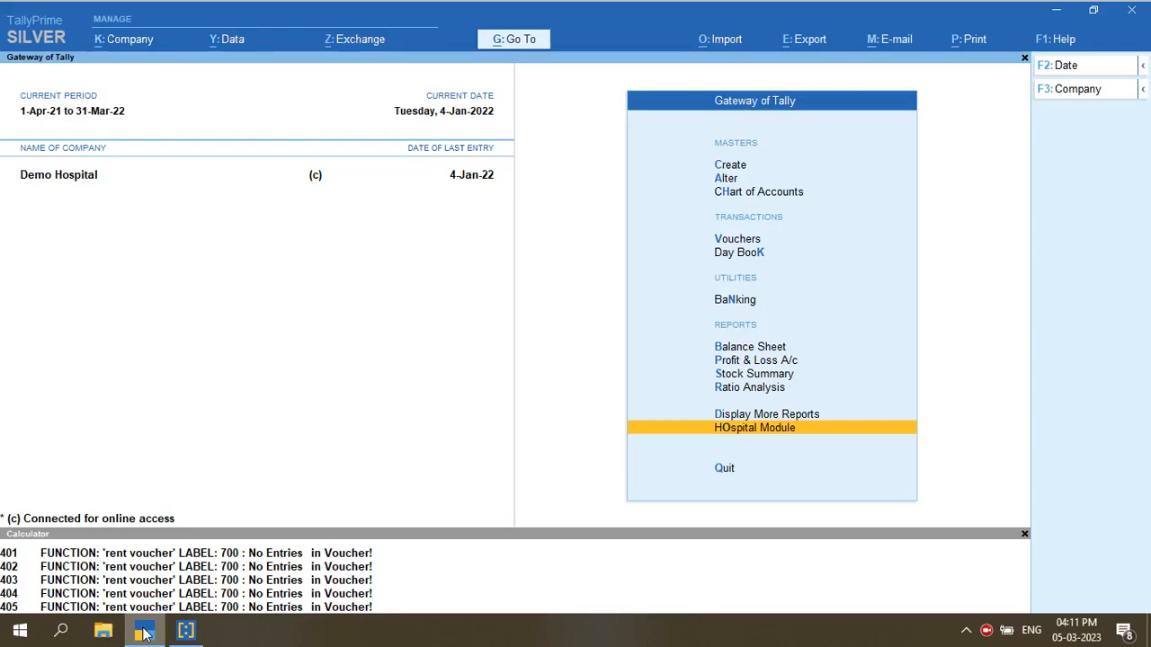
pyautogui.press('Down')
pyautogui.press('Up')
pyautogui.press('Down')
pyautogui.press('Up')
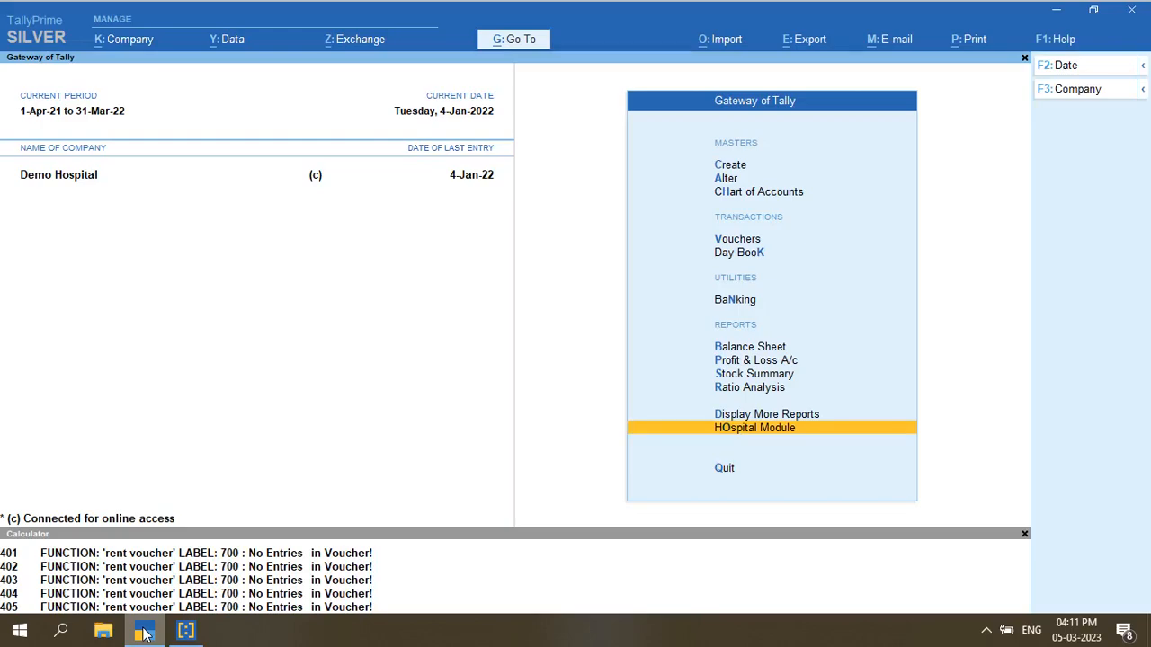
# Open the Hospital Module's masters creation and view the options for the BED master
pyautogui.press('Return')
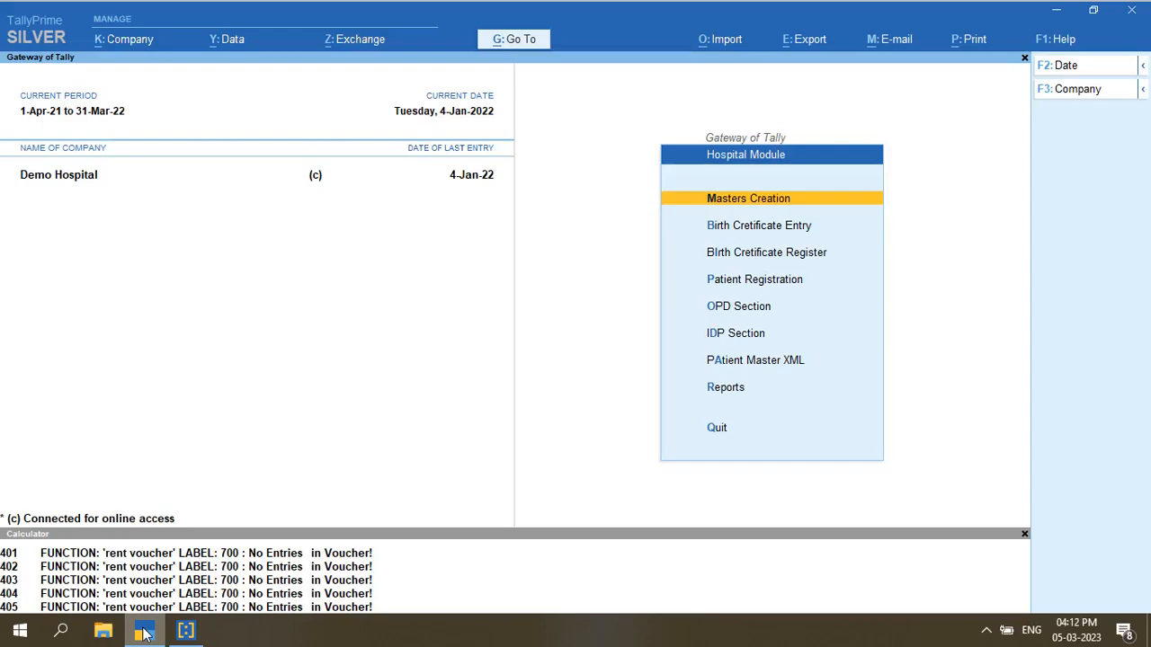
pyautogui.press('Return')
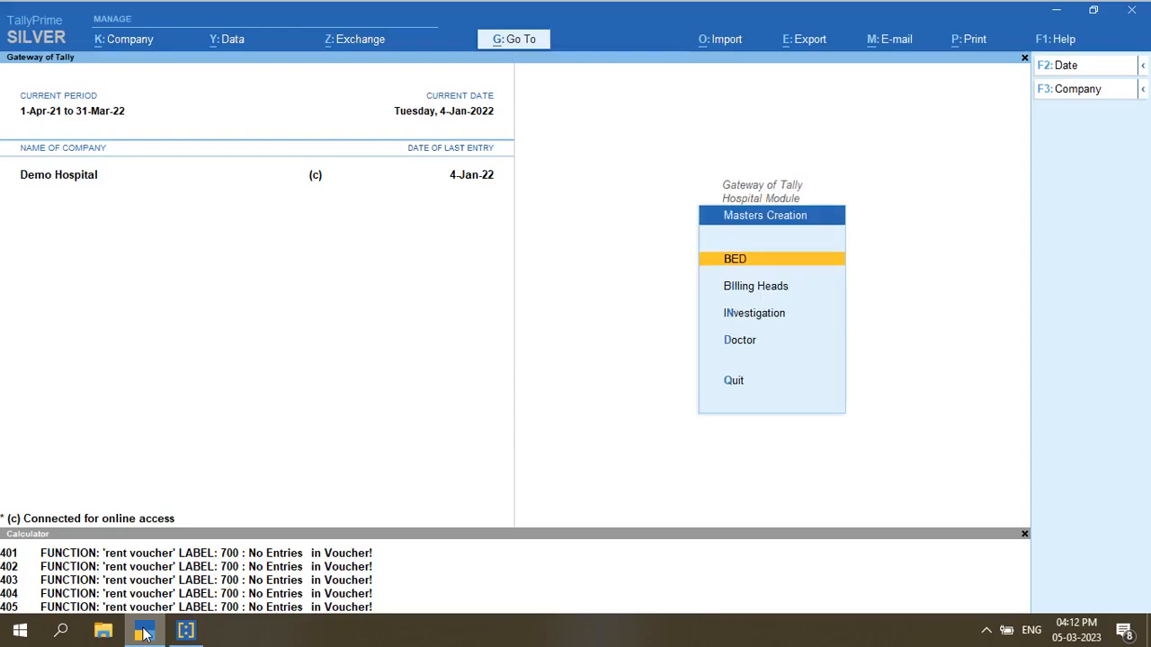
pyautogui.press('Return')
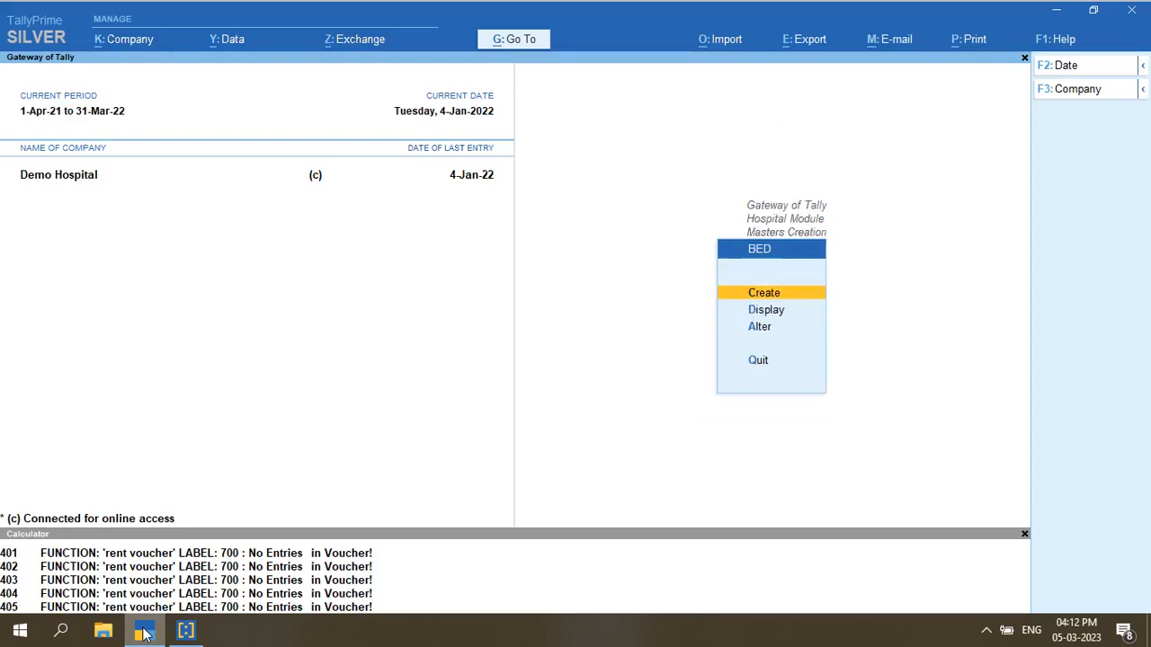
pyautogui.press('Escape')
# Open the CBC Report investigation master for alteration and go to its list of tests
pyautogui.press('Down')
pyautogui.press('Down')
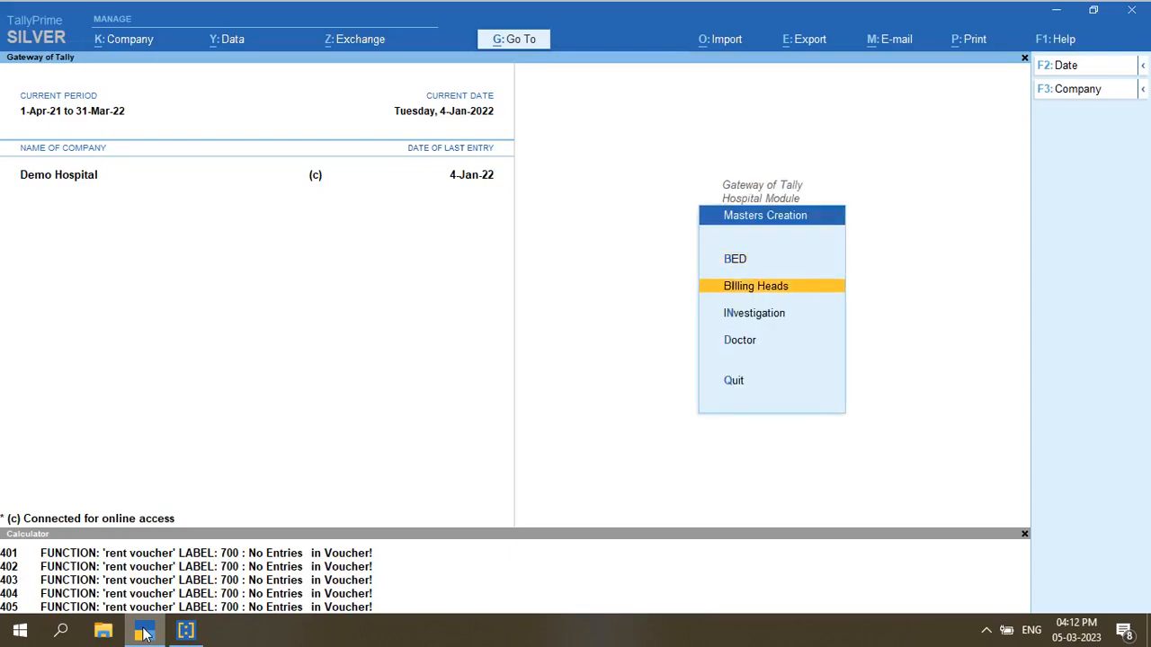
pyautogui.press('Return')
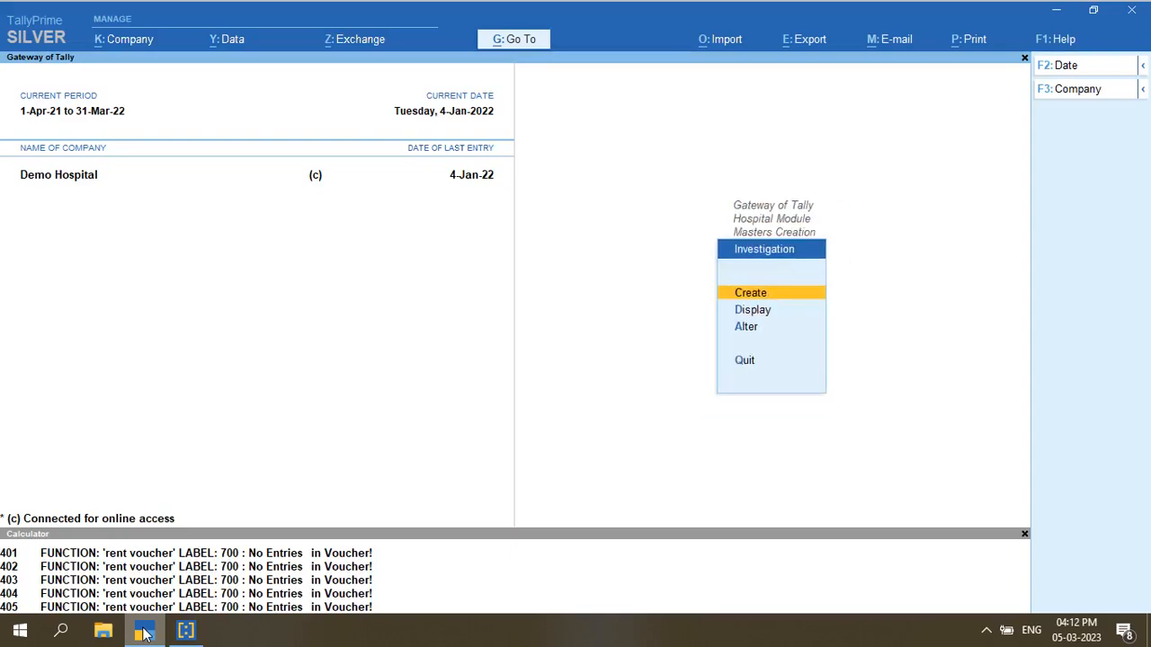
pyautogui.press('Down')
pyautogui.press('Down')
pyautogui.press('Return')
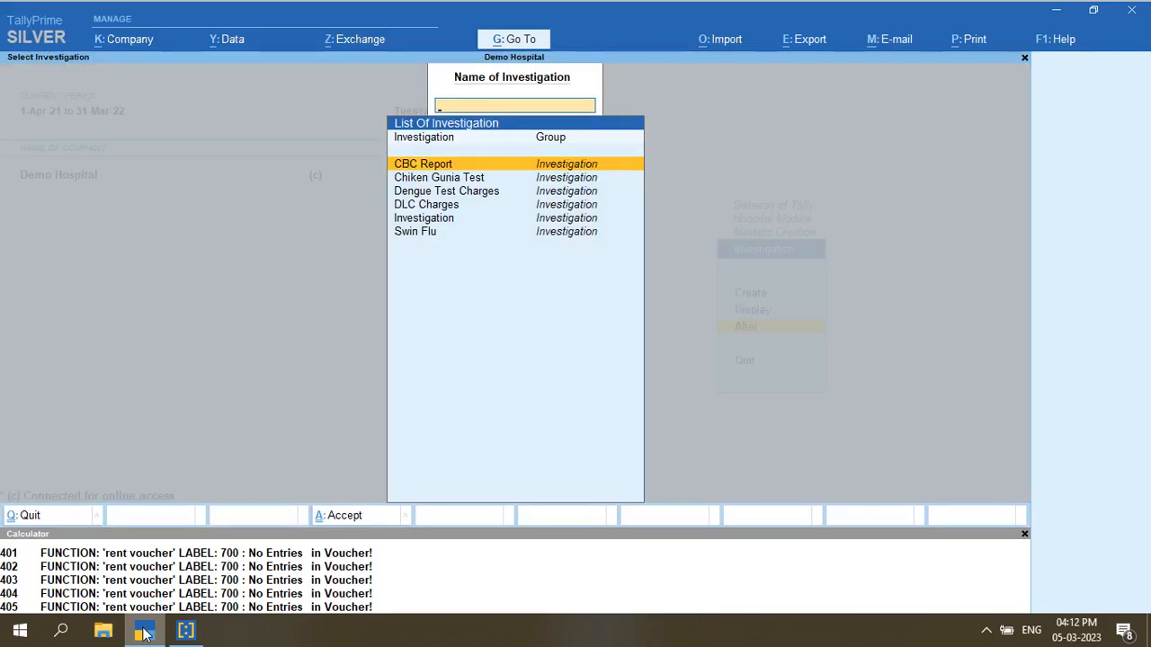
pyautogui.press('Escape')
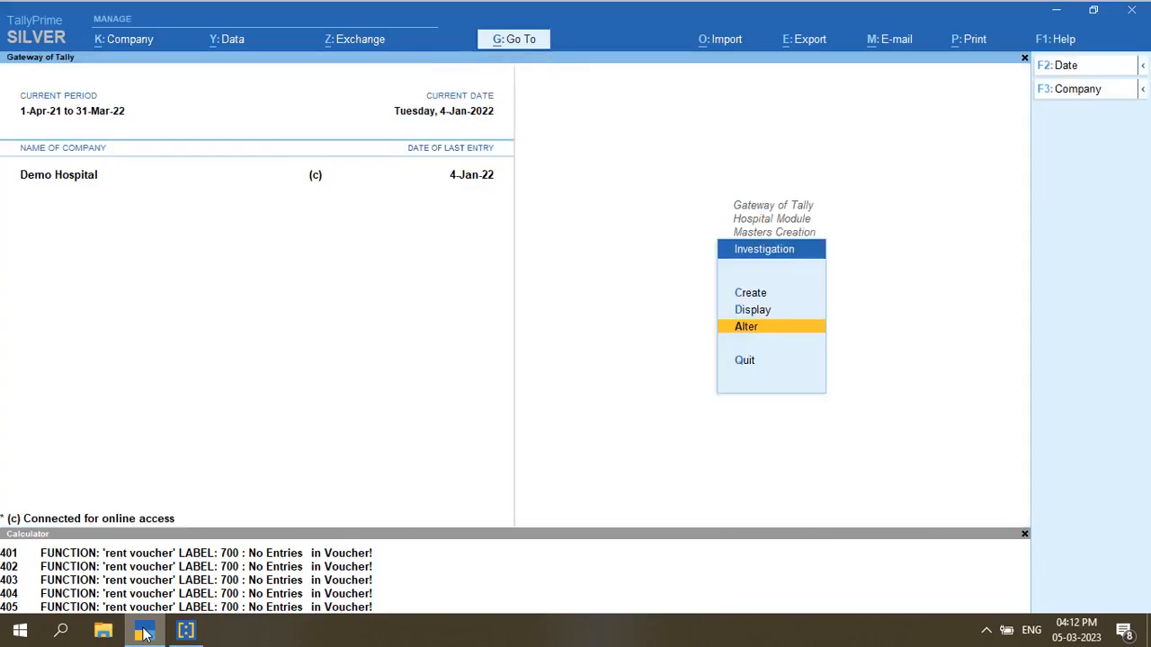
pyautogui.press('Return')
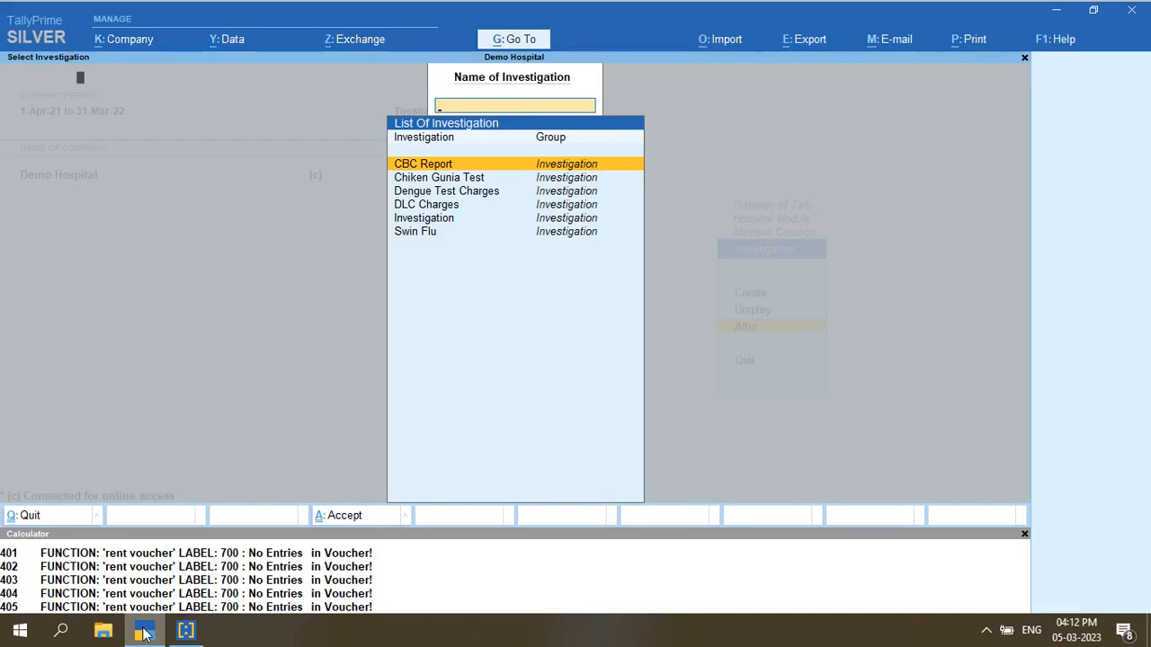
pyautogui.press('Return')
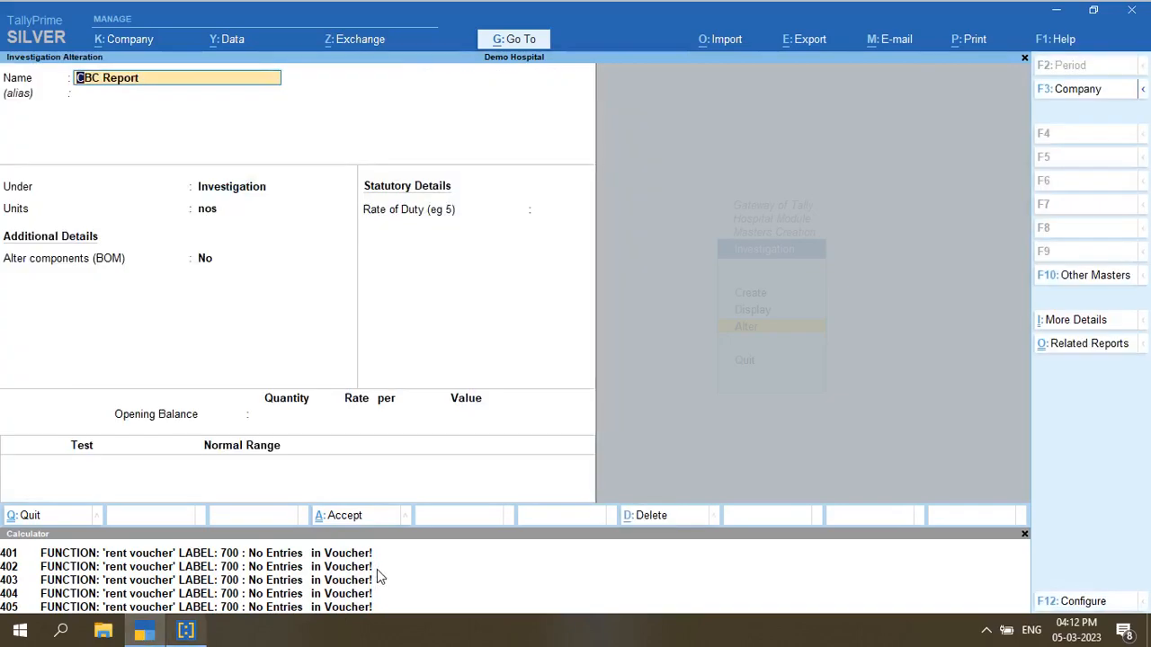
pyautogui.click(91, 447)
pyautogui.press('Return')
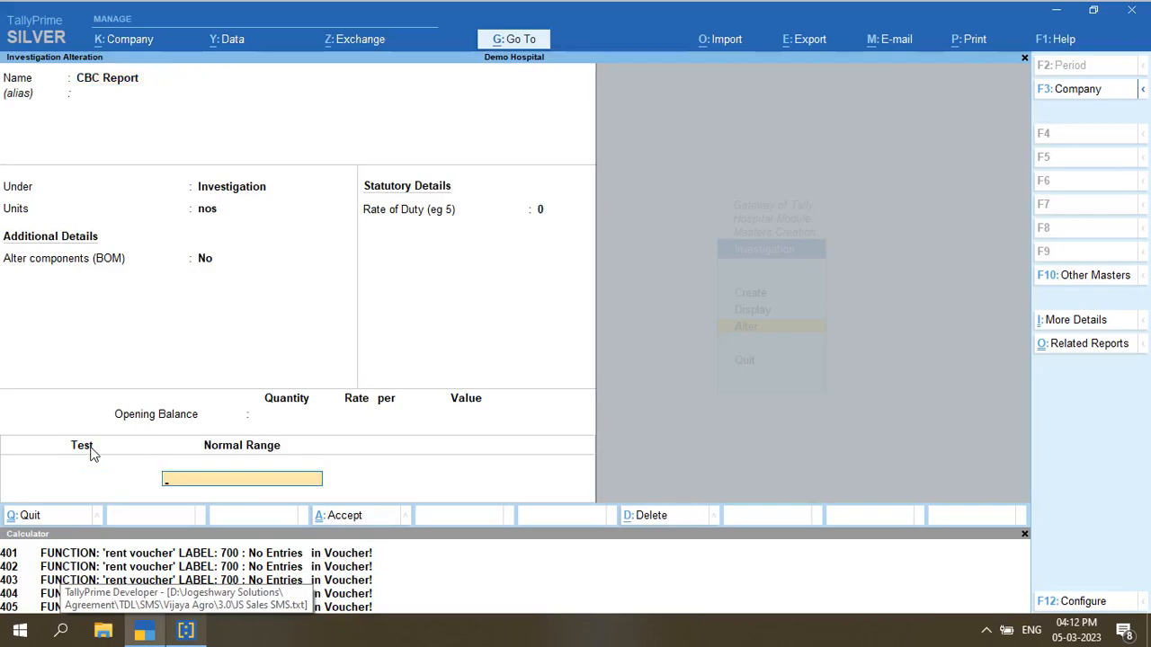
pyautogui.press('BackSpace')
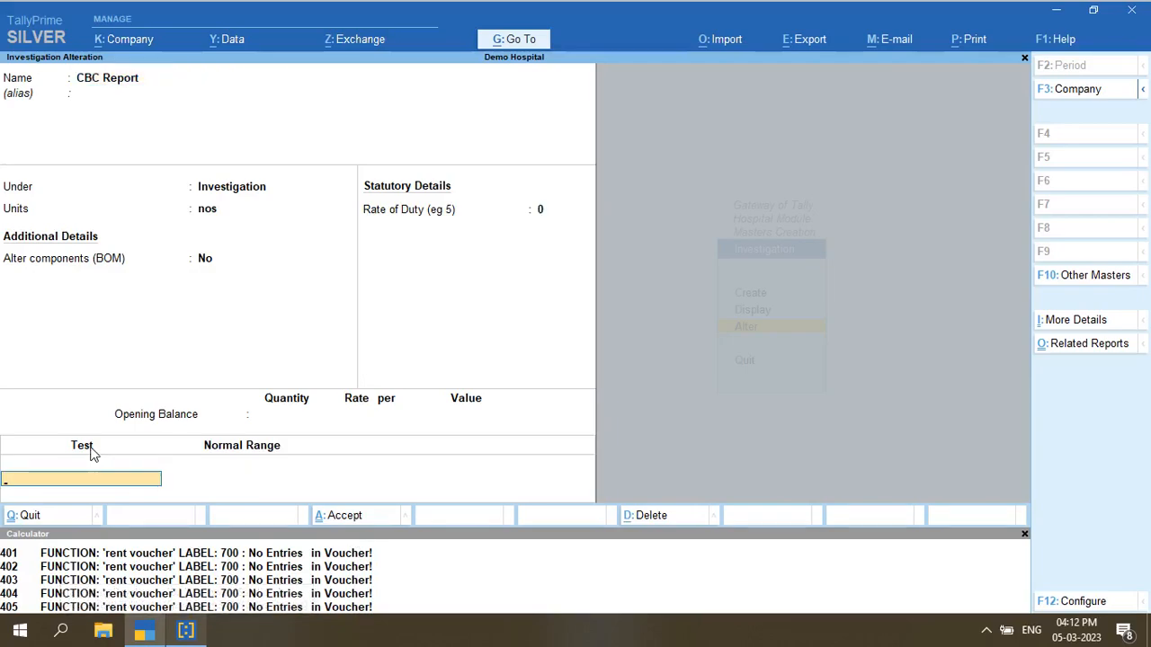
pyautogui.press('Return')
pyautogui.write('100-')
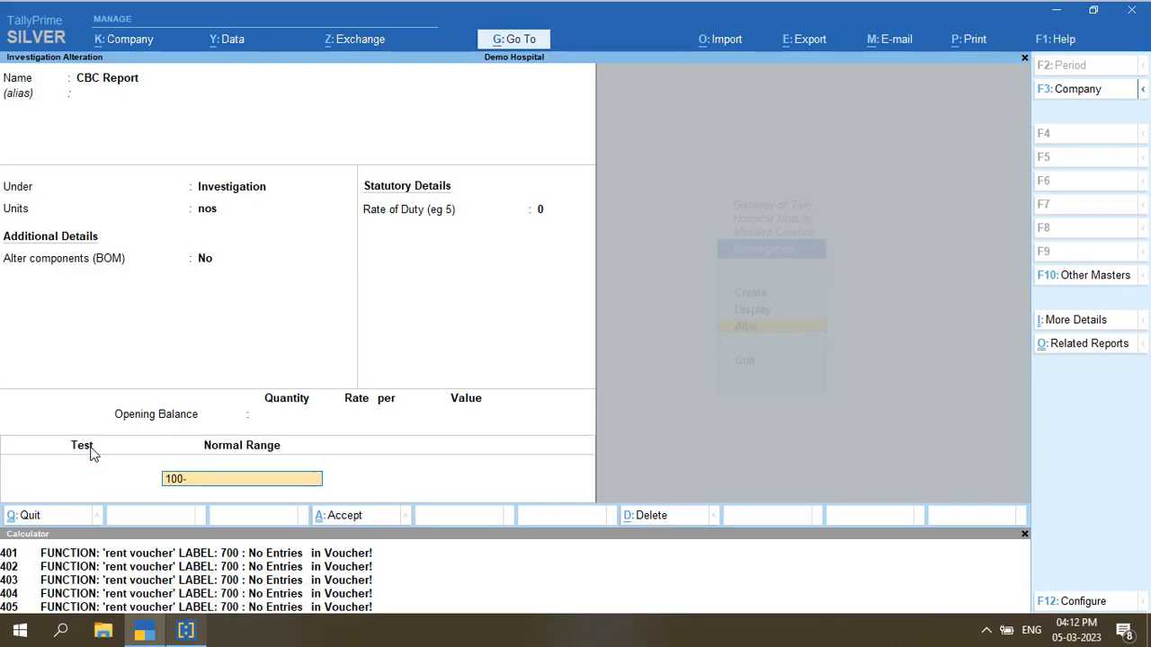
pyautogui.press('BackSpace')
pyautogui.press('BackSpace')
pyautogui.press('BackSpace')
pyautogui.press('Return')
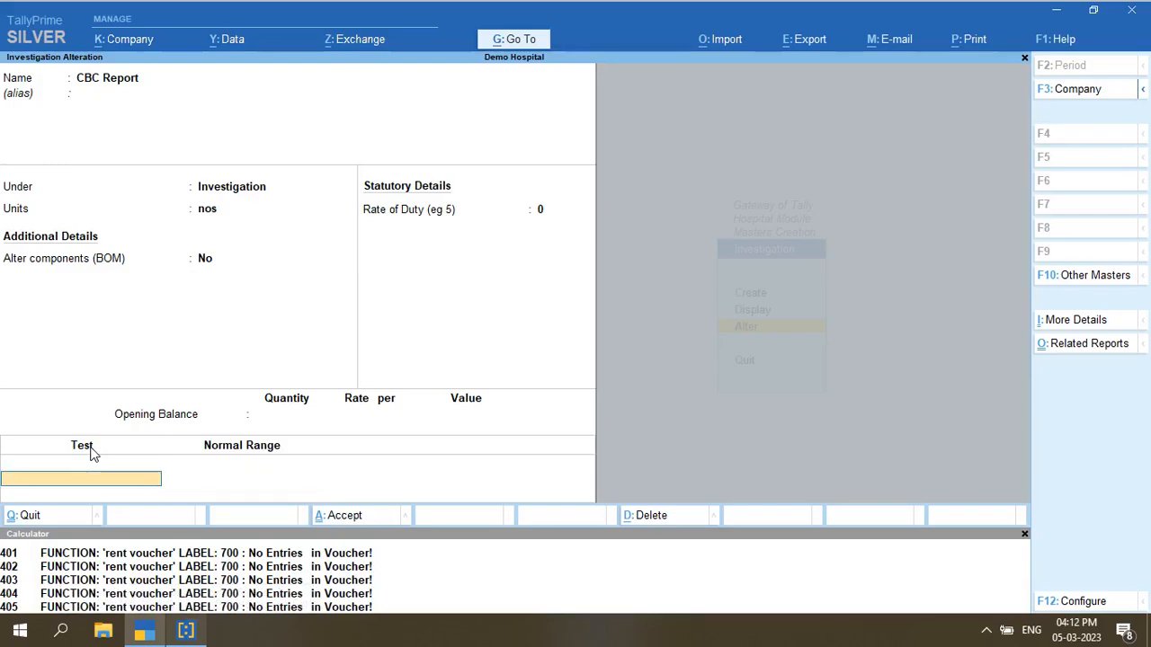
# Add a WBC test with a normal range of 1000-2000 to the CBC Report investigation
pyautogui.write('WBC')
pyautogui.press('Return')
pyautogui.write('1000')
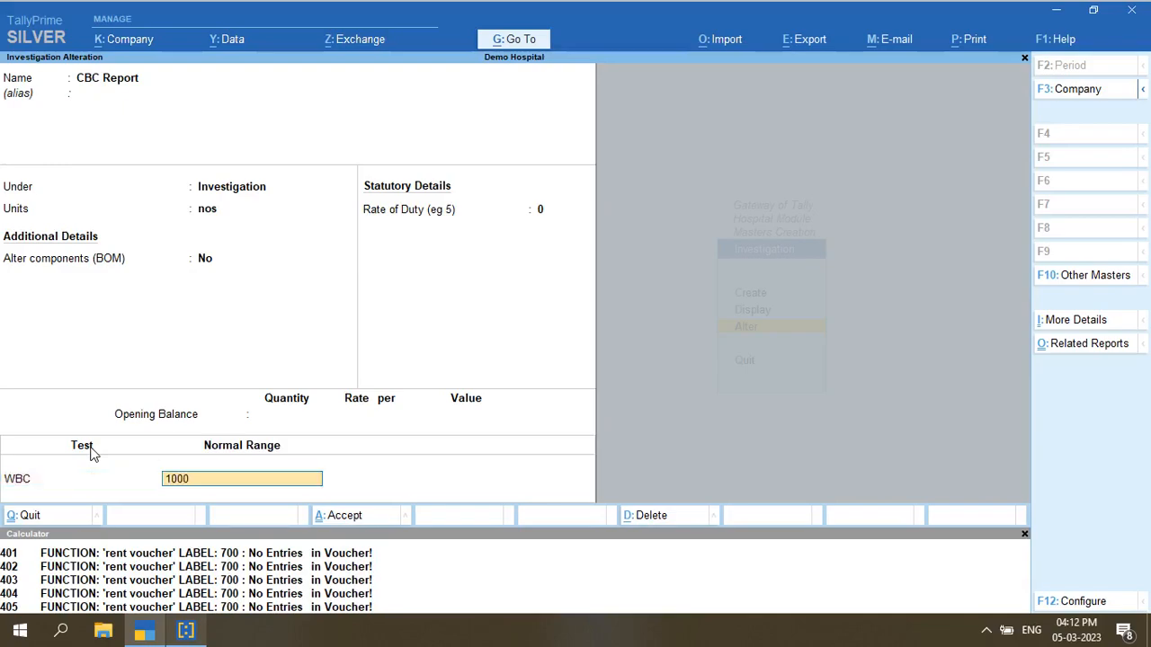
pyautogui.write('-2000')
pyautogui.press('Return')
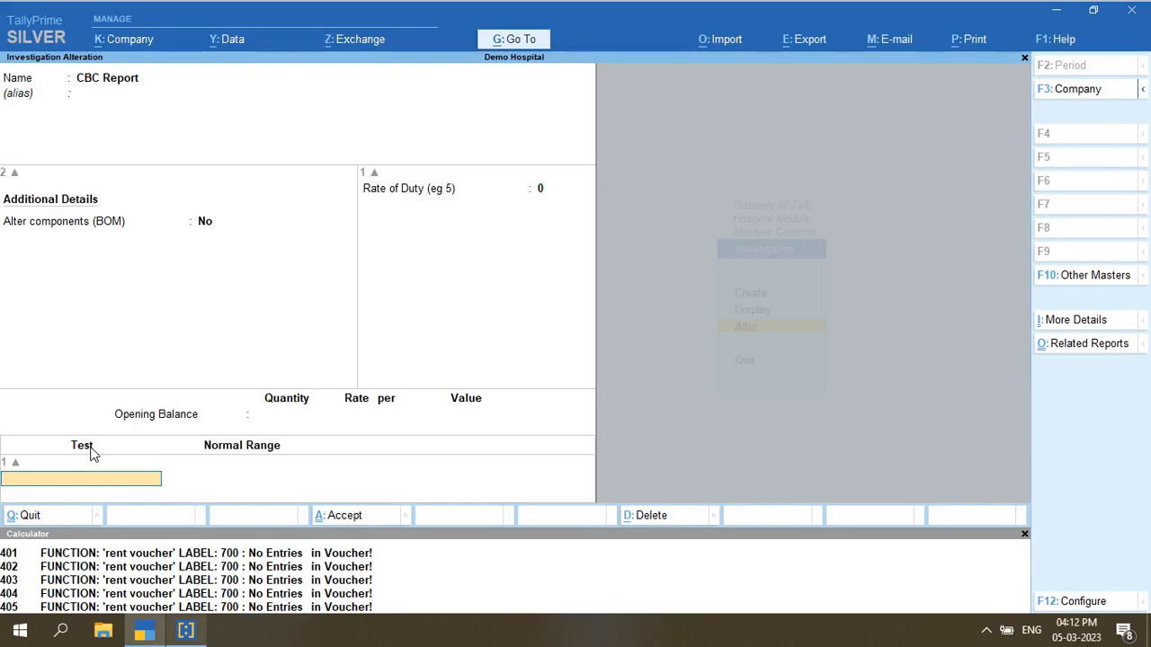
# Add an HG test with a normal range of 5000-700, save the CBC Report investigation and leave the investigation masters
pyautogui.write('HG')
pyautogui.press('Return')
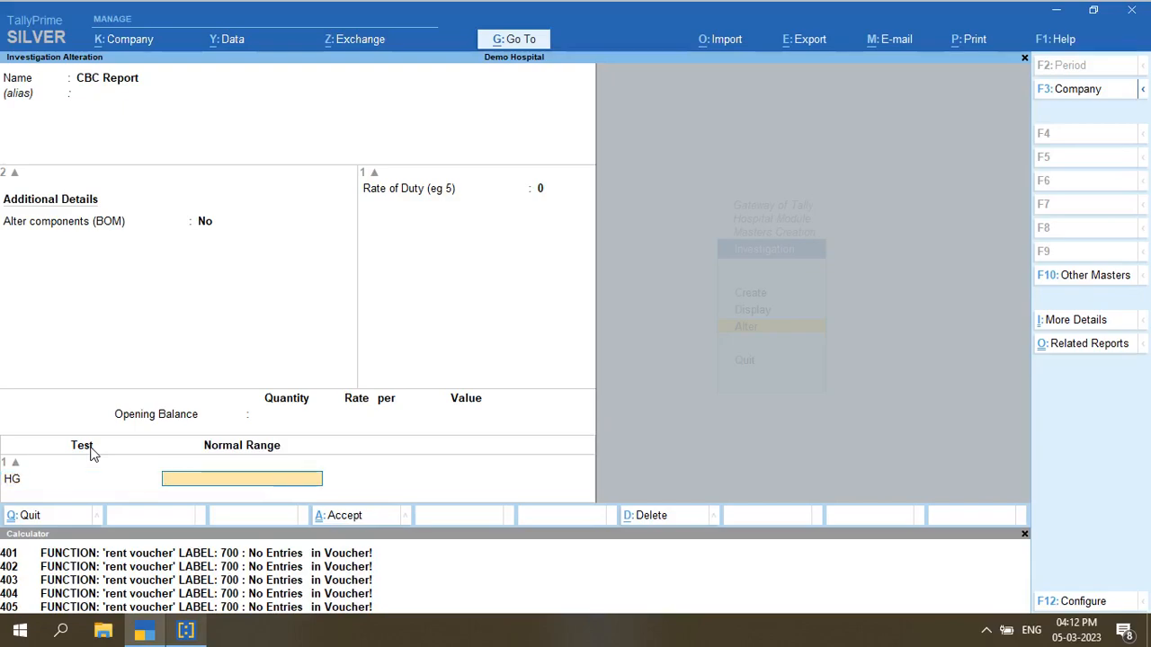
pyautogui.write('5000-700')
pyautogui.press('Return')
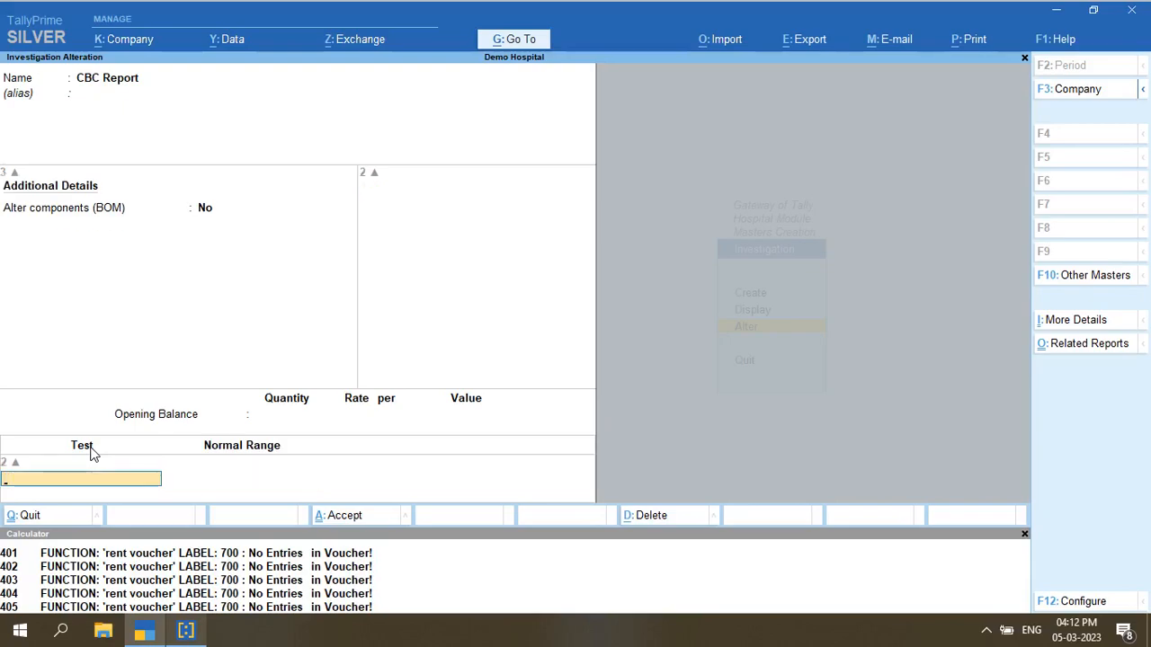
pyautogui.press('Return')
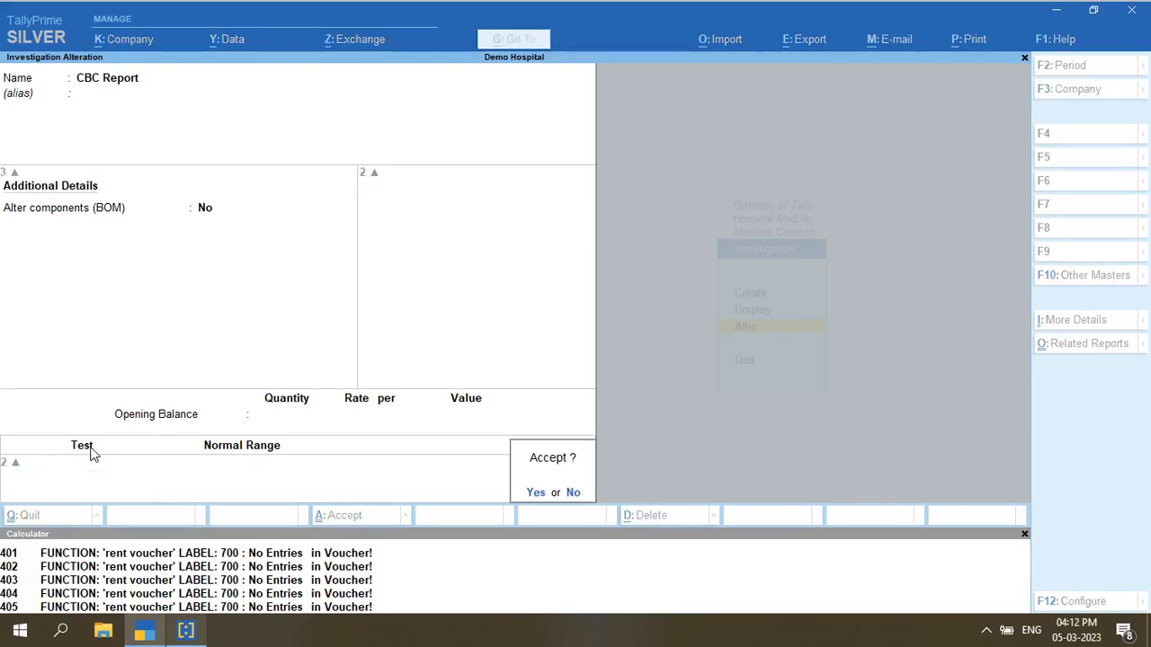
pyautogui.press('Return')
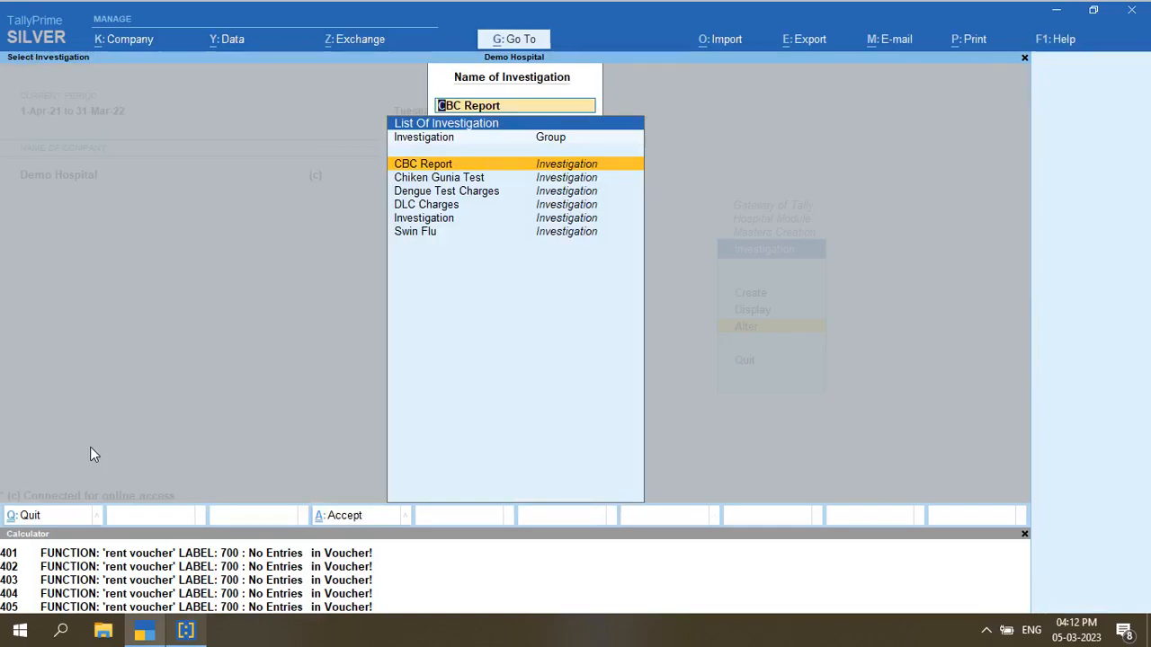
pyautogui.press('Escape')
pyautogui.press('Escape')
# Open the doctor's employee record for alteration, review its details and leave it without saving
pyautogui.press('Down')
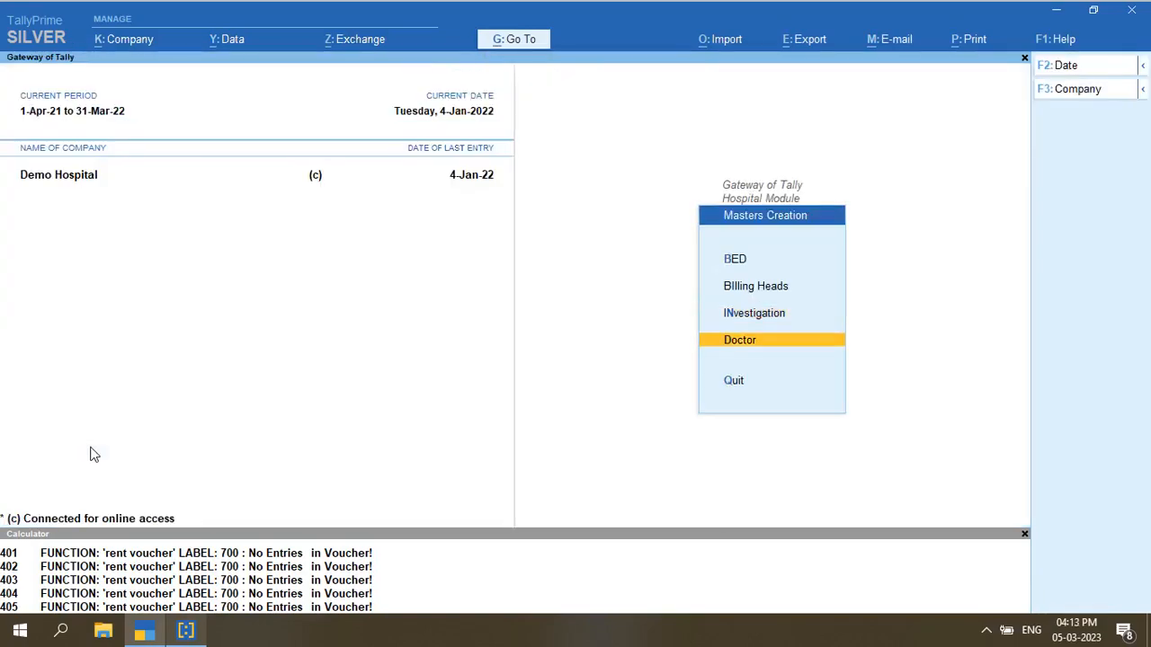
pyautogui.press('Return')
pyautogui.press('Down')
pyautogui.press('Return')
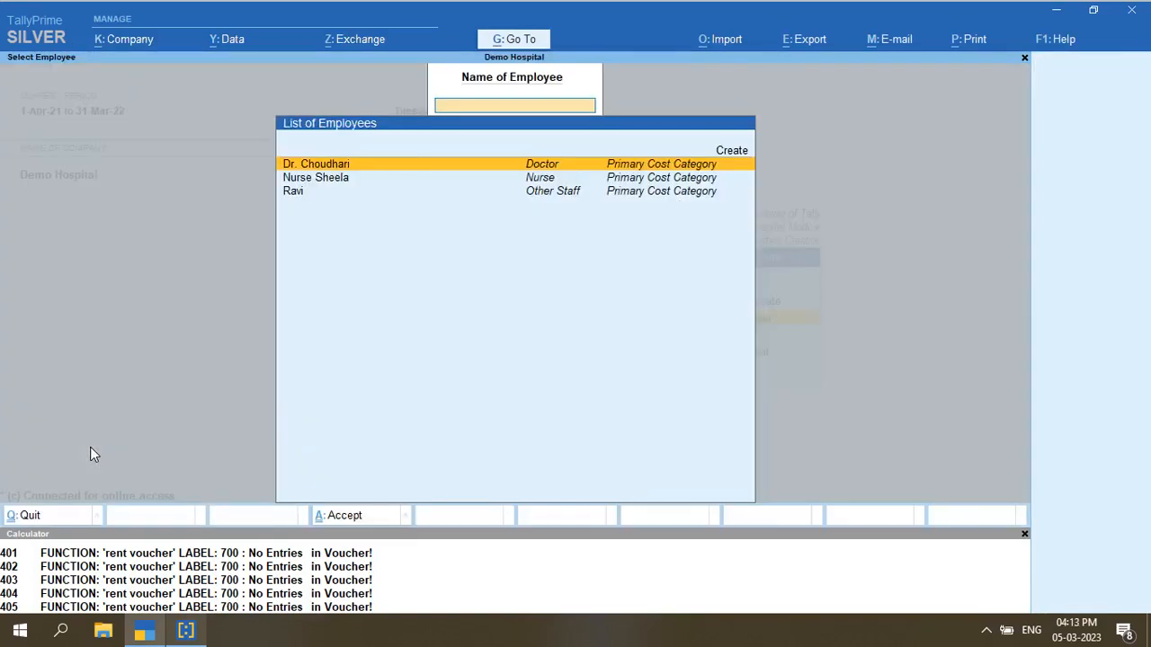
pyautogui.press('Return')
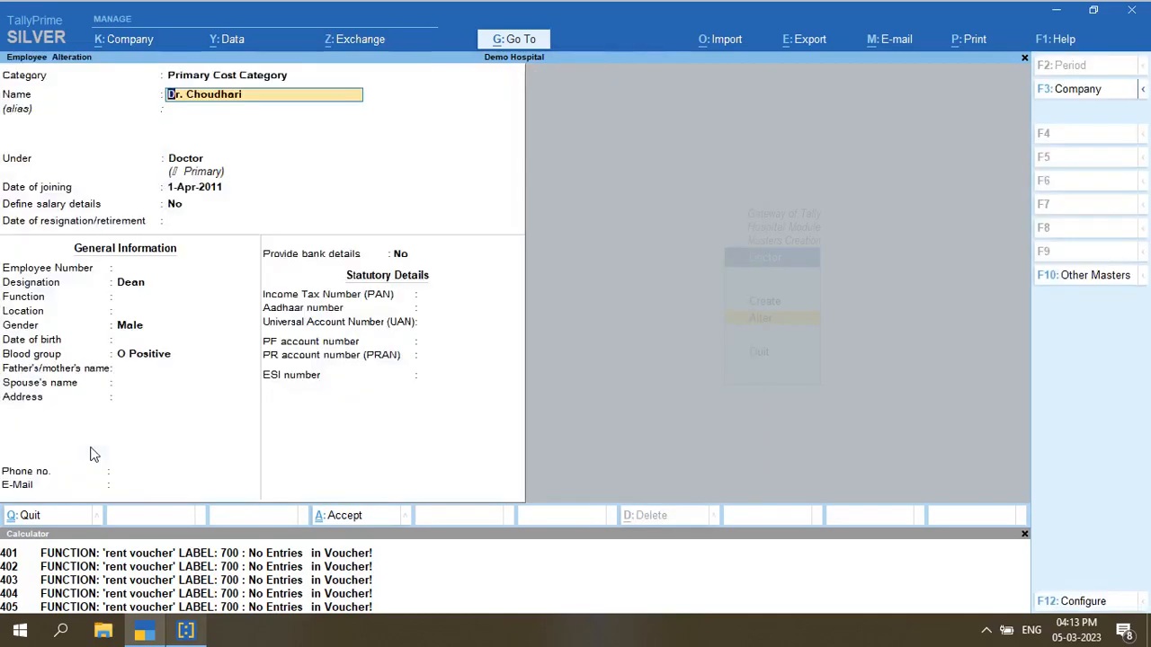
pyautogui.press('Return')
pyautogui.press('Return')
pyautogui.press('Return')
pyautogui.press('Return')
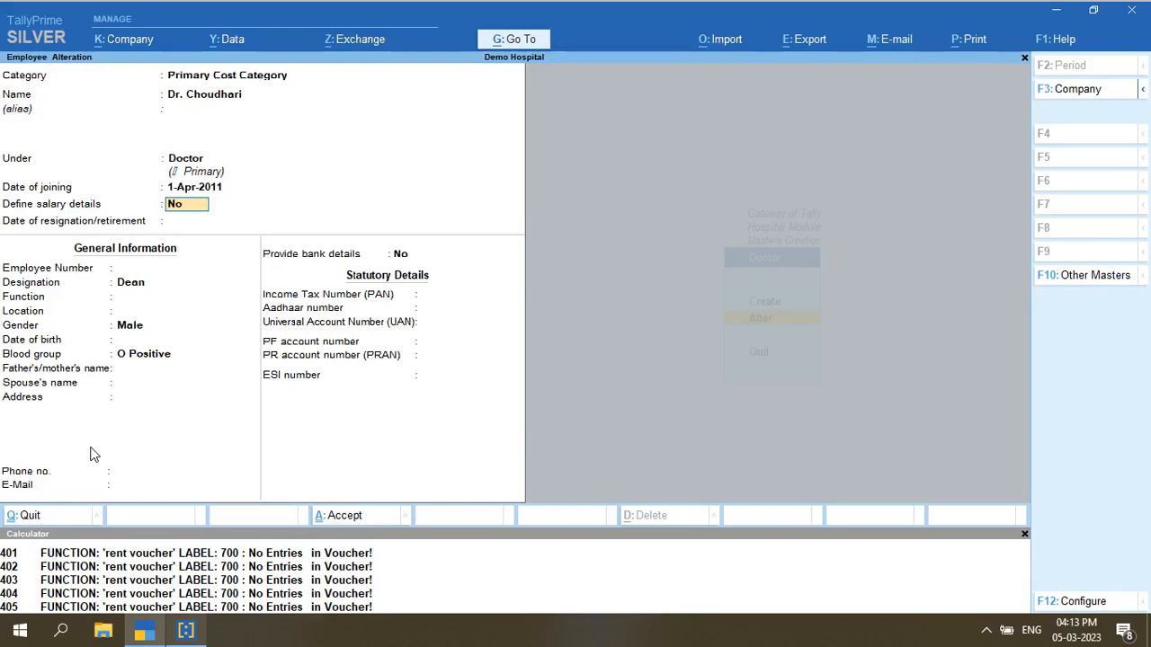
pyautogui.press('Escape')
pyautogui.press('Escape')
pyautogui.press('Return')
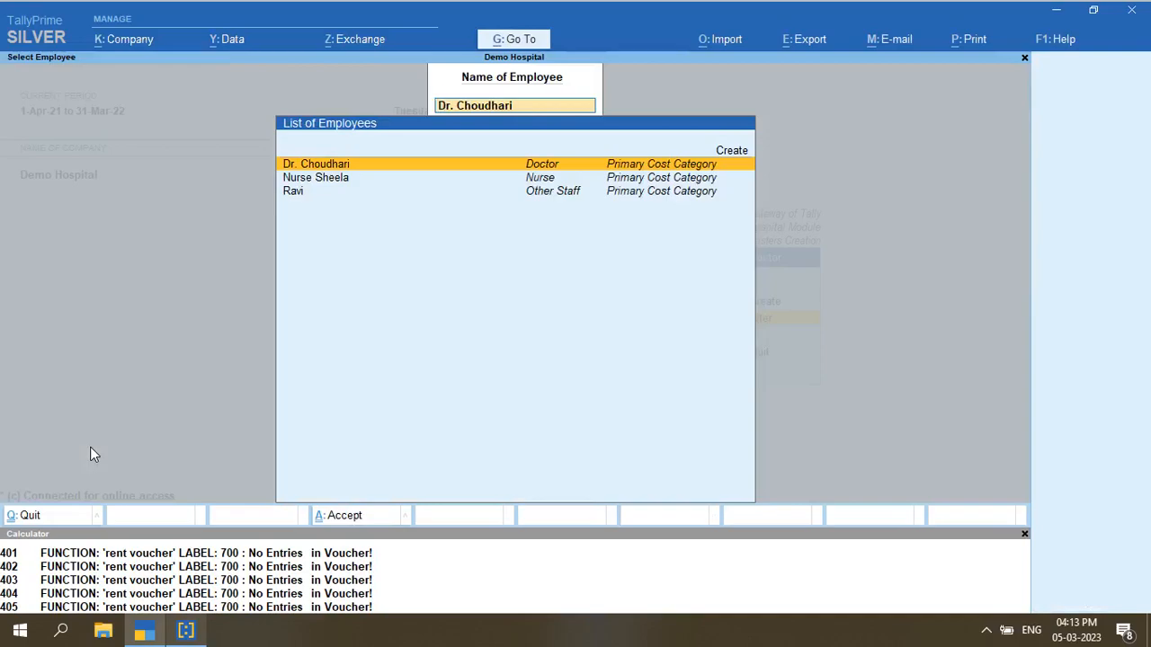
# Review the doctor, nurse and other staff entries in the employee list, then return to the Hospital Module options
pyautogui.press('Down')
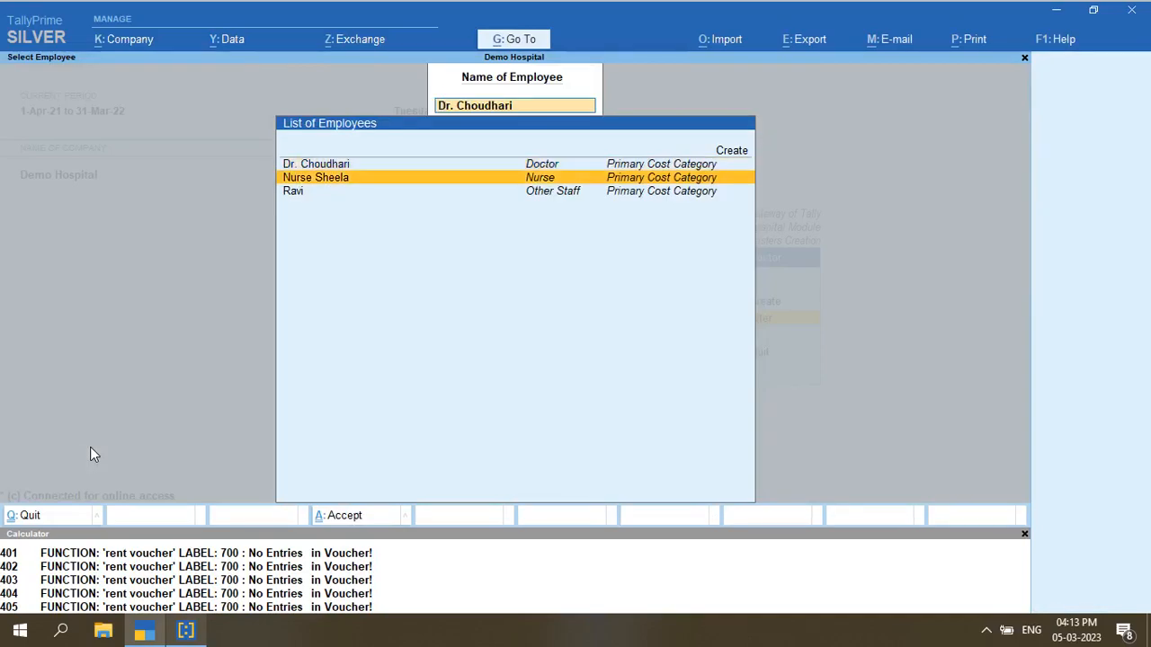
pyautogui.press('Down')
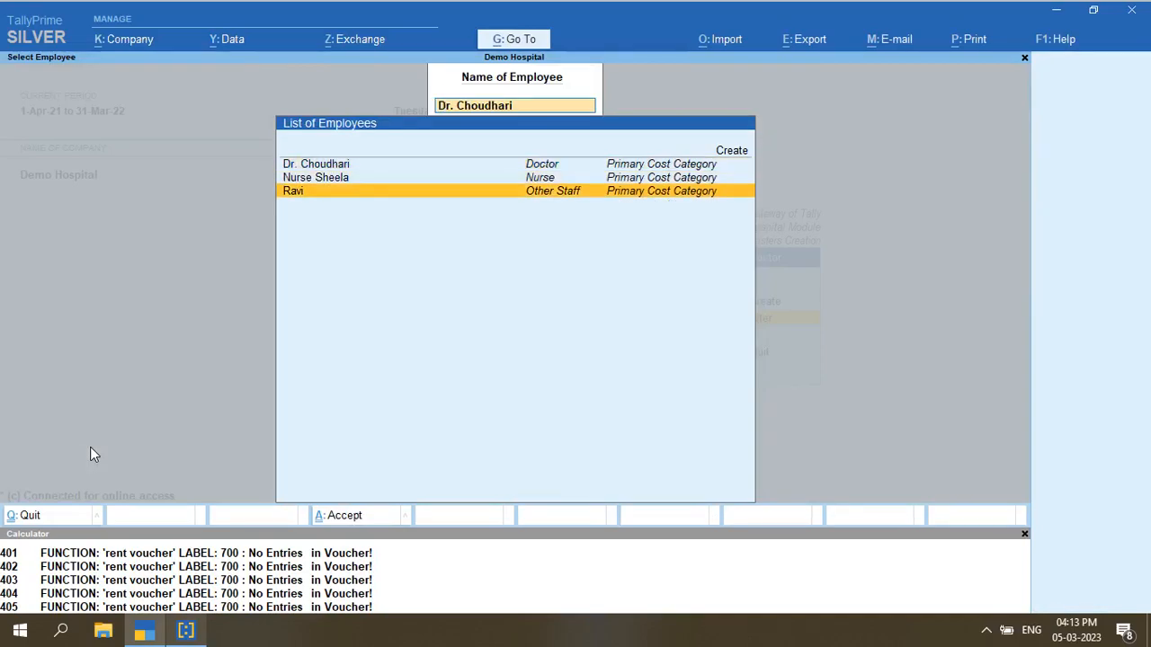
pyautogui.press('Up')
pyautogui.press('Up')
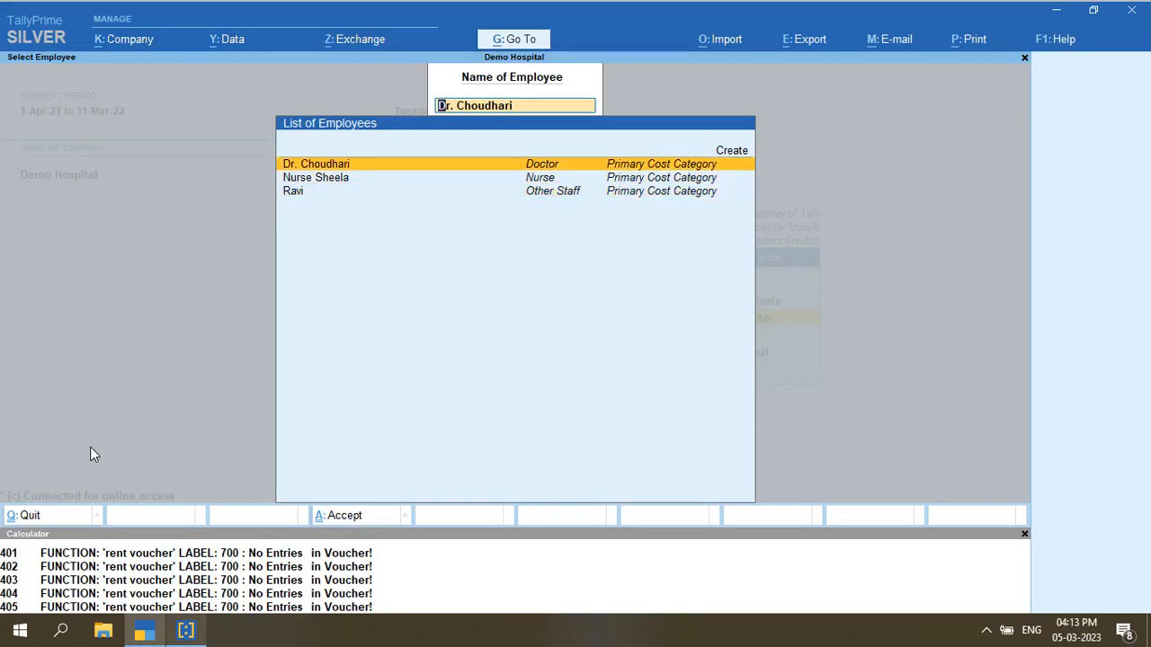
pyautogui.press('Down')
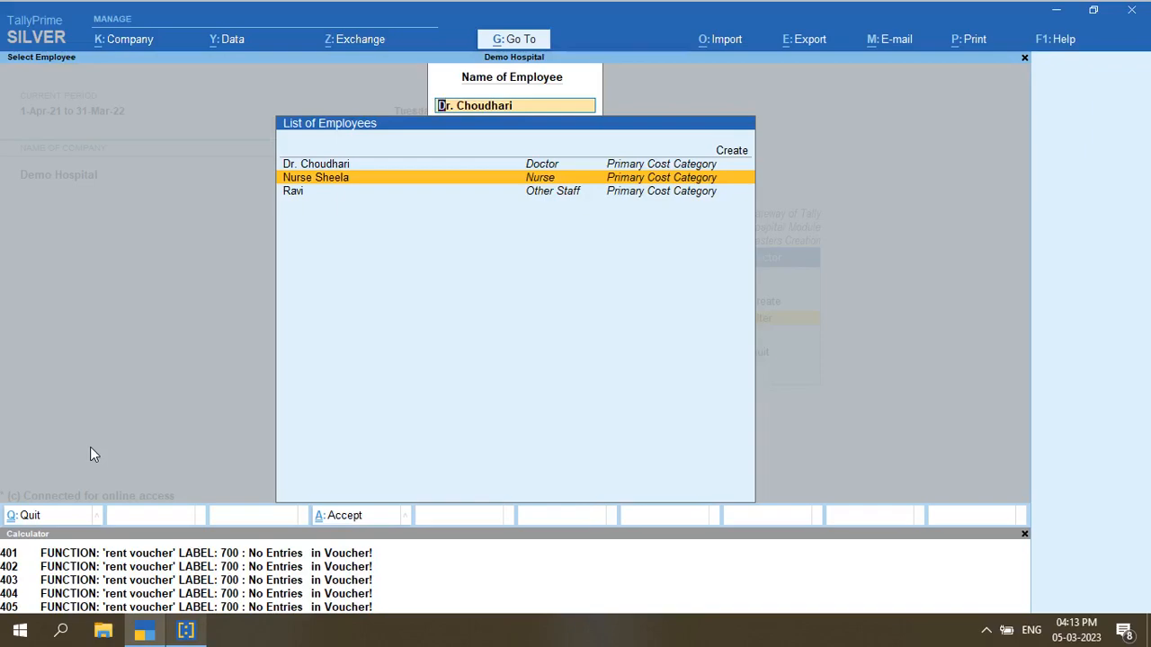
pyautogui.press('Escape')
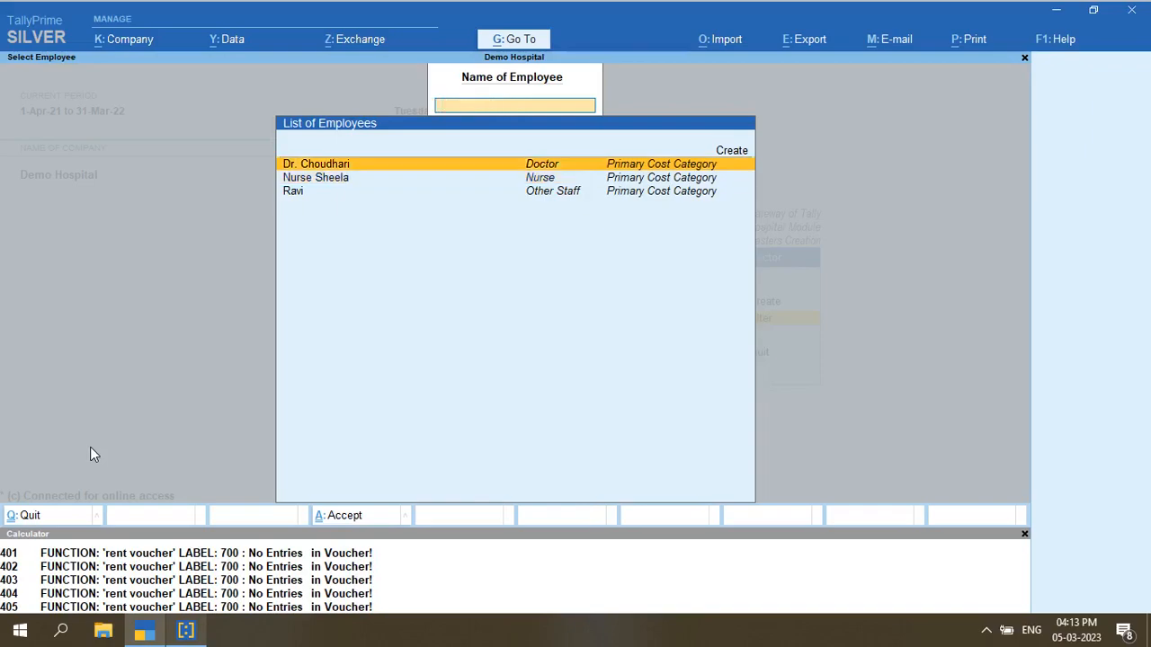
pyautogui.press('Escape')
pyautogui.press('Escape')
pyautogui.press('Escape')
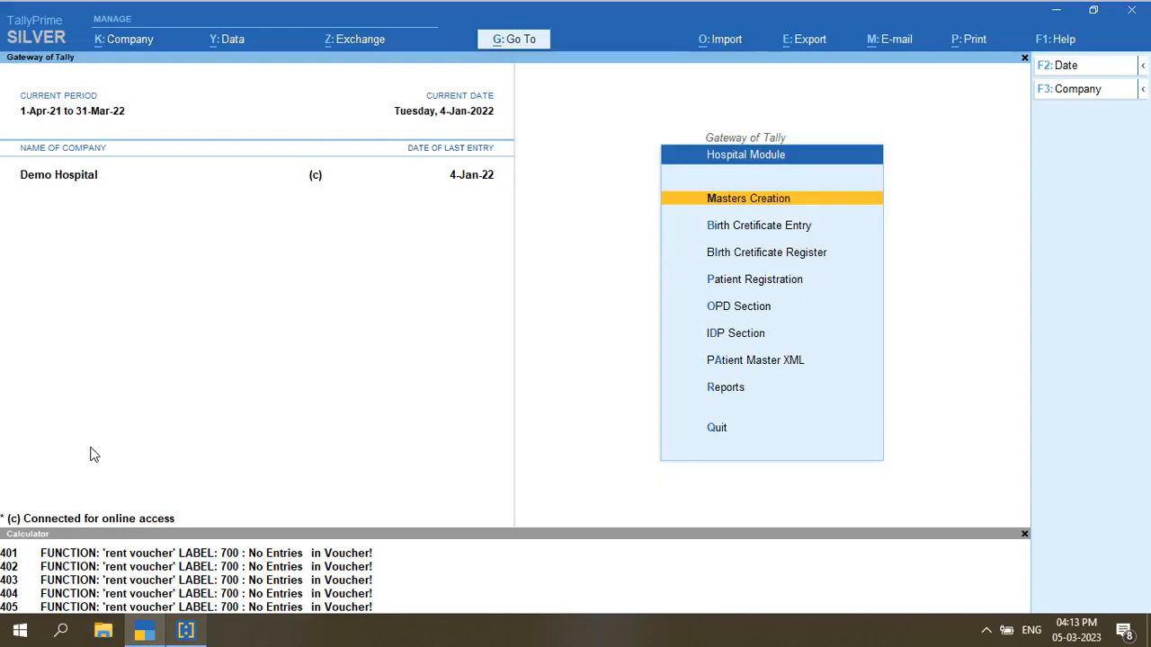
# Start a new OPD voucher in the OPD Section, keep voucher number 5 and go to the patient selection
pyautogui.press('Down')
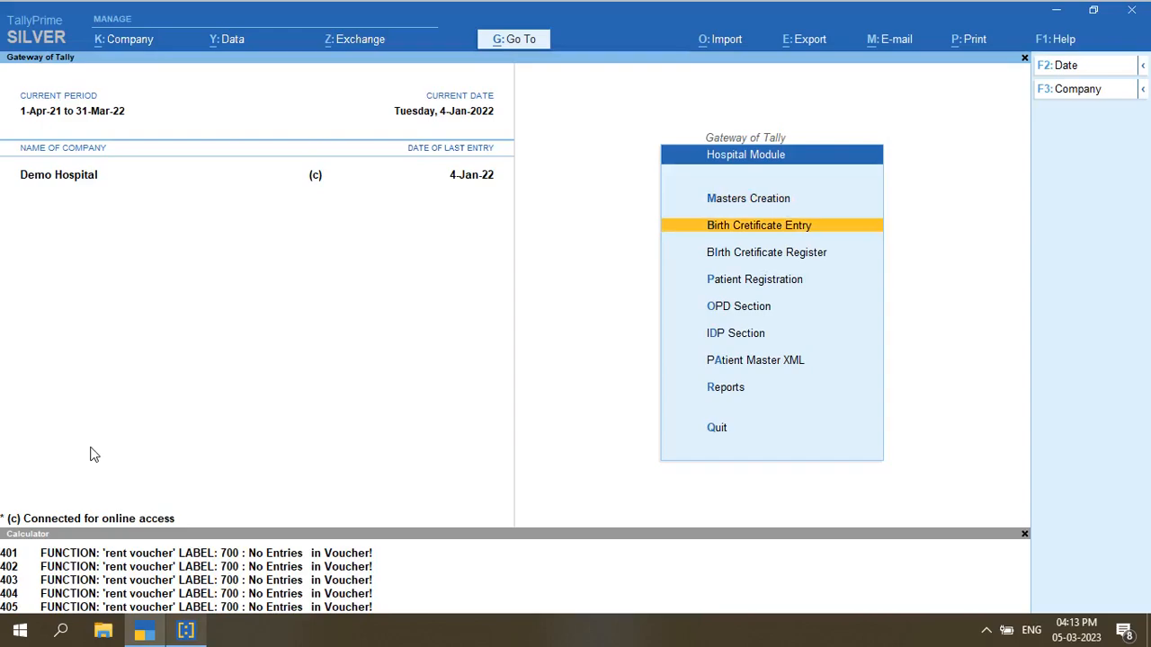
pyautogui.press('Down')
pyautogui.press('Down')
pyautogui.press('Down')
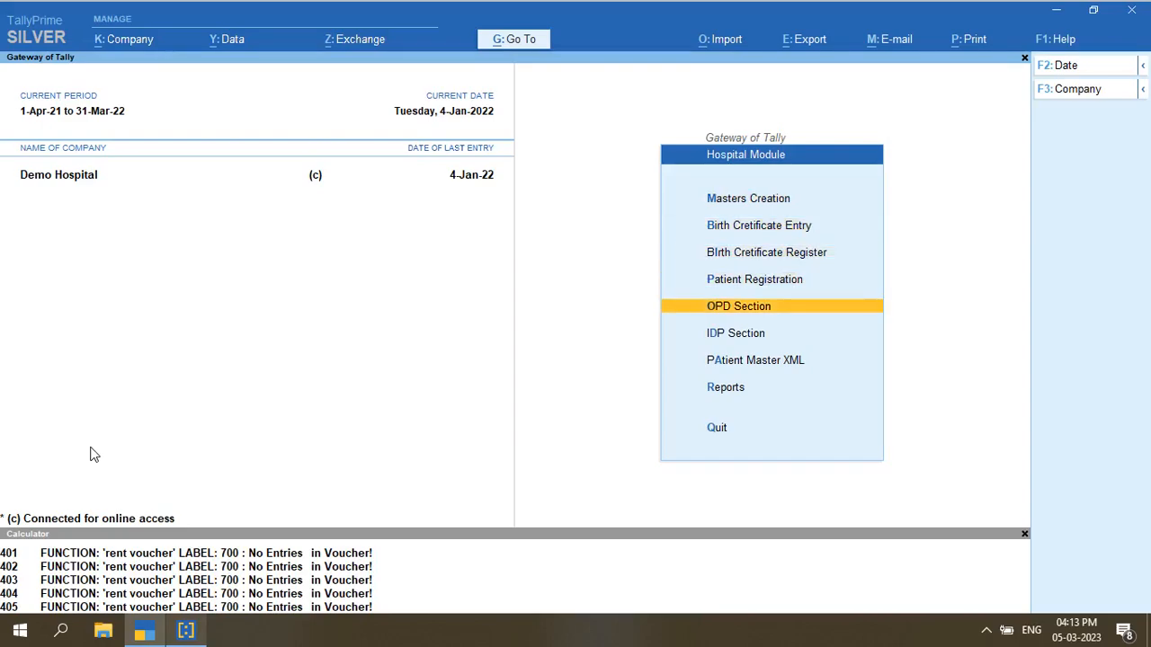
pyautogui.press('Return')
pyautogui.press('Return')
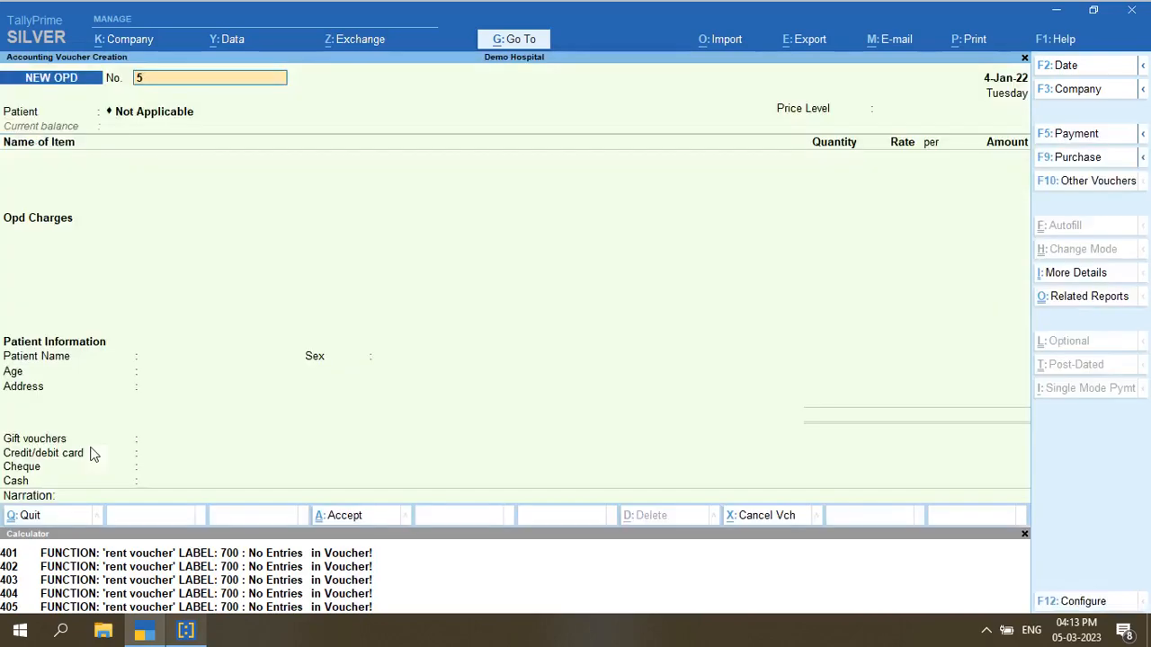
pyautogui.press('Return')
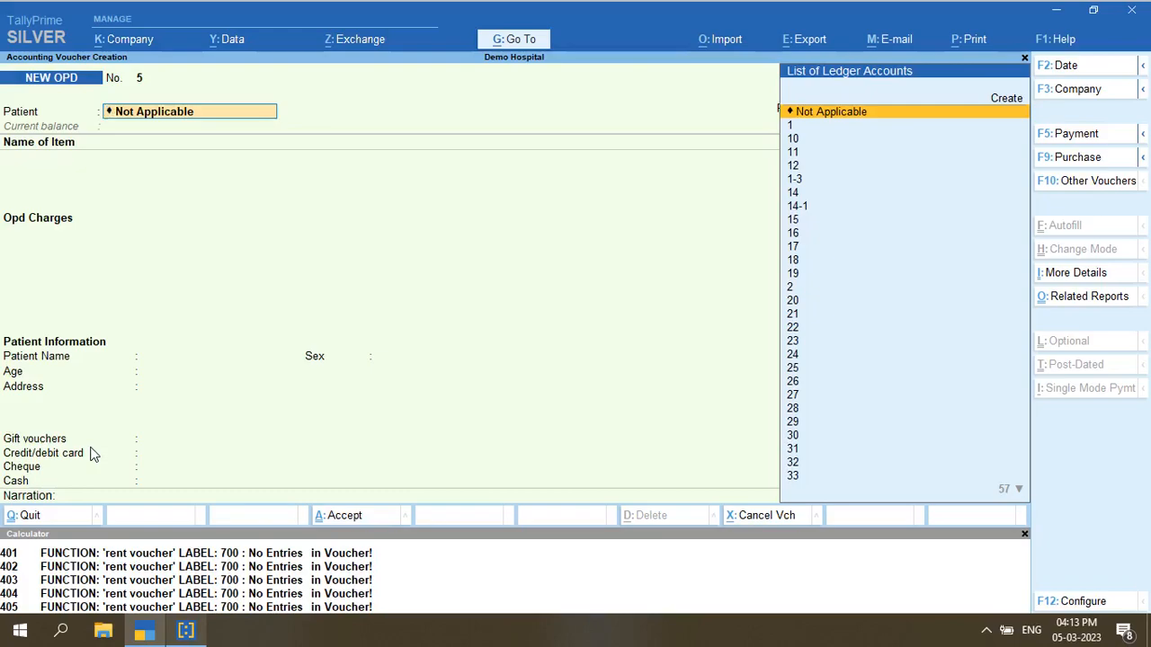
# Keep Not Applicable as the OPD voucher's patient ledger and accept the party details and price level unchanged
pyautogui.press('Return')
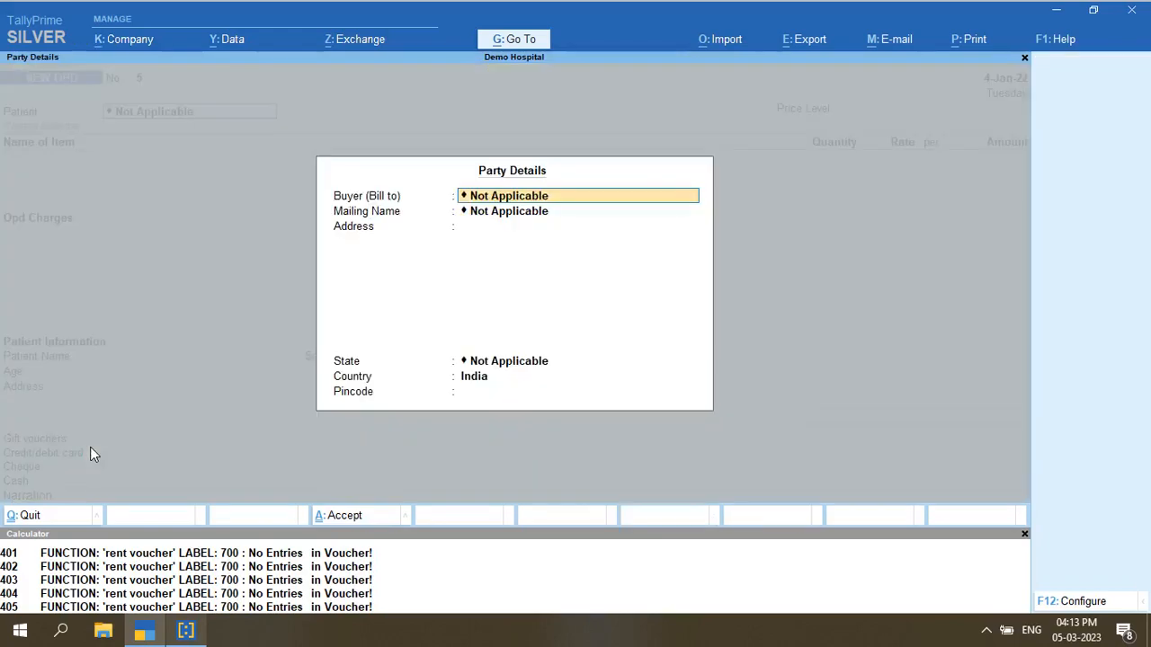
pyautogui.press('Return')
pyautogui.hotkey('ctrl', 'a')
pyautogui.press('Return')
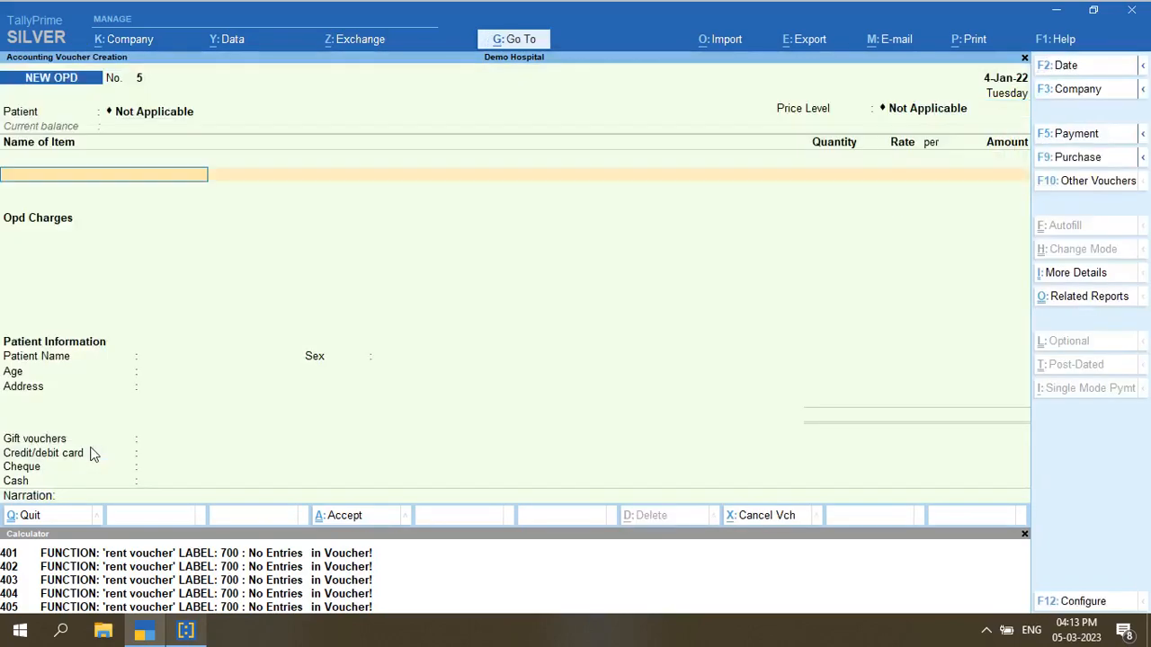
# Leave the voucher's item list empty and set Opd Charges to 250
pyautogui.press('Return')
pyautogui.press('Return')
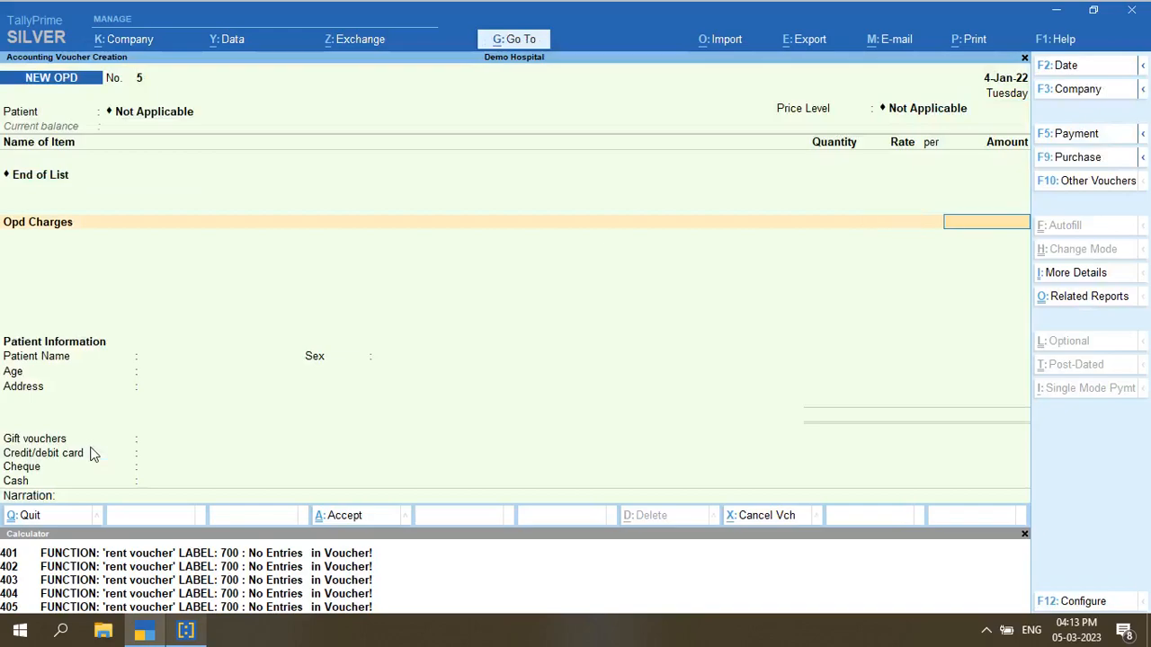
pyautogui.write('2')
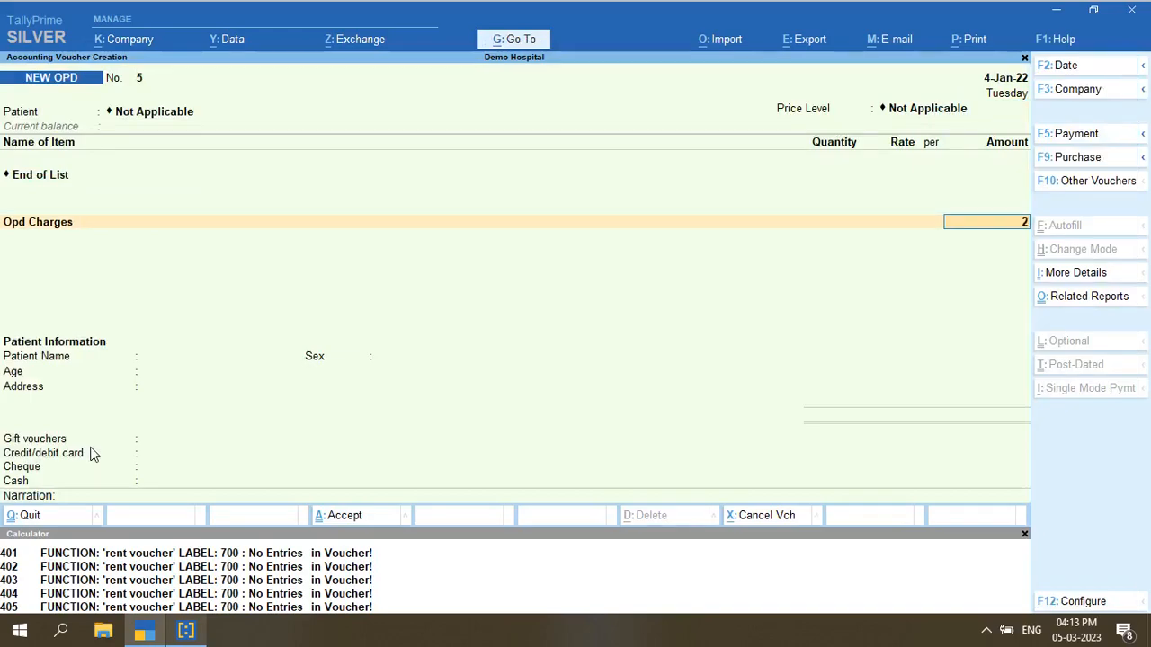
pyautogui.write('50')
pyautogui.press('Return')
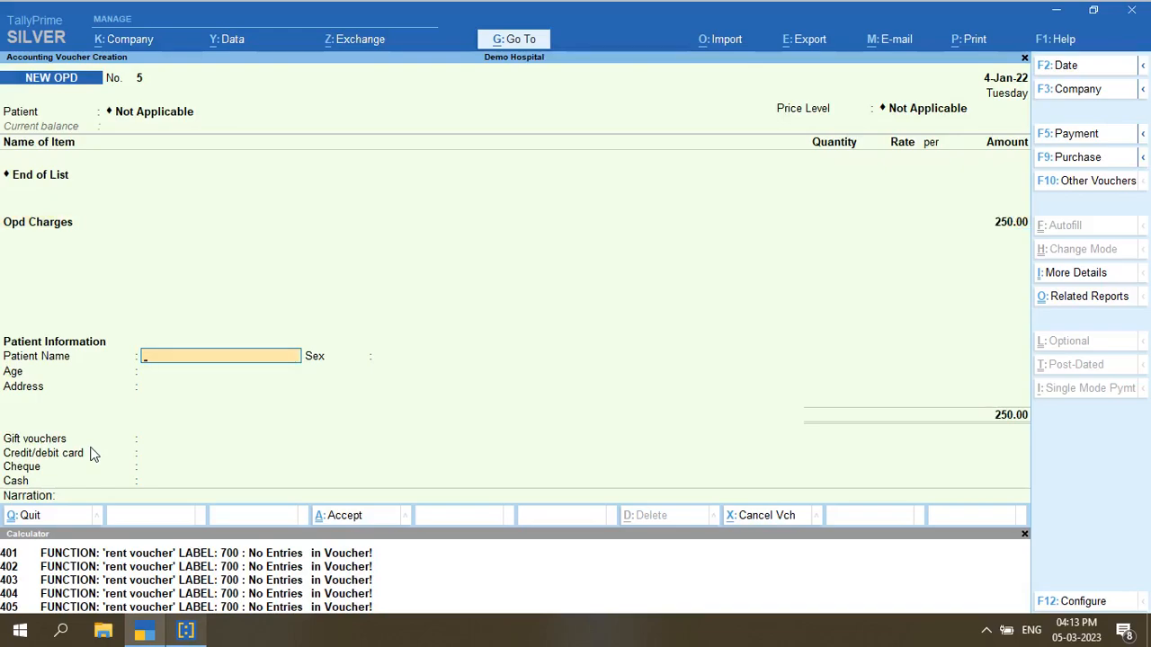
# Enter the patient's name, set the sex to Male and the age to 36, and leave the address blank
pyautogui.write('Ravikan')
pyautogui.press('Return')
pyautogui.press('Down')
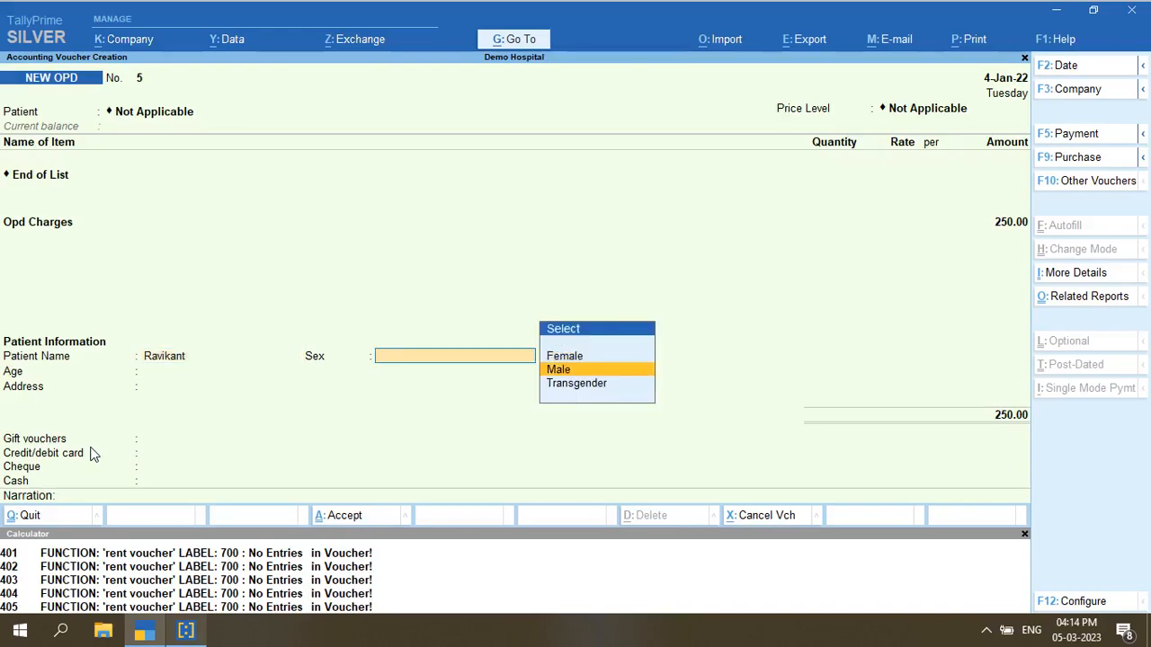
pyautogui.press('Return')
pyautogui.write('3')
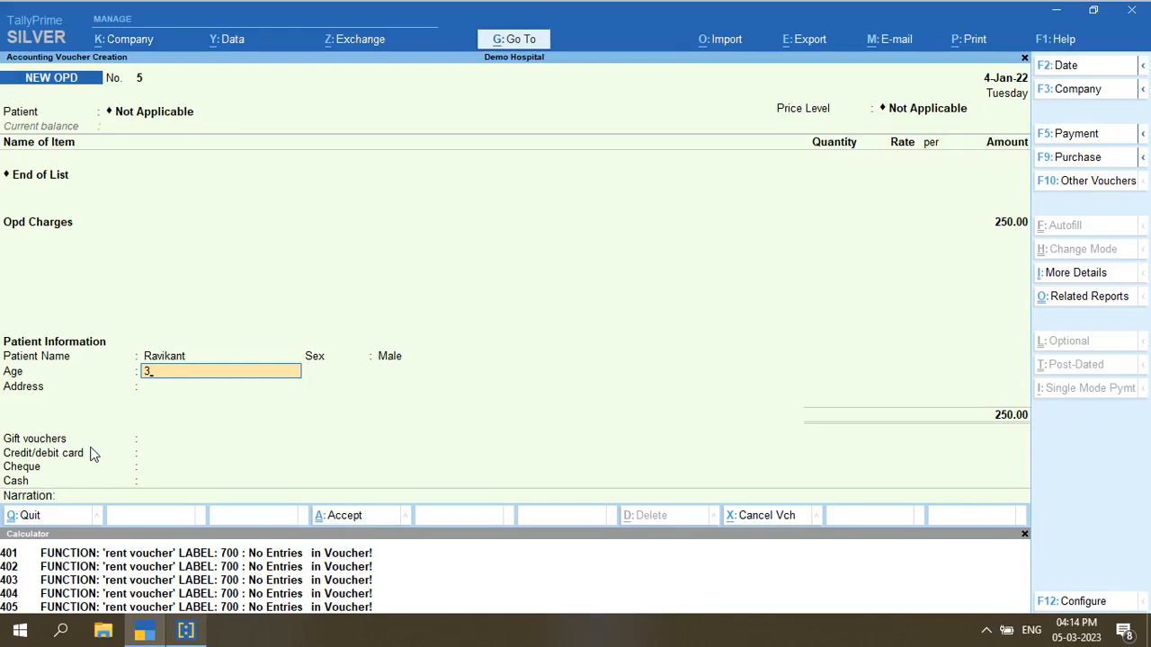
pyautogui.write('6')
pyautogui.press('Return')
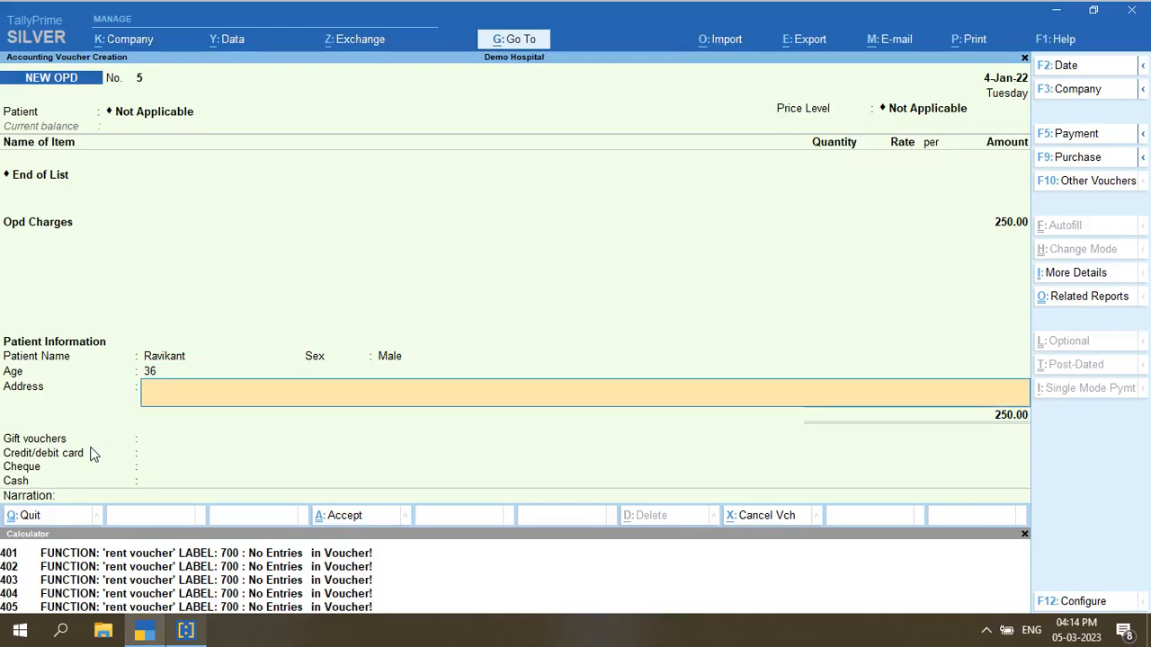
pyautogui.press('Return')
# Assign the 250 payment to HDFC Bank as credit/debit card, leaving gift vouchers and cheque as Not Applicable
pyautogui.press('Return')
pyautogui.press('Return')
pyautogui.press('Return')
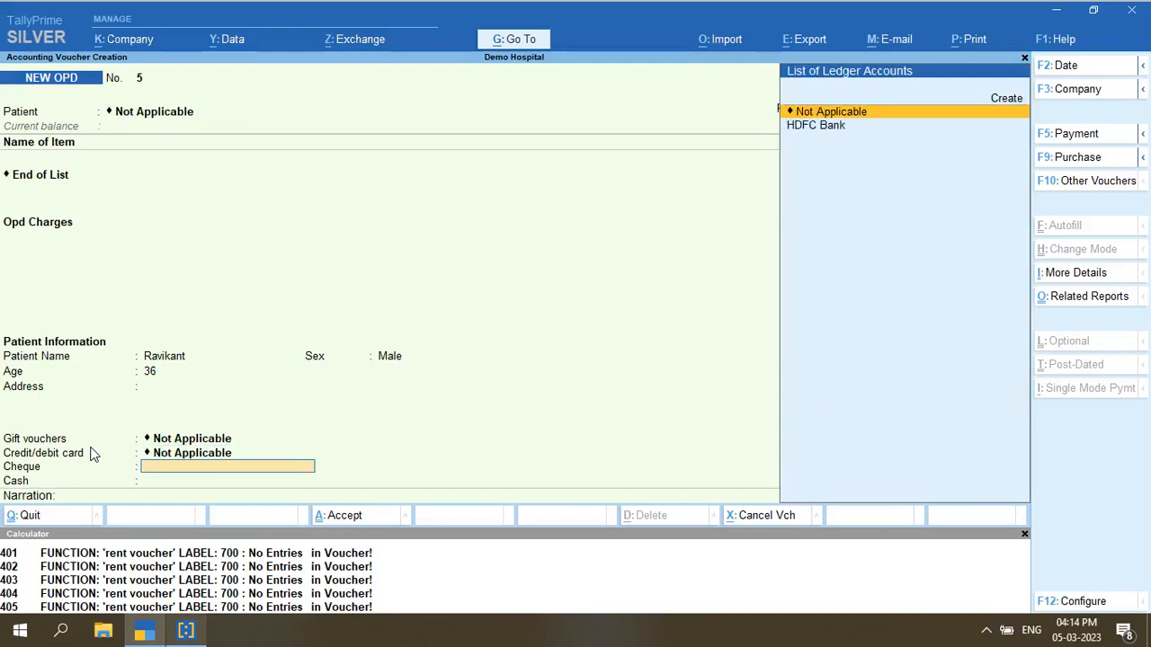
pyautogui.press('Down')
pyautogui.press('Down')
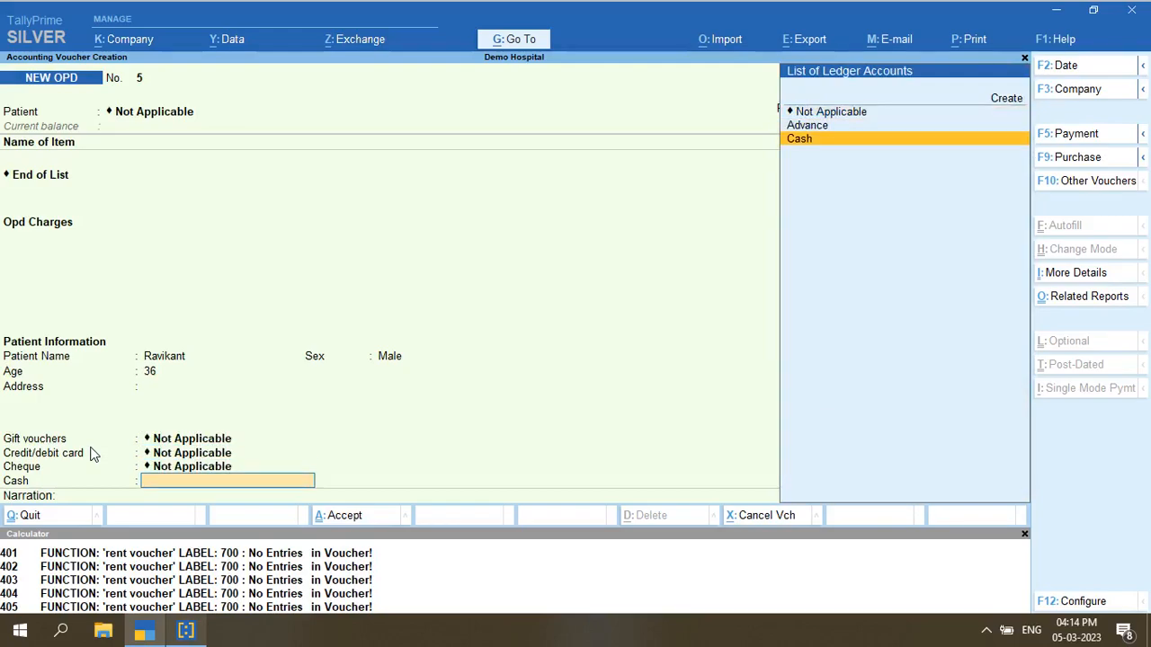
pyautogui.press('BackSpace')
pyautogui.press('BackSpace')
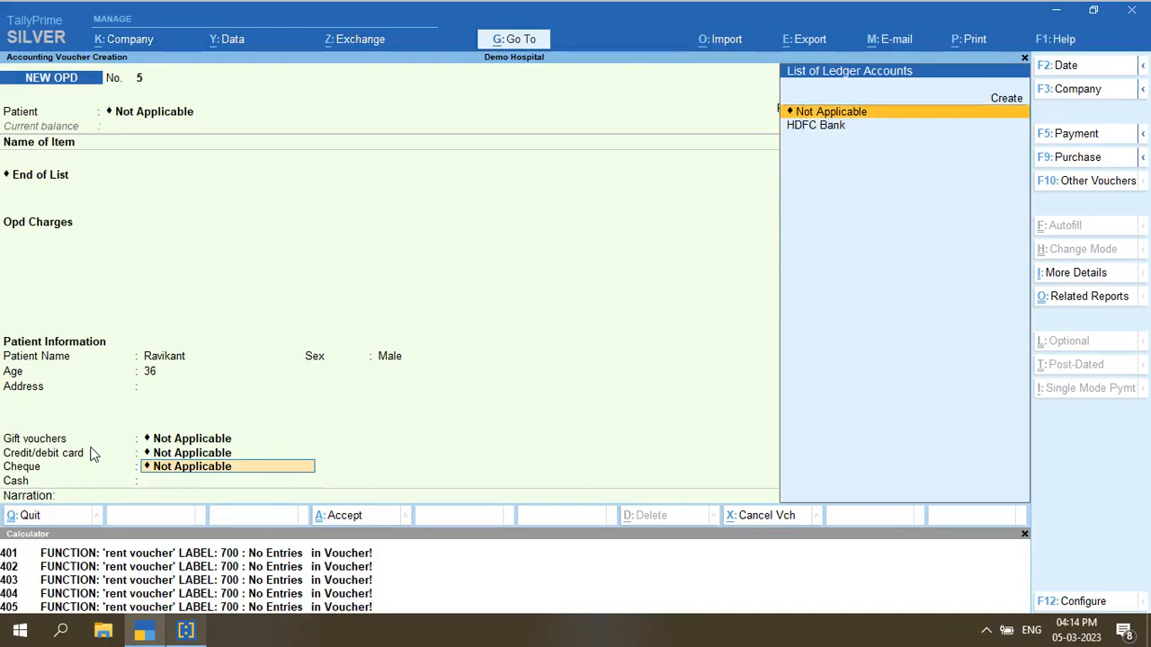
pyautogui.press('Down')
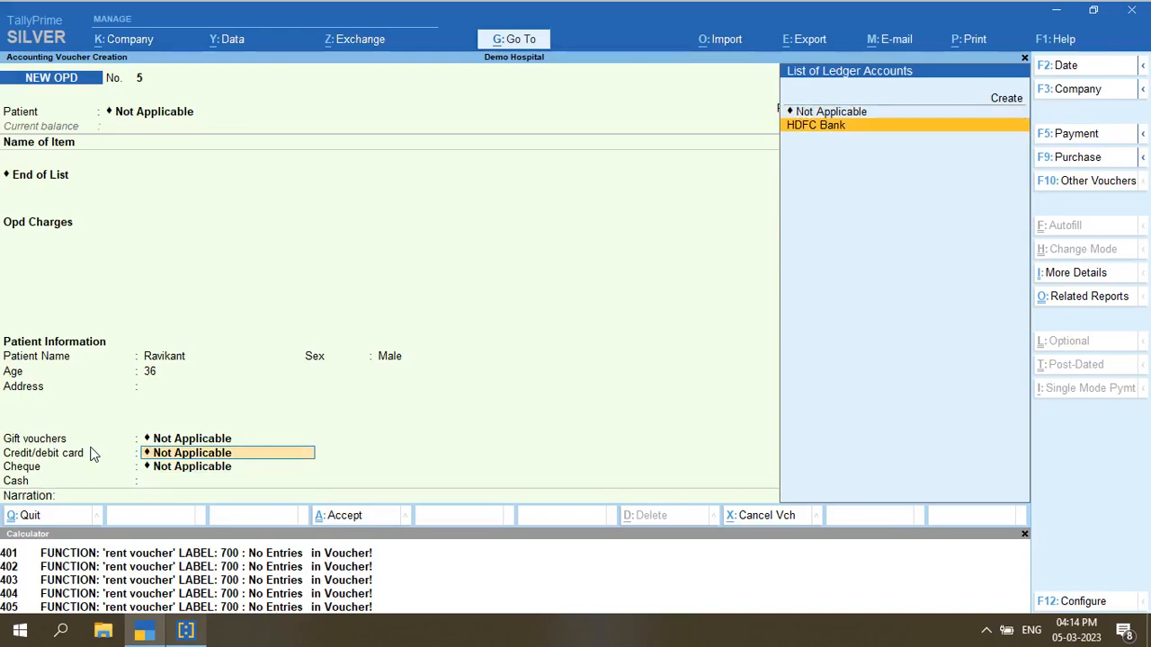
pyautogui.press('Return')
pyautogui.press('Return')
pyautogui.press('Return')
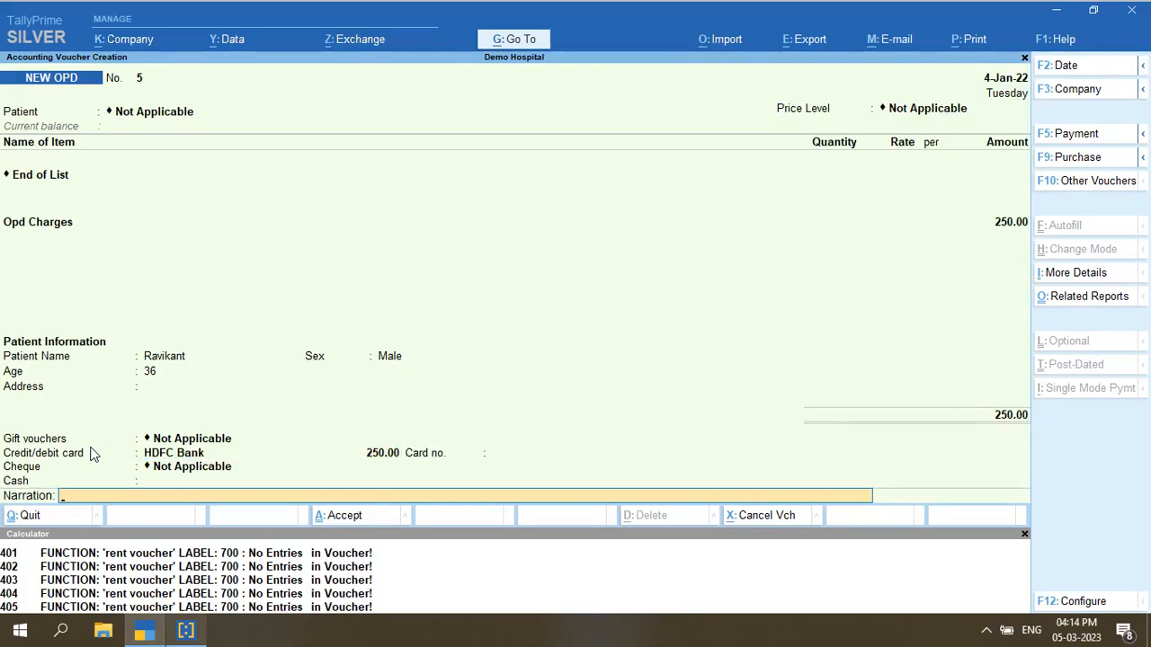
# Preview the OPD bill printout at enlarged size to examine its details, and quit the voucher without saving it
pyautogui.press('ctrl')
pyautogui.hotkey('ctrl', 'p')
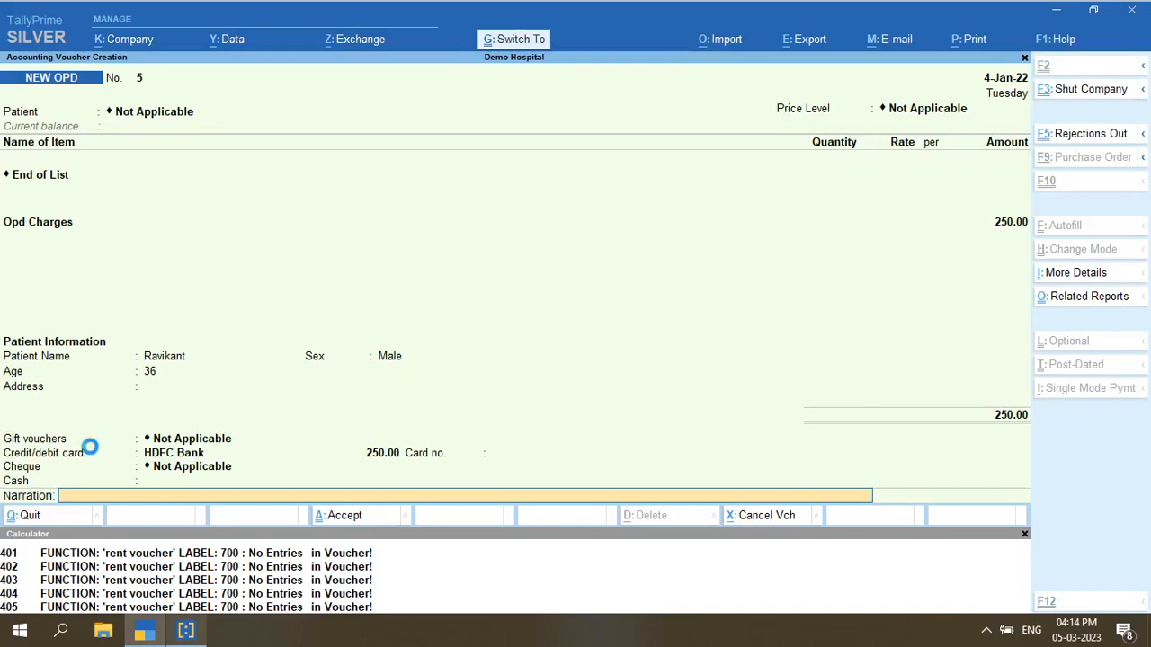
pyautogui.press('Escape')
pyautogui.press('i')
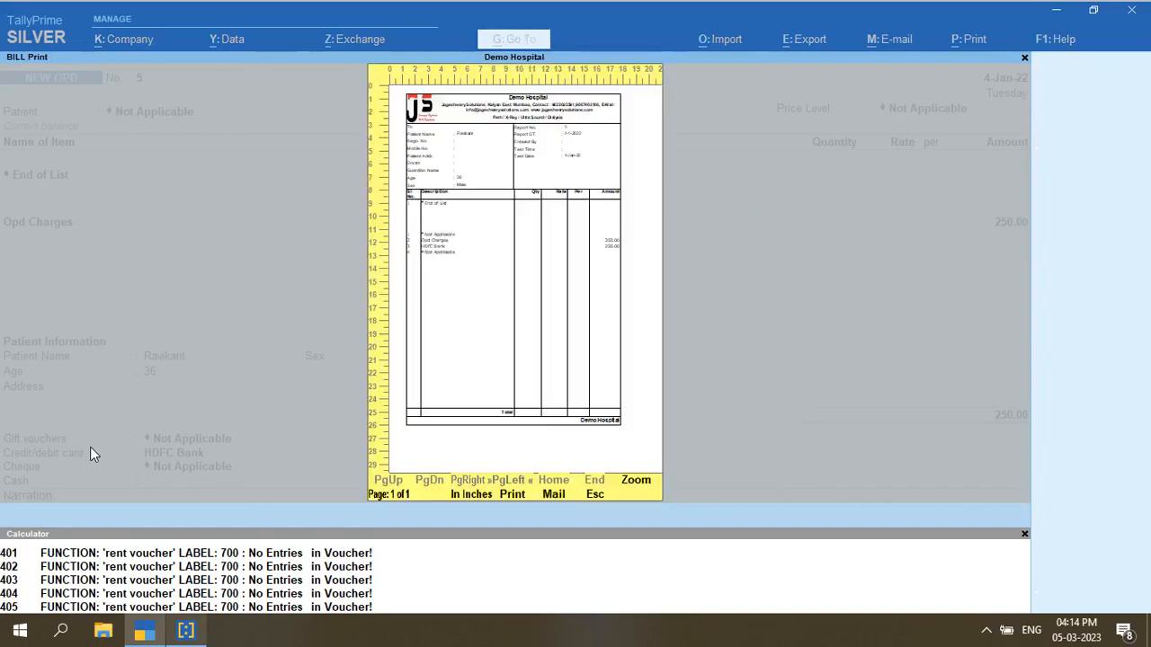
pyautogui.hotkey('alt', 'z')
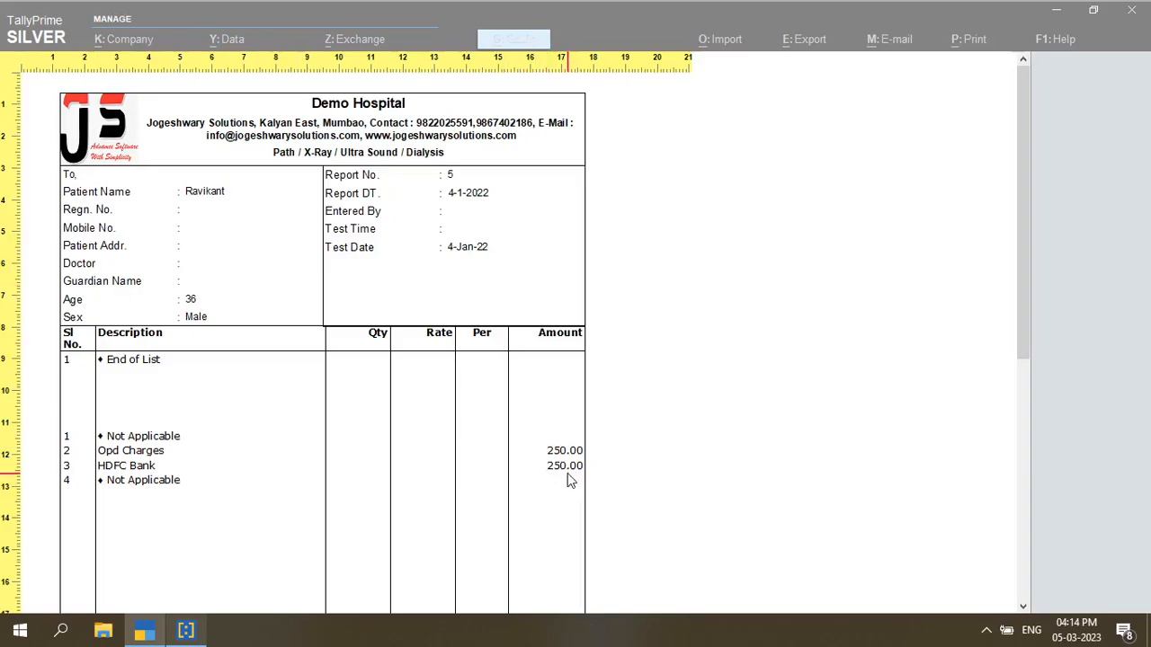
pyautogui.scroll(-1, 568, 480)
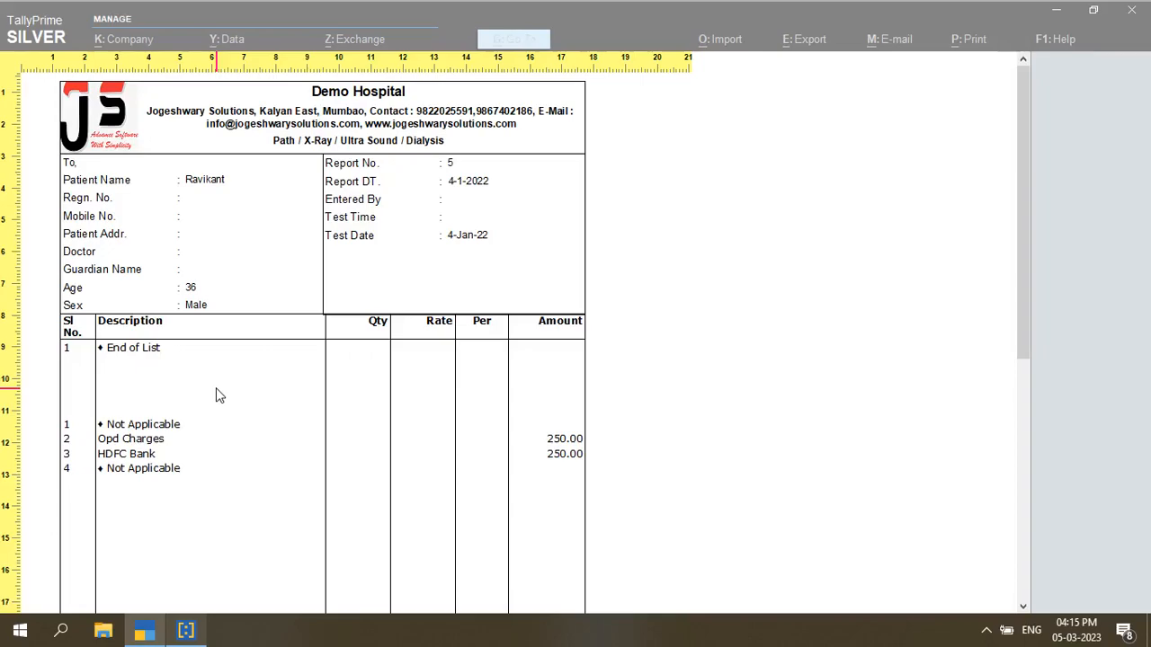
pyautogui.press('Escape')
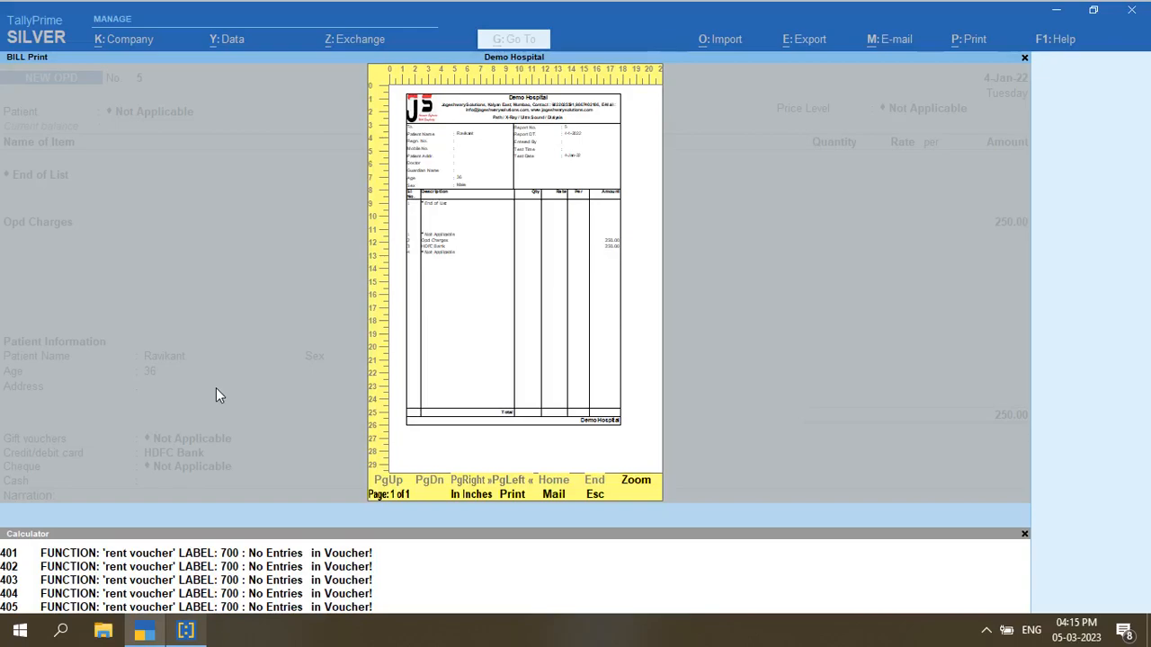
pyautogui.press('Escape')
pyautogui.press('Escape')
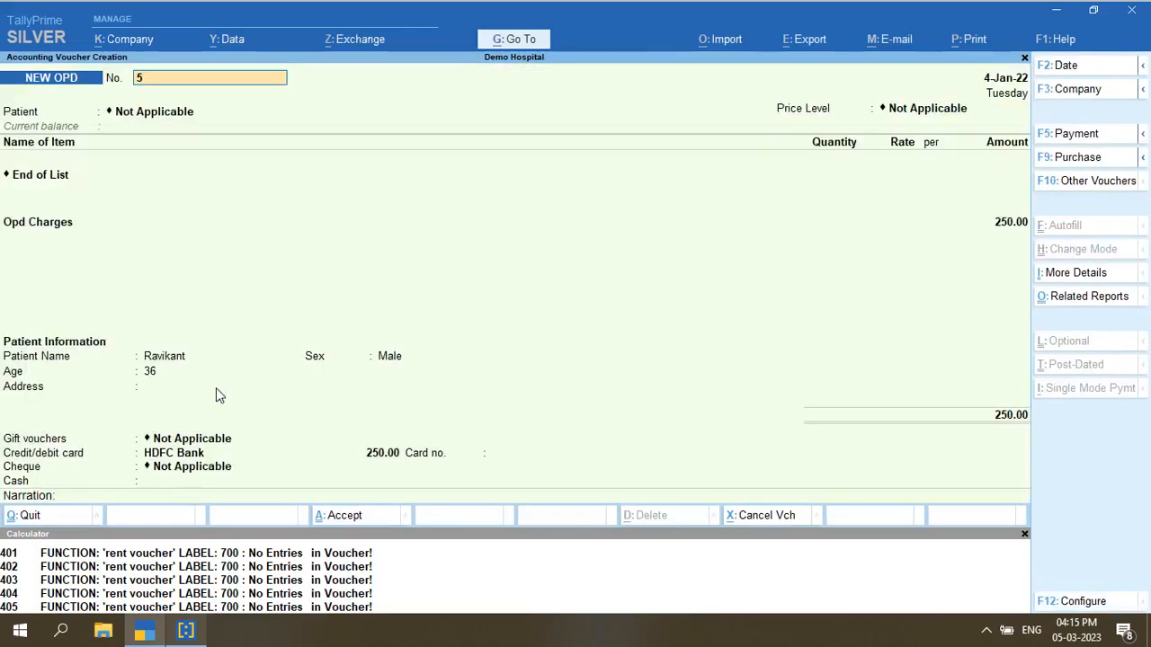
pyautogui.press('Escape')
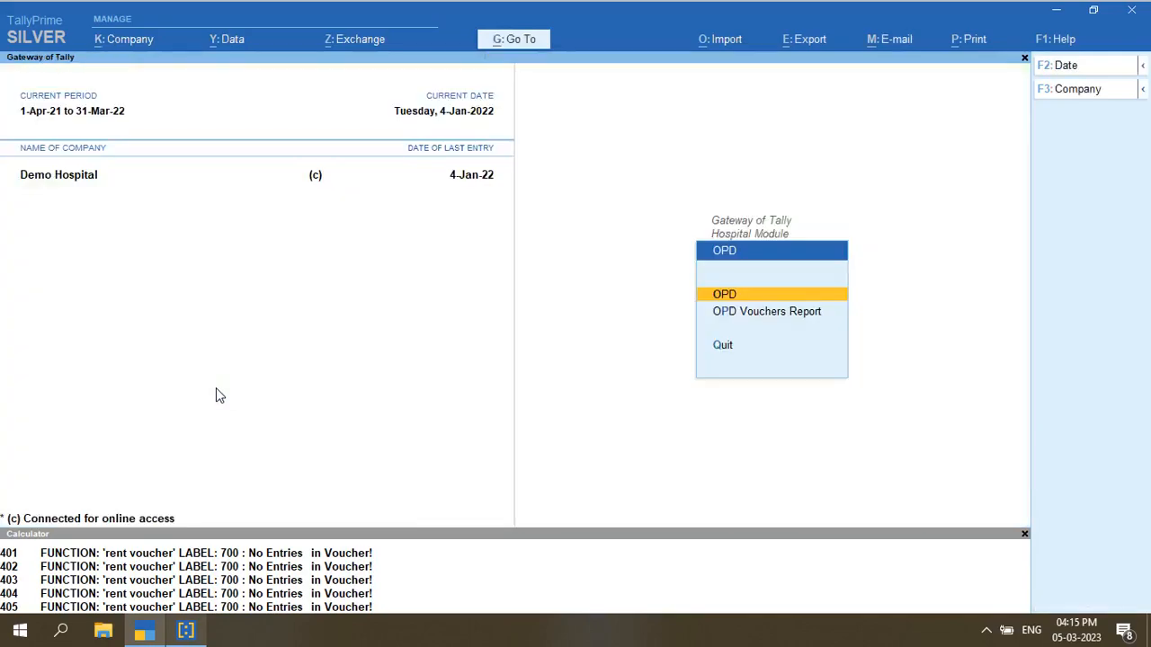
# View the OPD Vouchers Report for the period from 1-4-21 to 4-1-2022
pyautogui.press('Down')
pyautogui.press('Return')
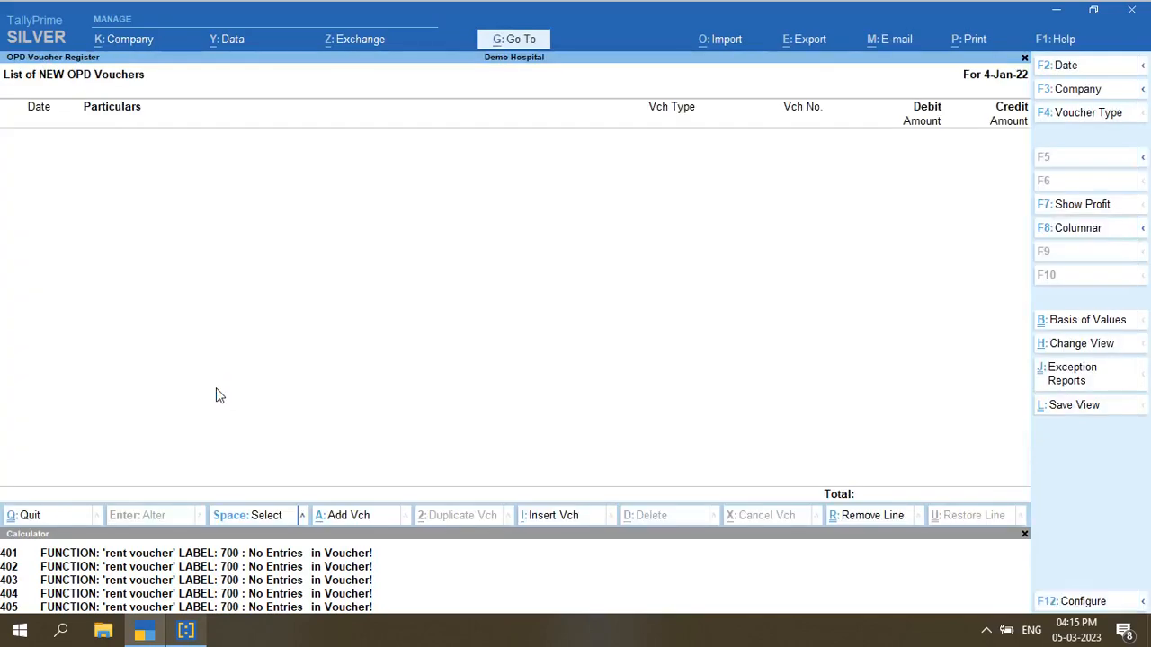
pyautogui.hotkey('alt', 'F2')
pyautogui.write('1-4-21')
pyautogui.press('Return')
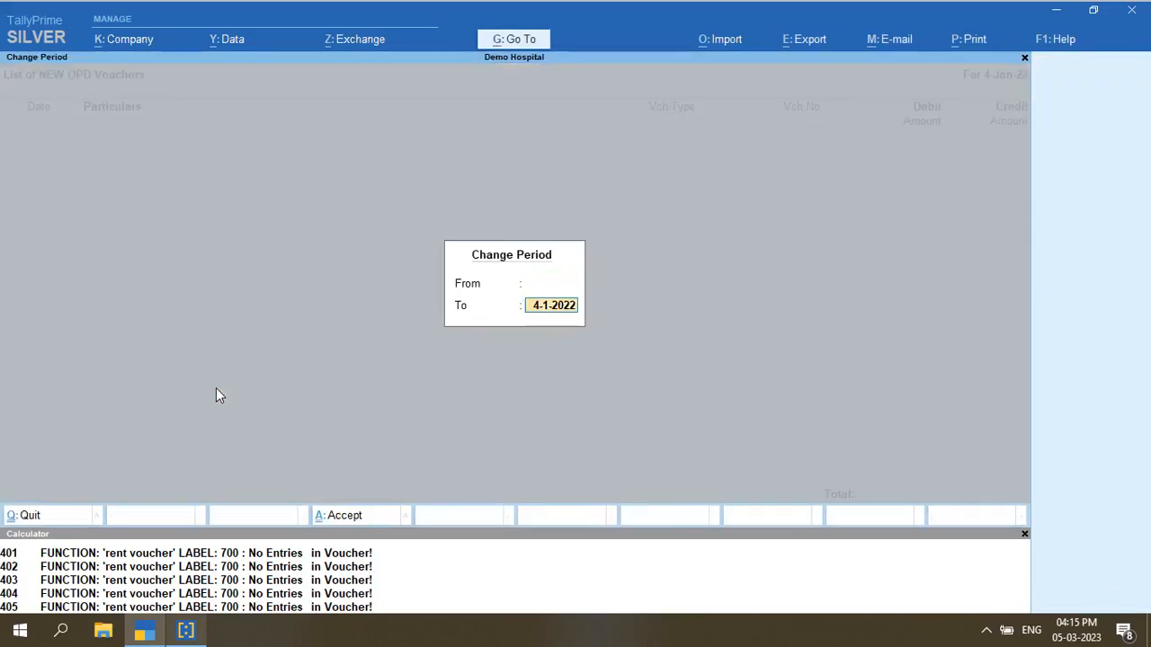
pyautogui.press('Return')
# Open OPD voucher number 3 from the register, review it and return to the Hospital Module options without changing it
pyautogui.press('Down')
pyautogui.press('Down')
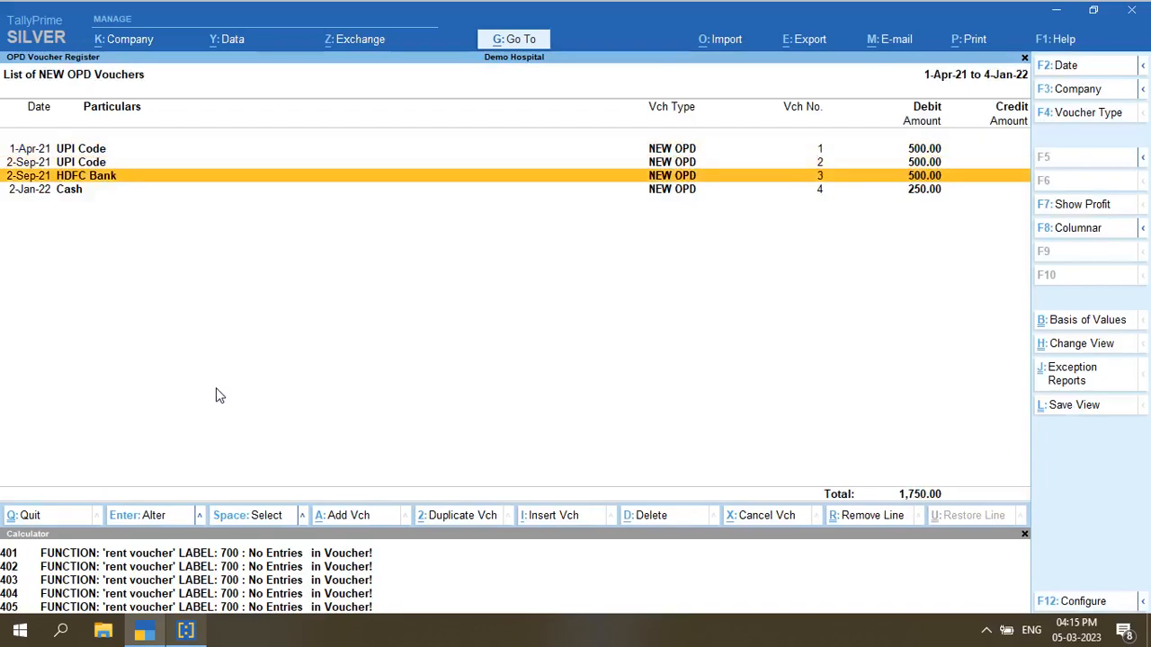
pyautogui.press('Return')
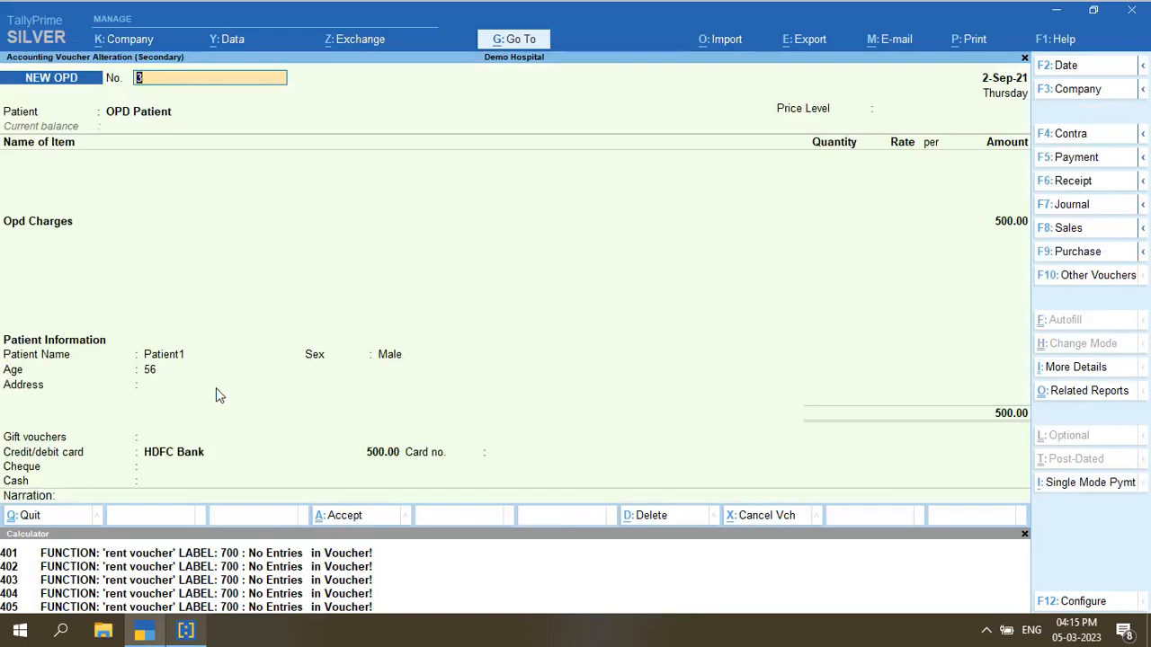
pyautogui.press('Escape')
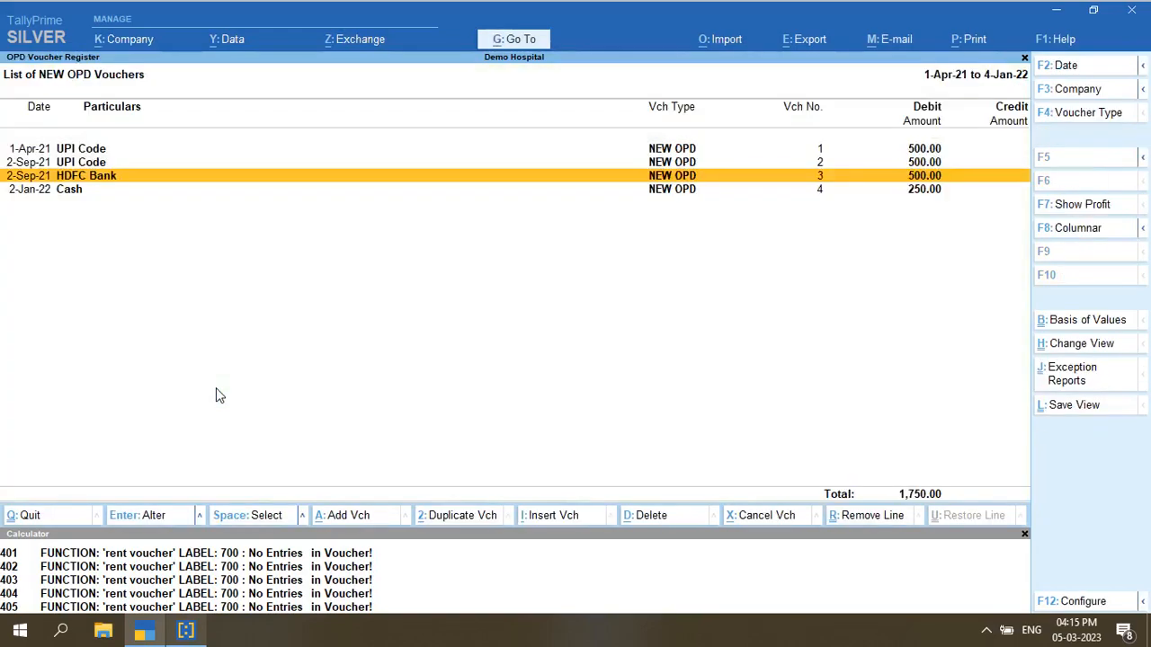
pyautogui.press('Escape')
pyautogui.press('Escape')
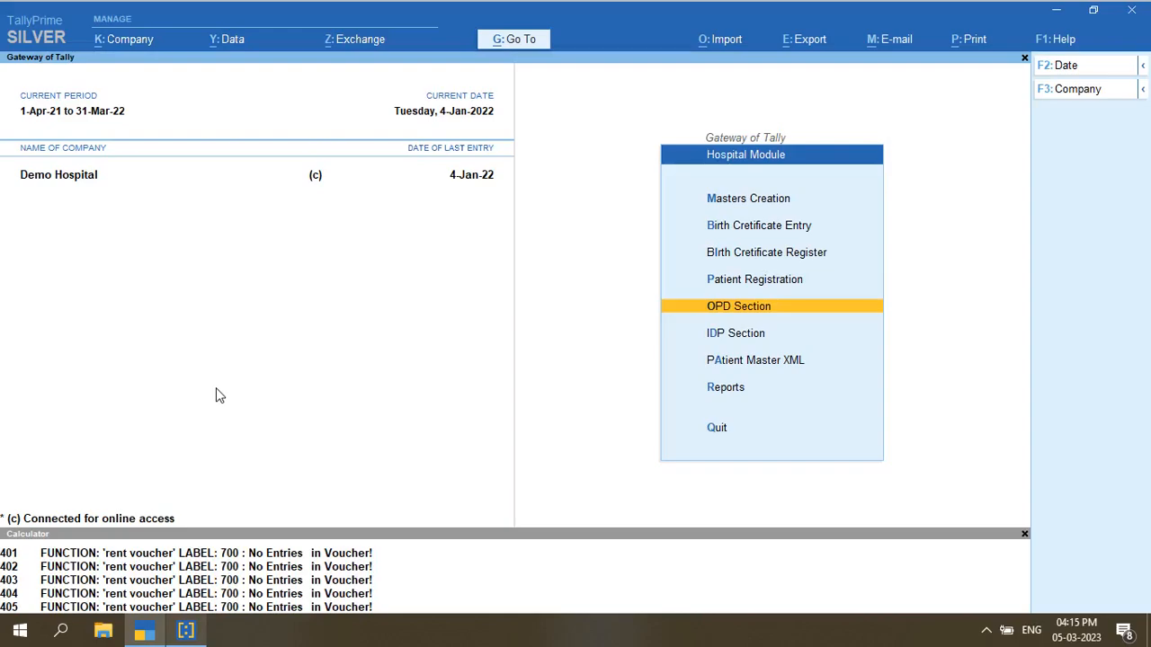
# Review the IDP Section options from Admission to IPD Voucher Report and return to the Hospital Module options
pyautogui.press('Down')
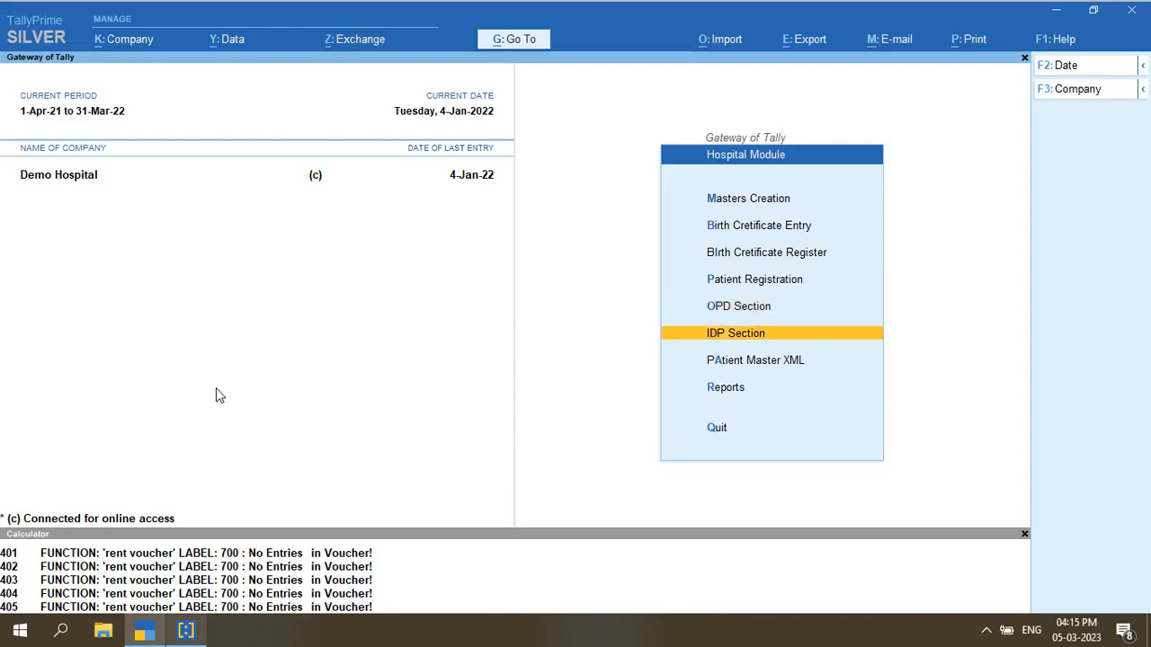
pyautogui.press('Return')
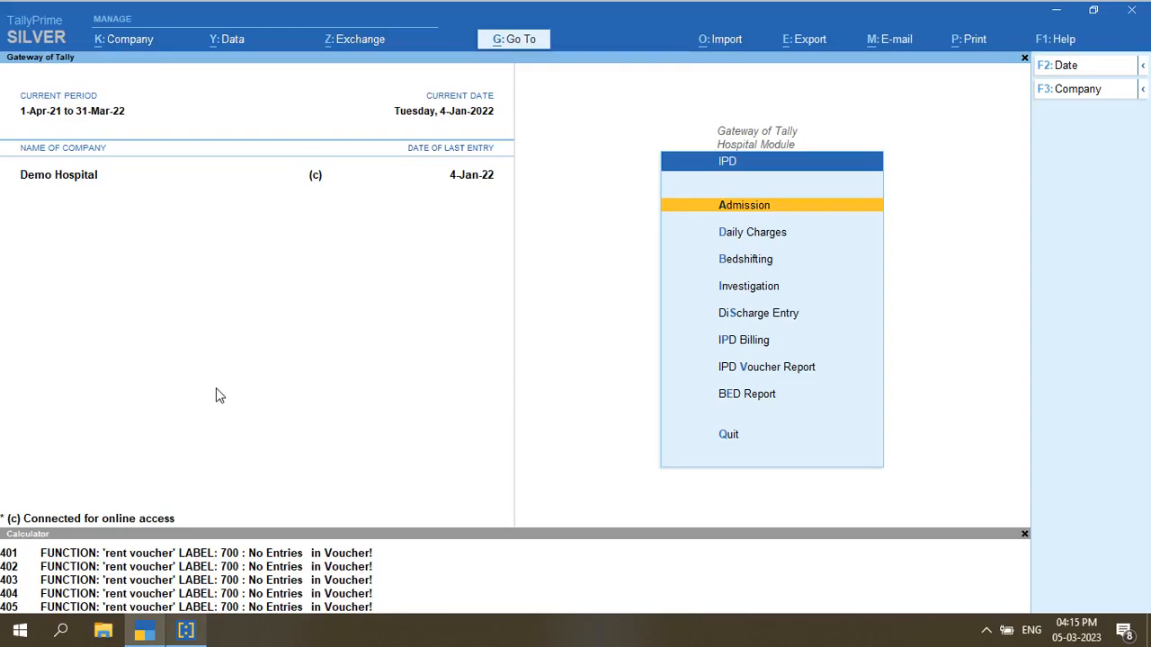
pyautogui.press('Down')
pyautogui.press('Down')
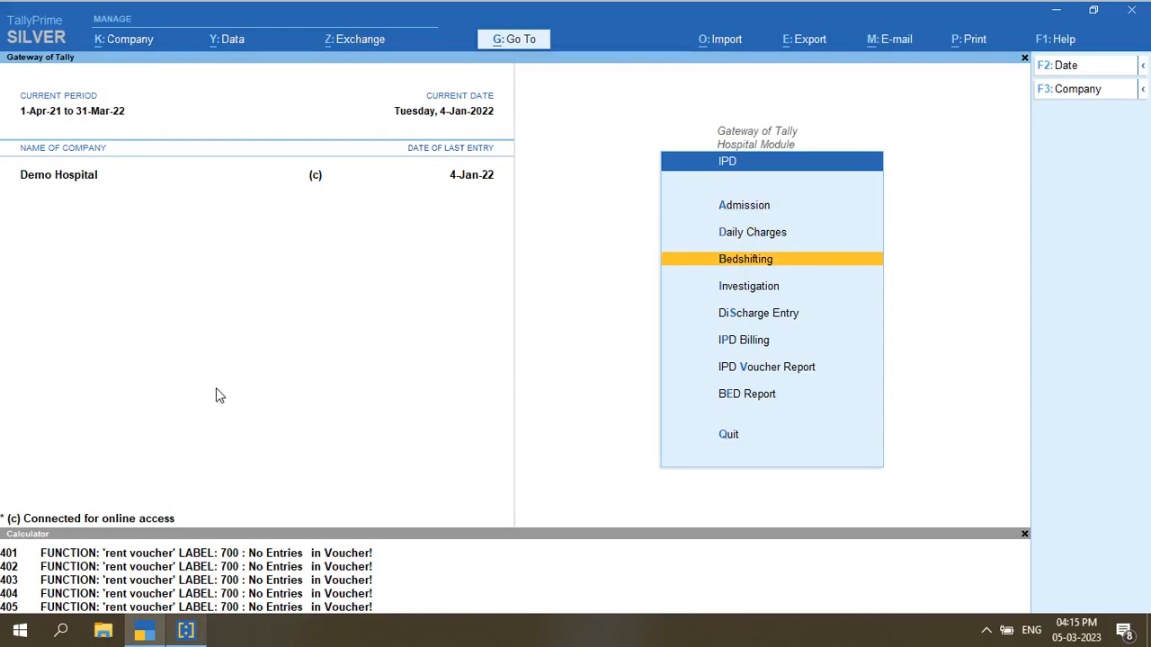
pyautogui.press('Down')
pyautogui.press('Down')
pyautogui.press('Down')
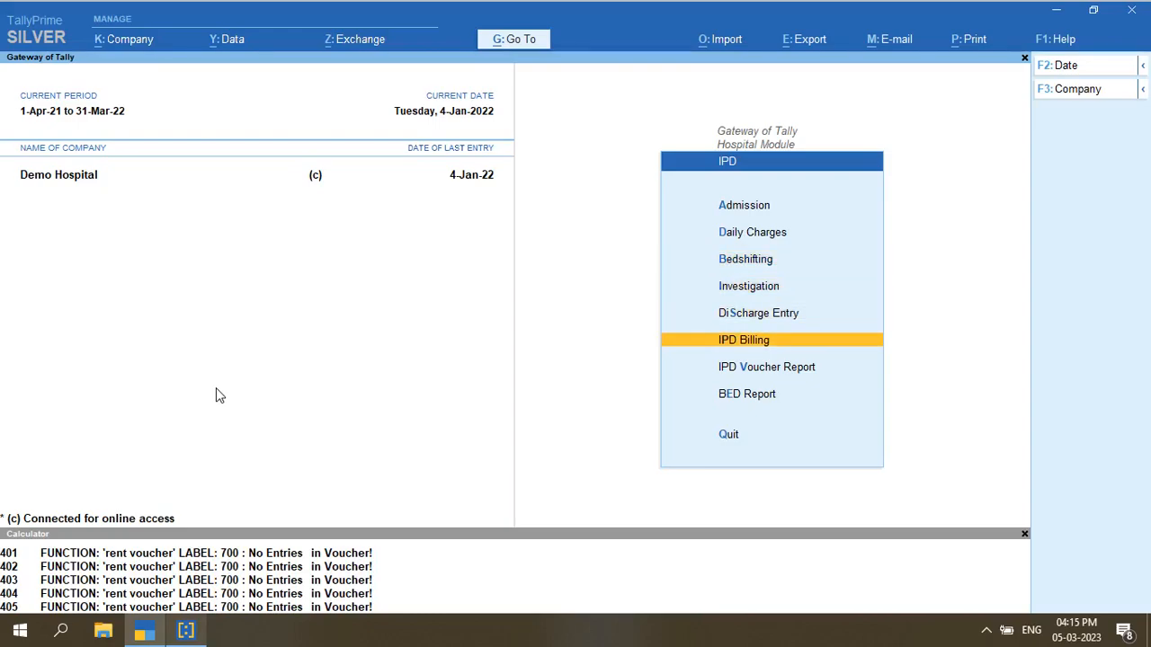
pyautogui.press('Down')
pyautogui.press('Escape')
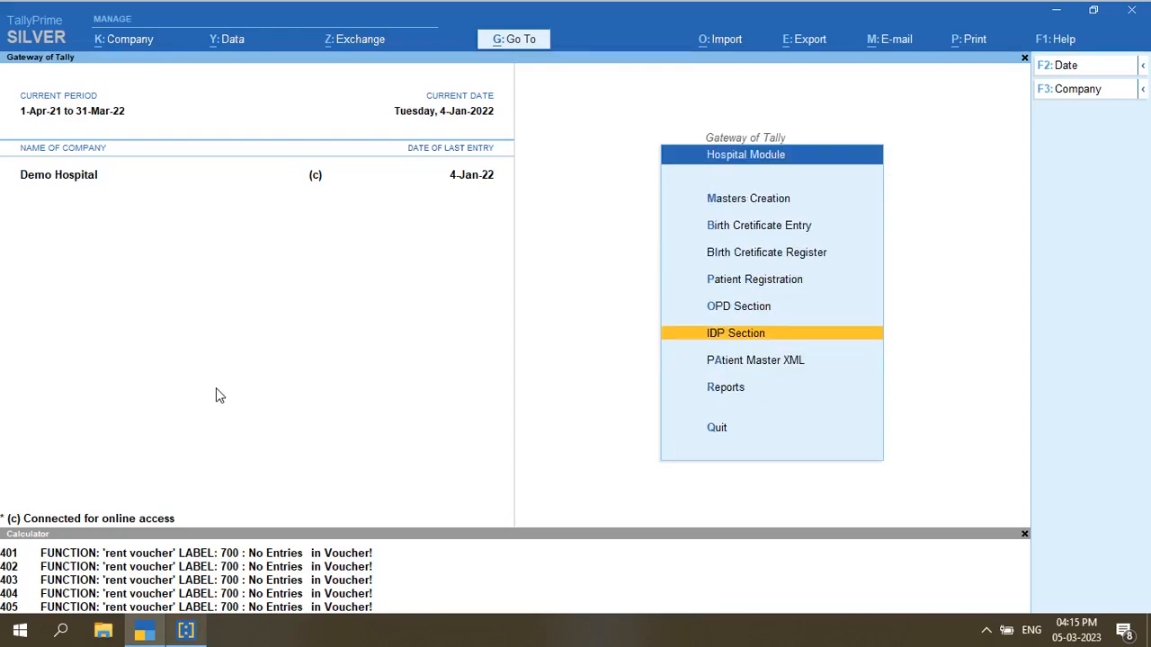
# Review the Hospital Module entries and the Masters Creation options from BED to INvestigation without opening any master
pyautogui.press('Down')
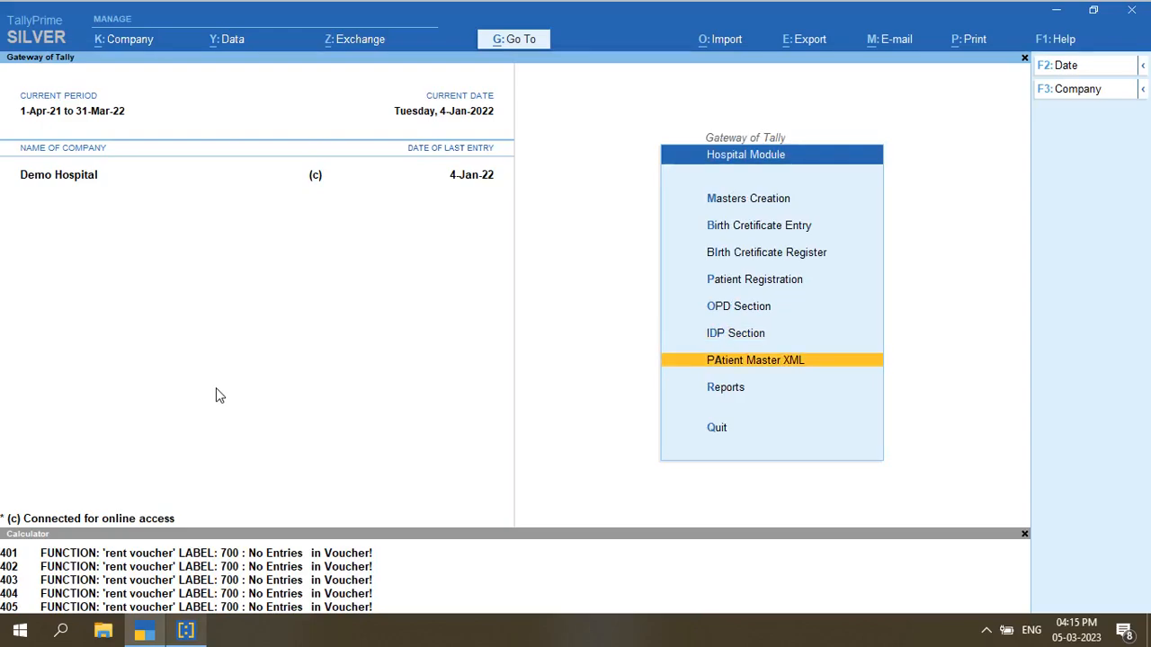
pyautogui.press('Up')
pyautogui.press('Up')
pyautogui.press('Up')
pyautogui.press('Up')
pyautogui.press('Up')
pyautogui.press('Up')
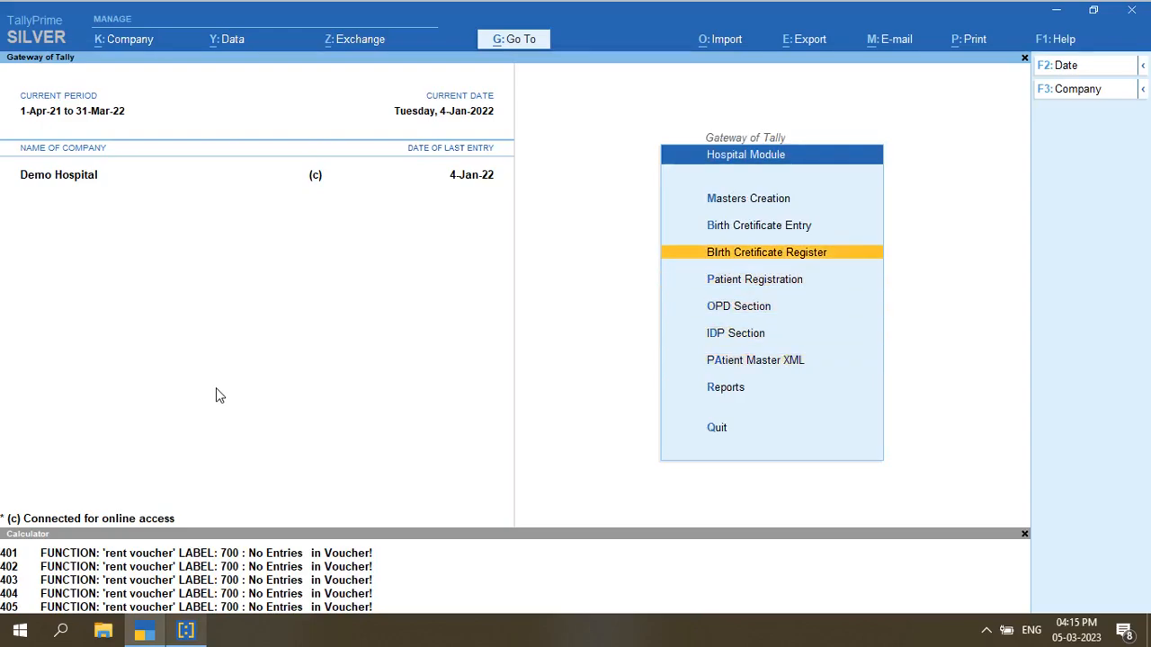
pyautogui.press('Return')
pyautogui.press('Down')
pyautogui.press('Down')
pyautogui.press('Down')
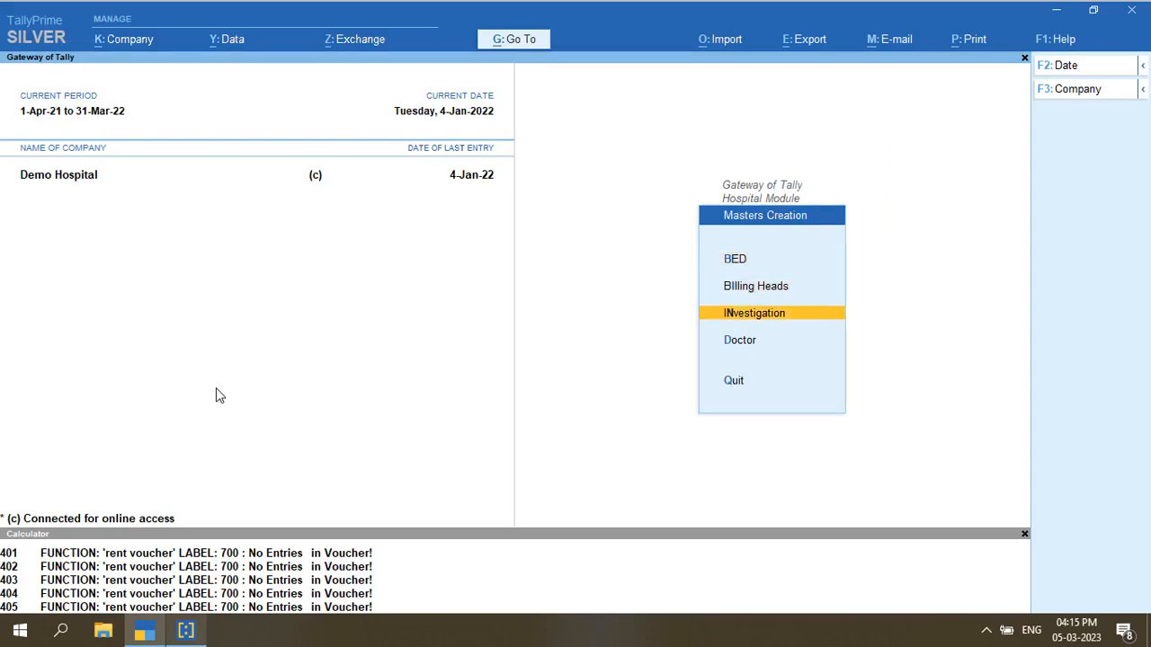
pyautogui.press('Escape')
pyautogui.press('Down')
pyautogui.press('Down')
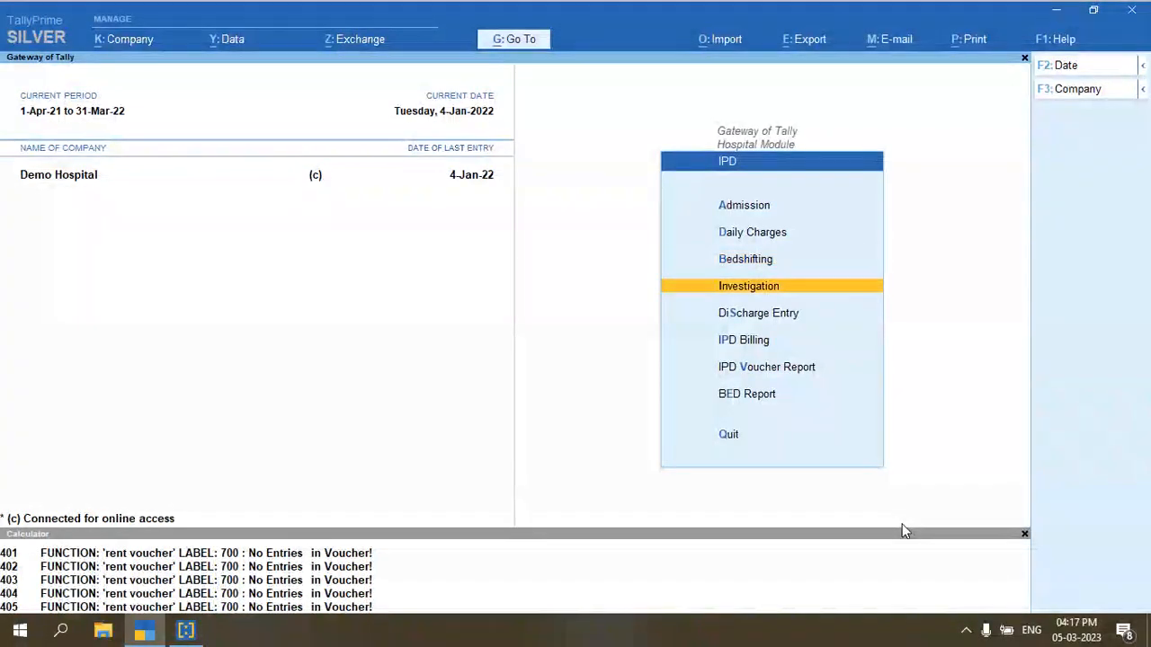
# Start a new IPD Admission voucher and keep its proposed voucher number
pyautogui.press('Down')
pyautogui.press('Down')
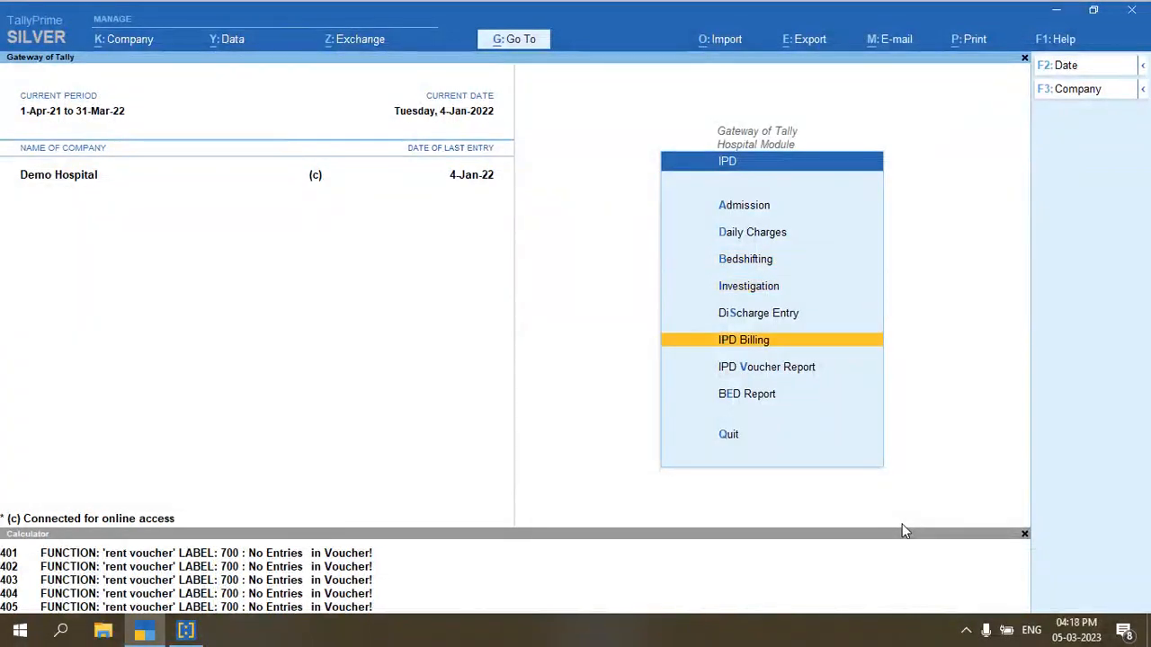
pyautogui.press('Up')
pyautogui.press('Up')
pyautogui.press('Up')
pyautogui.press('Up')
pyautogui.press('Return')
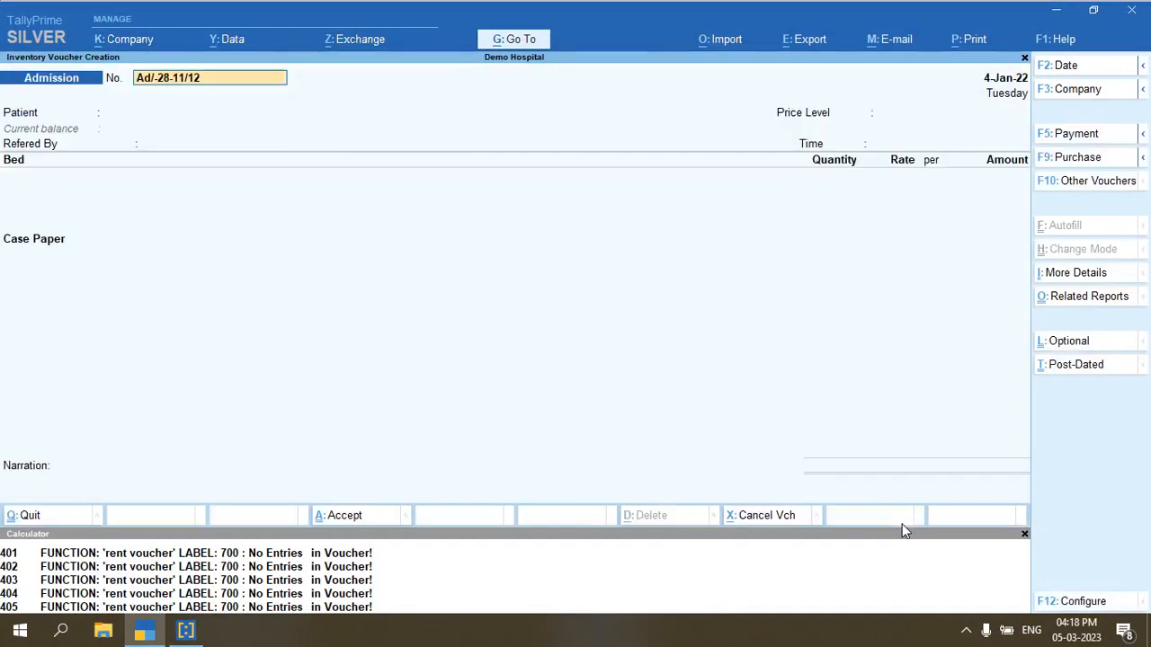
pyautogui.press('Return')
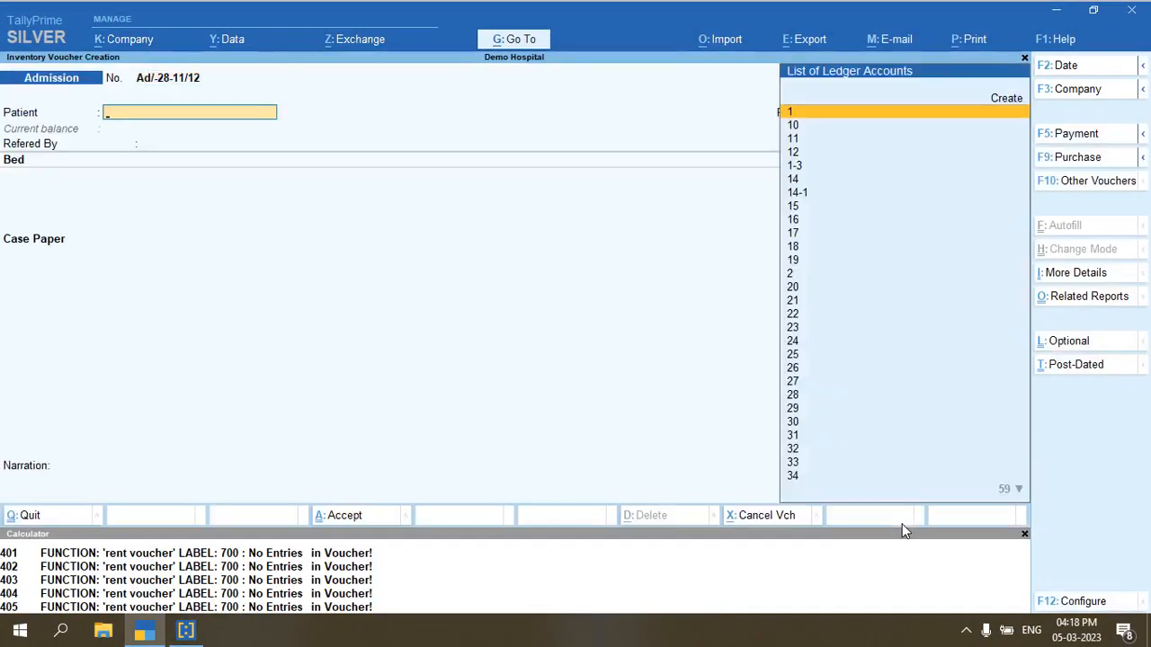
# Begin a new ledger for the Patient field, enter the patient's full name without an alias and place it under the Patient group
pyautogui.press('alt')
pyautogui.press('Up')
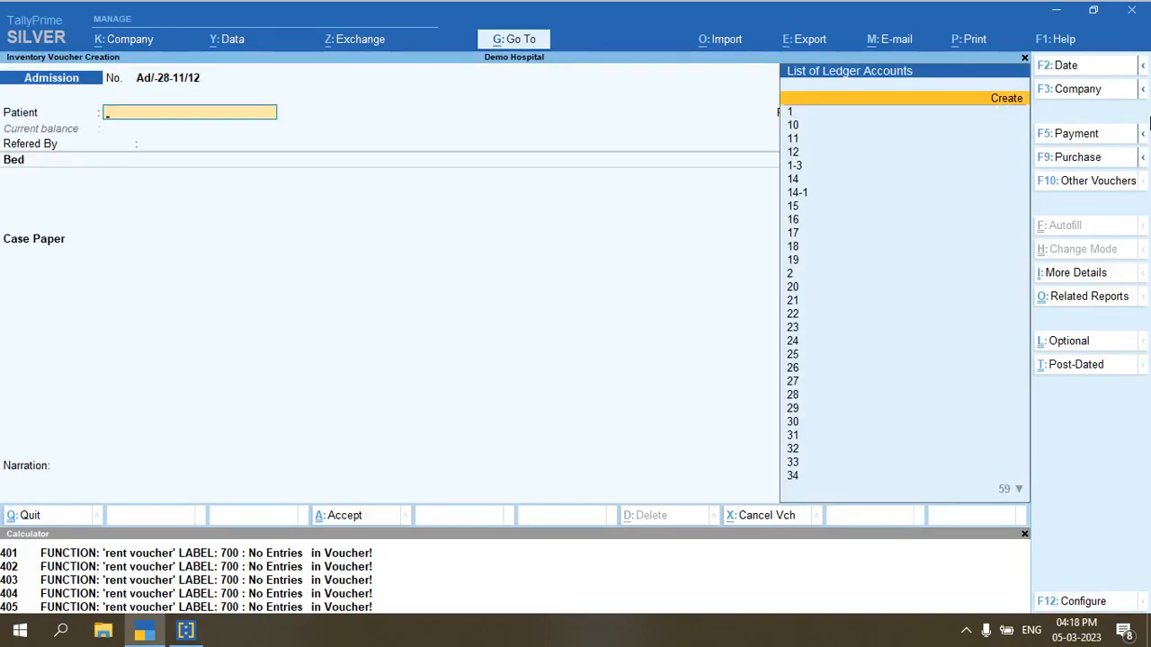
pyautogui.press('Return')
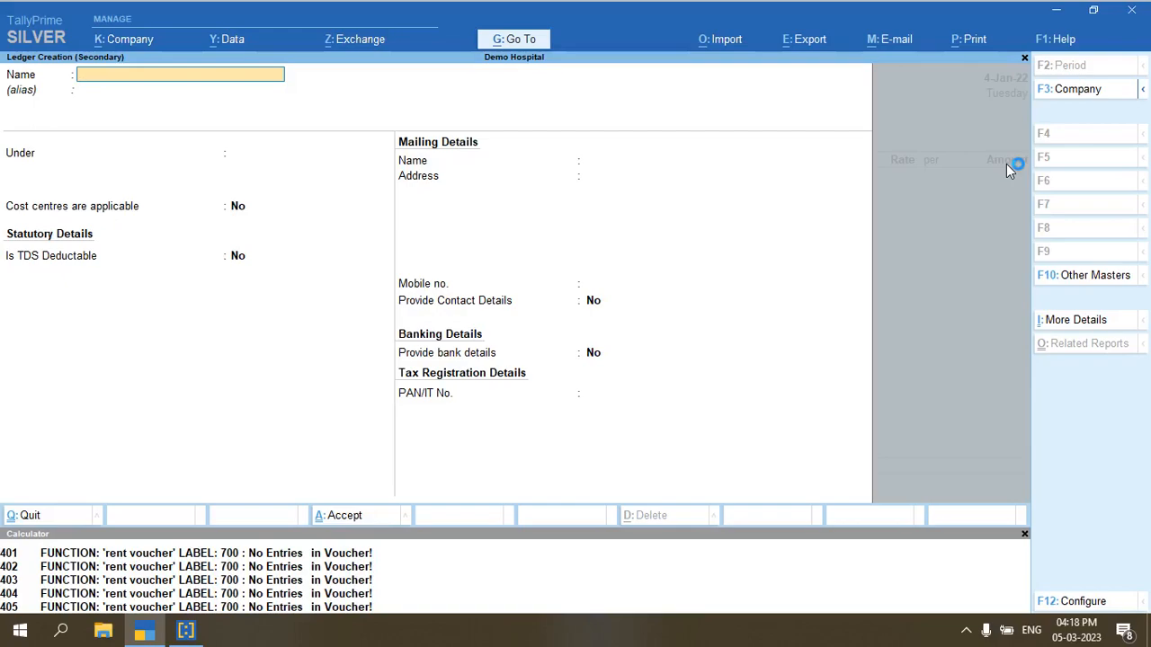
pyautogui.write('Sanjay Singh')
pyautogui.press('Return')
pyautogui.press('Return')
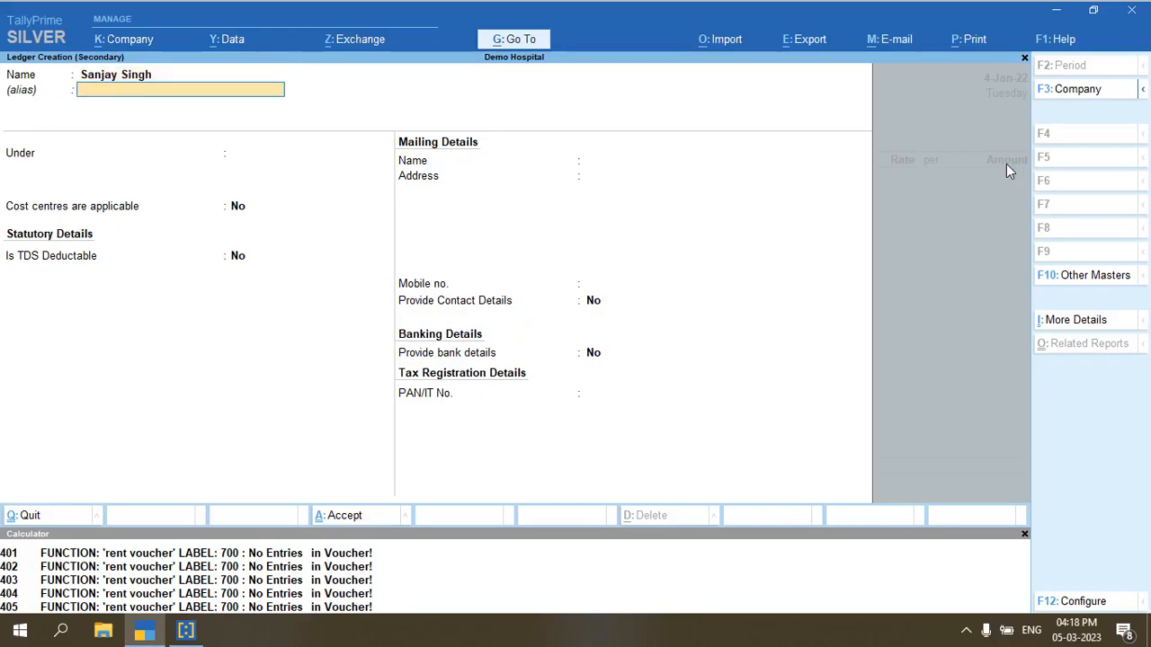
pyautogui.write('Pat')
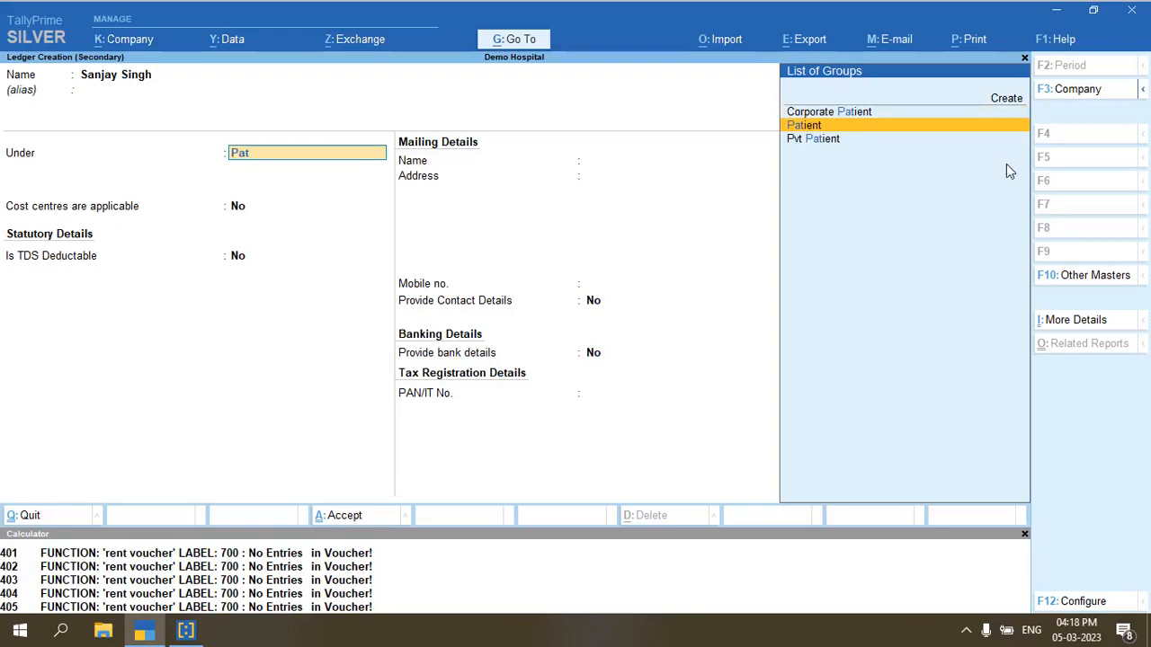
pyautogui.press('Return')
# Keep the default bill-by-bill, credit-days and TDS settings, leave the address blank and save the patient ledger
pyautogui.press('Return')
pyautogui.press('Return')
pyautogui.press('Return')
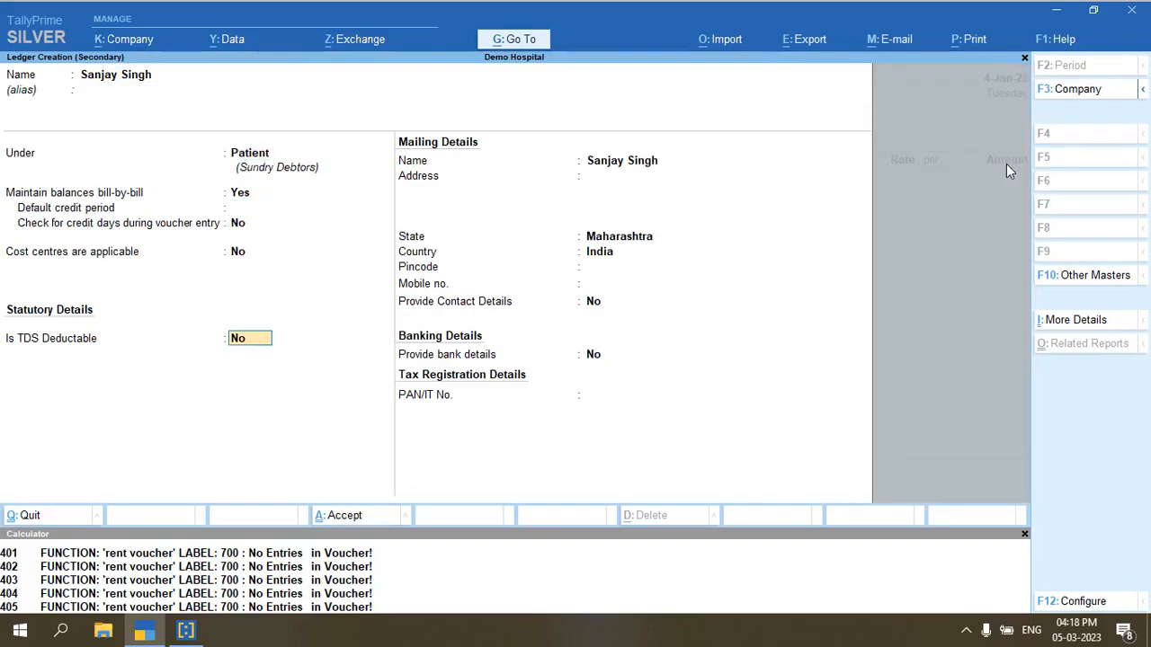
pyautogui.press('Return')
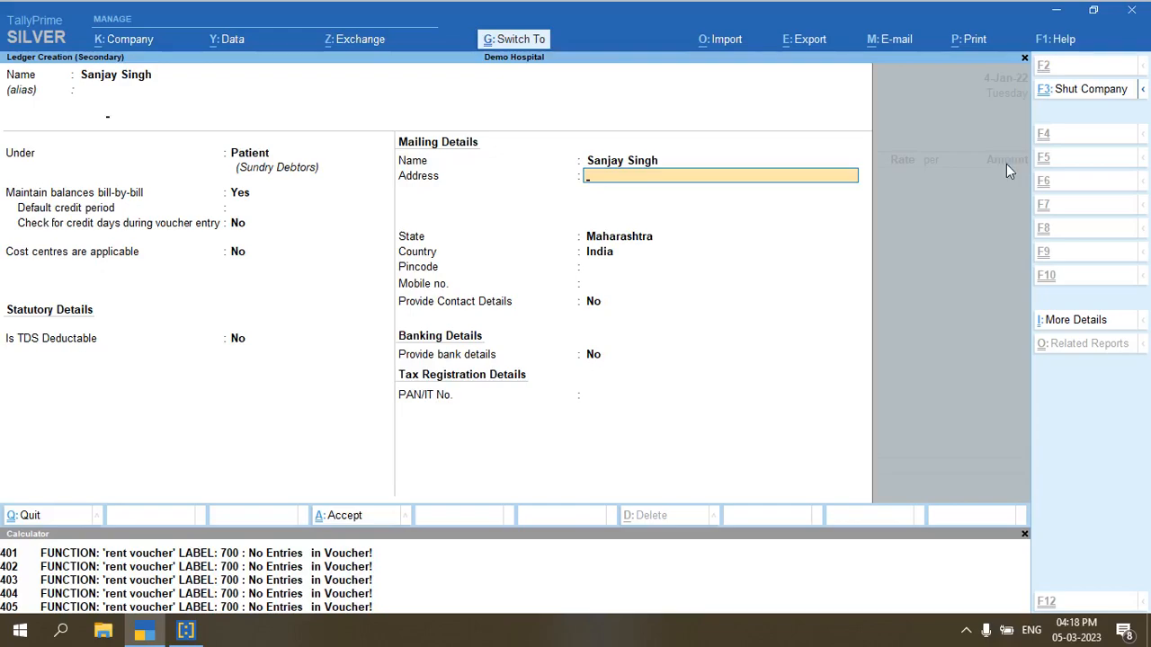
pyautogui.hotkey('ctrl', 'a')
# Reopen the new patient ledger for alteration and set Registration Details to Yes
pyautogui.press('Escape')
pyautogui.hotkey('ctrl', 'Return')
pyautogui.press('Return')
pyautogui.press('Return')
pyautogui.press('Return')
pyautogui.press('Return')
pyautogui.press('Return')
pyautogui.press('Return')
pyautogui.press('Return')
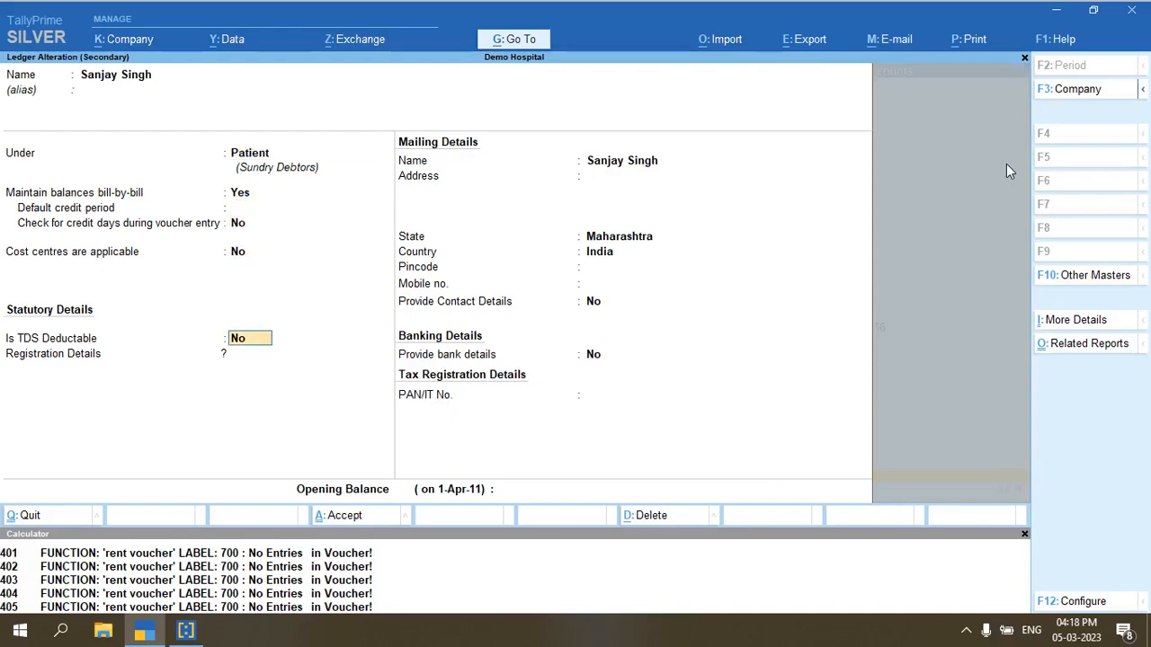
pyautogui.write('y')
pyautogui.press('Return')
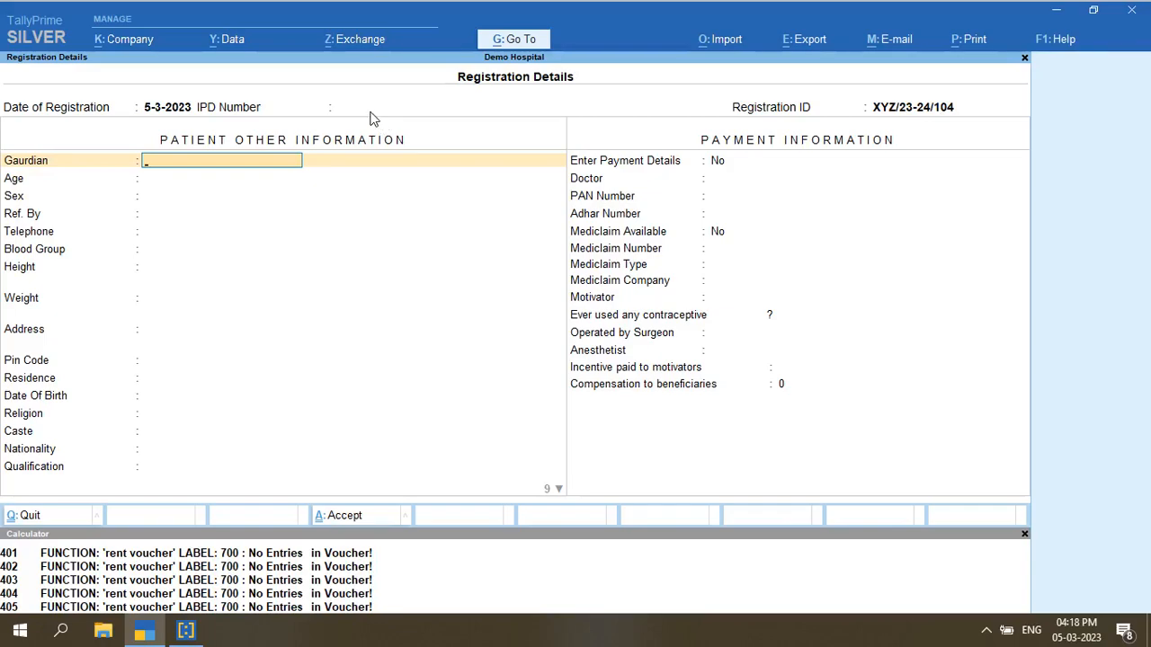
# Leave the patient's guardian and age blank and set Sex to Male in the registration details
pyautogui.press('Return')
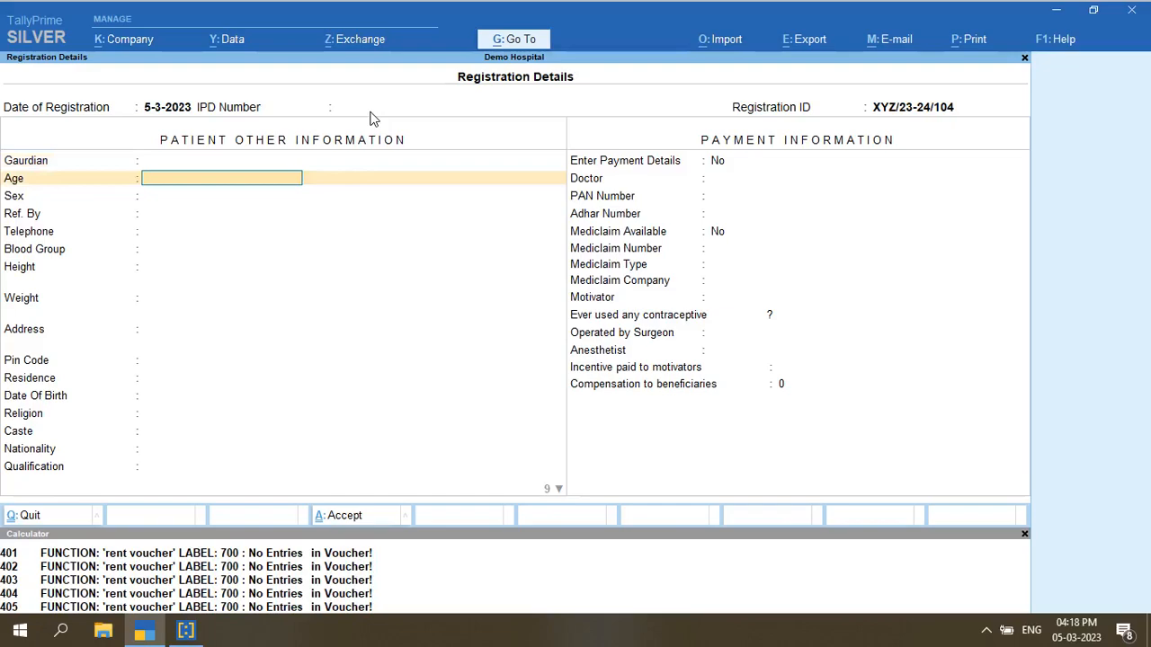
pyautogui.press('Return')
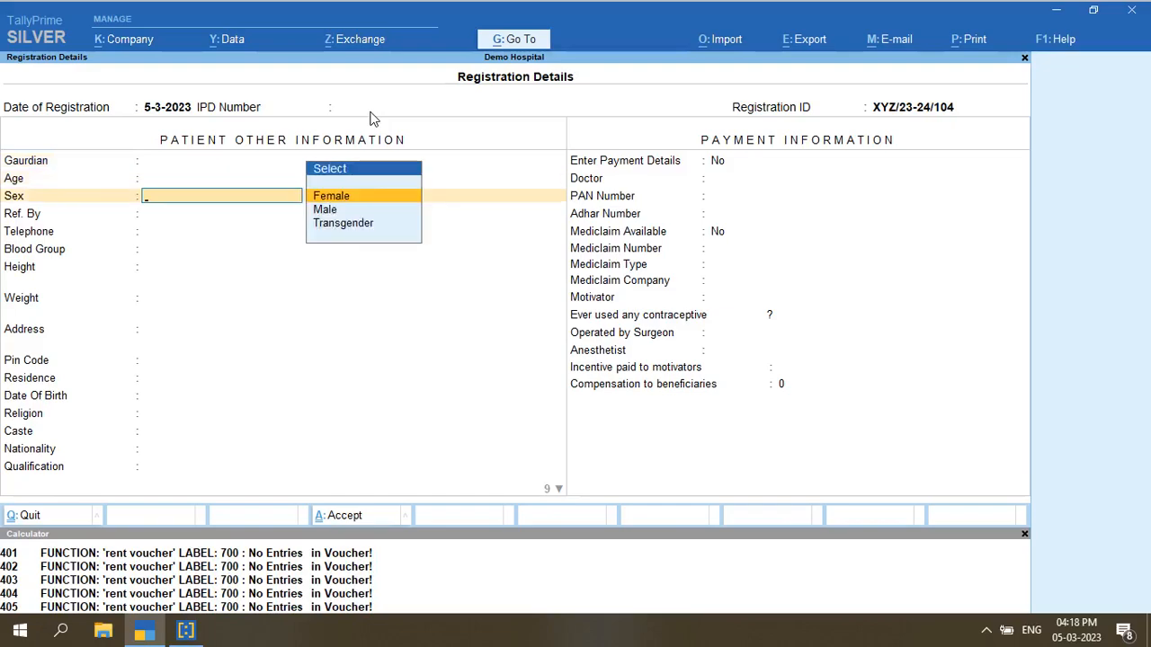
pyautogui.press('Down')
pyautogui.press('Return')
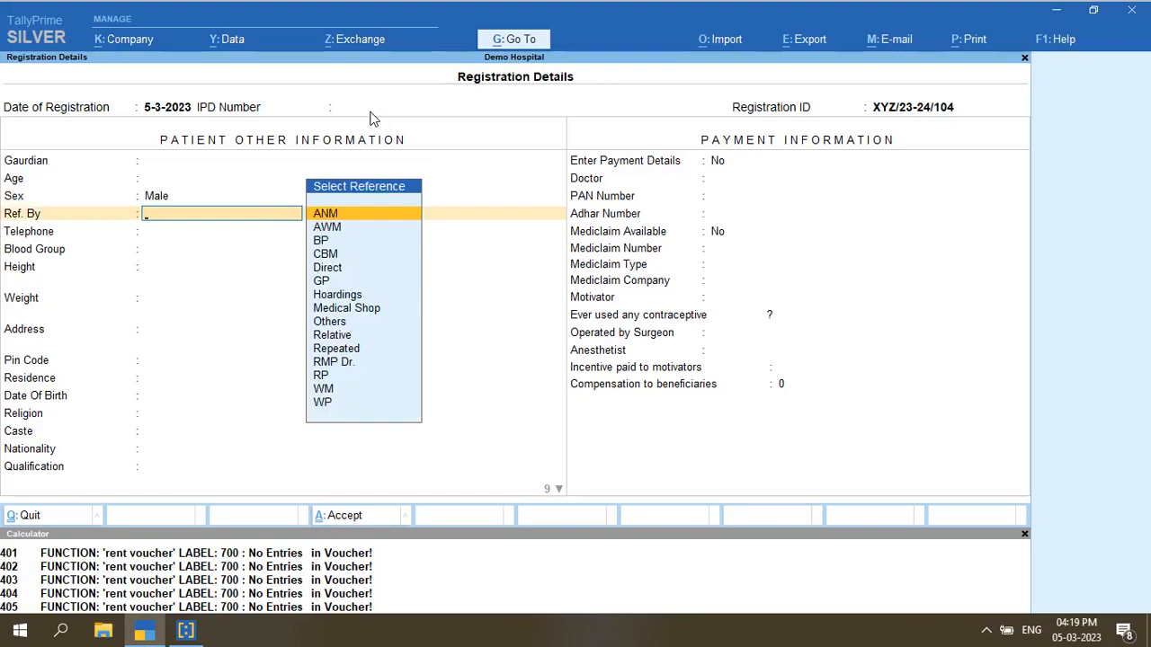
# Set the patient's Ref. By value to Others
pyautogui.press('Down')
pyautogui.press('Down')
pyautogui.press('Down')
pyautogui.press('Down')
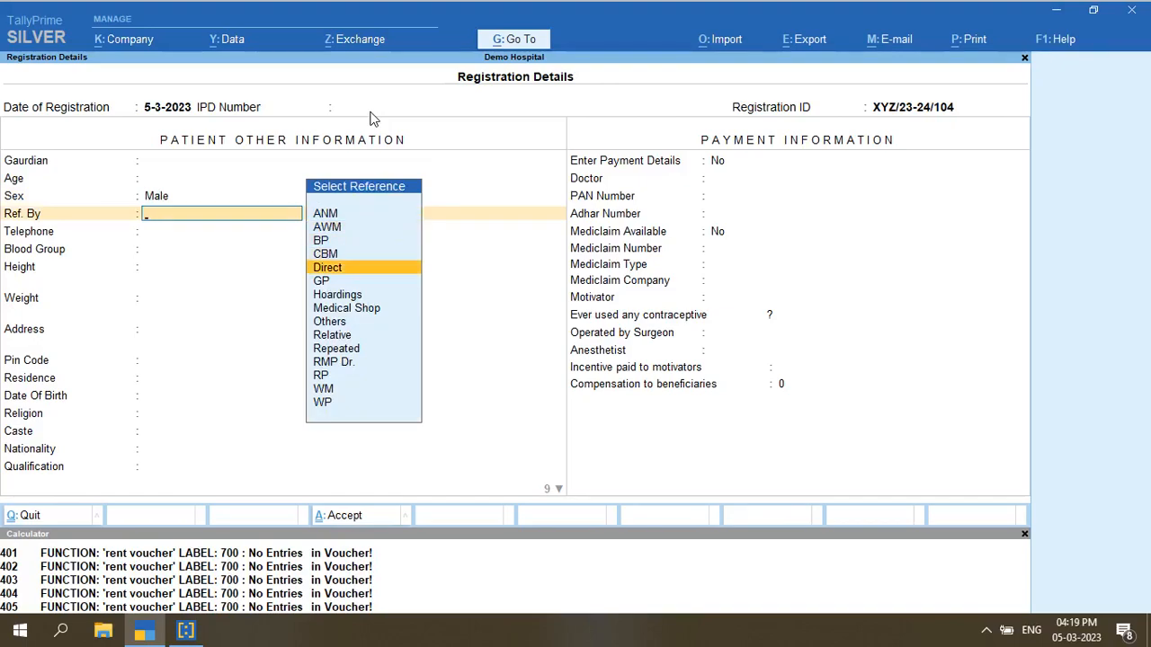
pyautogui.press('Down')
pyautogui.press('Down')
pyautogui.press('Down')
pyautogui.press('Down')
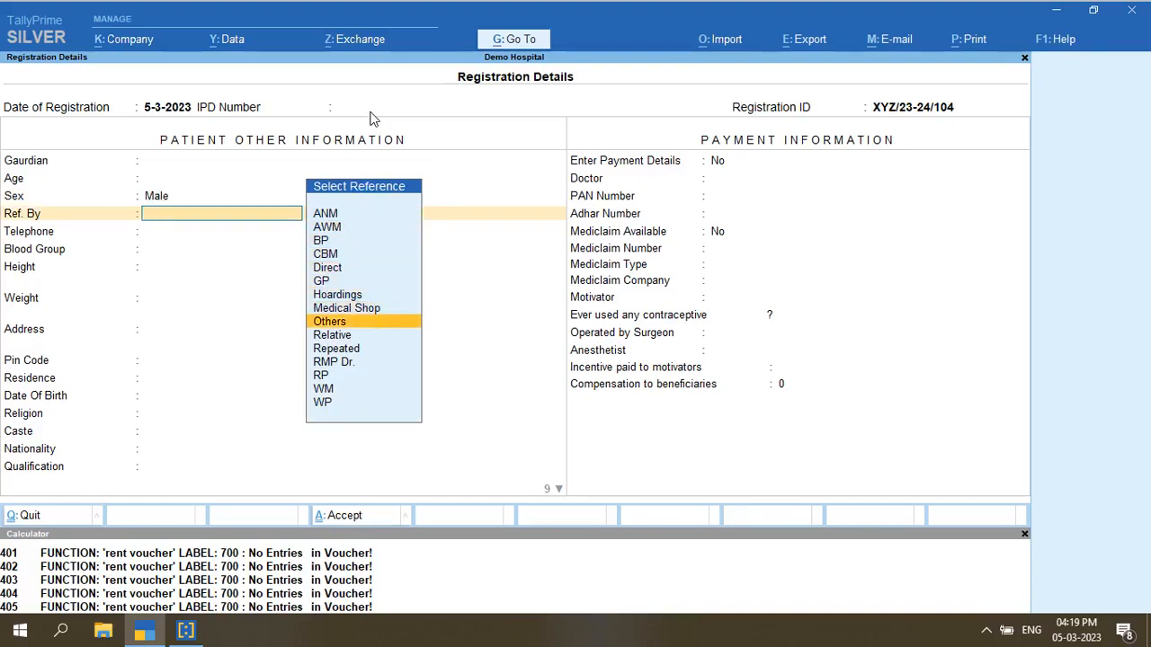
pyautogui.press('Return')
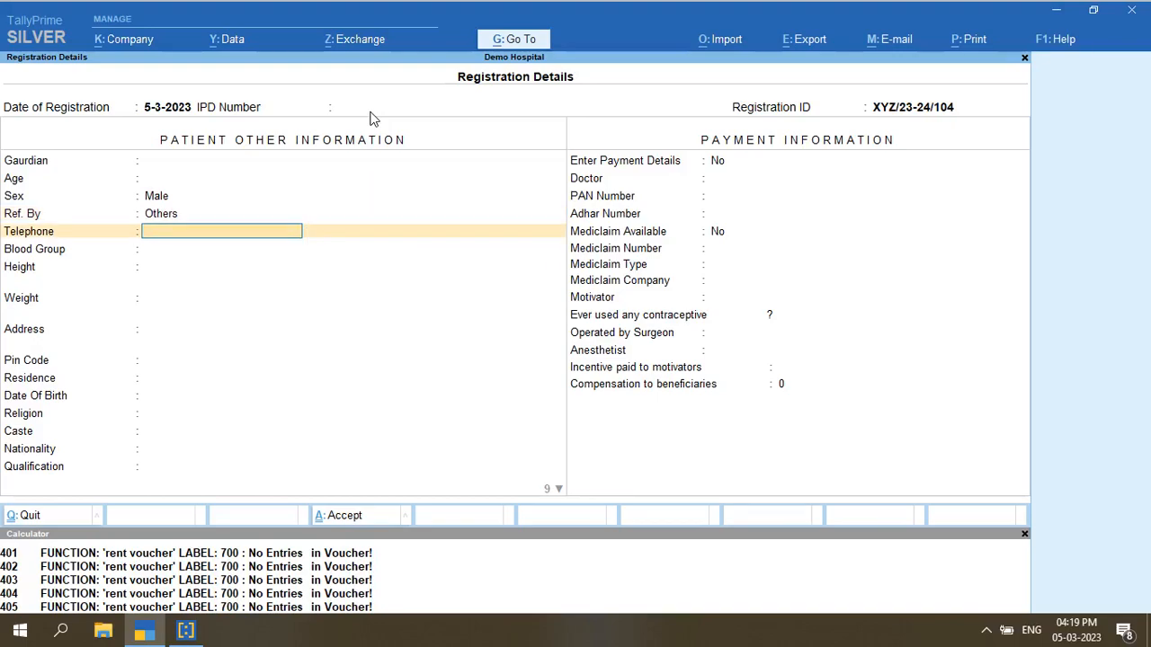
# Set Blood Group to A1B Negative and Residence to Rural, leaving telephone, height, weight, address and pin code blank
pyautogui.press('Return')
pyautogui.press('Down')
pyautogui.press('Return')
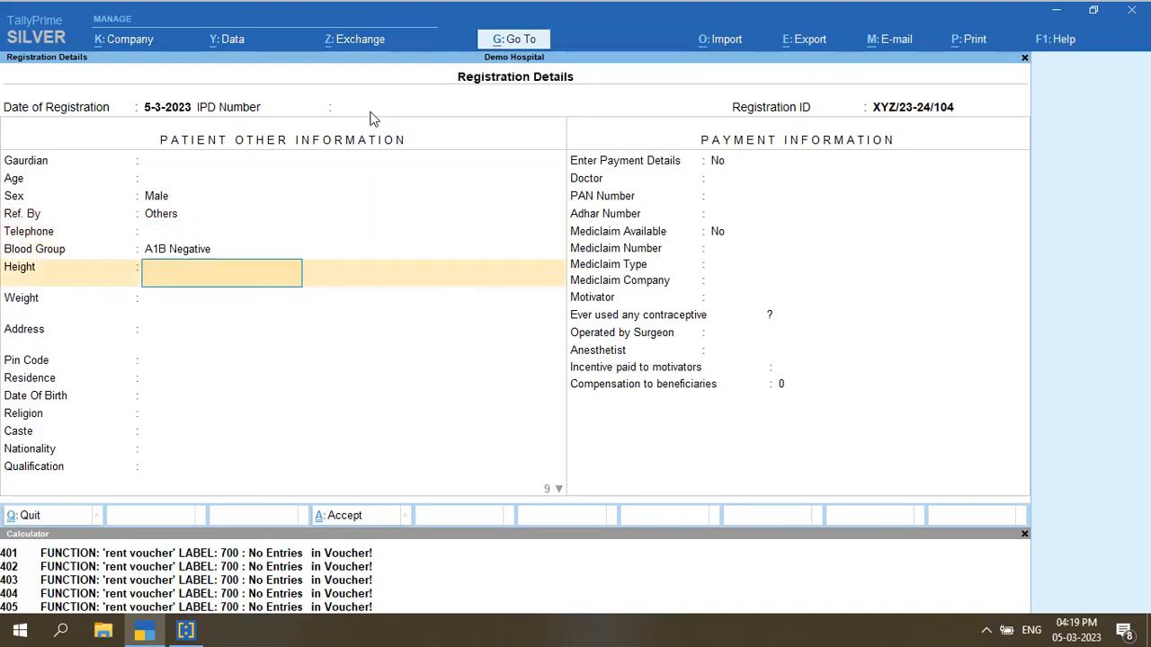
pyautogui.press('Return')
pyautogui.press('Return')
pyautogui.press('Return')
pyautogui.press('Return')
pyautogui.press('Return')
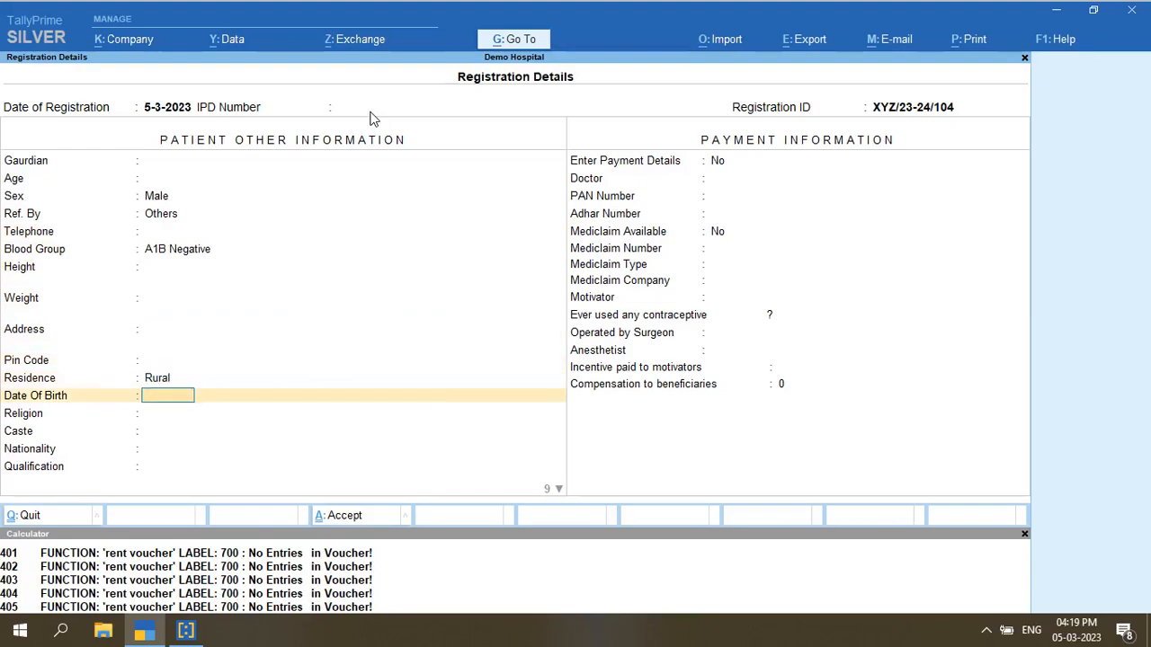
# Leave the date of birth blank and set Religion to Hindu, Caste to OBC and Nationality to Indian
pyautogui.press('Return')
pyautogui.press('Down')
pyautogui.press('Return')
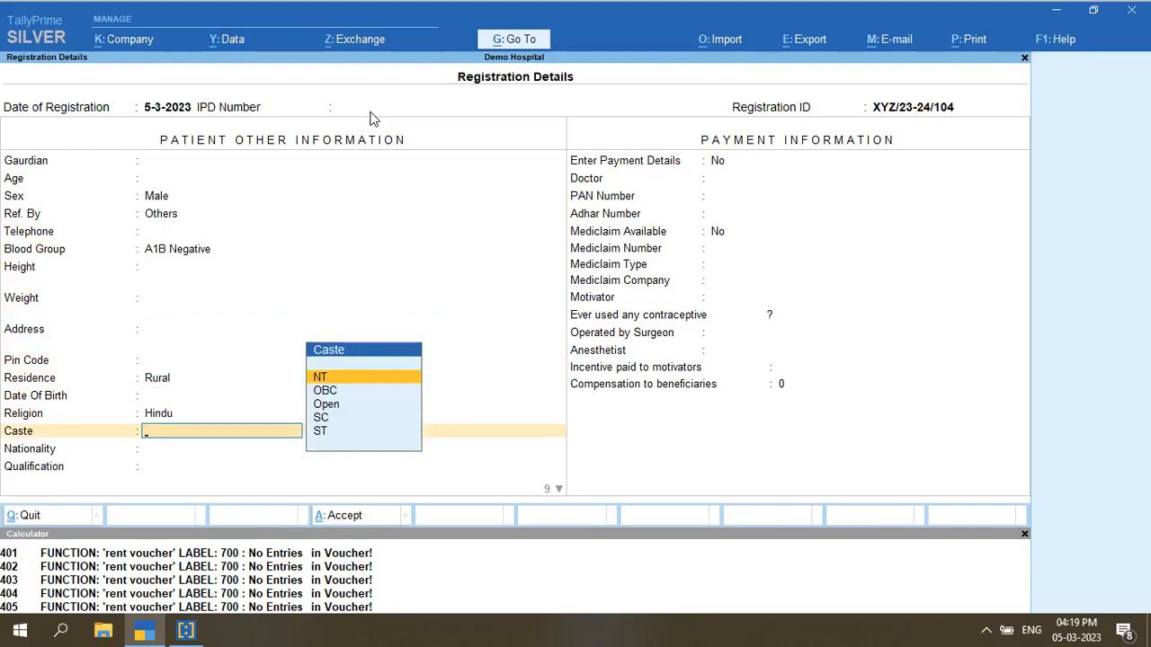
pyautogui.press('Down')
pyautogui.press('Return')
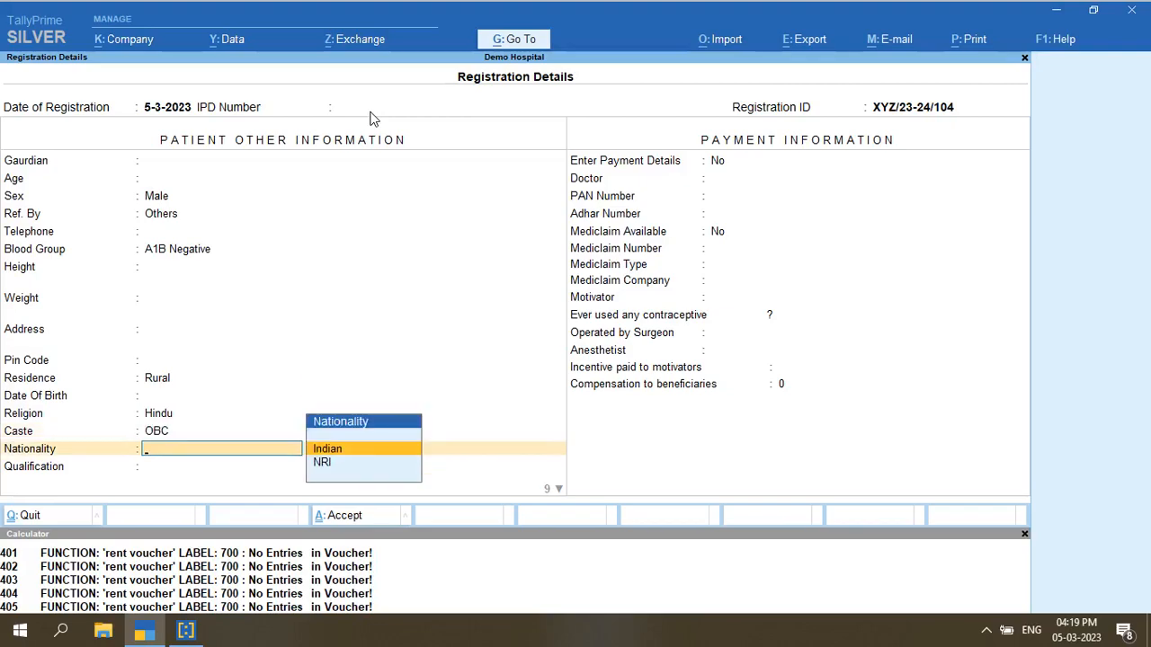
pyautogui.press('Return')
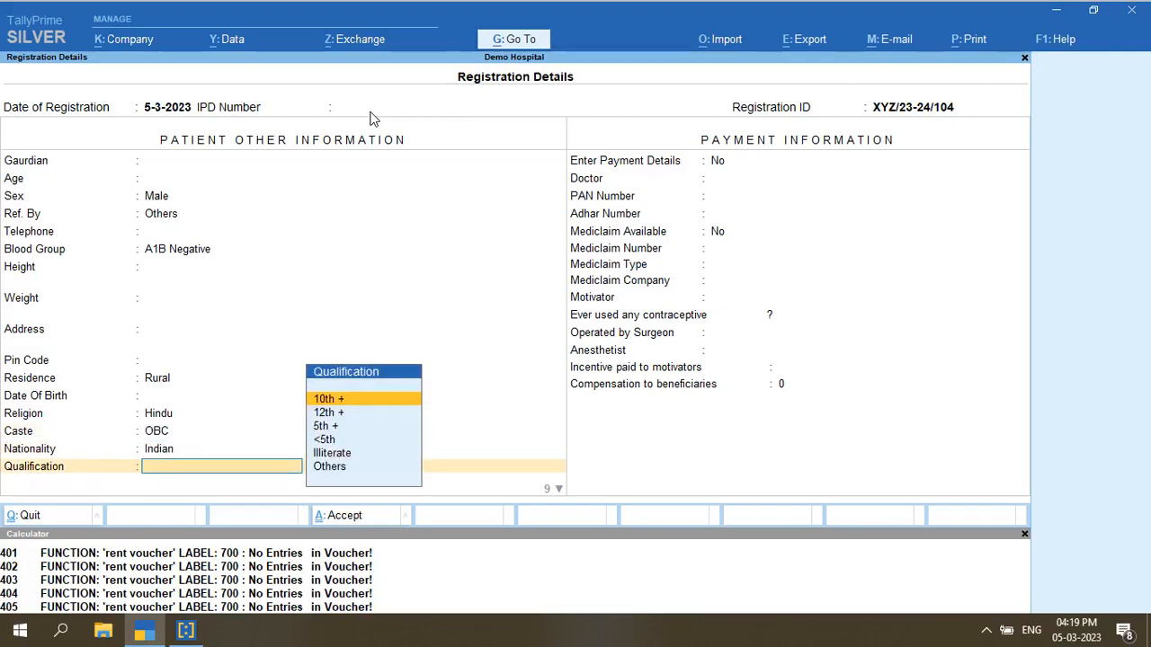
# Set Qualification to 10th + and marital status to Married, keeping Children ever born as No
pyautogui.press('Return')
pyautogui.press('Down')
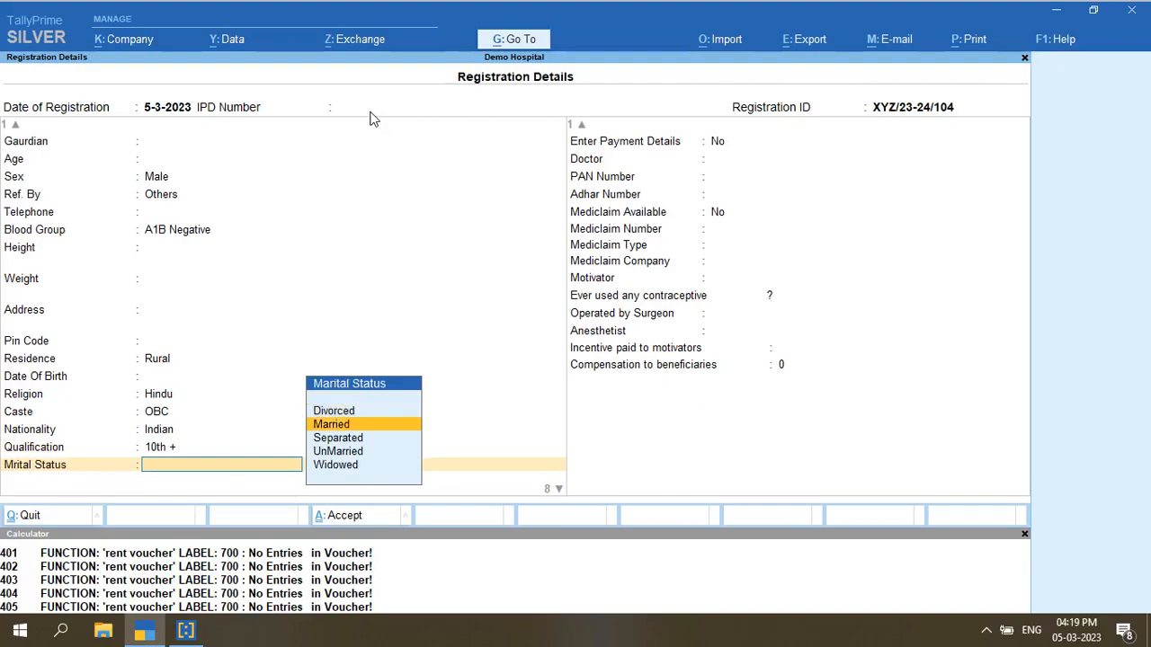
pyautogui.press('Return')
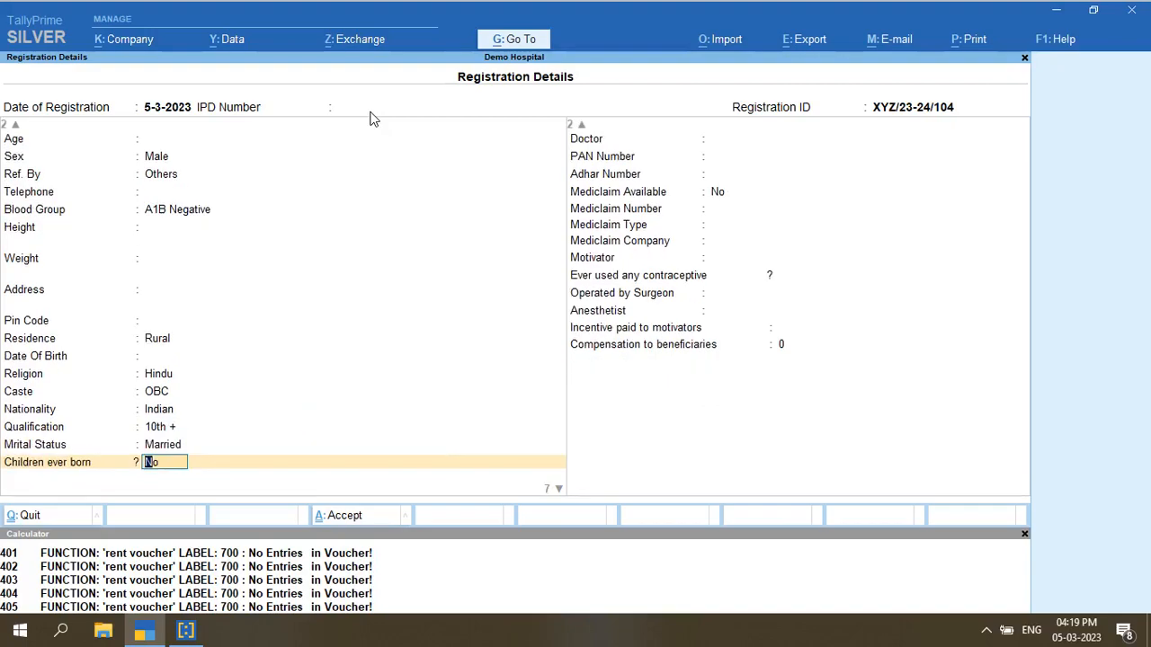
pyautogui.press('Return')
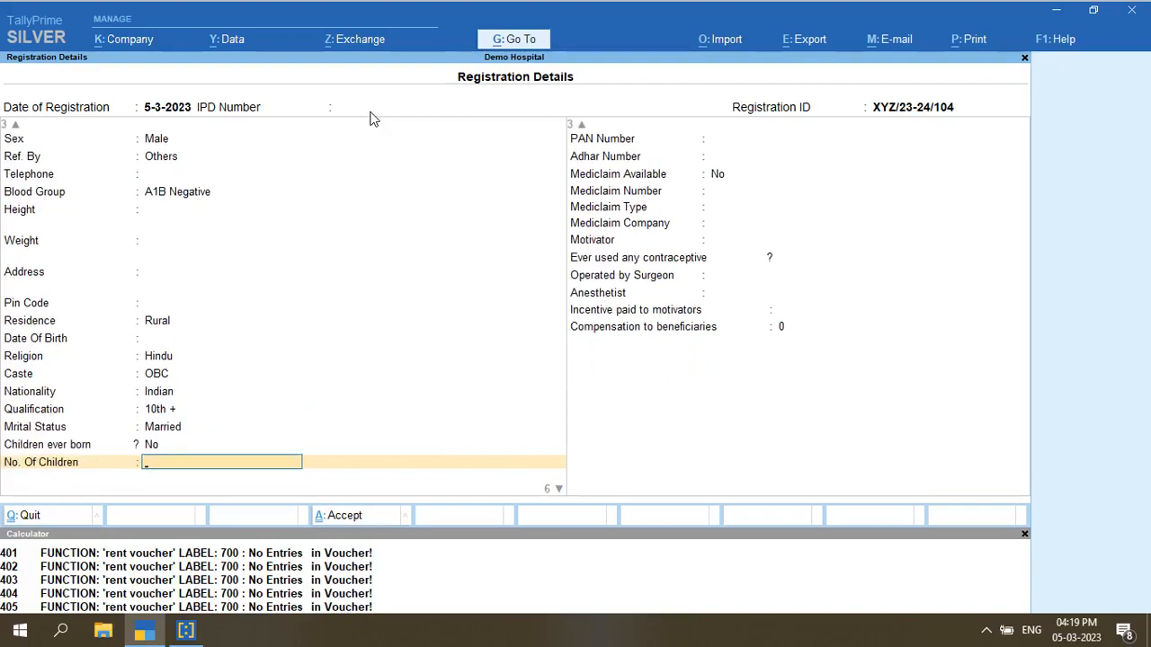
# Leave the remaining patient information blank, from No. Of Children to Entered By, and continue to the payment information
pyautogui.press('Return')
pyautogui.press('Return')
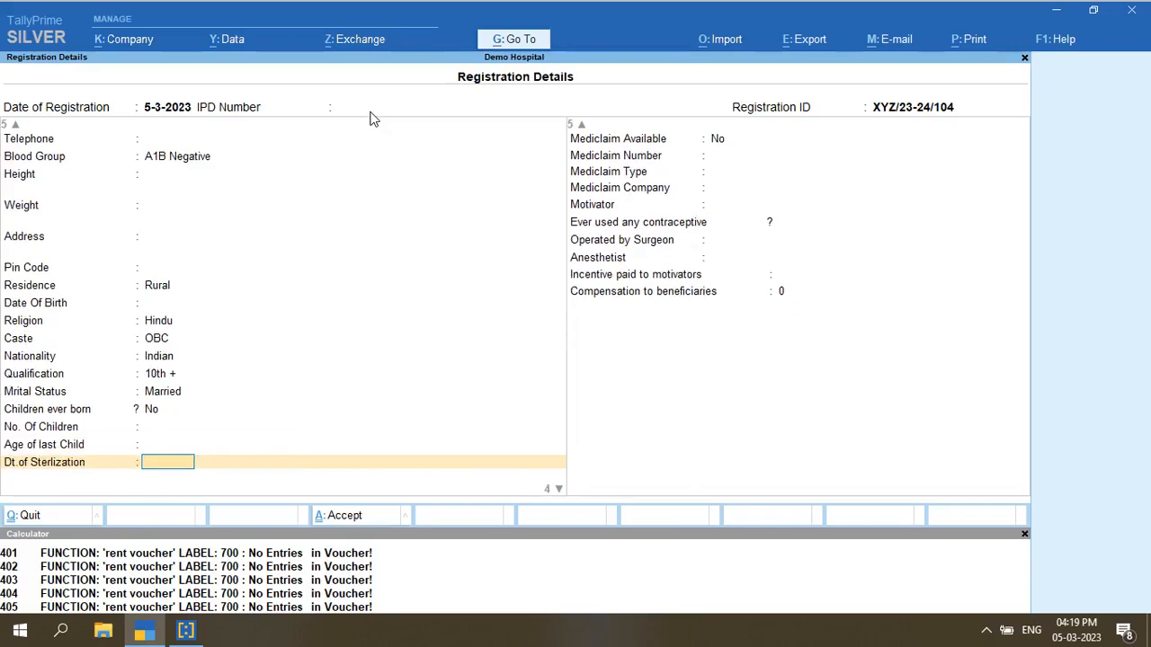
pyautogui.press('Return')
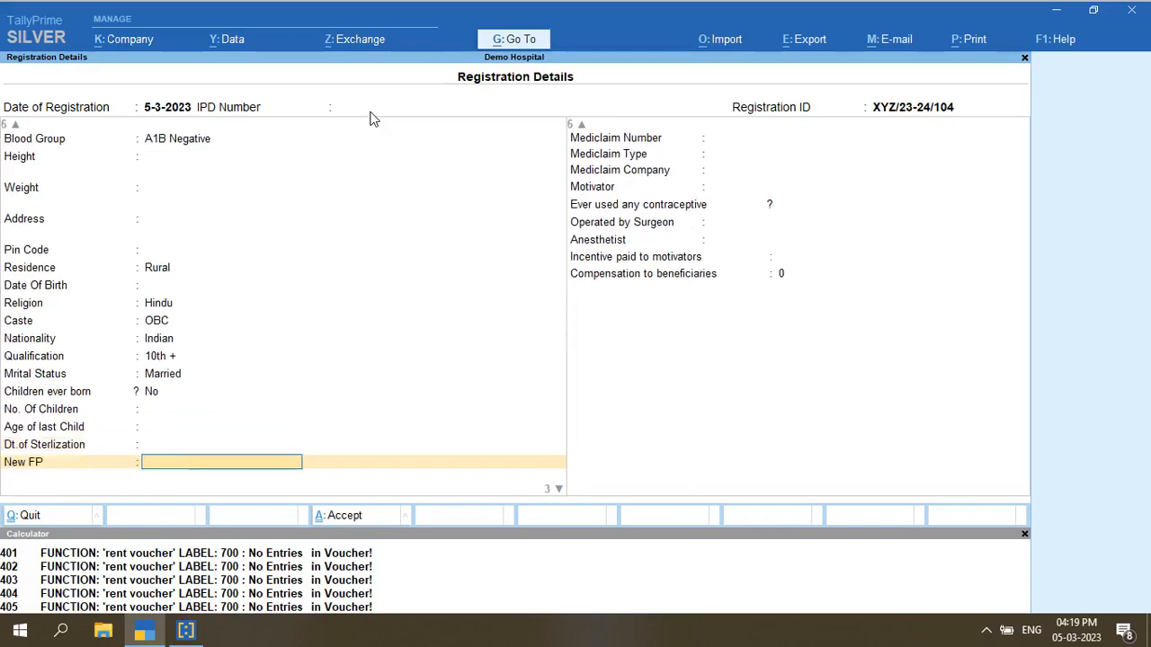
pyautogui.press('Return')
pyautogui.press('Return')
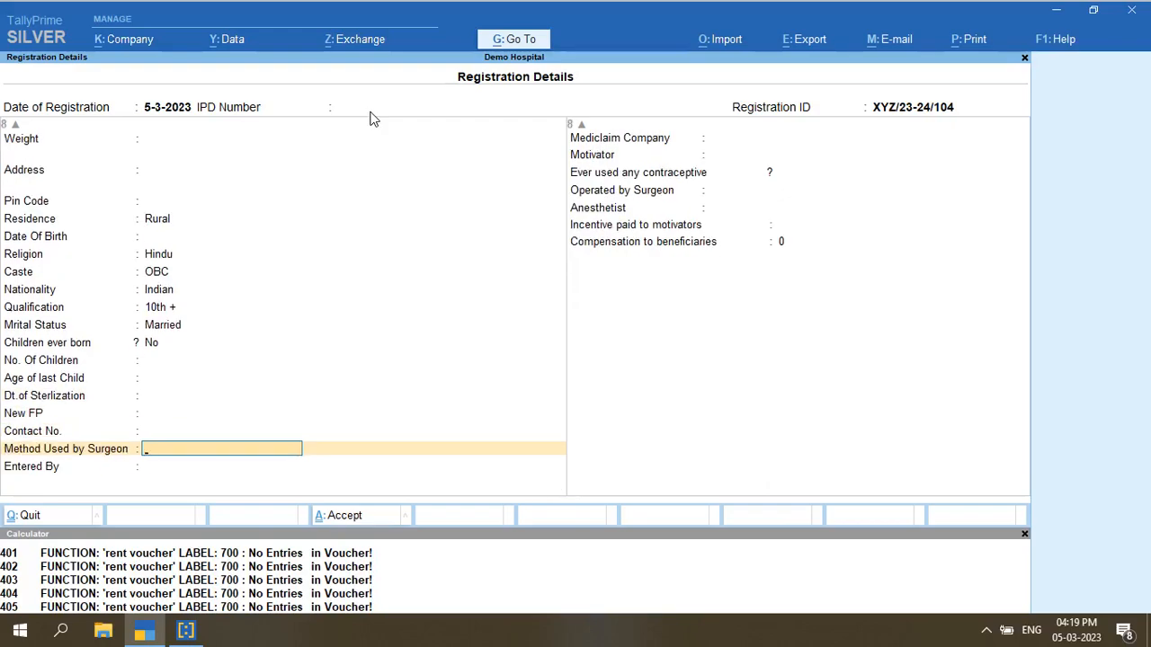
pyautogui.press('Return')
pyautogui.press('Return')
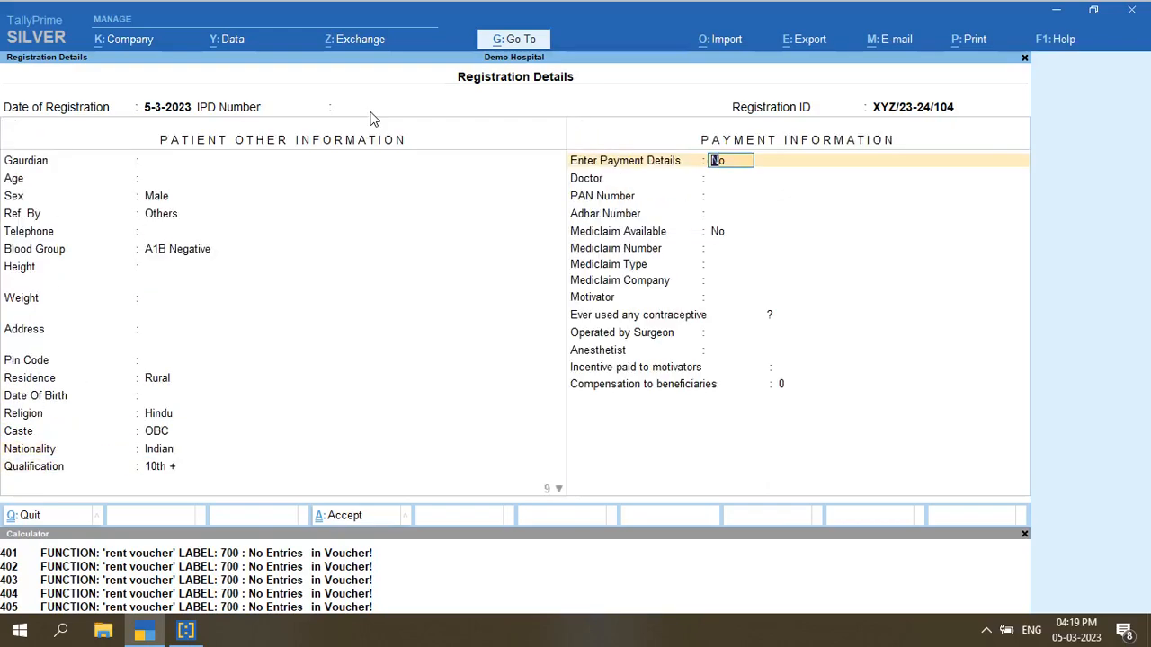
# Keep Enter Payment Details as No and assign the listed entry titled Dr. as the patient's doctor
pyautogui.press('Return')
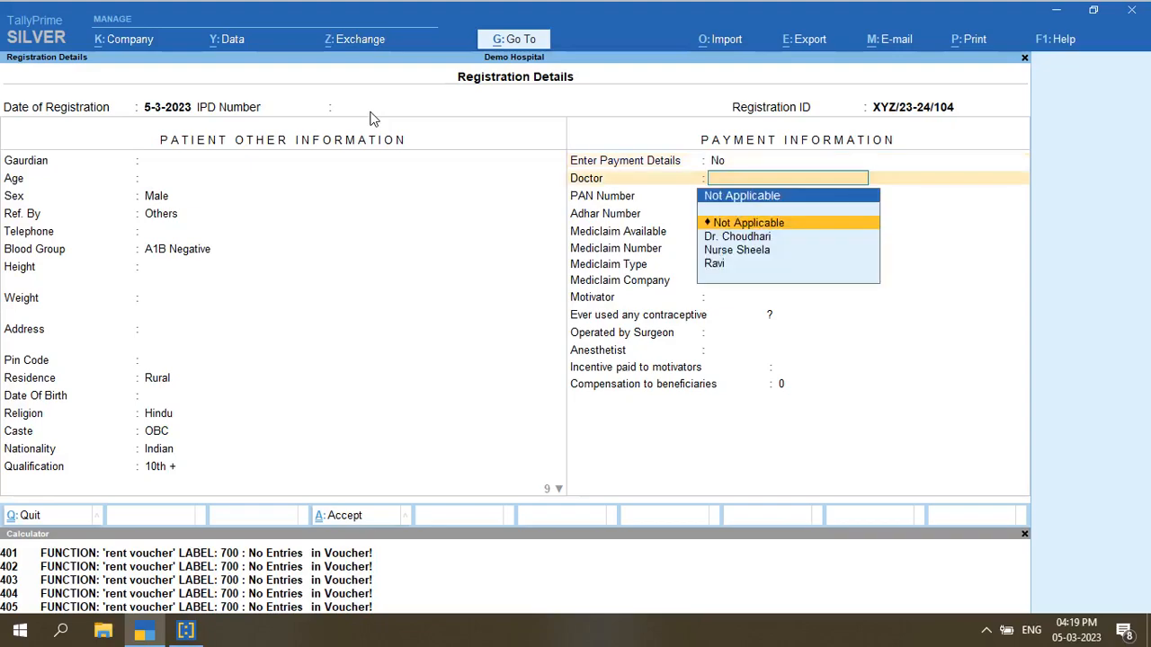
pyautogui.press('Down')
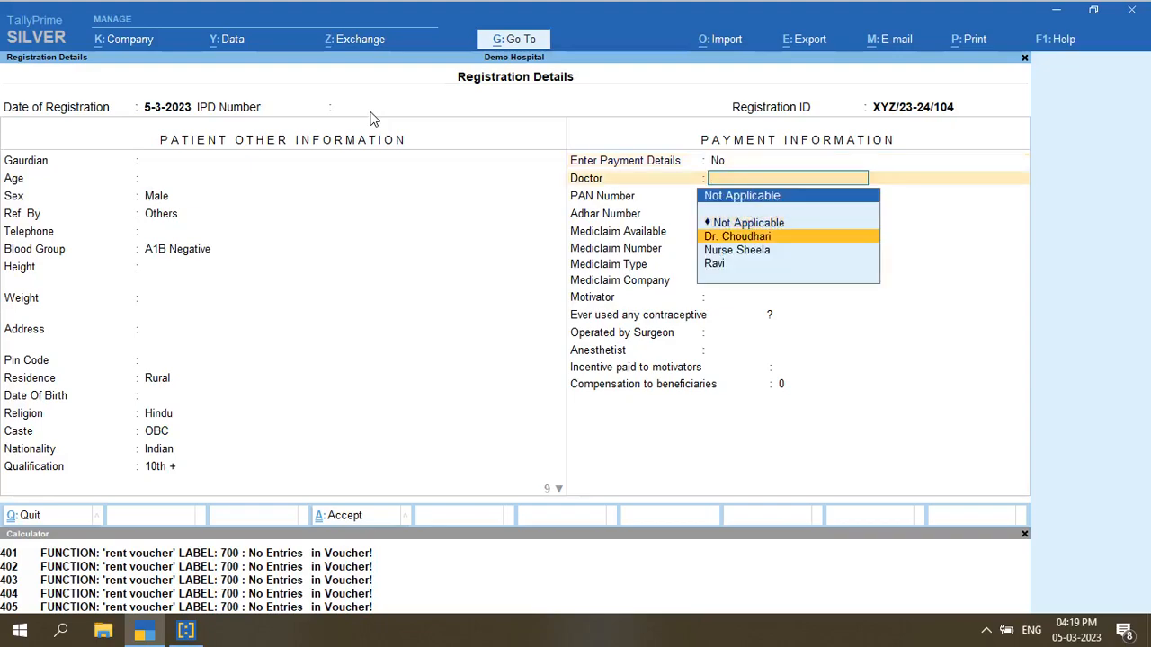
pyautogui.press('Return')
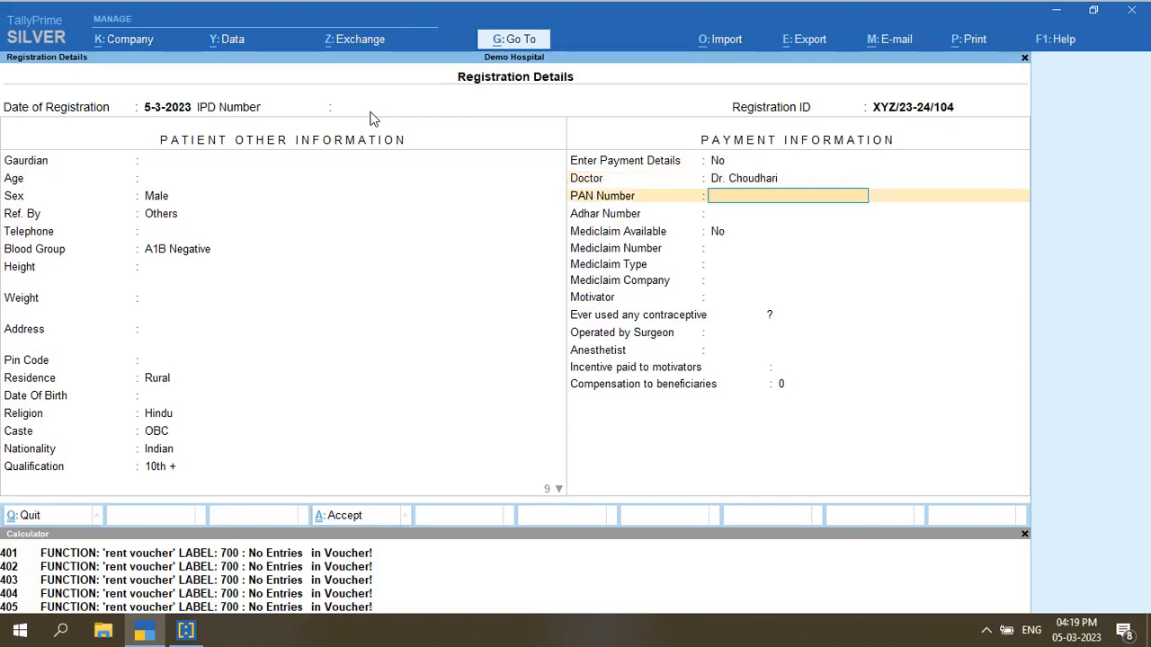
# Leave the PAN and Adhar numbers blank and set Mediclaim Available to Yes
pyautogui.press('Return')
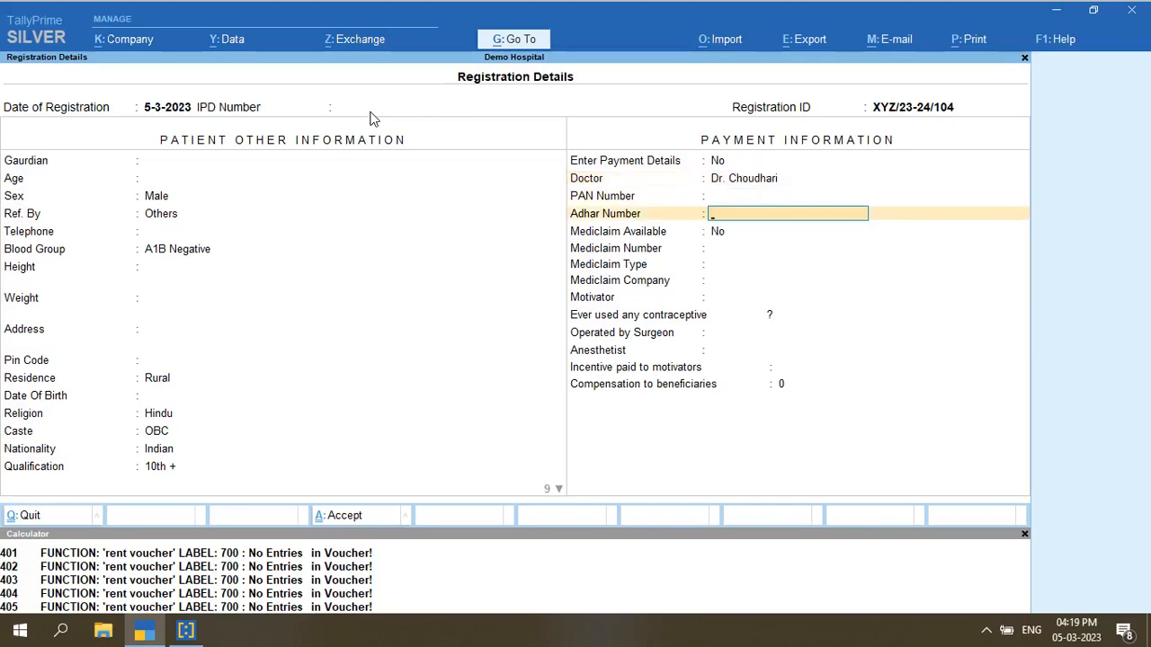
pyautogui.press('Return')
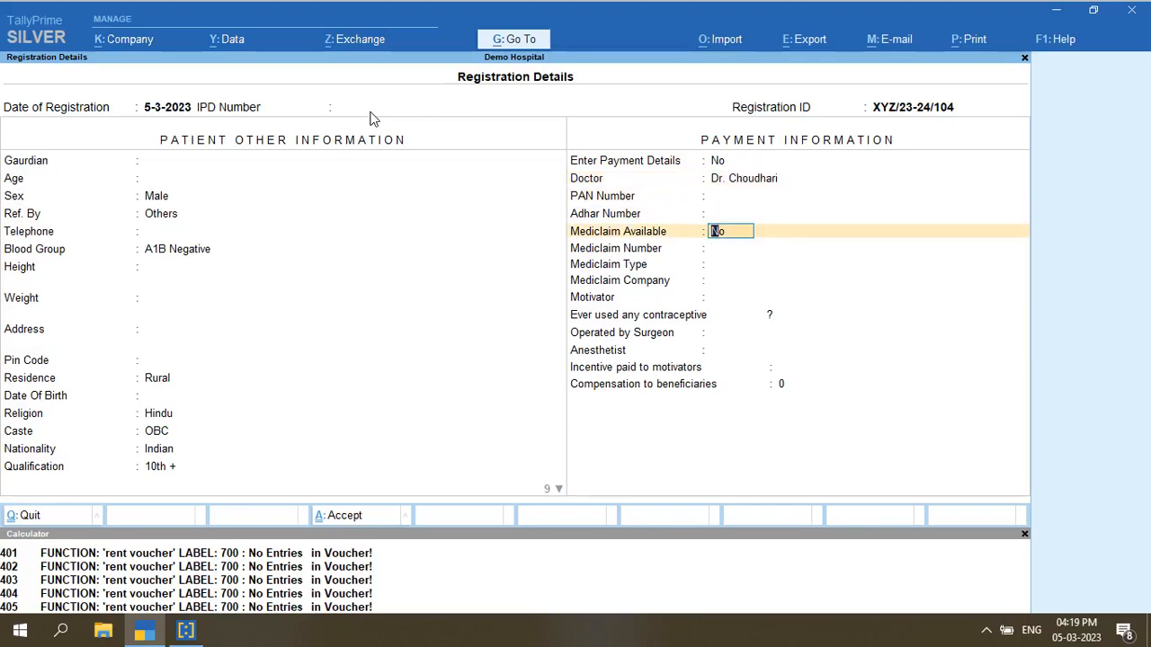
pyautogui.write('y')
pyautogui.press('Return')
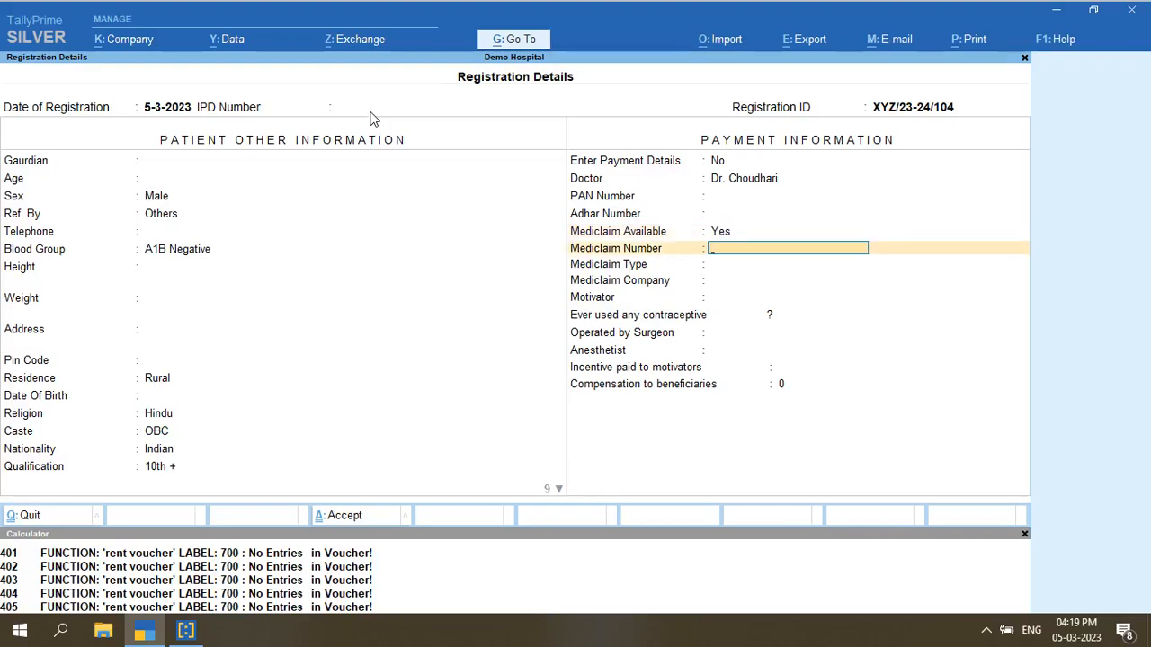
# Enter the patient's Mediclaim number, set Mediclaim Type to Cashless and choose Star Health Insurance as the Mediclaim company
pyautogui.write('123451234')
pyautogui.press('Return')
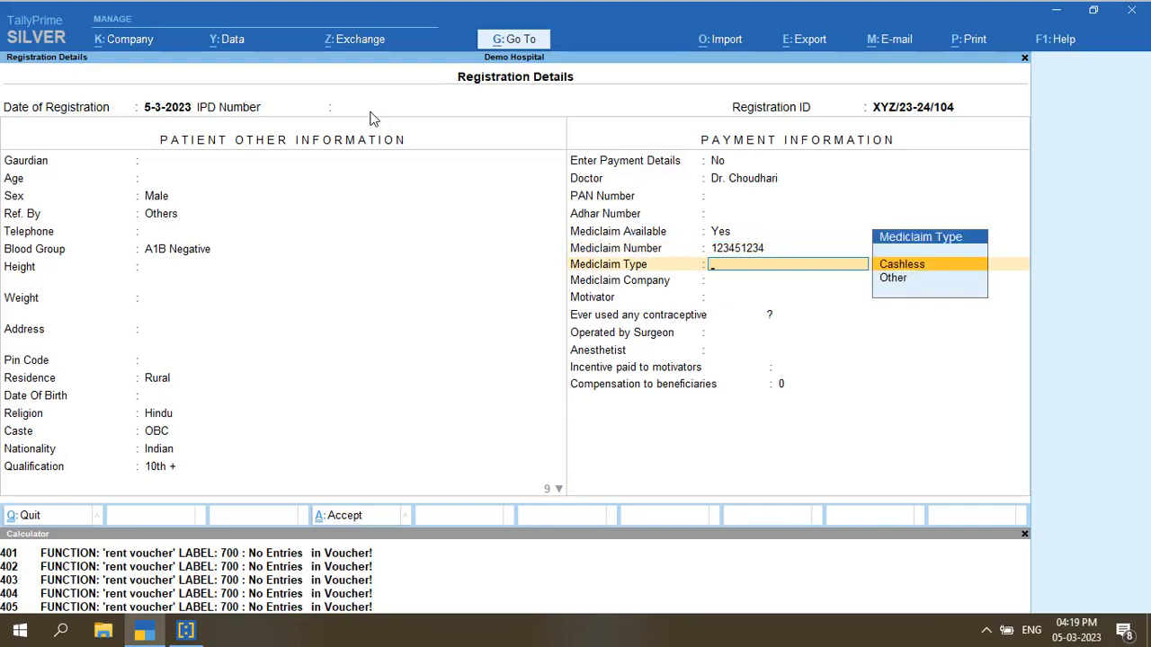
pyautogui.press('Return')
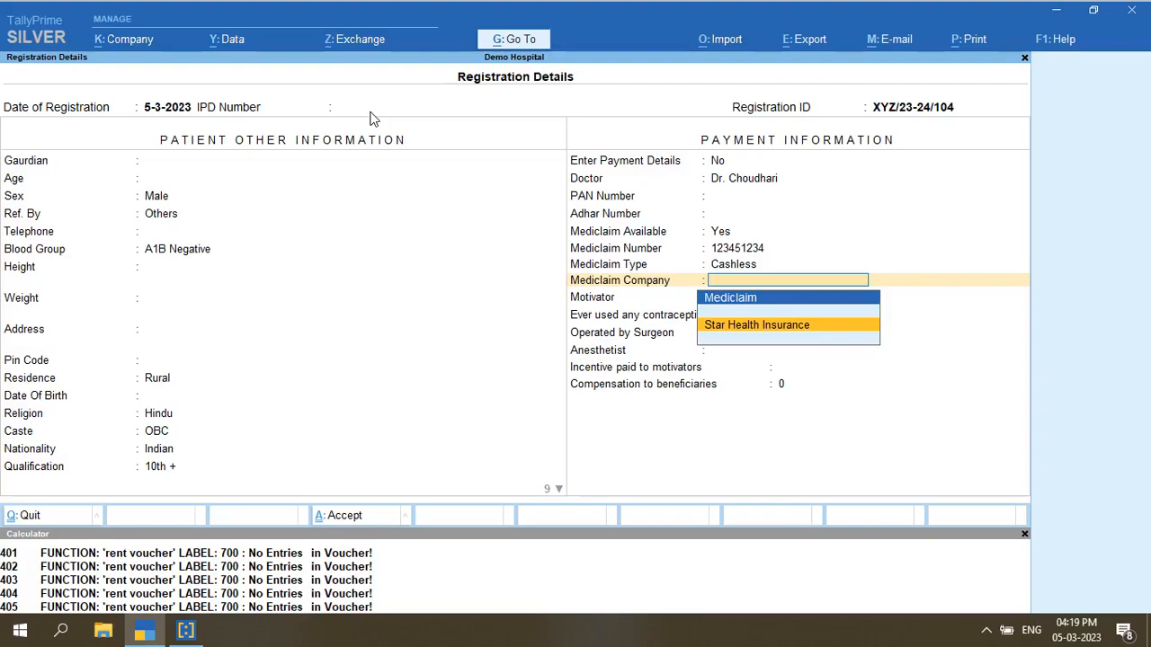
pyautogui.press('Return')
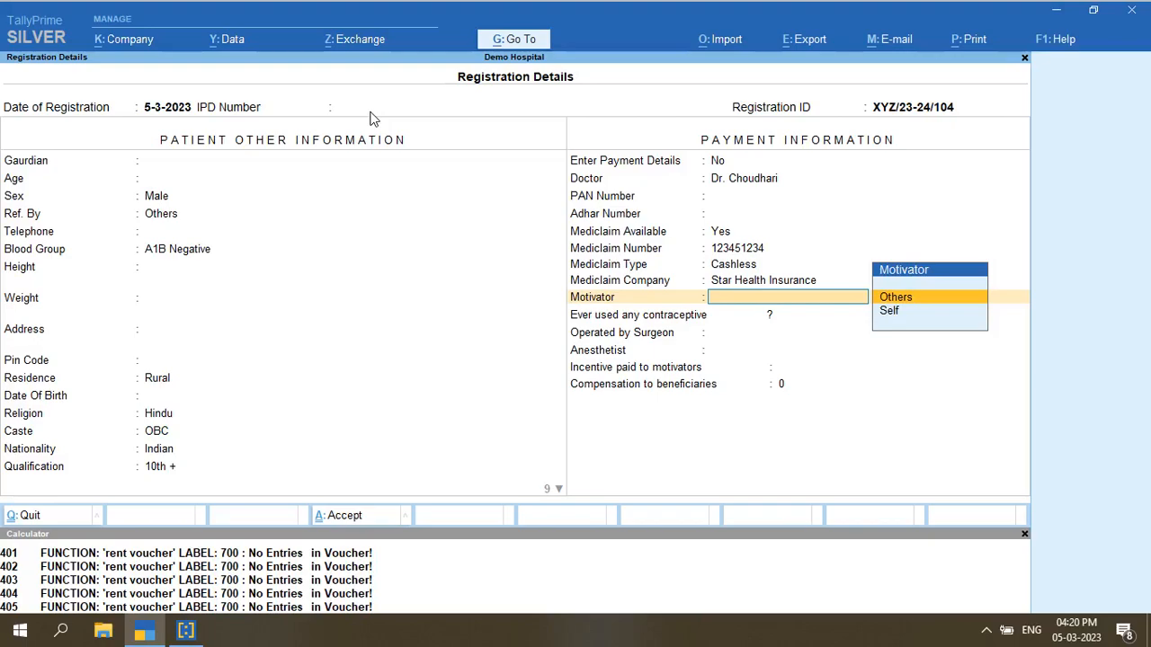
# Set Motivator to Self and leave the contraceptive, surgeon, anesthetist and incentive fields blank, keeping compensation at 0 to finish the registration details
pyautogui.press('Down')
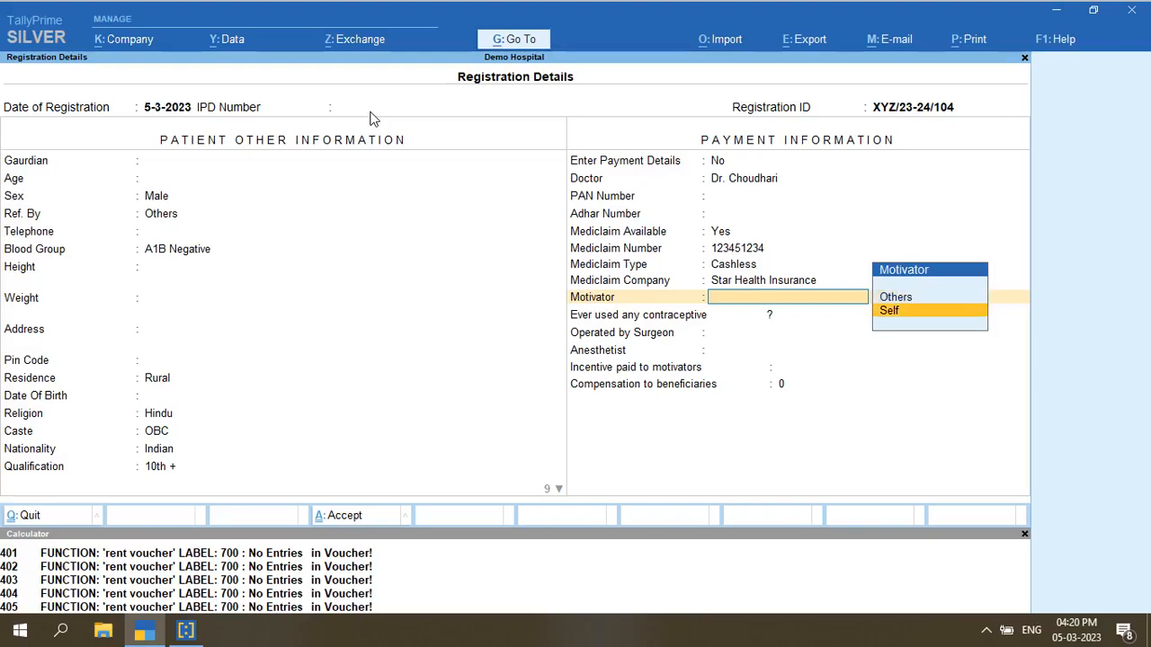
pyautogui.press('Return')
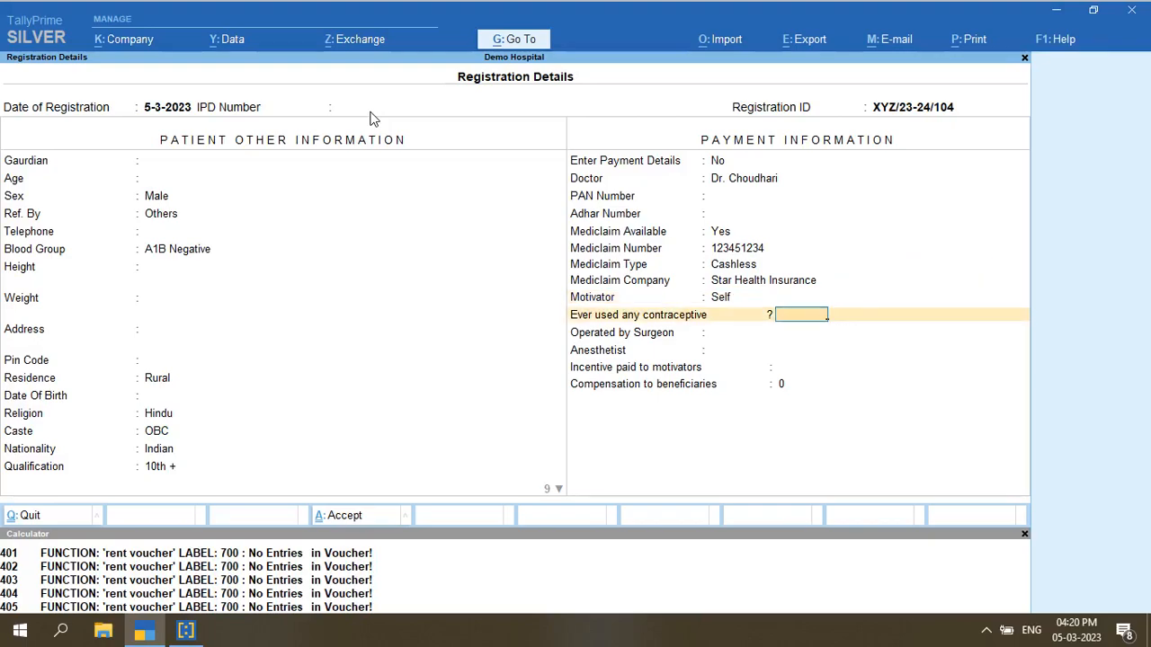
pyautogui.press('Return')
pyautogui.press('Return')
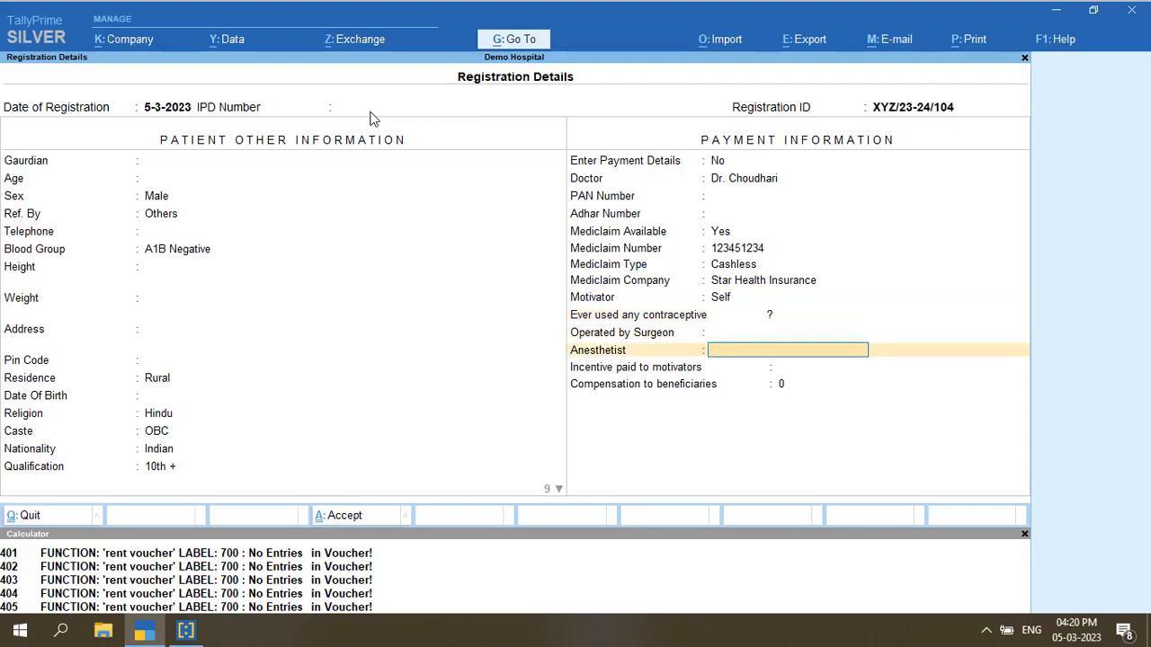
pyautogui.press('Return')
pyautogui.press('Return')
pyautogui.press('Return')
pyautogui.press('Return')
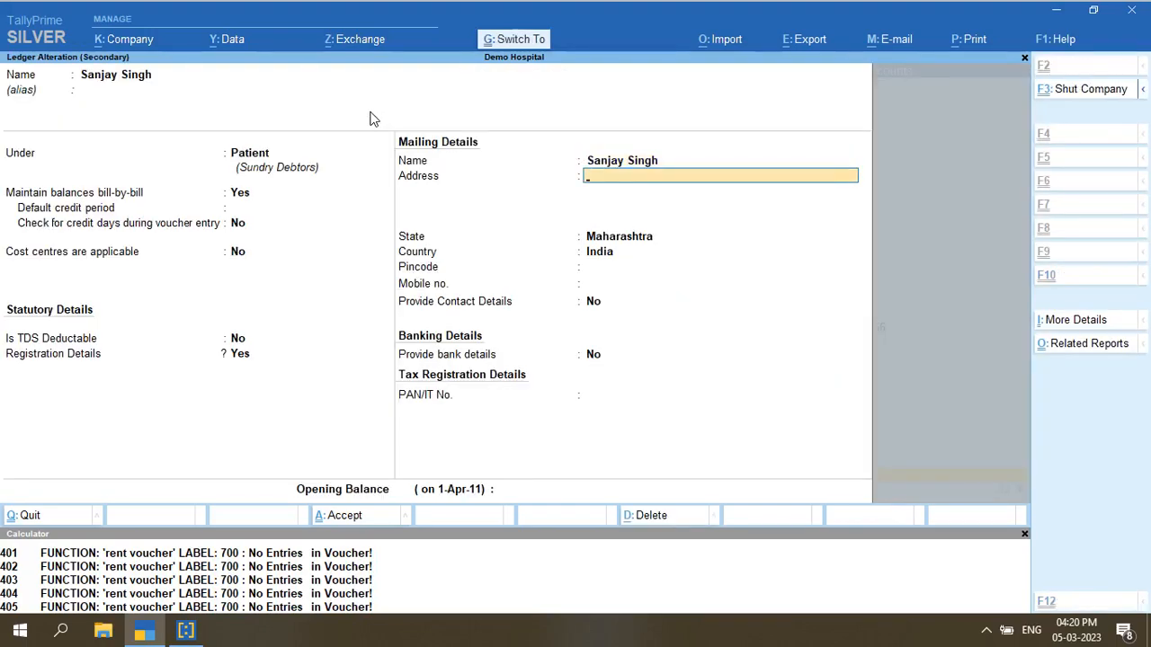
# Save the patient ledger without further mailing details and accept the blank order and dispatch details and default party details
pyautogui.hotkey('ctrl', 'a')
pyautogui.press('Return')
pyautogui.press('Return')
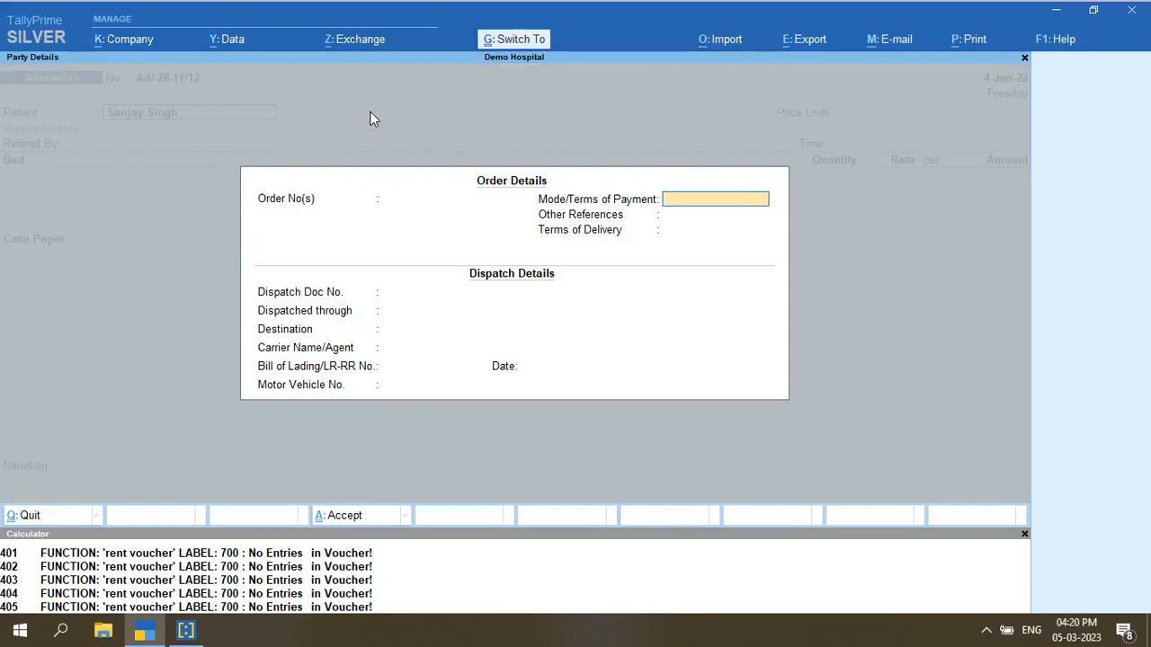
pyautogui.hotkey('ctrl', 'a')
pyautogui.press('Return')
pyautogui.hotkey('ctrl', 'a')
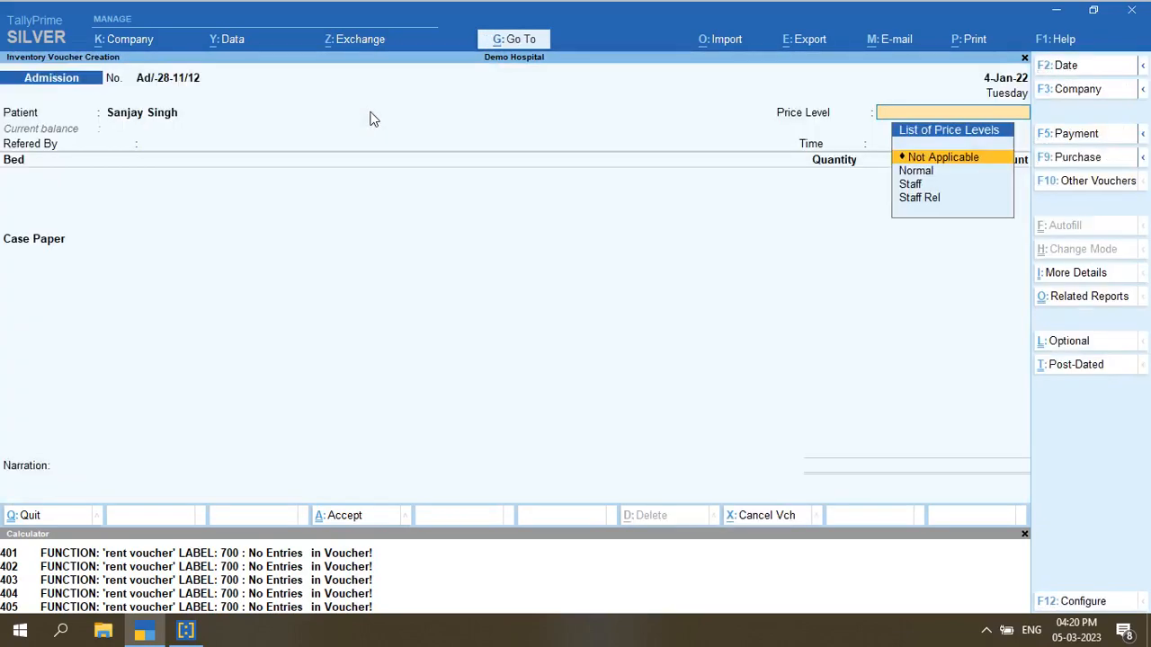
# Keep the price level Not Applicable, choose the second listed referring doctor and set the admission time to 10.30
pyautogui.press('Return')
pyautogui.press('Down')
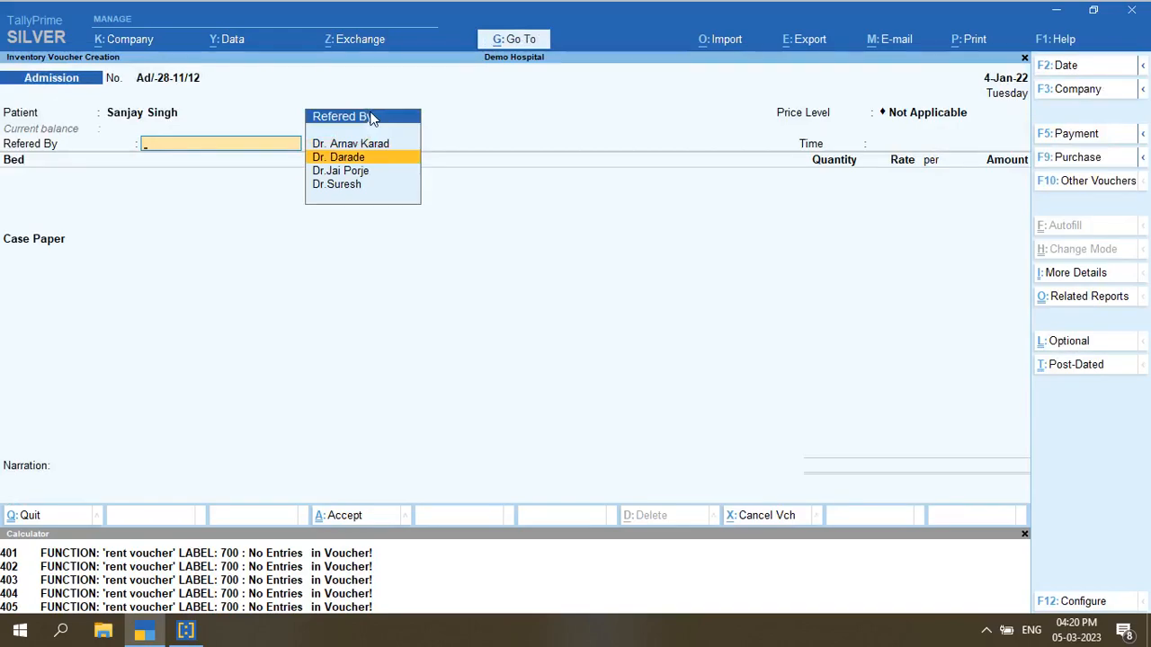
pyautogui.press('Return')
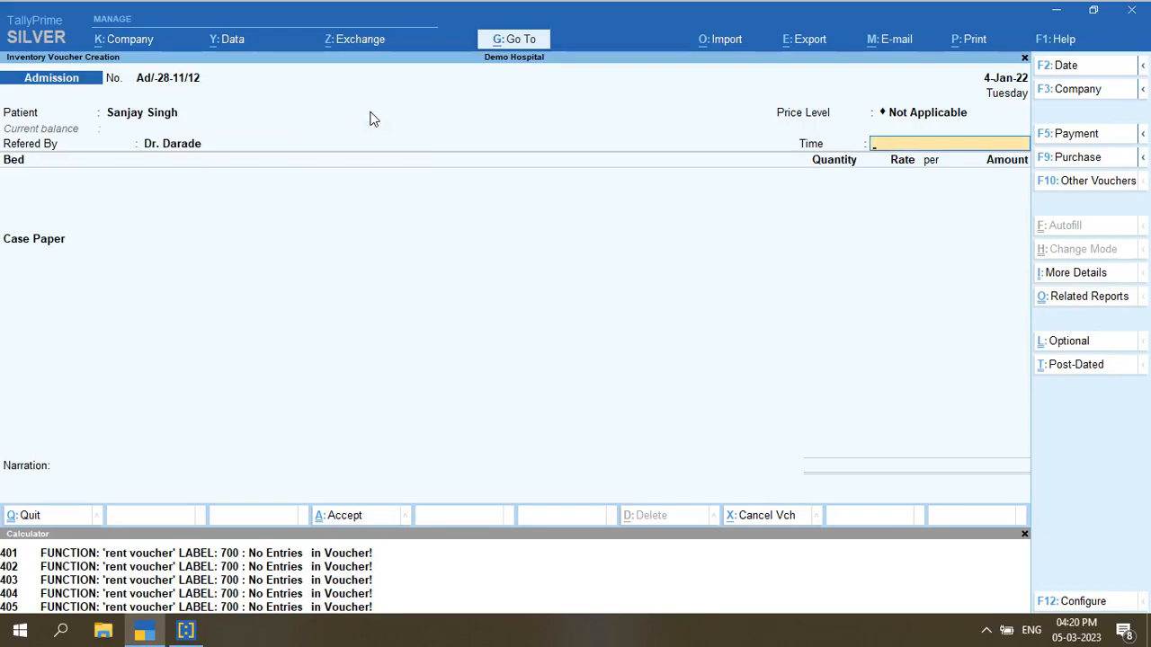
pyautogui.write('10.30')
pyautogui.press('Return')
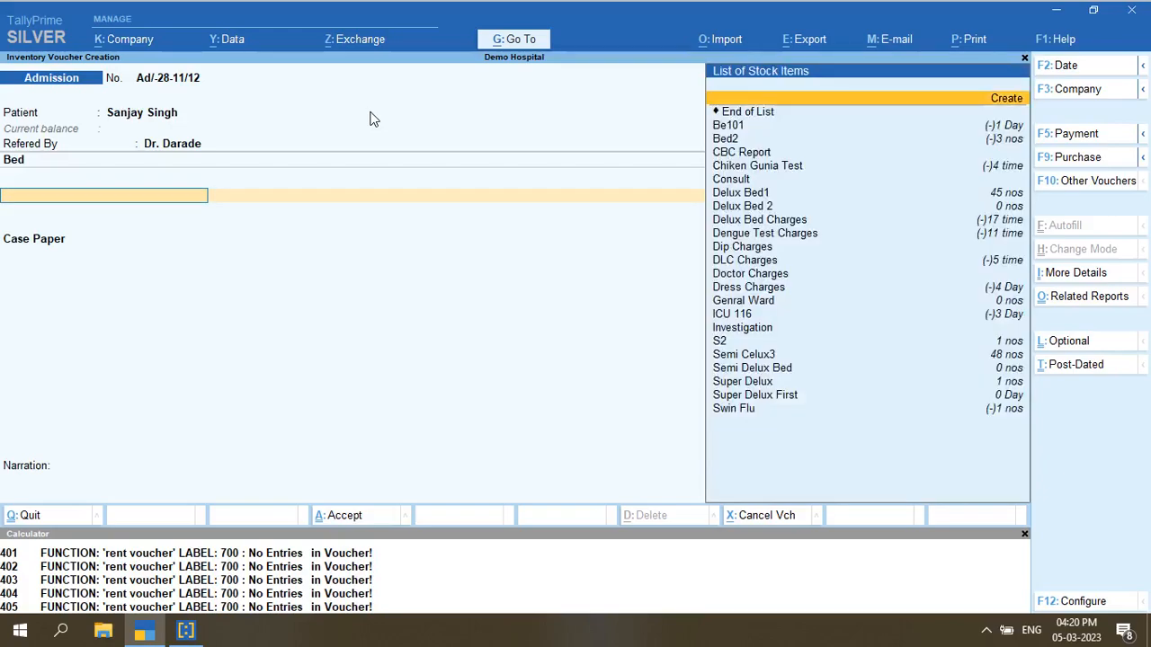
# Choose Be101 as the patient's bed in the admission voucher
pyautogui.press('Down')
pyautogui.press('Down')
pyautogui.press('Down')
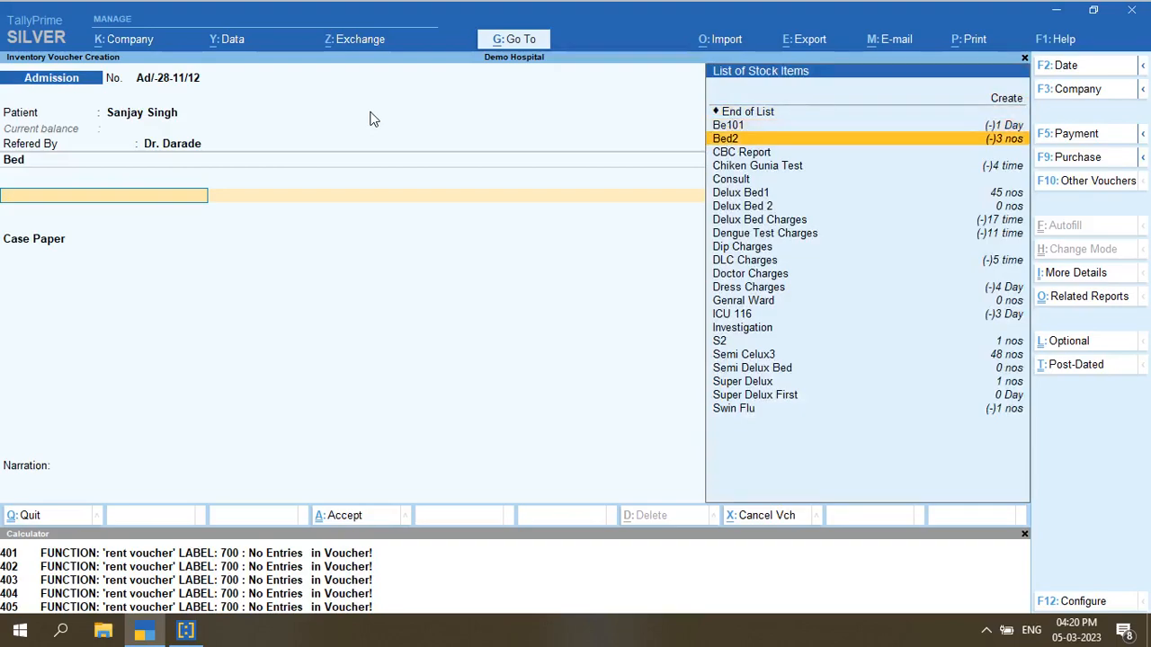
pyautogui.press('Up')
pyautogui.press('Return')
pyautogui.press('Return')
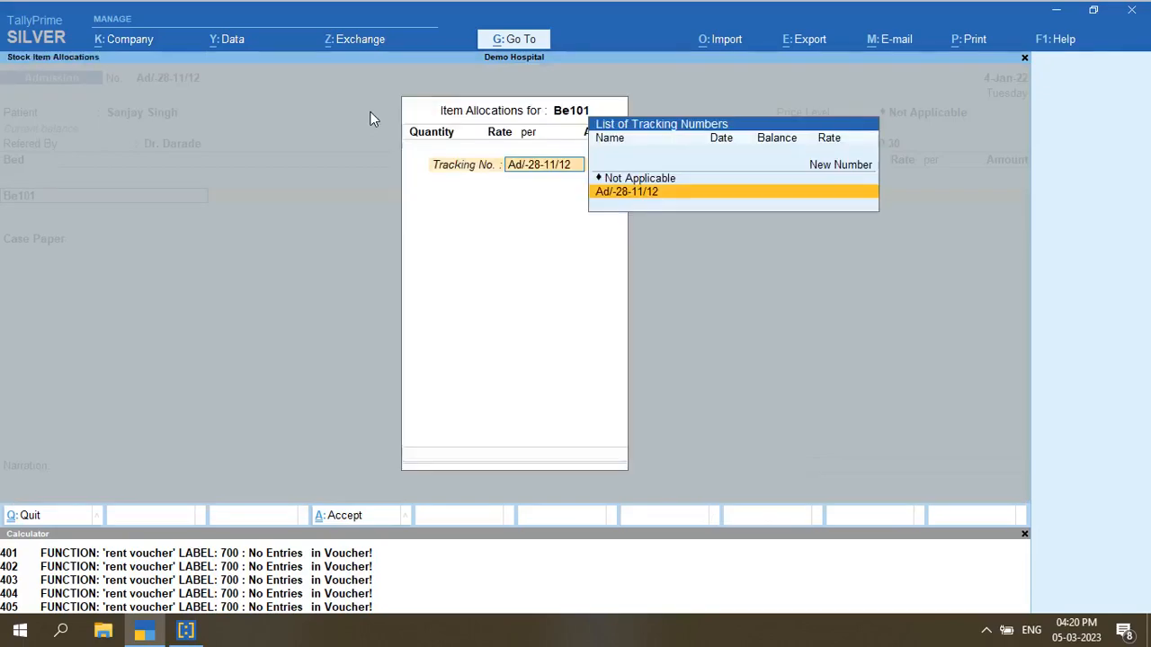
# Allocate 1 Day of Be101 to the current admission's tracking number, keeping the 700.00 rate and the Sales ledger
pyautogui.press('Return')
pyautogui.write('1')
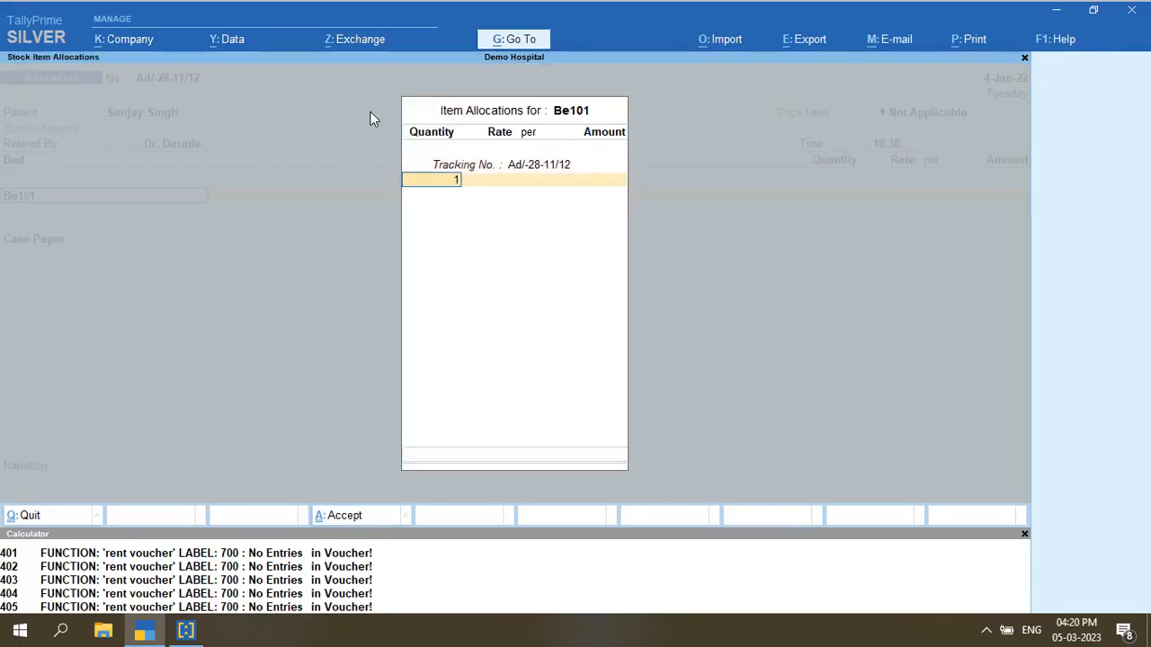
pyautogui.press('Return')
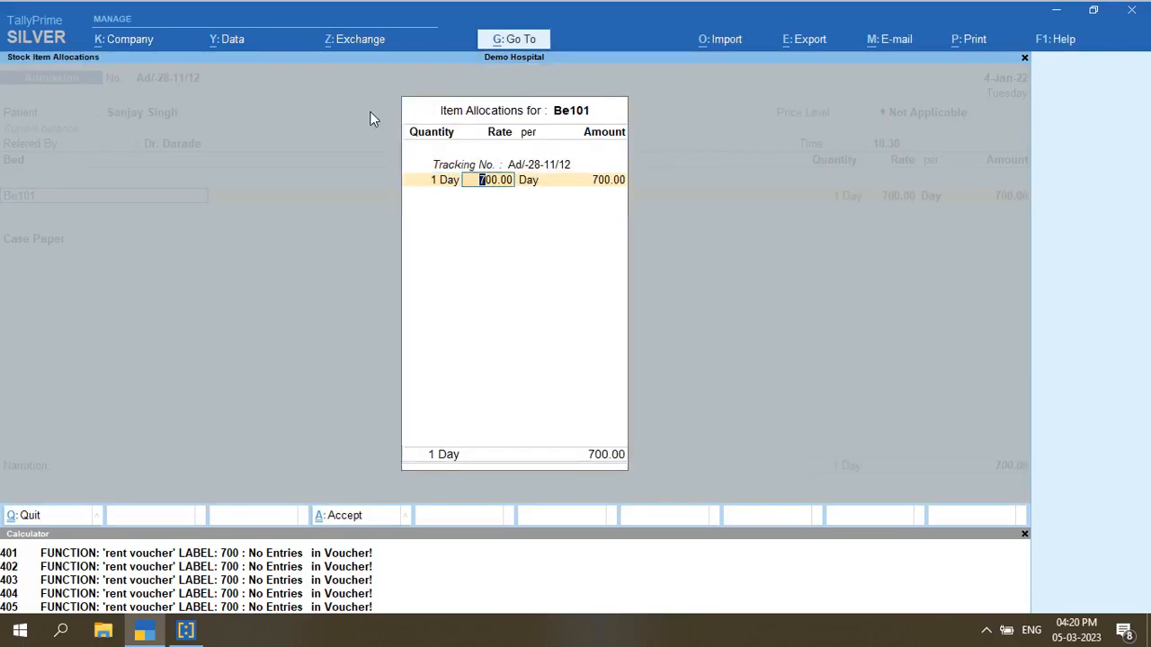
pyautogui.press('Return')
pyautogui.press('Return')
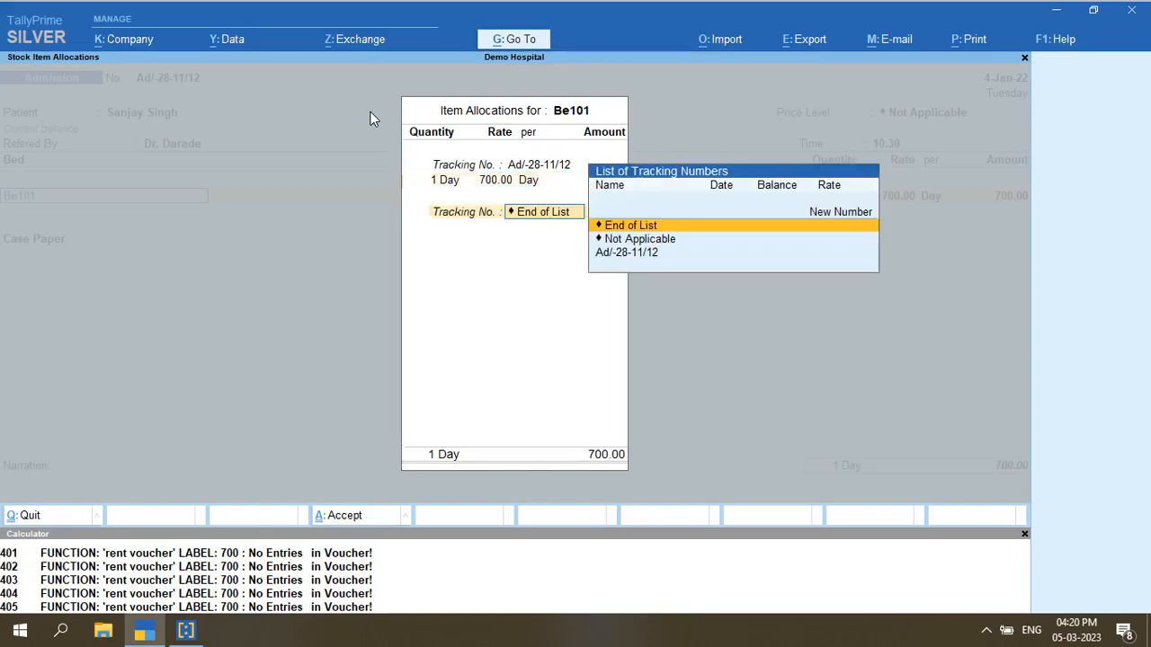
pyautogui.press('Return')
pyautogui.press('Return')
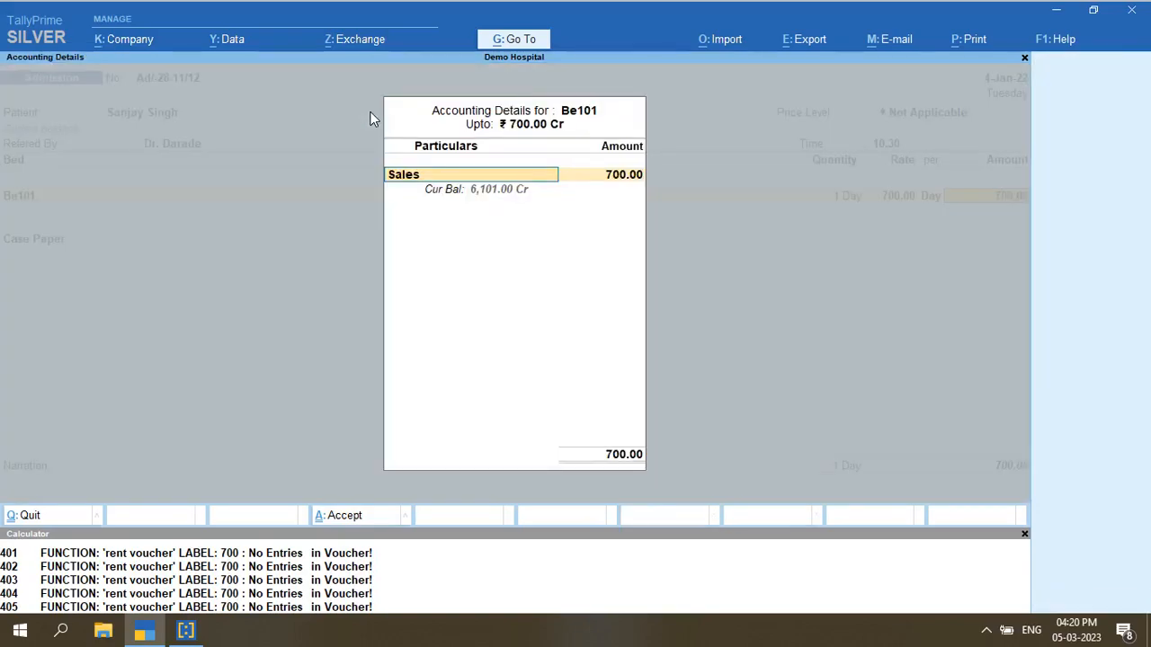
pyautogui.press('Return')
pyautogui.press('Return')
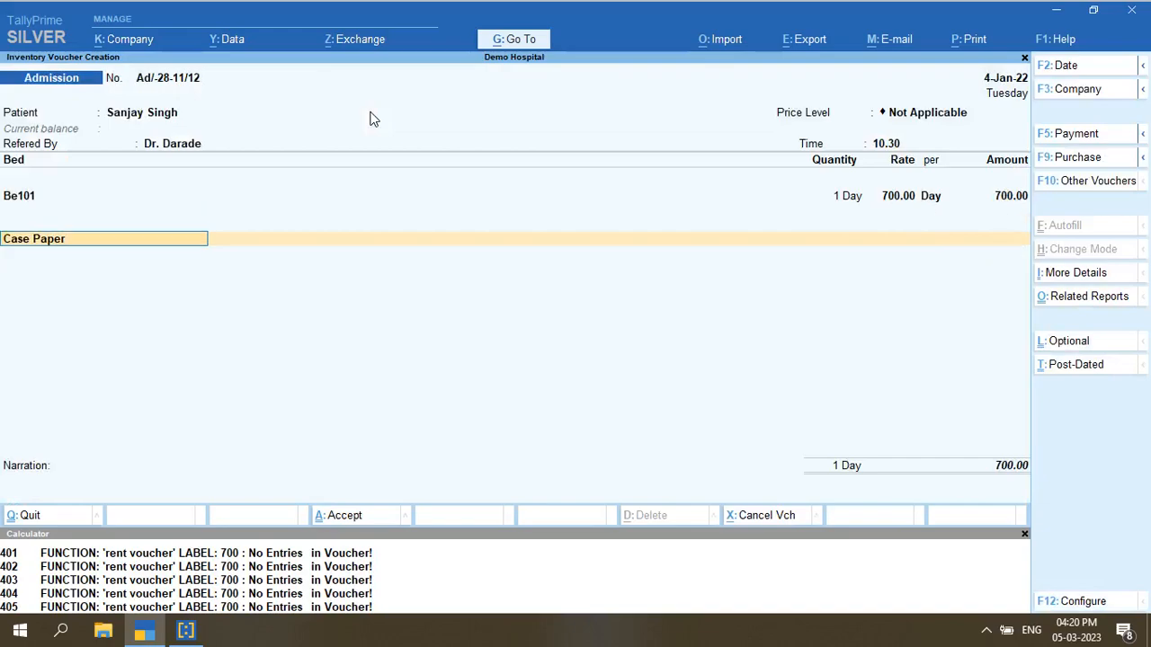
# Enter 50 for Case Paper, leave the narration blank, save the admission voucher and exit voucher creation
pyautogui.press('Return')
pyautogui.press('Return')
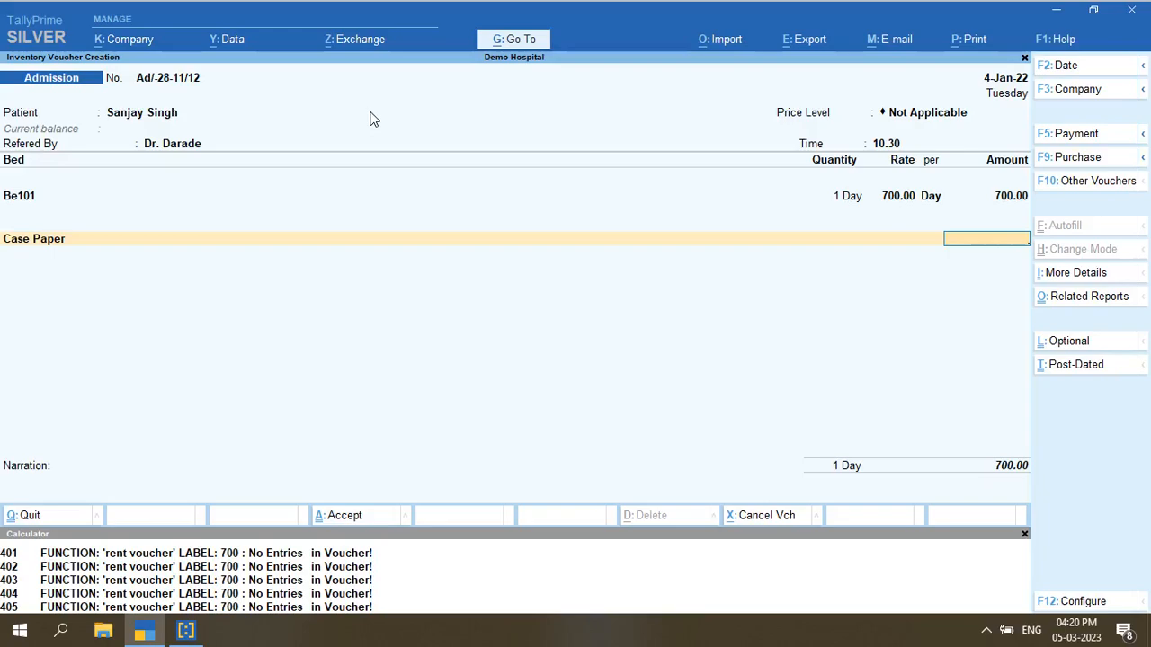
pyautogui.write('50')
pyautogui.press('Return')
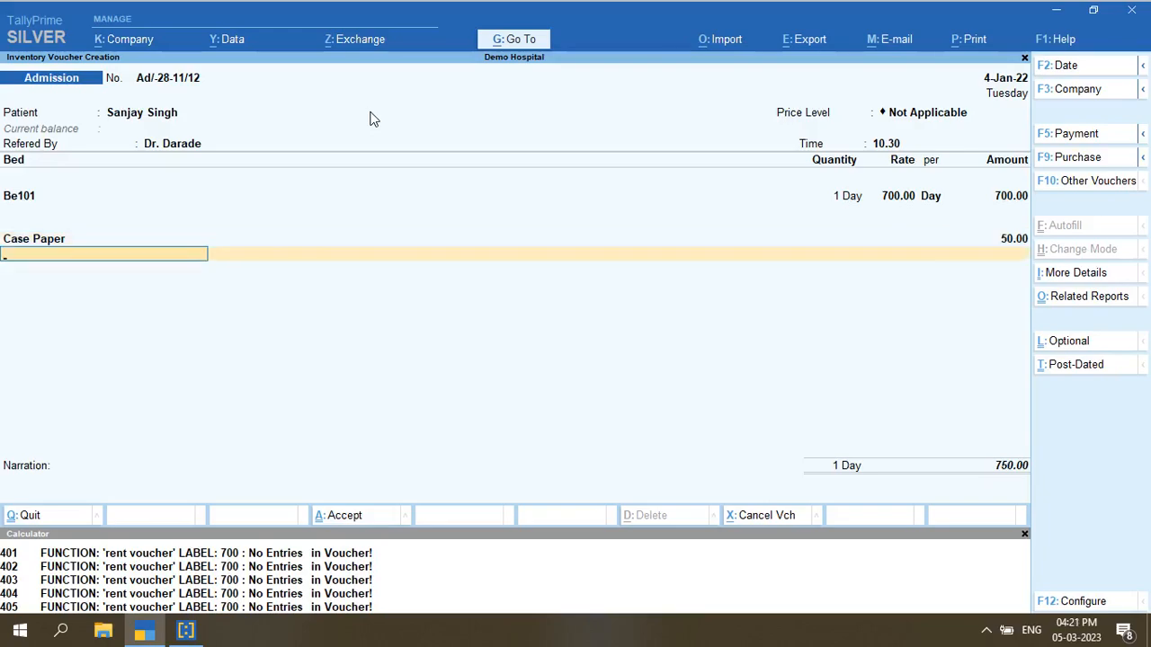
pyautogui.press('Return')
pyautogui.press('Return')
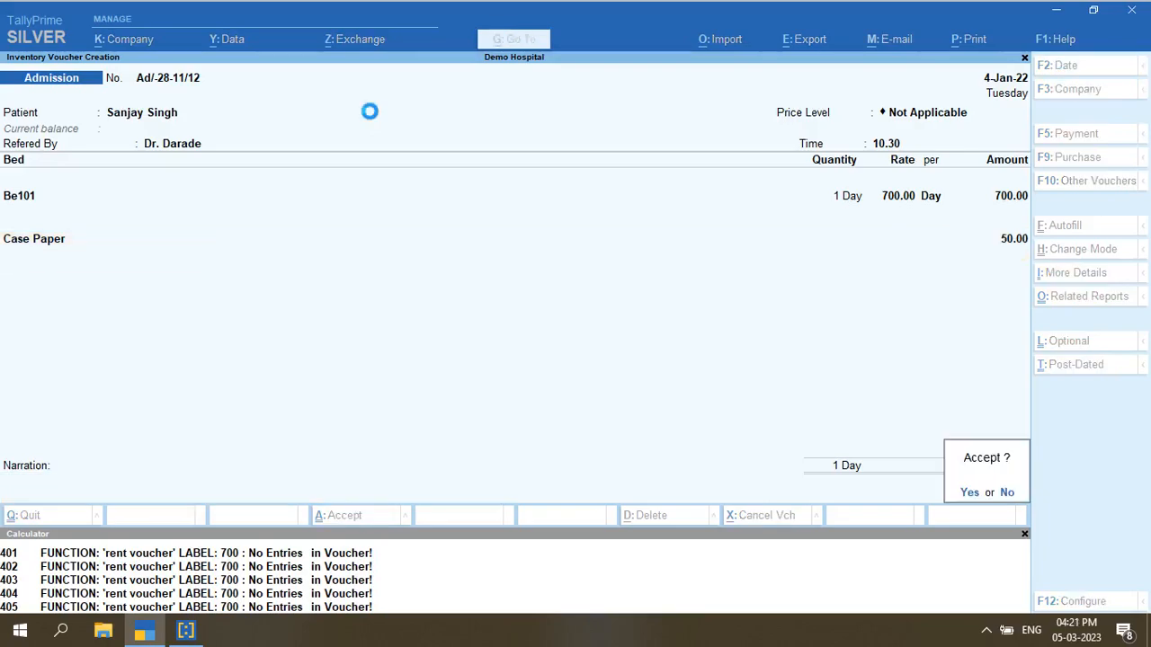
pyautogui.press('Return')
pyautogui.press('Escape')
pyautogui.press('Escape')
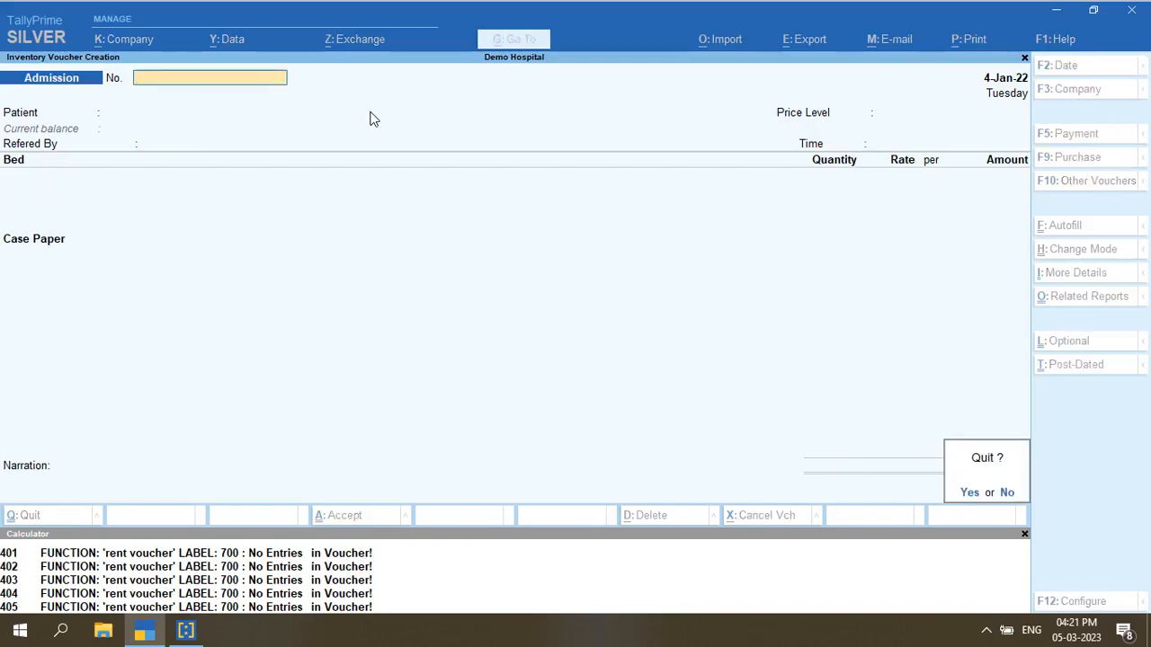
pyautogui.press('Return')
# Open the BED Report, go down to the newly admitted patient's bed entry, and return to the IPD options
pyautogui.press('Down')
pyautogui.press('Down')
pyautogui.press('Down')
pyautogui.press('Down')
pyautogui.press('Down')
pyautogui.press('Down')
pyautogui.press('Down')
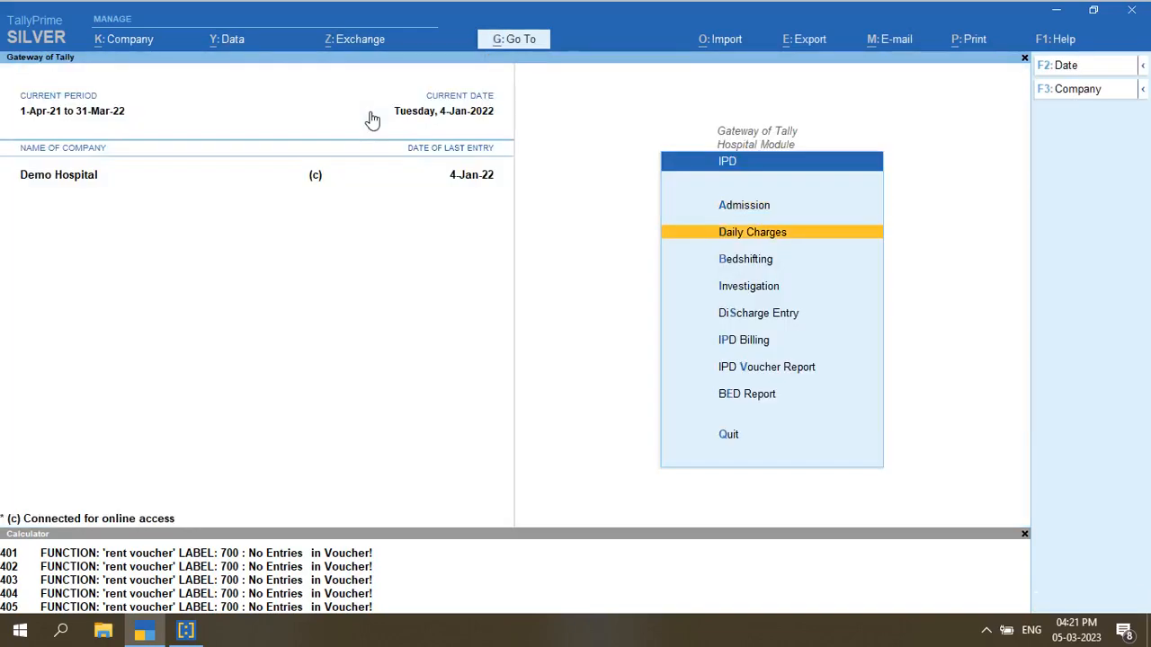
pyautogui.press('Return')
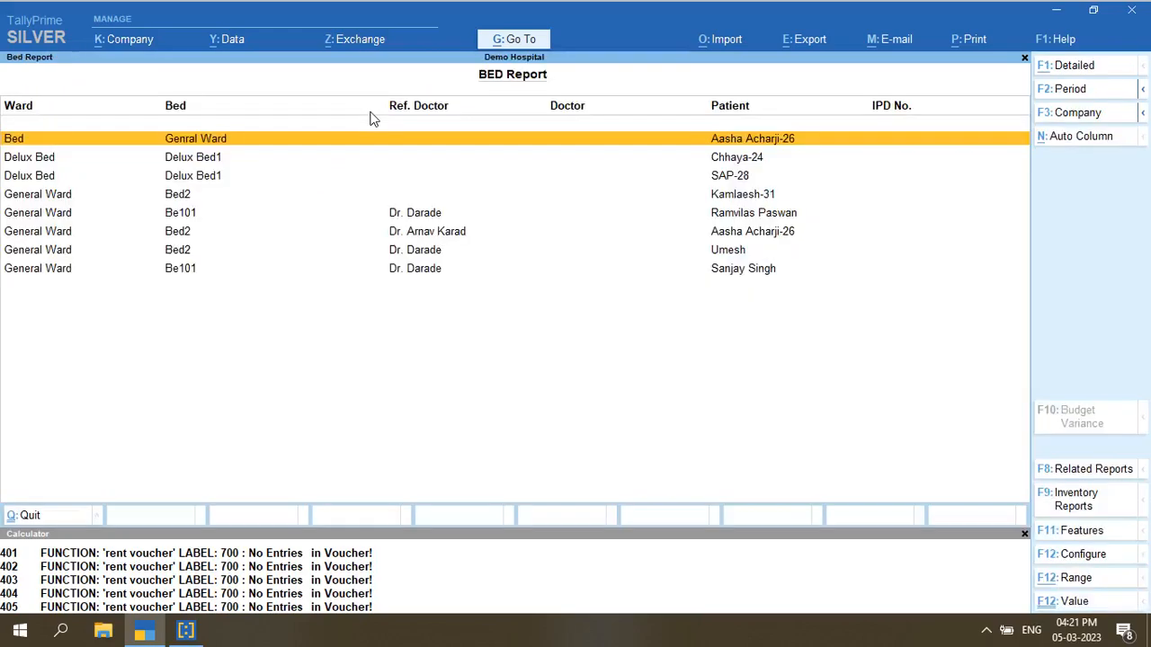
pyautogui.press('Down')
pyautogui.press('Down')
pyautogui.press('Down')
pyautogui.press('Down')
pyautogui.press('Down')
pyautogui.press('Down')
pyautogui.press('Down')
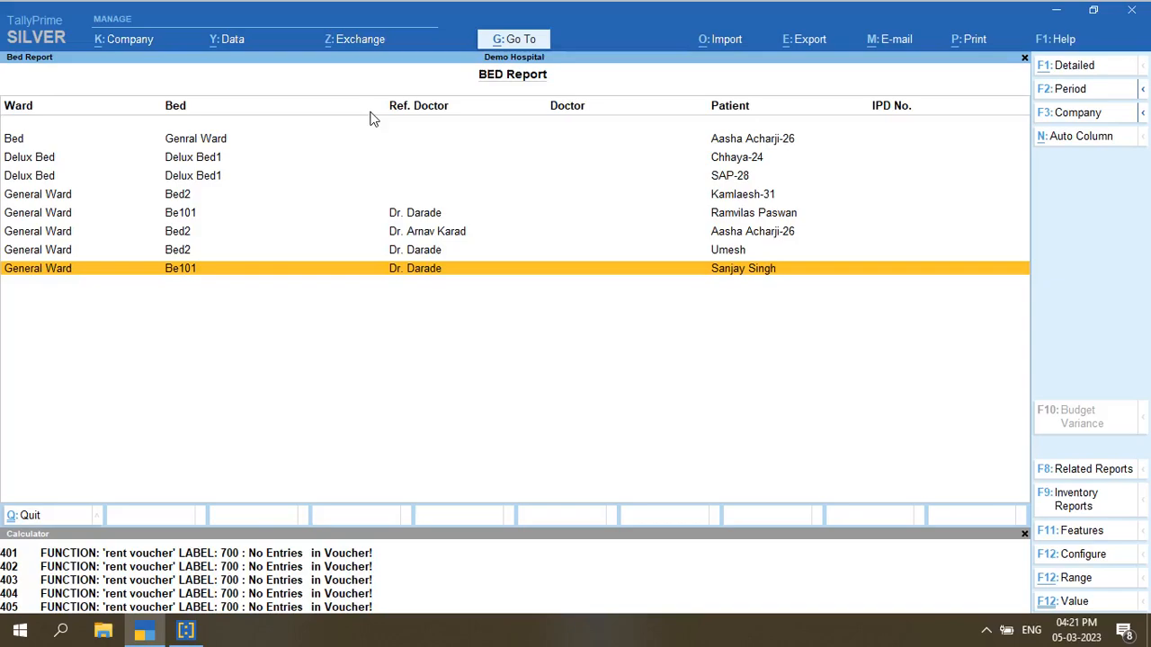
pyautogui.press('Escape')
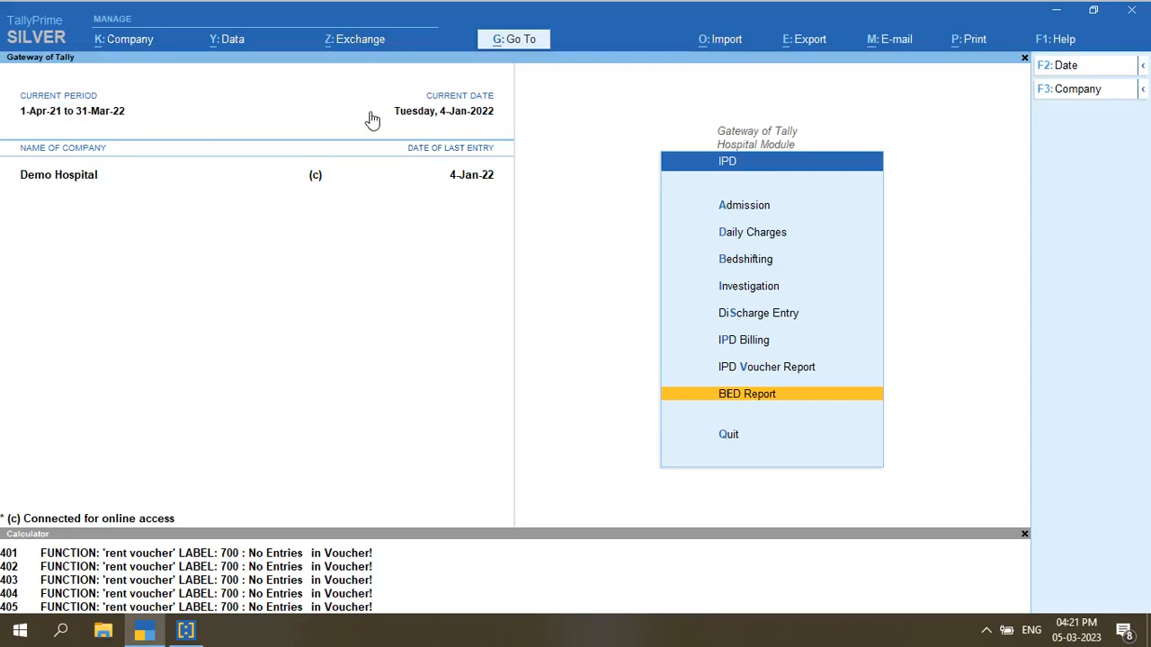
# Start a Daily Charges voucher and select the newly admitted patient as the party account
pyautogui.press('Up')
pyautogui.press('Up')
pyautogui.press('Up')
pyautogui.press('Up')
pyautogui.press('Up')
pyautogui.press('Up')
pyautogui.press('Return')
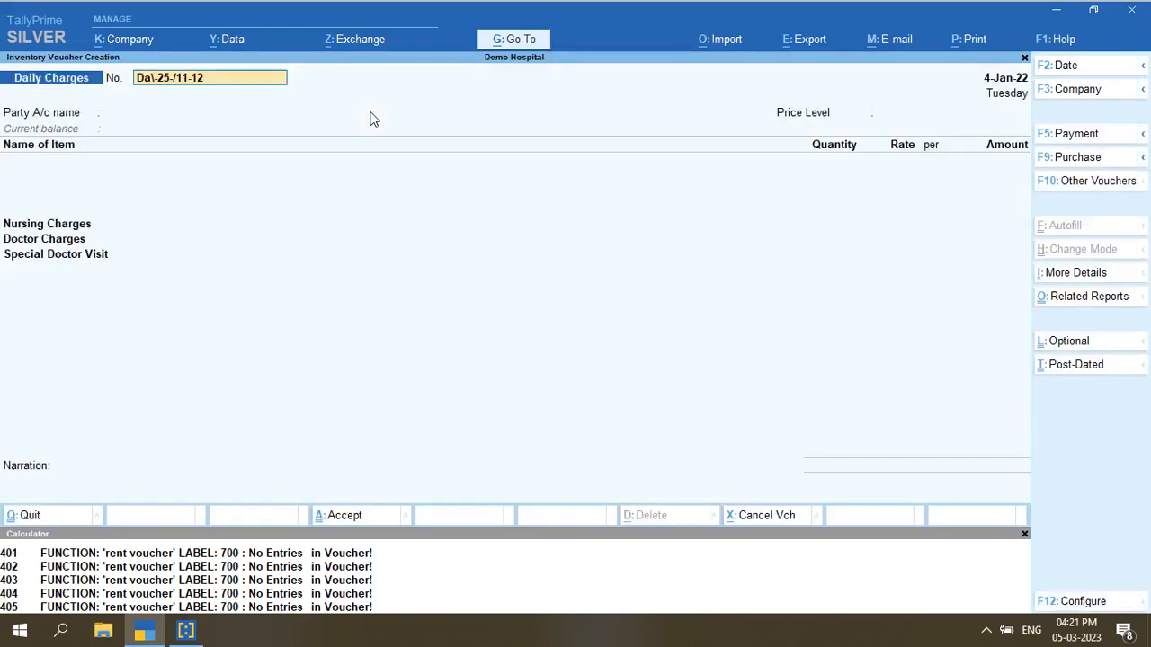
pyautogui.press('Return')
pyautogui.write('Sanj')
pyautogui.press('Return')
pyautogui.press('Return')
# Accept the default dispatch and party details for the daily charges and keep the price level Not Applicable
pyautogui.hotkey('ctrl', 'a')
pyautogui.press('Return')
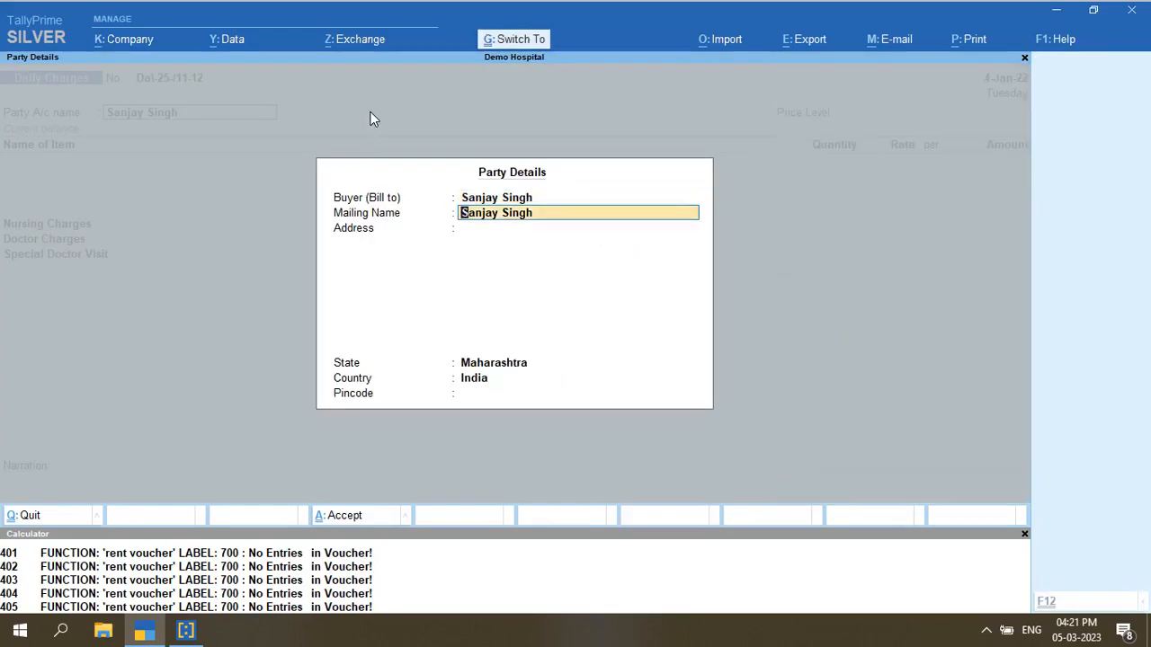
pyautogui.hotkey('ctrl', 'a')
pyautogui.press('Return')
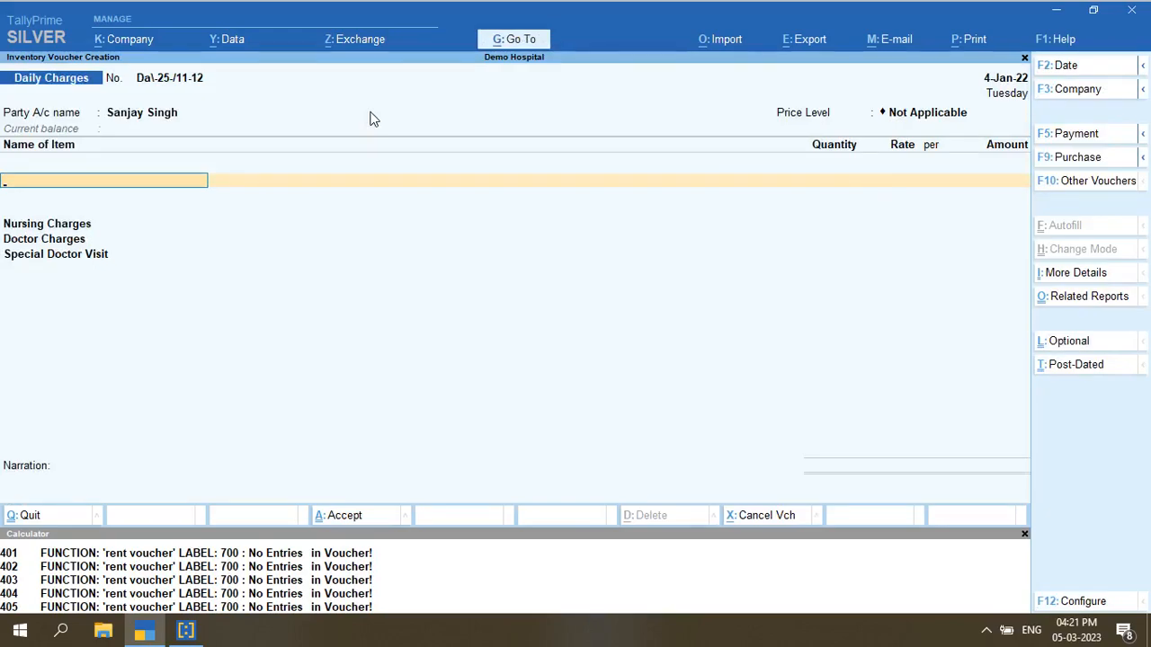
# Skip the item list and enter 500 for Nursing Charges and 200 for Doctor Charges
pyautogui.press('Return')
pyautogui.press('Return')
pyautogui.press('Return')
pyautogui.write('500.')
pyautogui.press('Return')
pyautogui.press('Return')
pyautogui.press('Return')
pyautogui.write('200')
pyautogui.press('Return')
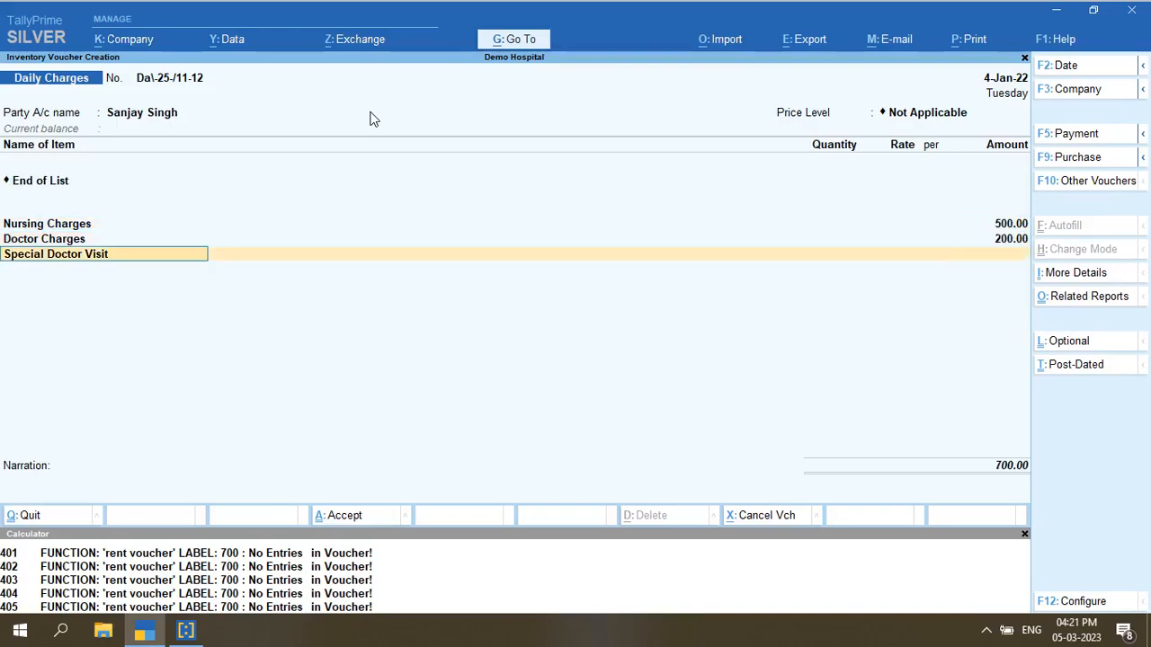
# Enter 1200 for Special Doctor Visit and allocate the full amount to the listed doctor under Primary Cost Category
pyautogui.press('Return')
pyautogui.press('Return')
pyautogui.write('1200')
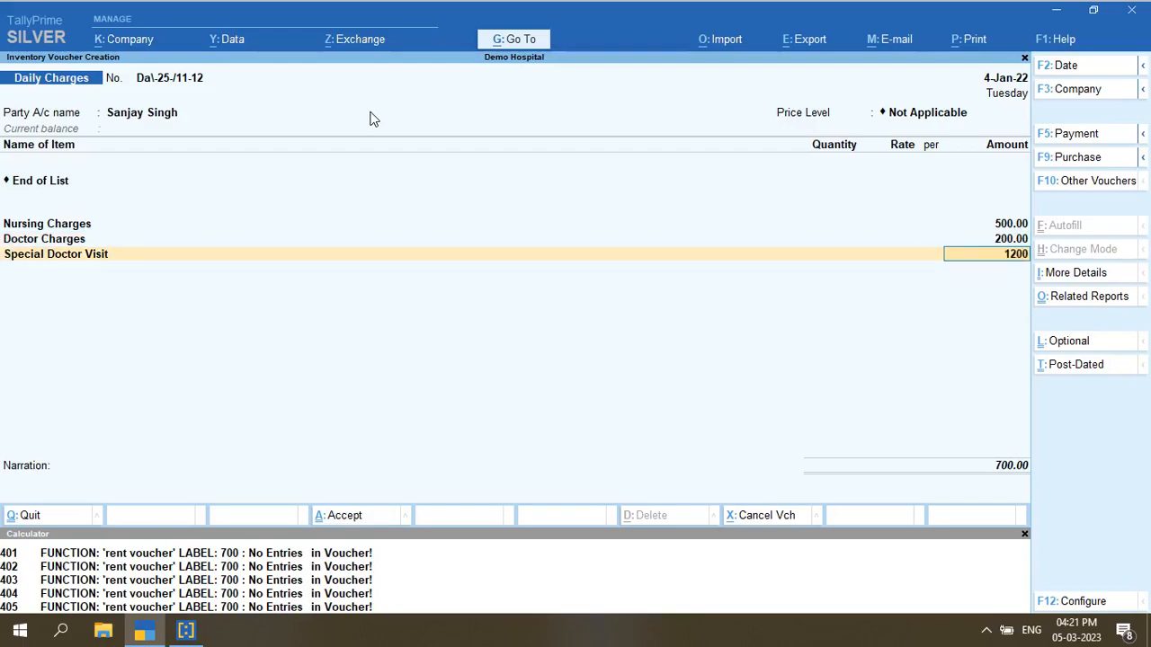
pyautogui.press('Return')
pyautogui.press('Return')
pyautogui.press('Return')
pyautogui.press('Return')
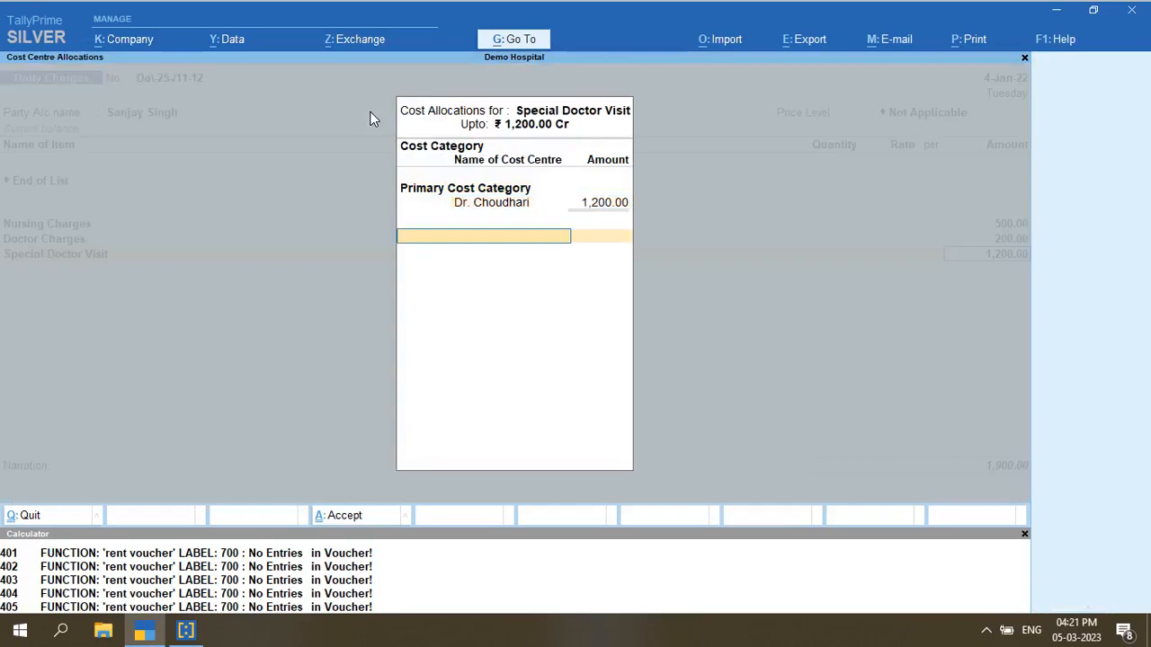
# Go back to the Special Doctor Visit cost centre choice and reselect the same doctor for the full amount
pyautogui.press('BackSpace')
pyautogui.press('BackSpace')
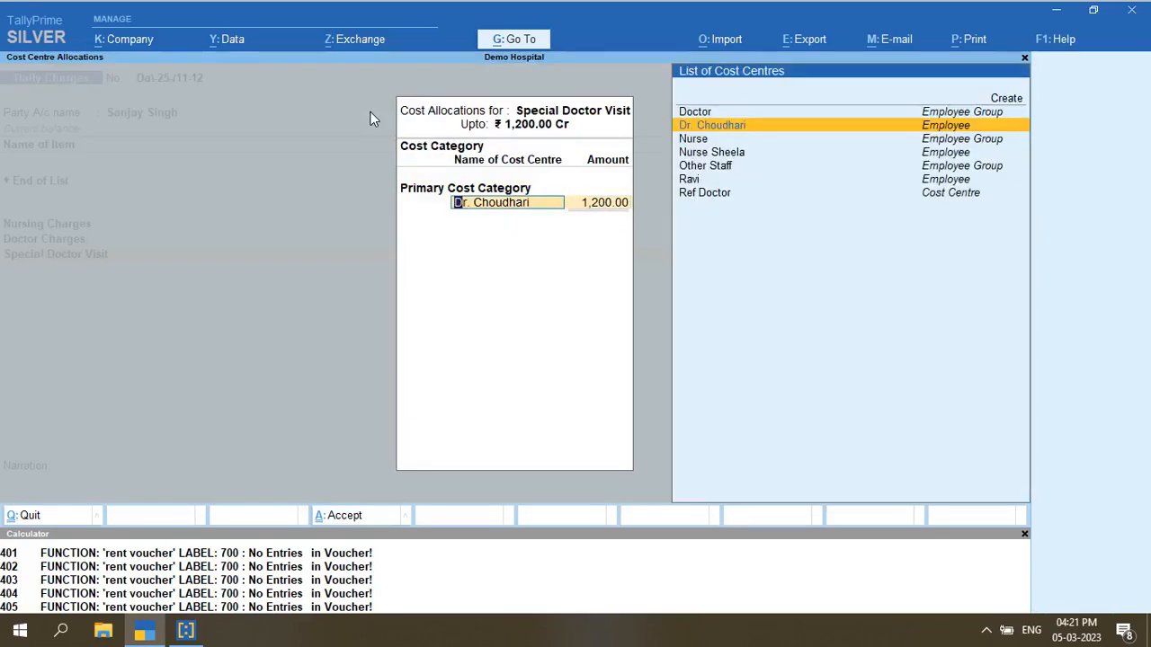
pyautogui.press('Return')
pyautogui.press('Return')
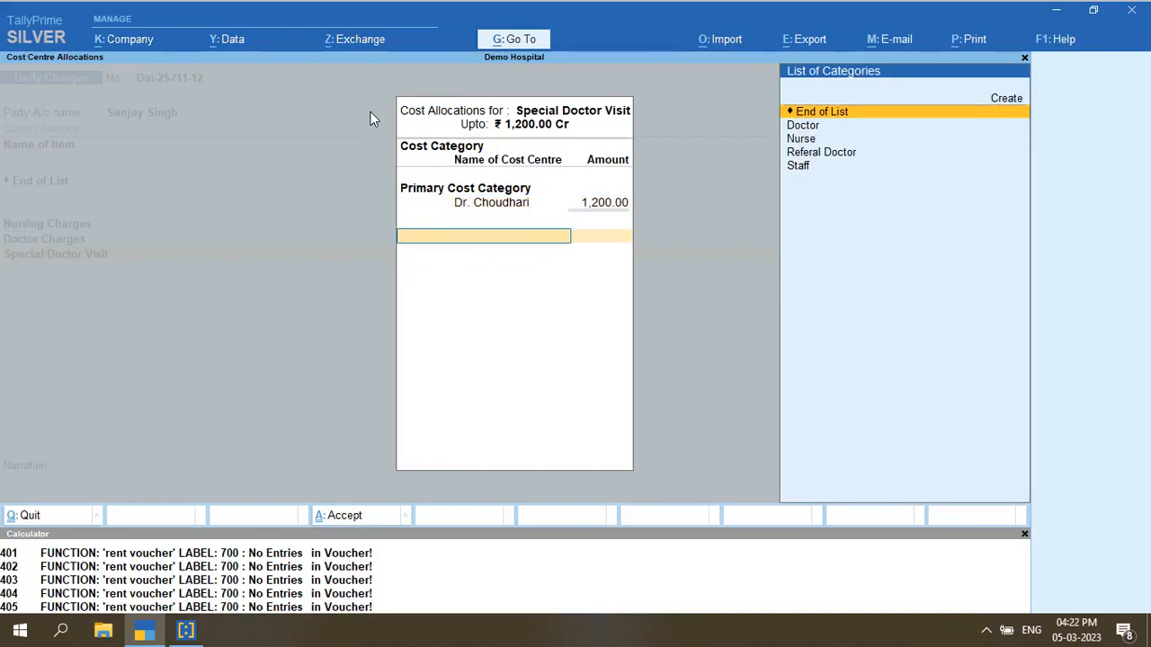
# Finish the Special Doctor Visit cost allocation, save the daily charges voucher and leave voucher entry
pyautogui.press('Return')
pyautogui.press('Return')
pyautogui.press('Return')
pyautogui.press('Return')
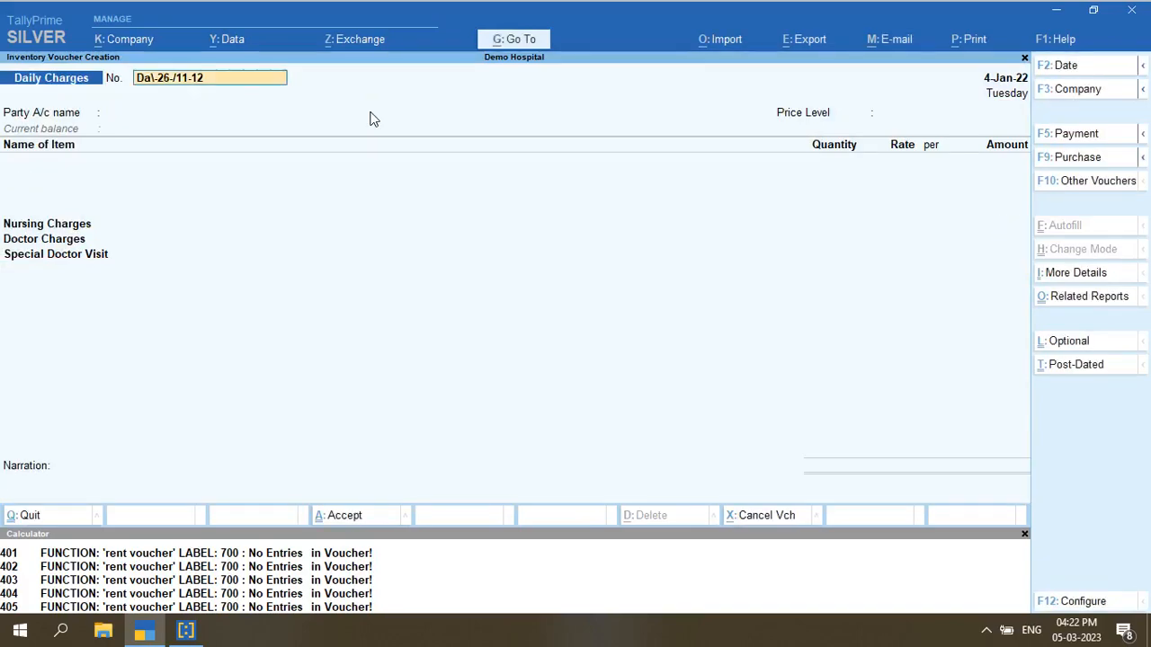
pyautogui.press('Escape')
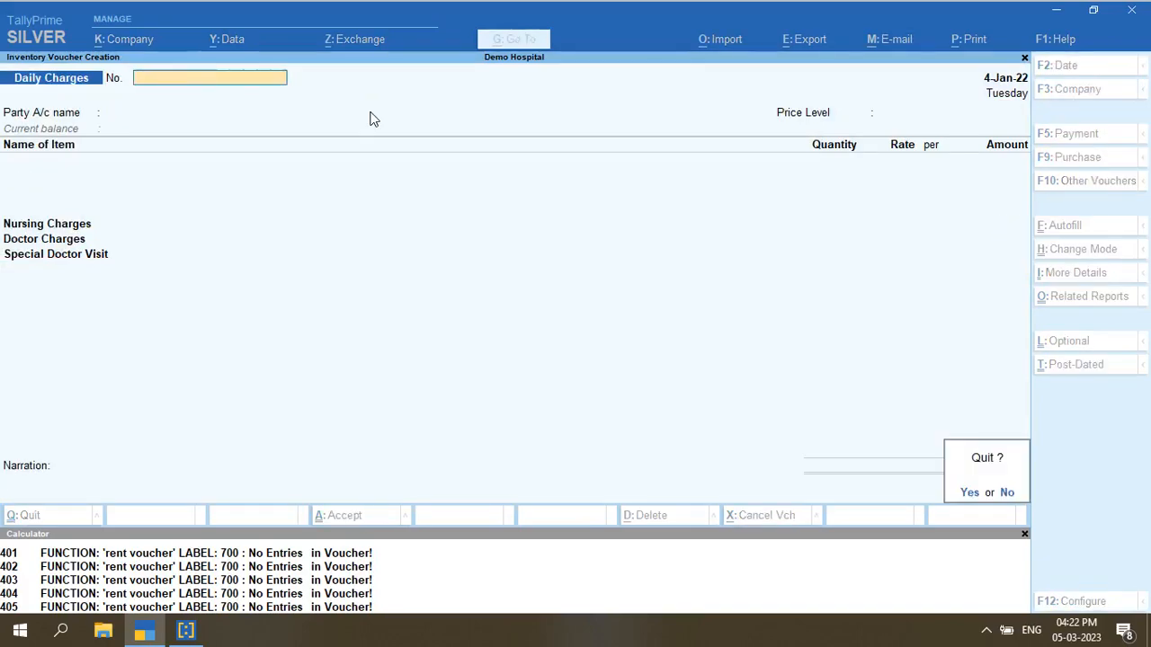
pyautogui.press('Return')
# Start a Medicalim Investigation voucher from the IPD Investigation options for the CBC Report test
pyautogui.press('Down')
pyautogui.press('Down')
pyautogui.press('Return')
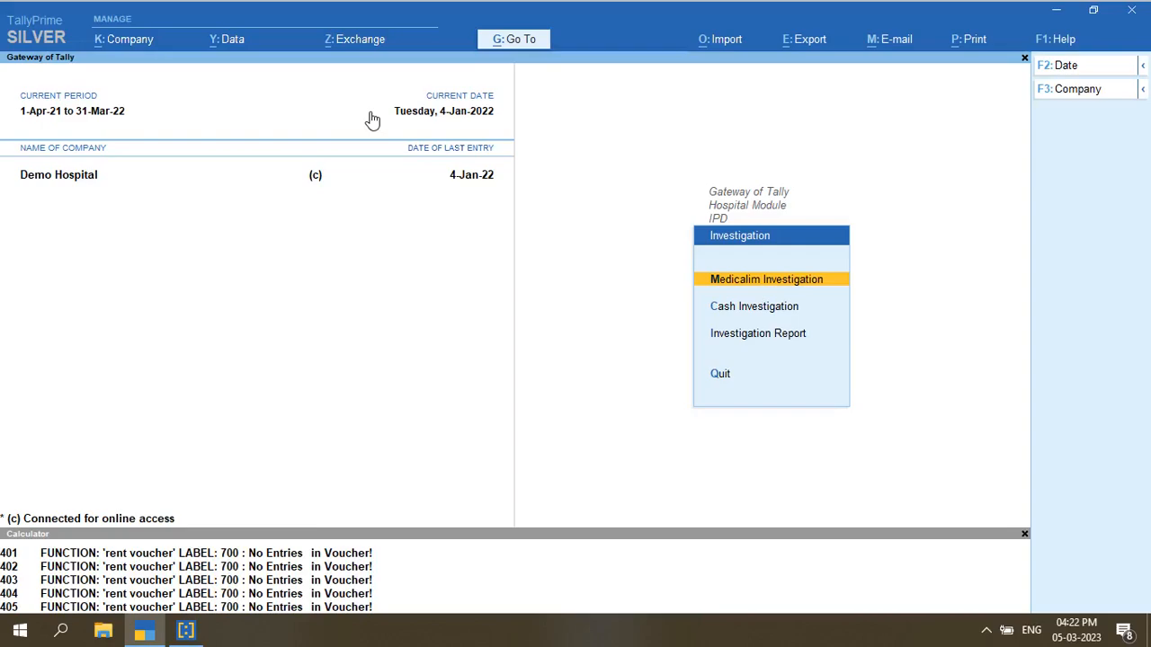
pyautogui.press('Down')
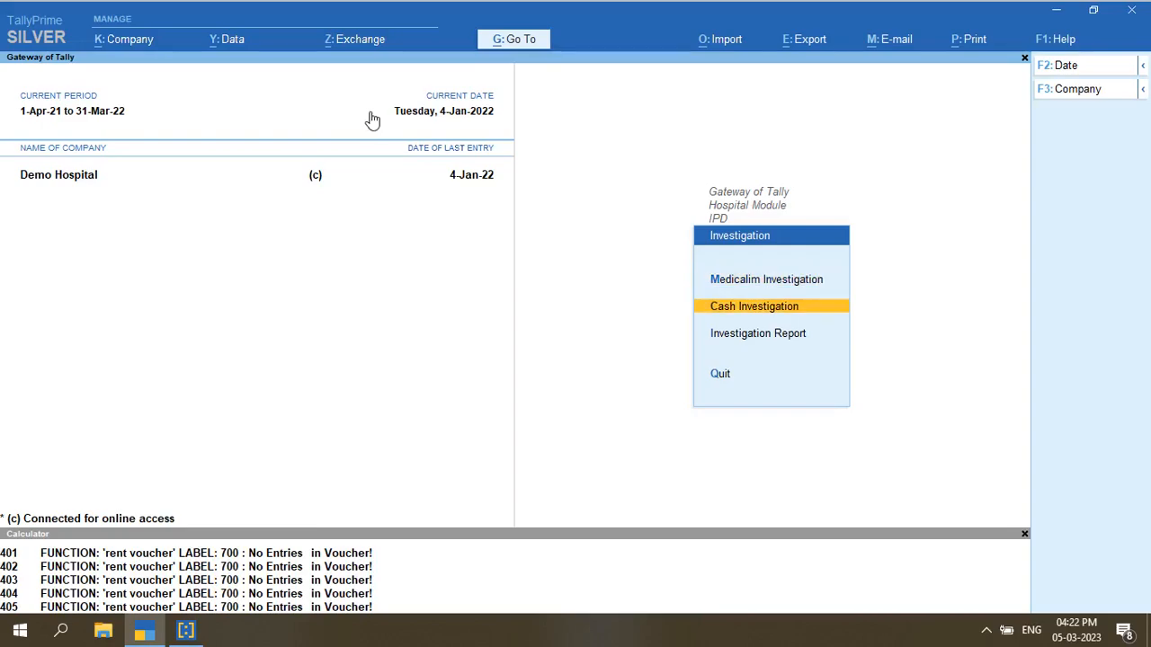
pyautogui.press('Up')
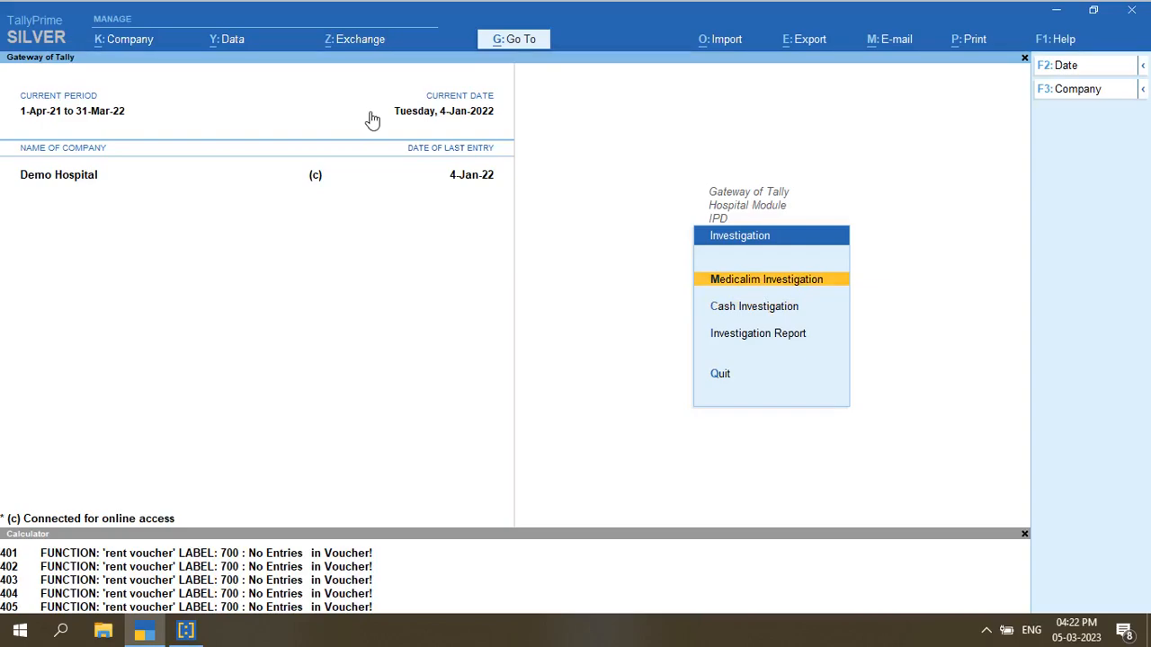
pyautogui.press('Down')
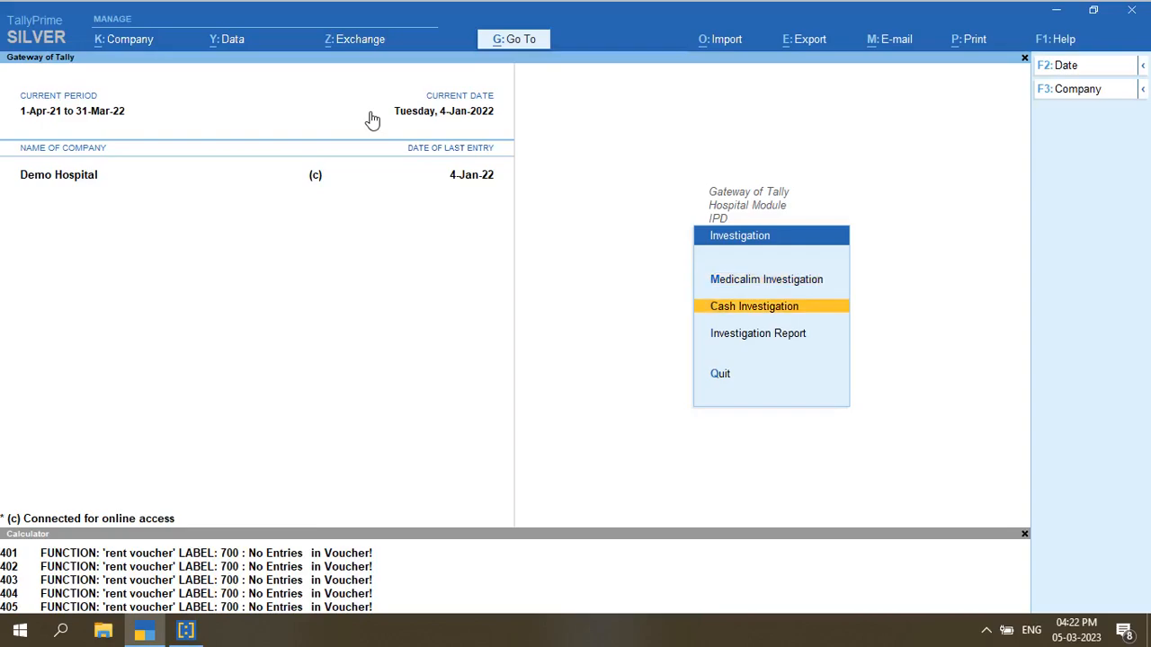
pyautogui.press('Up')
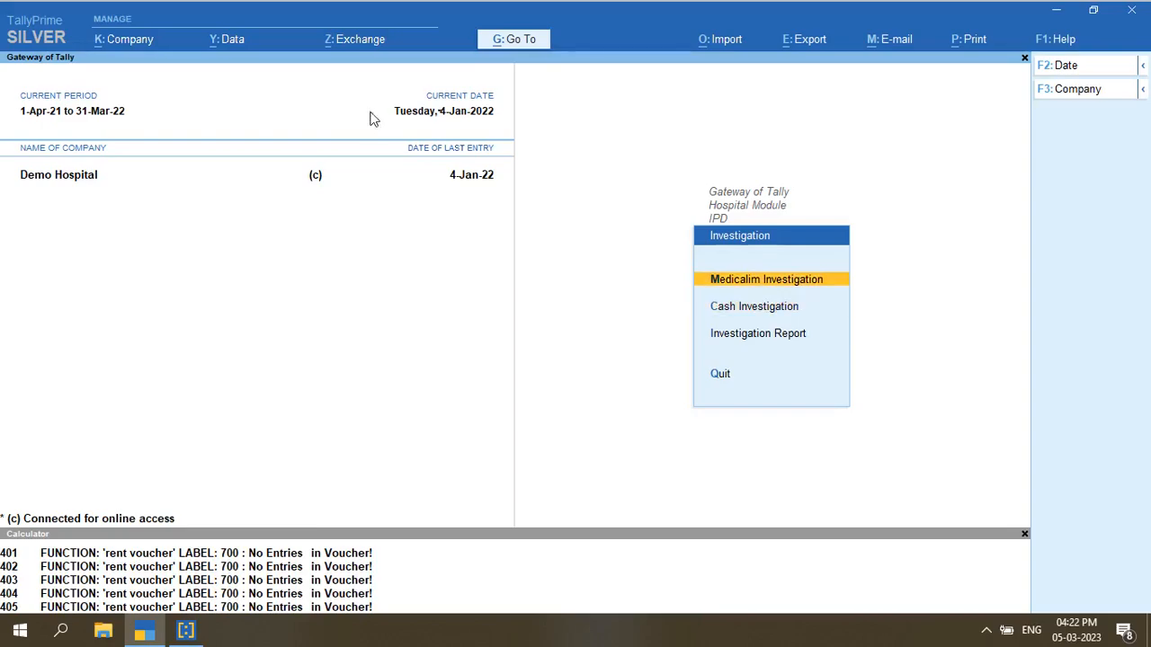
pyautogui.press('Return')
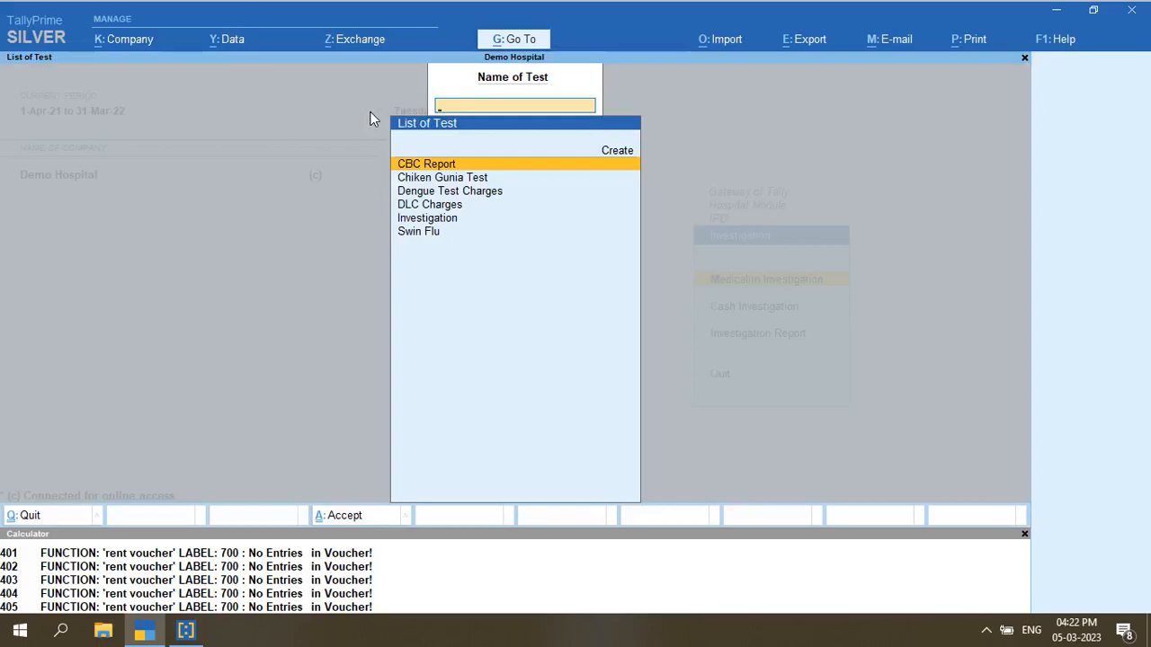
pyautogui.press('Return')
pyautogui.press('Return')
pyautogui.press('Return')
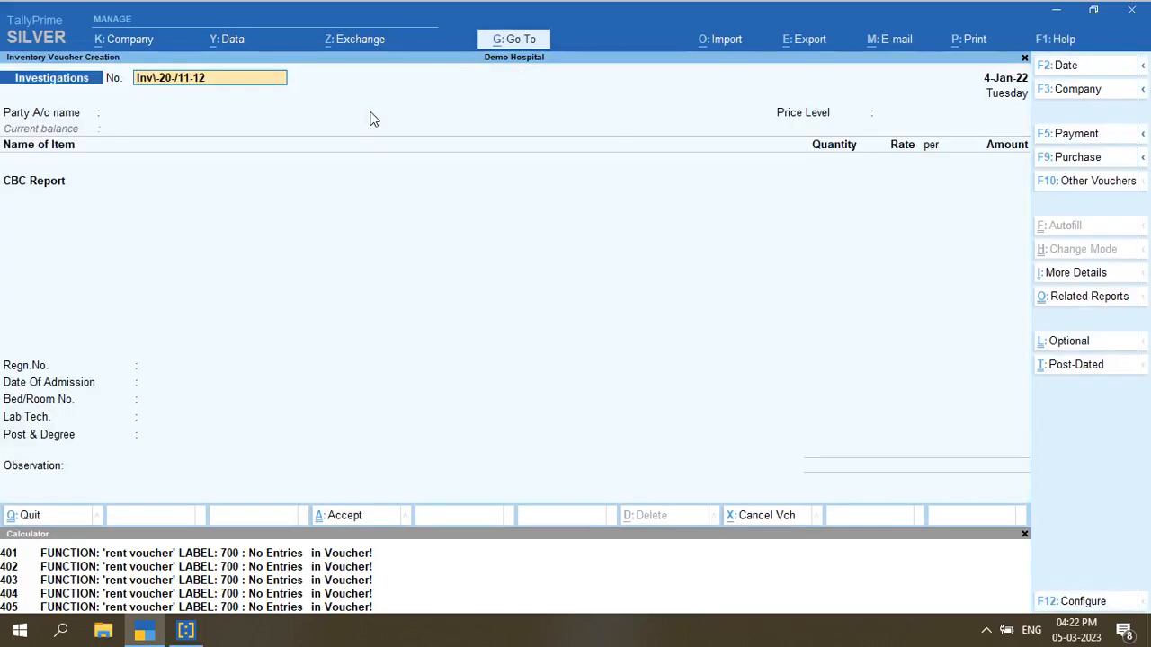
# Select the admitted patient's ledger as the party account of the investigation voucher
pyautogui.press('Return')
pyautogui.write('Sanj')
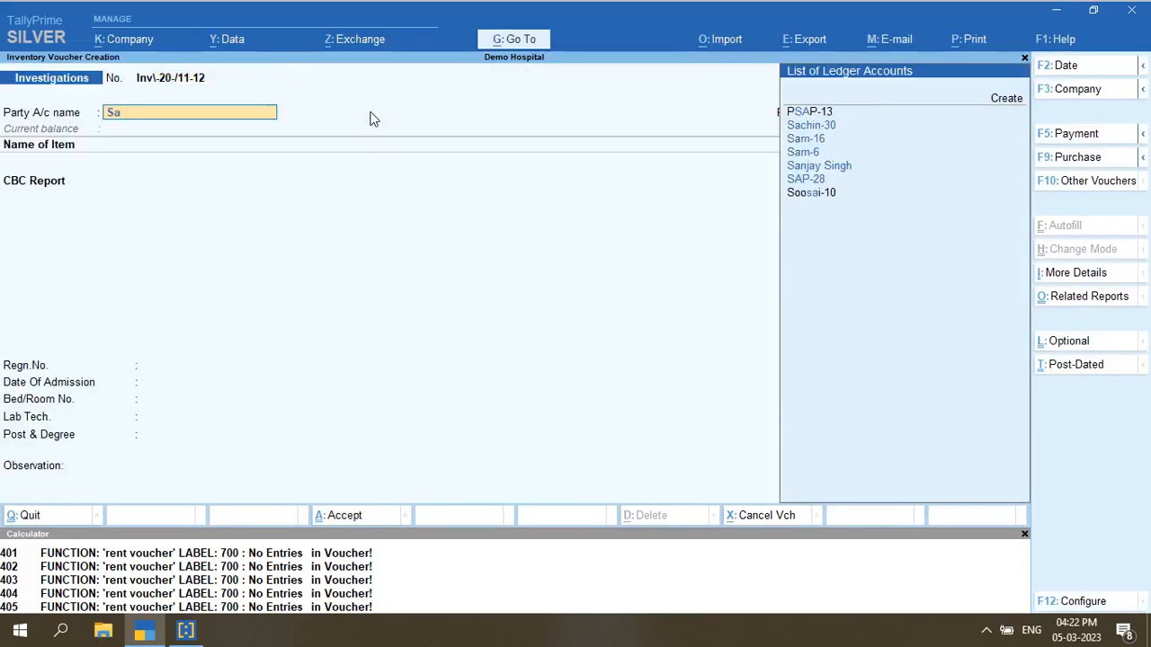
pyautogui.press('Return')
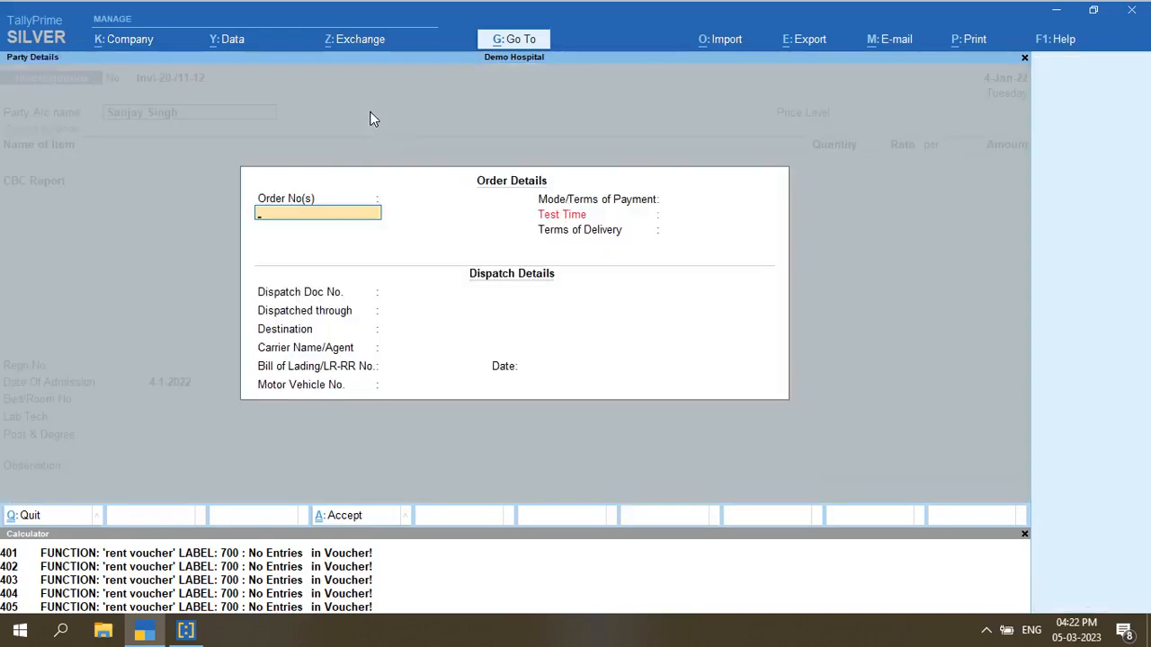
# Set the Test Time to 9.30, accept the remaining order and party details, and keep the price level Not Applicable
pyautogui.press('Return')
pyautogui.press('Return')
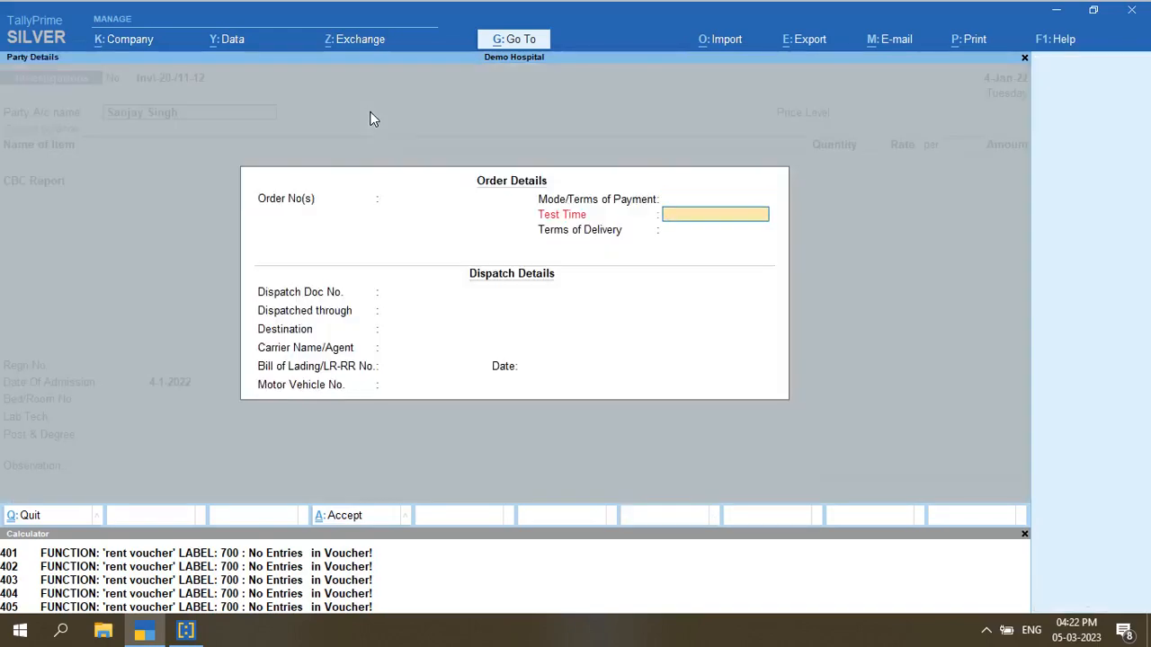
pyautogui.write('9.30')
pyautogui.press('Return')
pyautogui.press('Return')
pyautogui.press('Return')
pyautogui.press('Return')
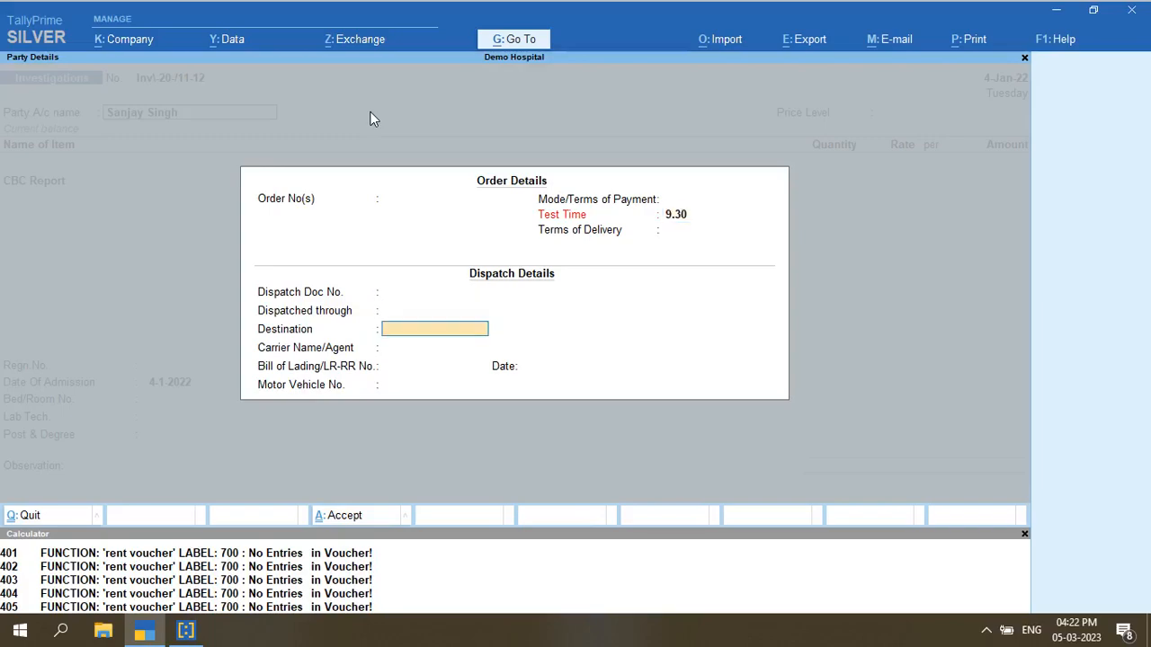
pyautogui.hotkey('ctrl', 'a')
pyautogui.press('Return')
pyautogui.hotkey('ctrl', 'a')
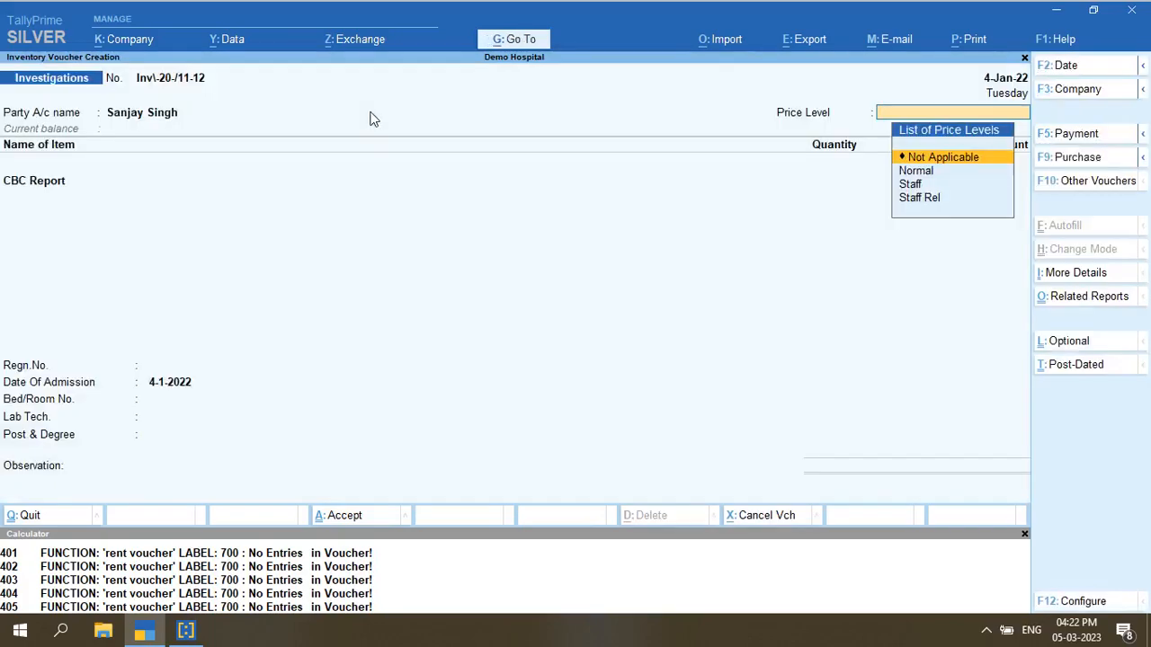
pyautogui.press('Return')
# Enter 900 as the WBC result in the CBC Report test range, leaving its remarks blank
pyautogui.press('Return')
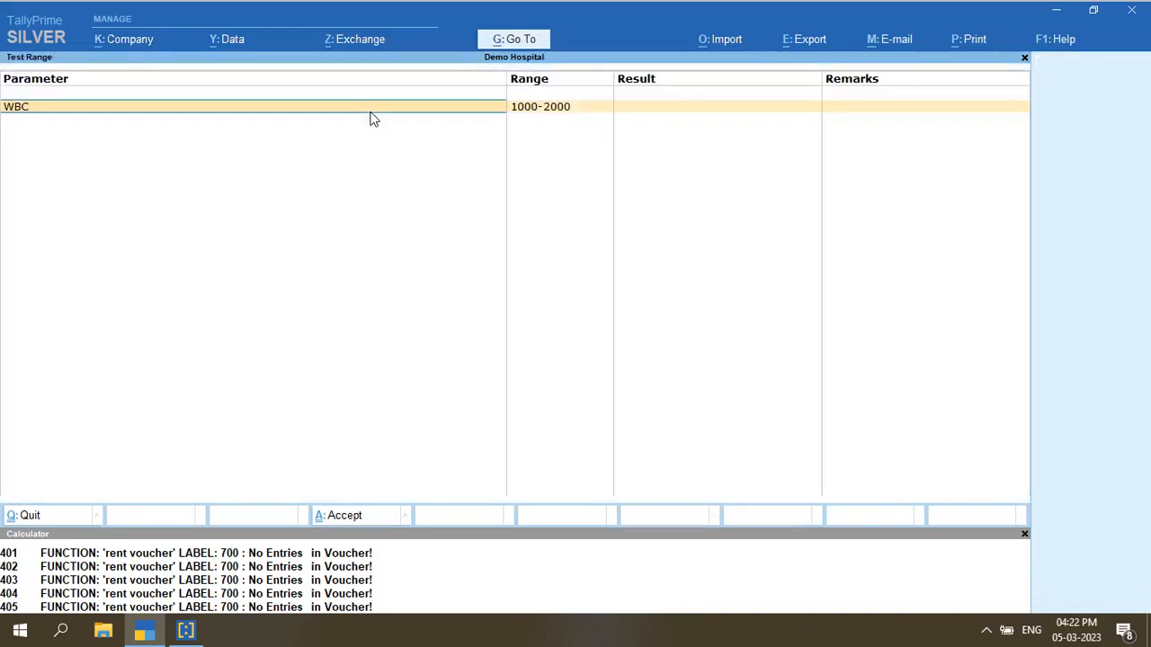
pyautogui.press('Return')
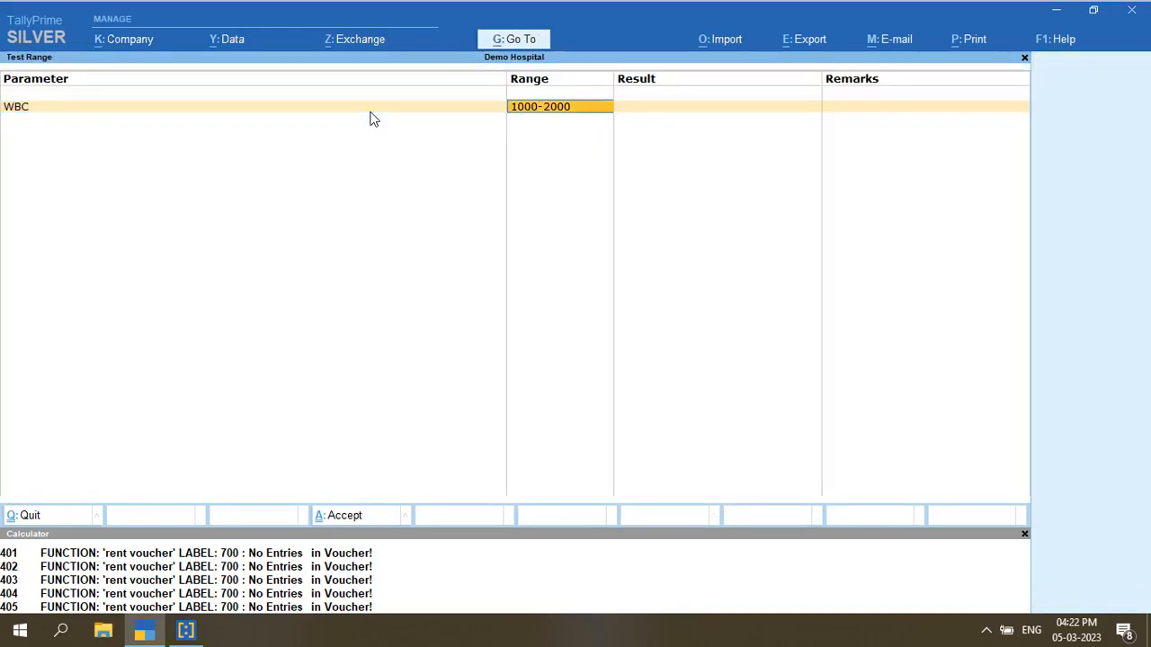
pyautogui.press('Return')
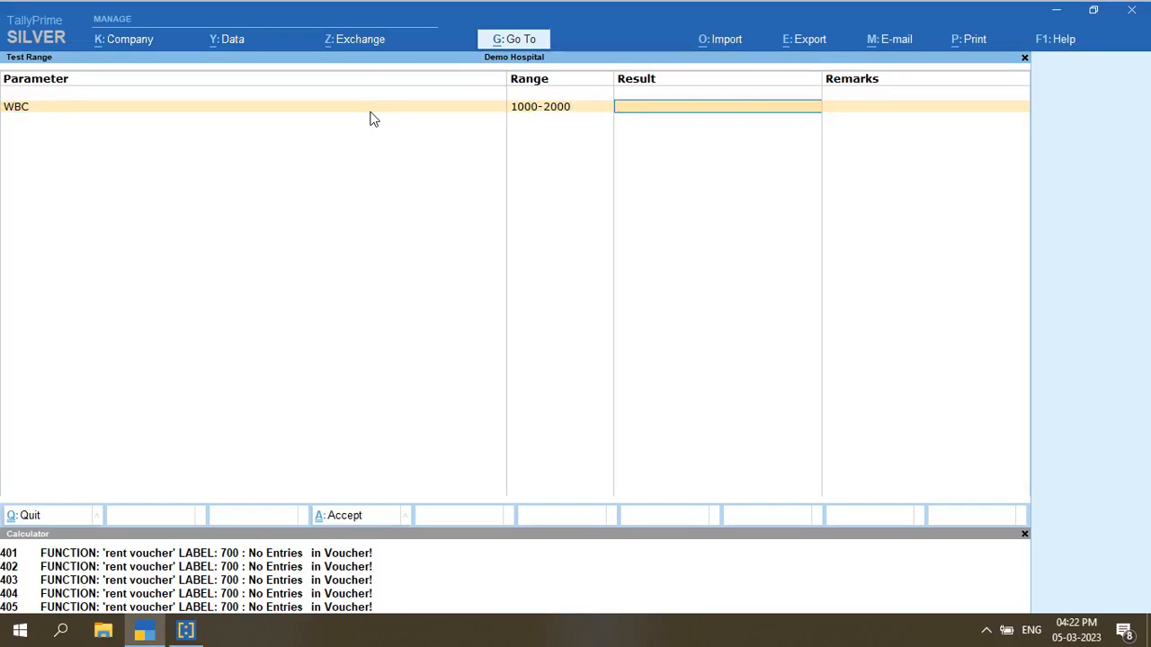
pyautogui.write('900')
pyautogui.press('Return')
pyautogui.press('Return')
# Enter 5500 as the HG result without remarks and accept the test range
pyautogui.press('Return')
pyautogui.press('Return')
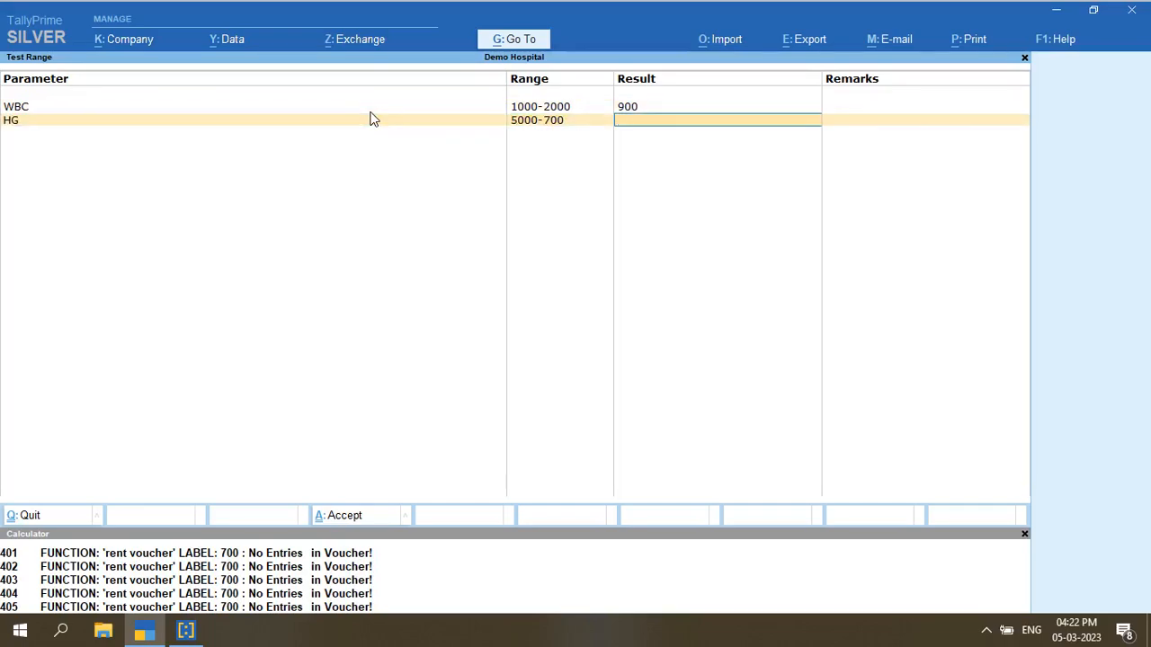
pyautogui.press('BackSpace')
pyautogui.press('BackSpace')
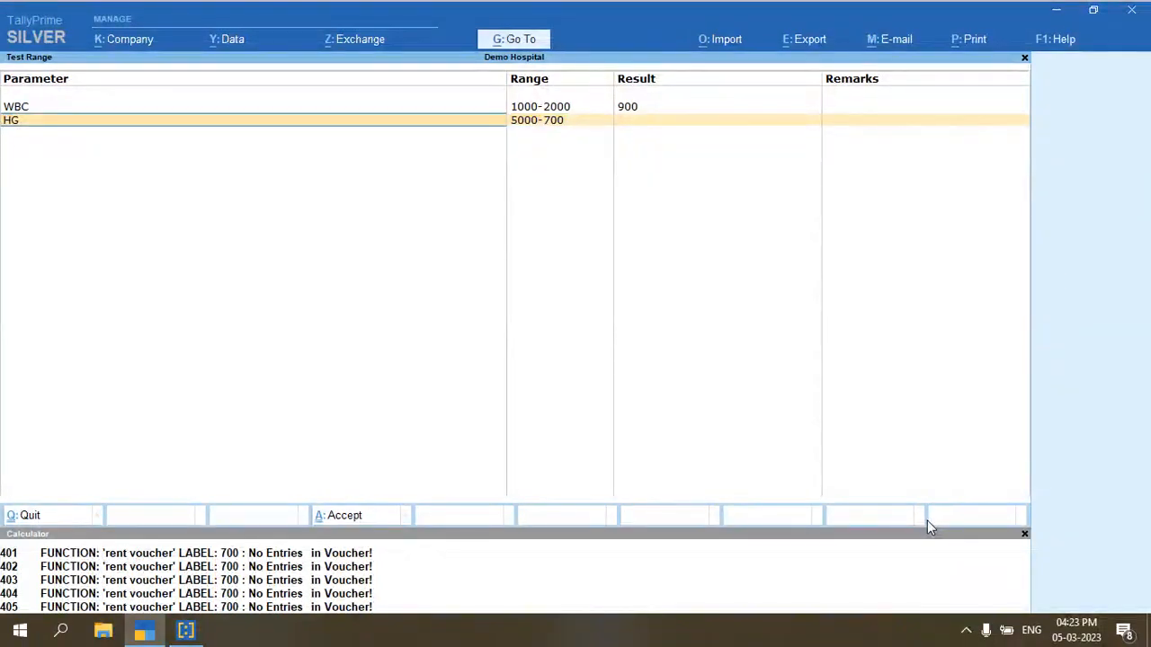
pyautogui.press('Return')
pyautogui.press('Return')
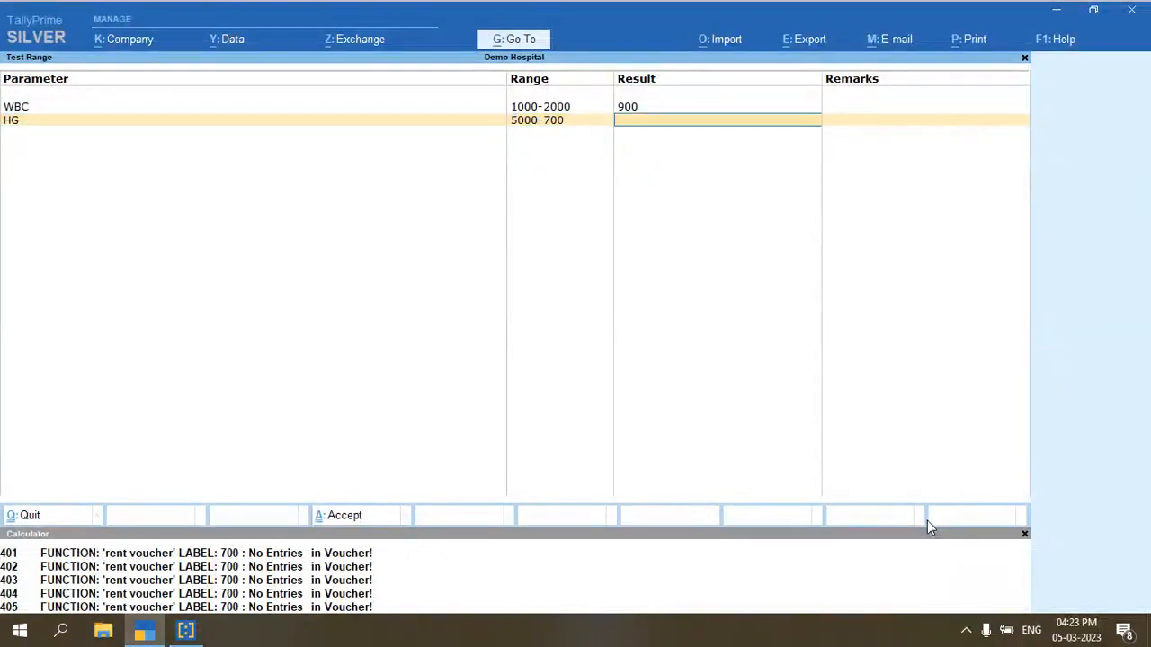
pyautogui.write('555')
pyautogui.write('00')
pyautogui.press('Return')
pyautogui.press('Return')
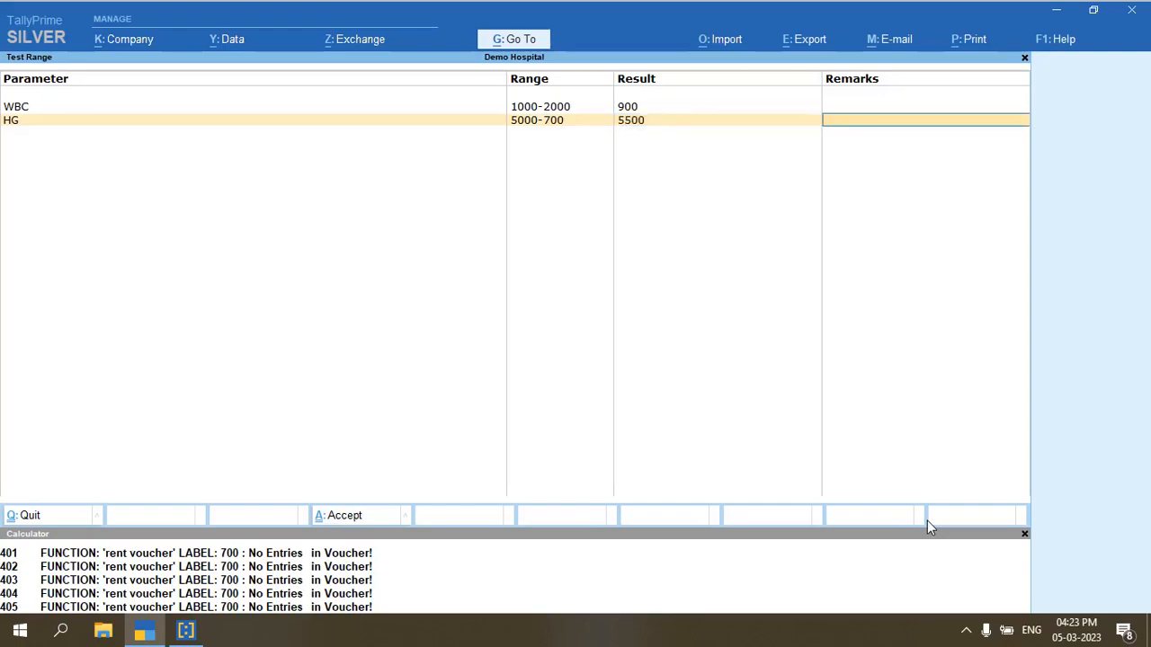
pyautogui.press('Return')
pyautogui.press('Return')
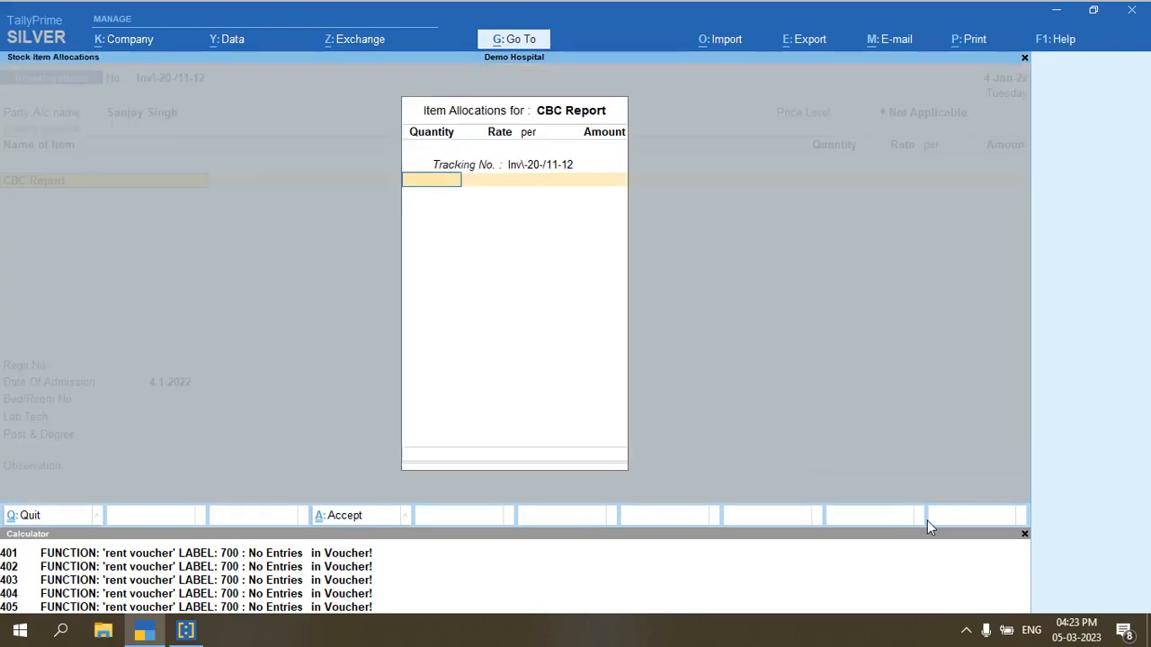
# Allocate a quantity of 1 at a rate of 250 for CBC Report under Sales and end the item list
pyautogui.write('1')
pyautogui.press('Return')
pyautogui.press('Return')
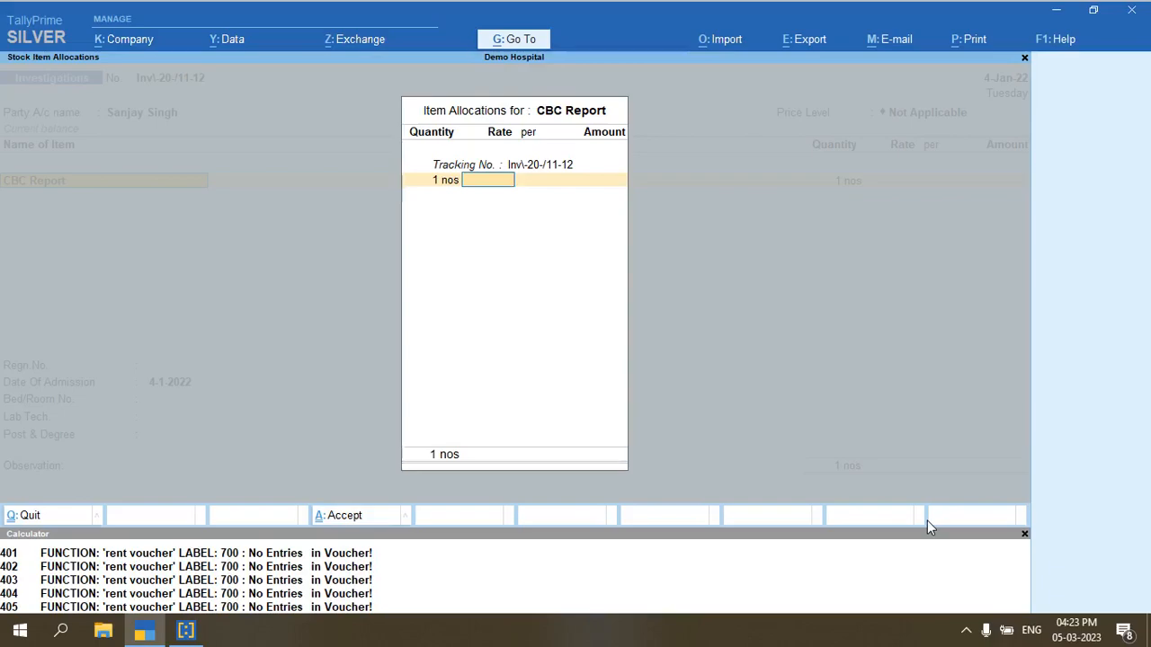
pyautogui.write('250')
pyautogui.press('Return')
pyautogui.press('Return')
pyautogui.press('Return')
pyautogui.press('Return')
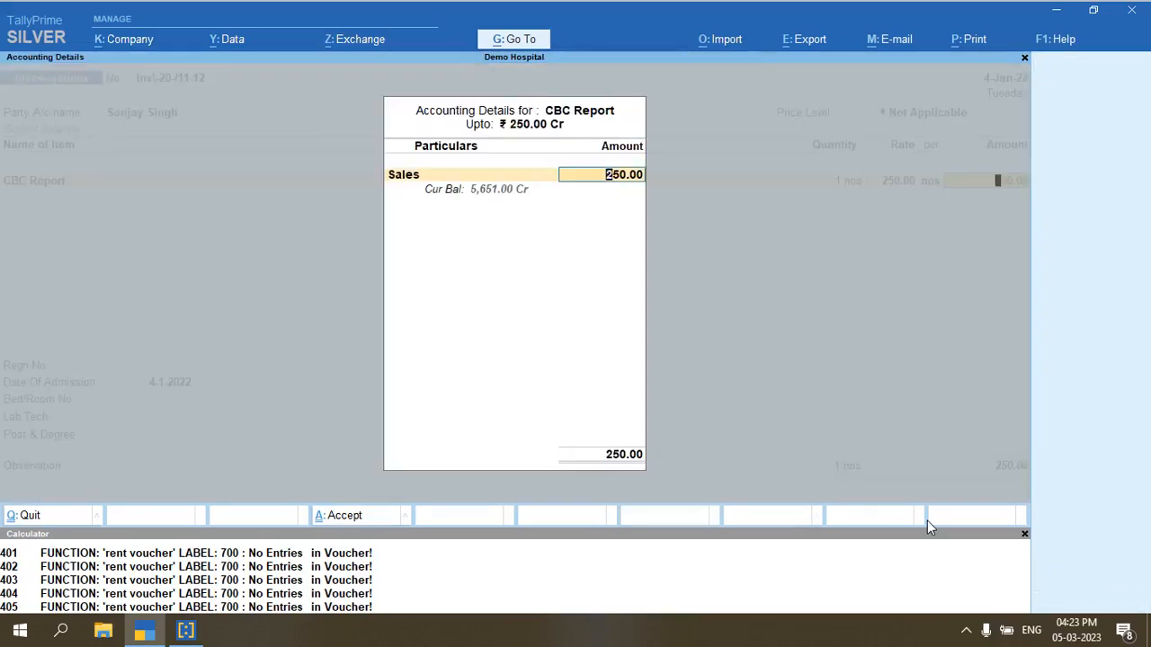
pyautogui.press('Return')
pyautogui.press('Return')
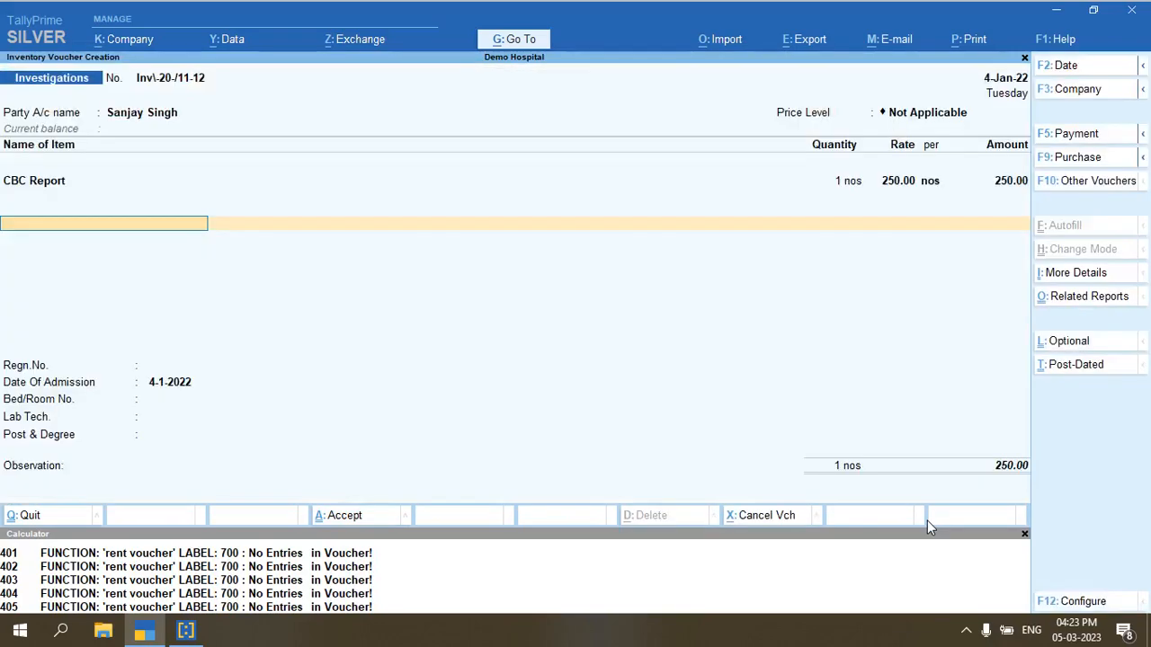
pyautogui.press('alt')
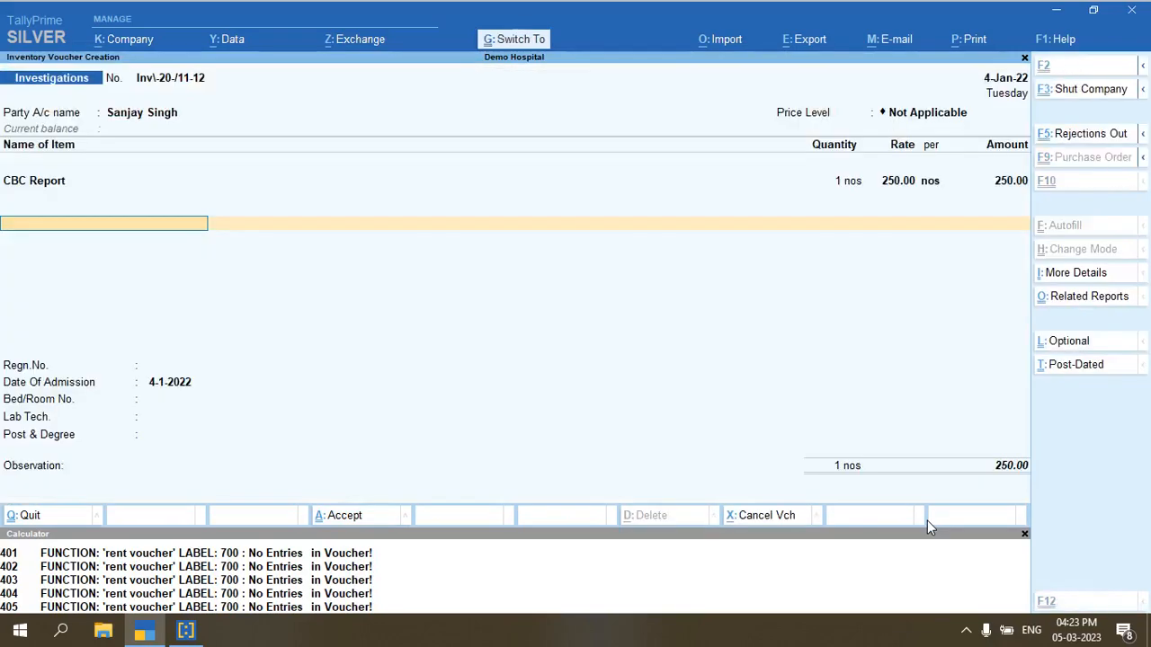
pyautogui.press('Return')
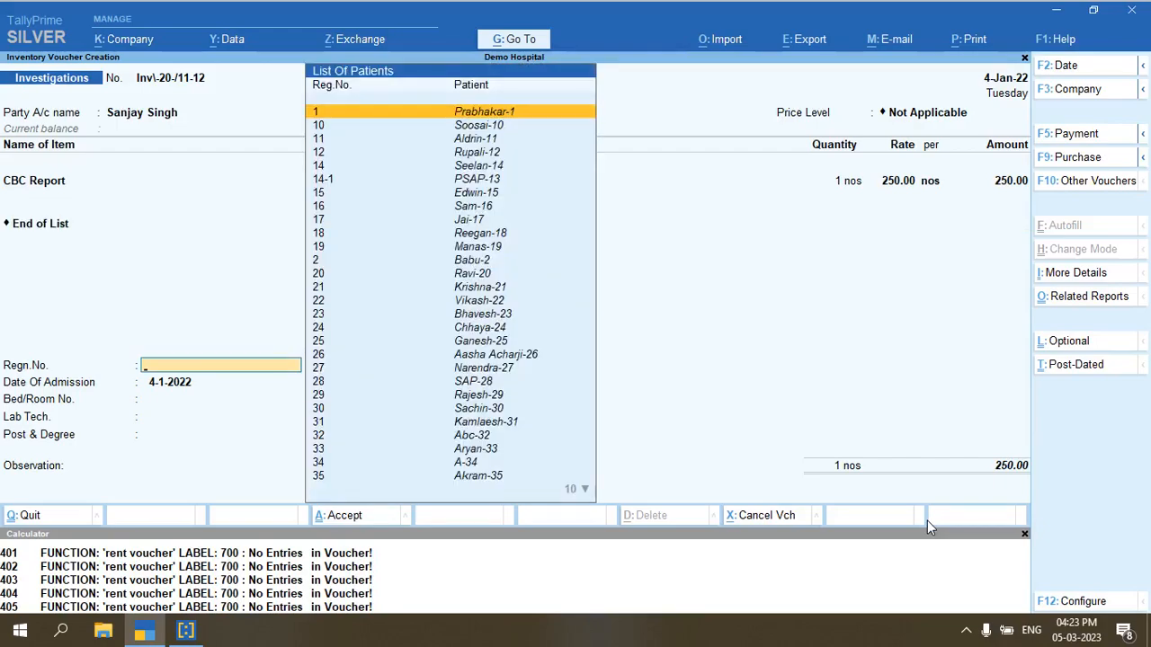
# Try to find the patient's registration number in the list of patients, keeping the investigation voucher open
pyautogui.write('10')
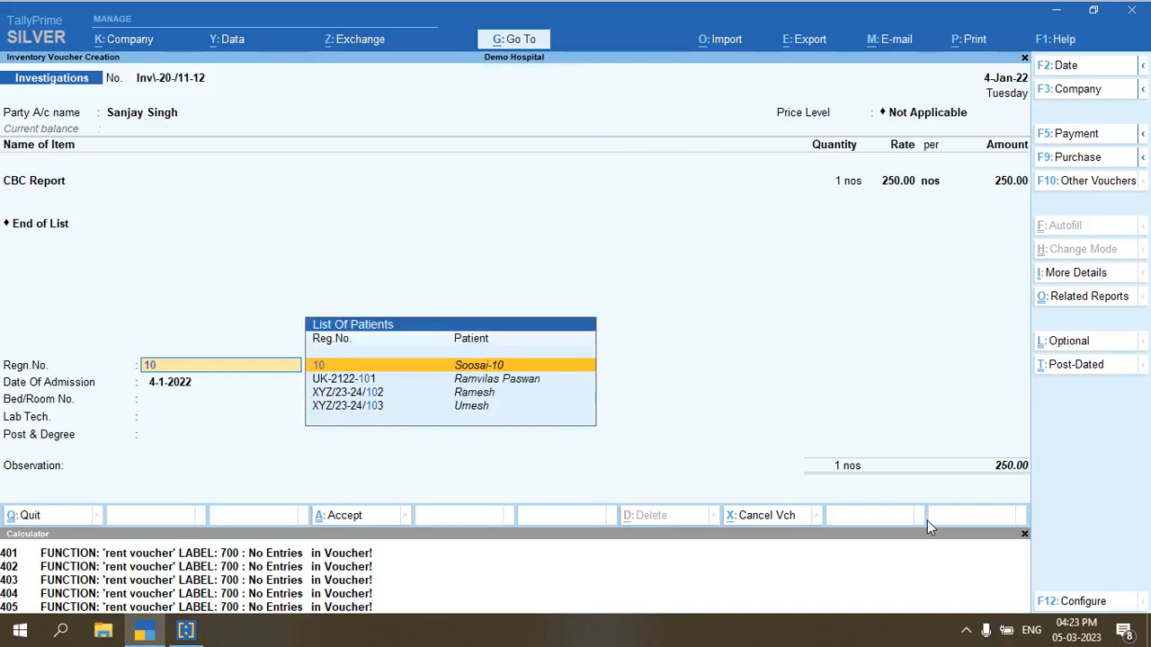
pyautogui.press('Down')
pyautogui.press('Down')
pyautogui.press('BackSpace')
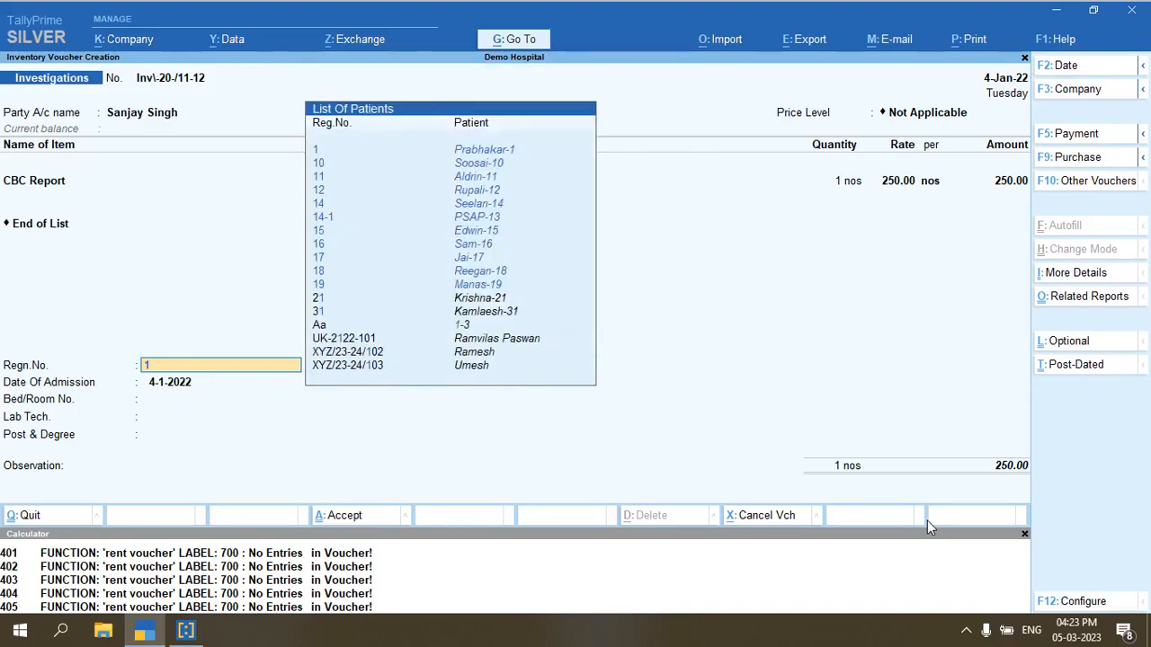
pyautogui.press('BackSpace')
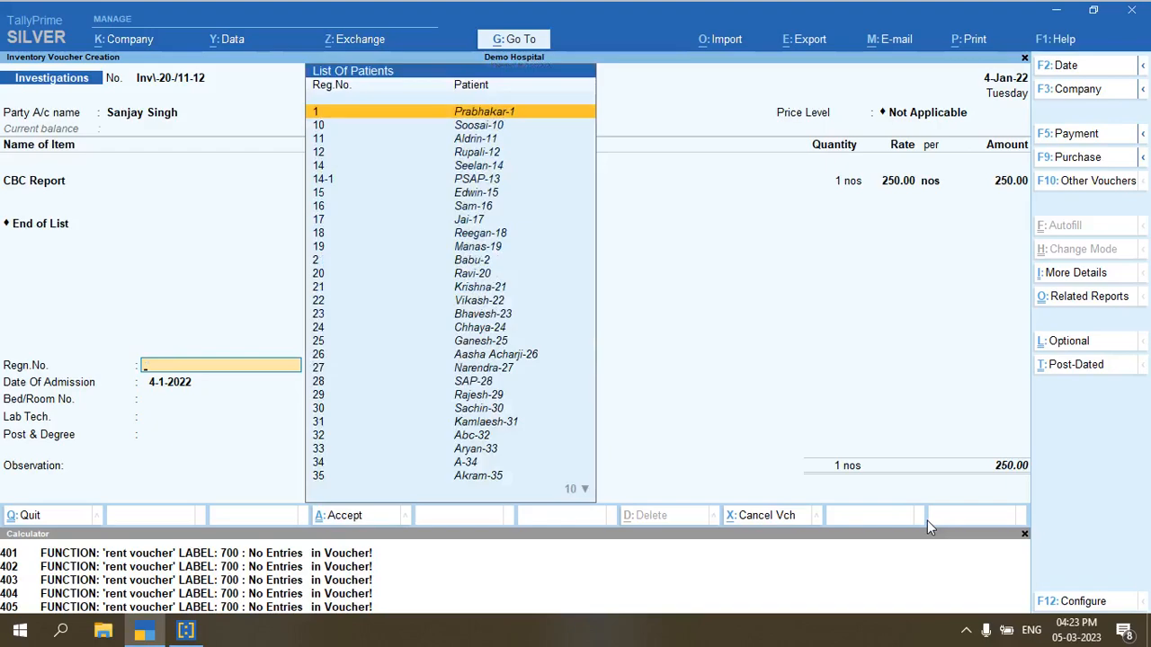
pyautogui.press('Escape')
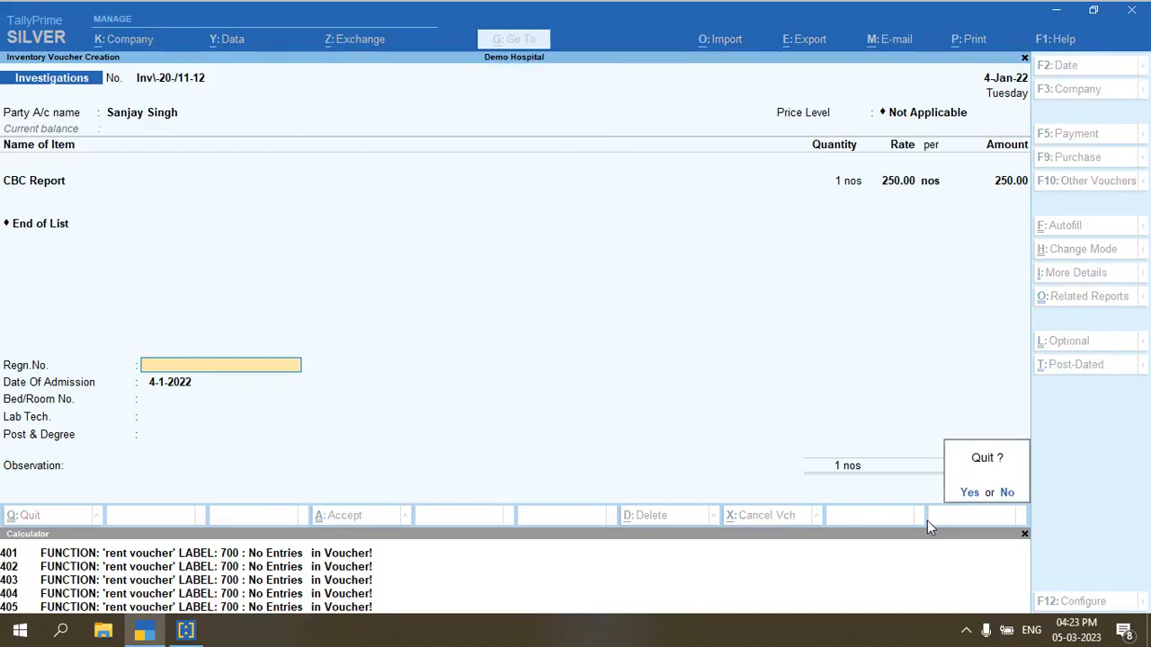
pyautogui.press('n')
# Preview the printed investigation report from the patient details down to the observations, and return to the voucher
pyautogui.hotkey('ctrl', 'p')
pyautogui.press('i')
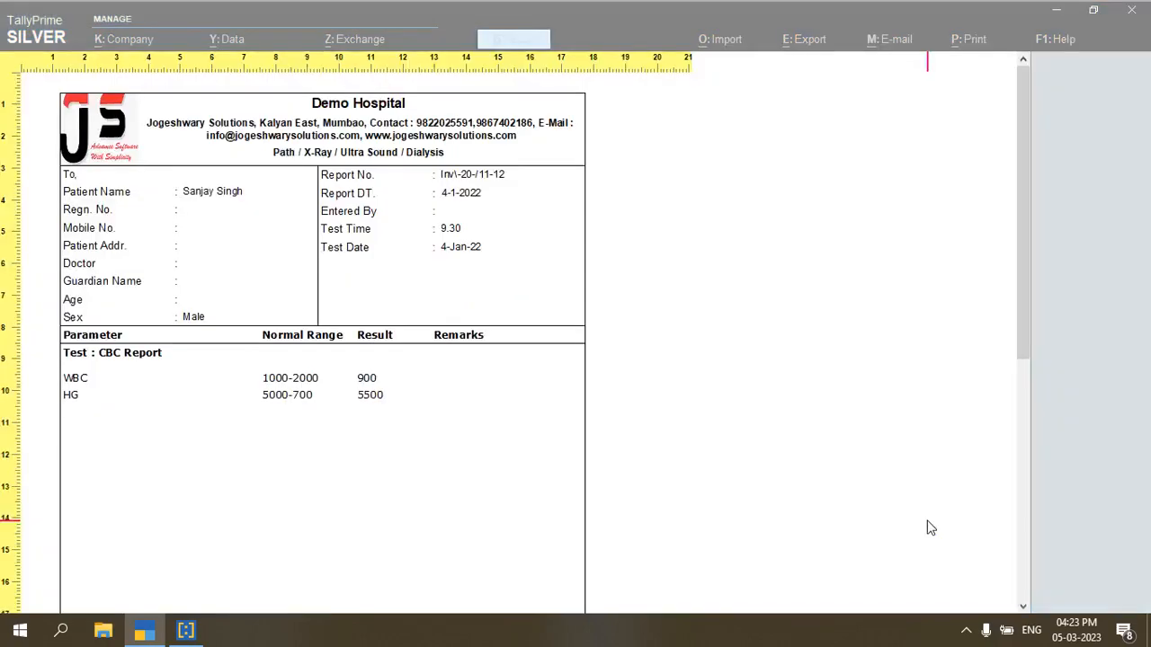
pyautogui.scroll(-3, 931, 528)
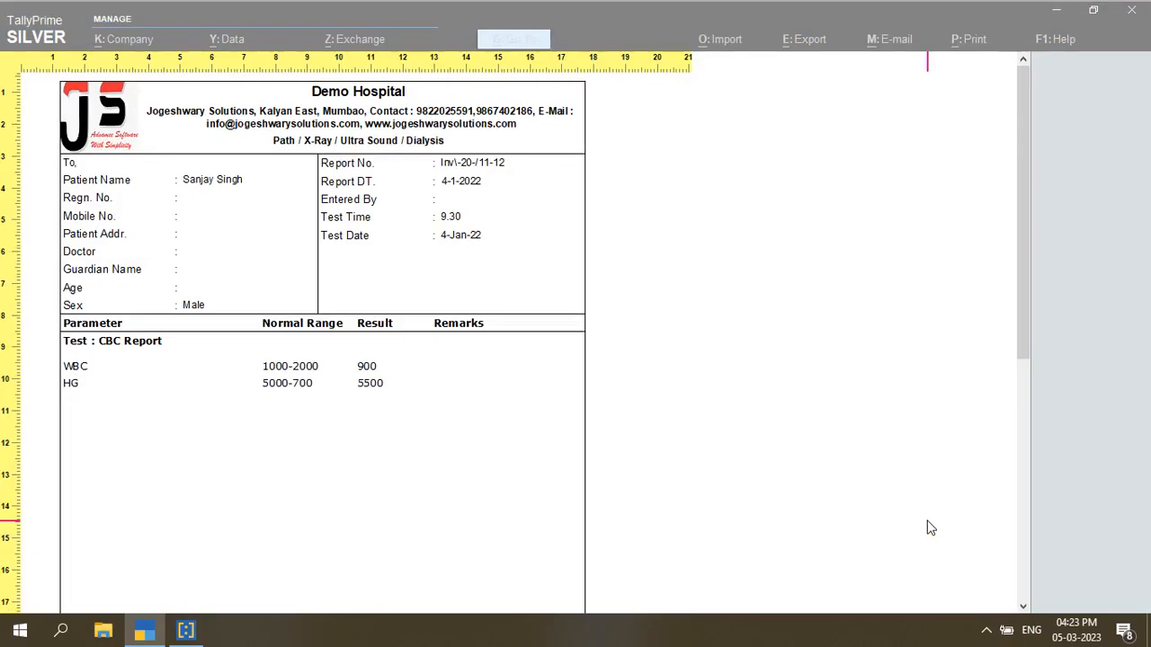
pyautogui.scroll(-9, 930, 528)
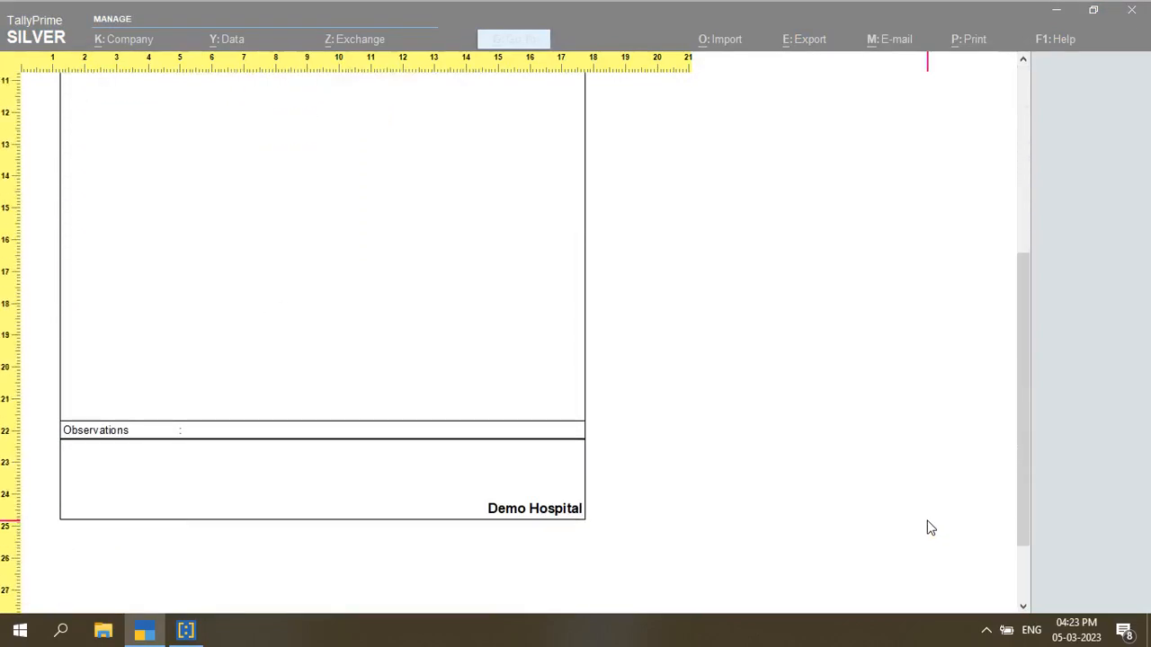
pyautogui.click(352, 442)
pyautogui.press('Escape')
pyautogui.press('Escape')
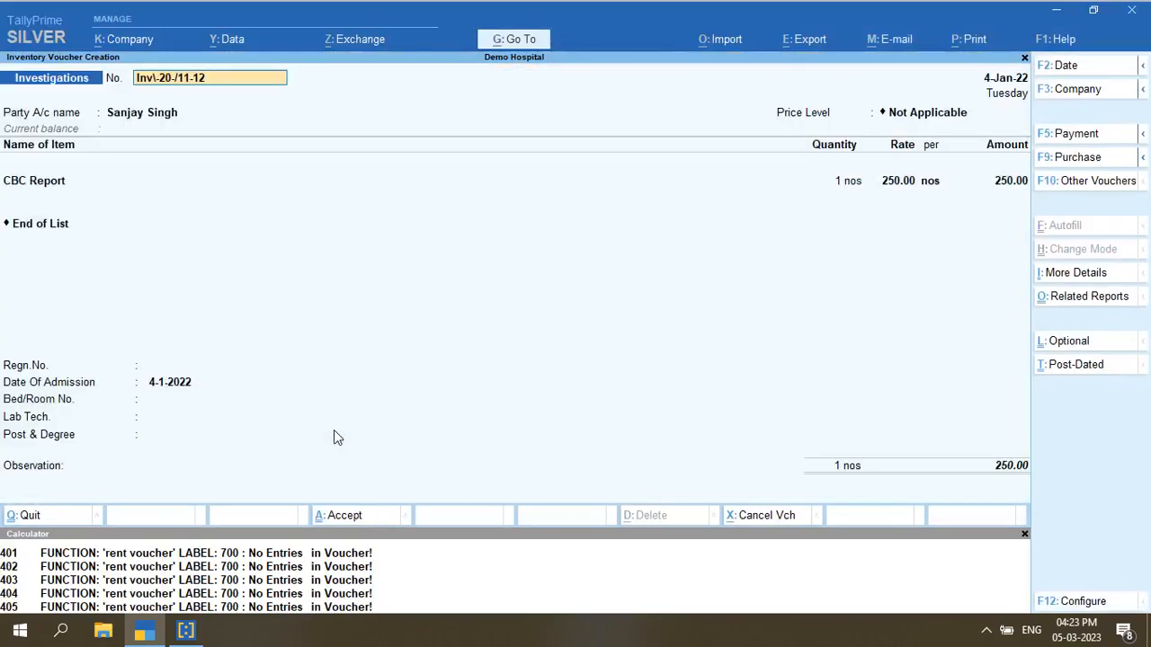
# Fill in the patient's registration number on the investigation voucher and enter the observation yuiop[]\777\
pyautogui.click(197, 472)
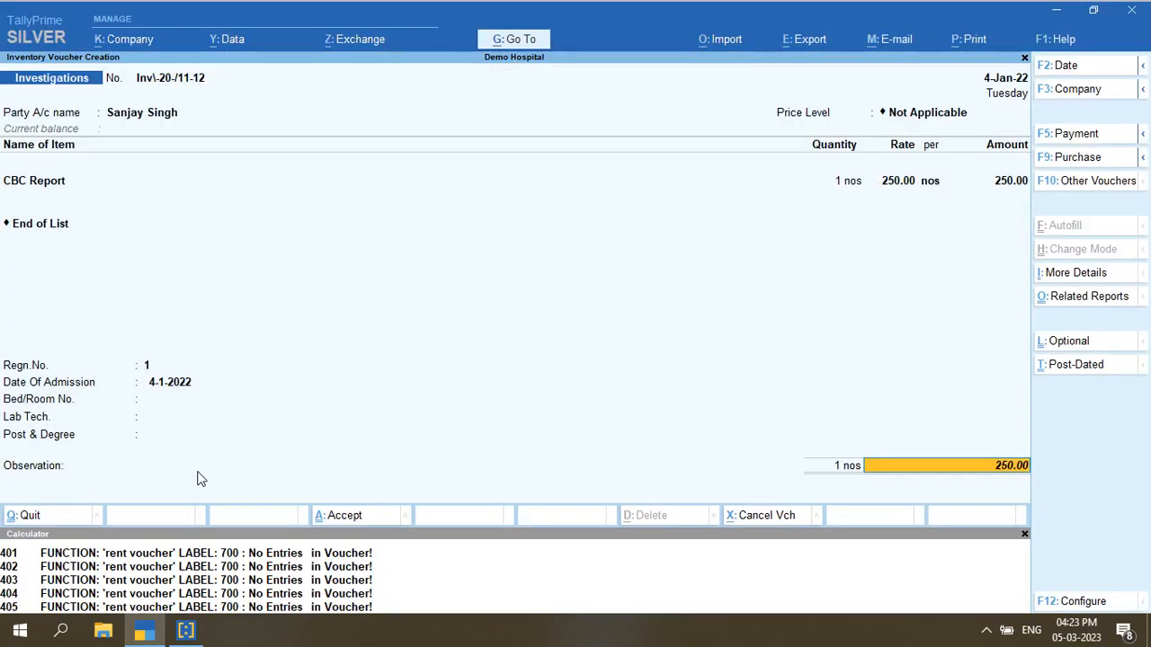
pyautogui.press('Return')
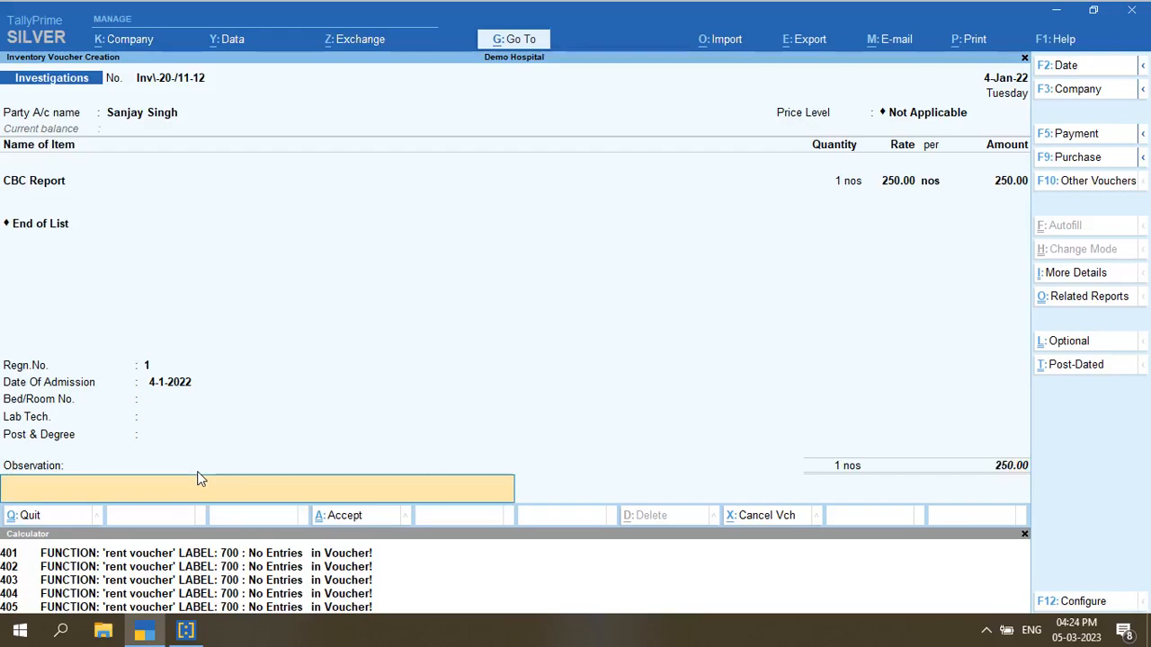
pyautogui.write('yuiop[]\\777\\]lkjh')
pyautogui.press('BackSpace')
pyautogui.press('BackSpace')
pyautogui.press('BackSpace')
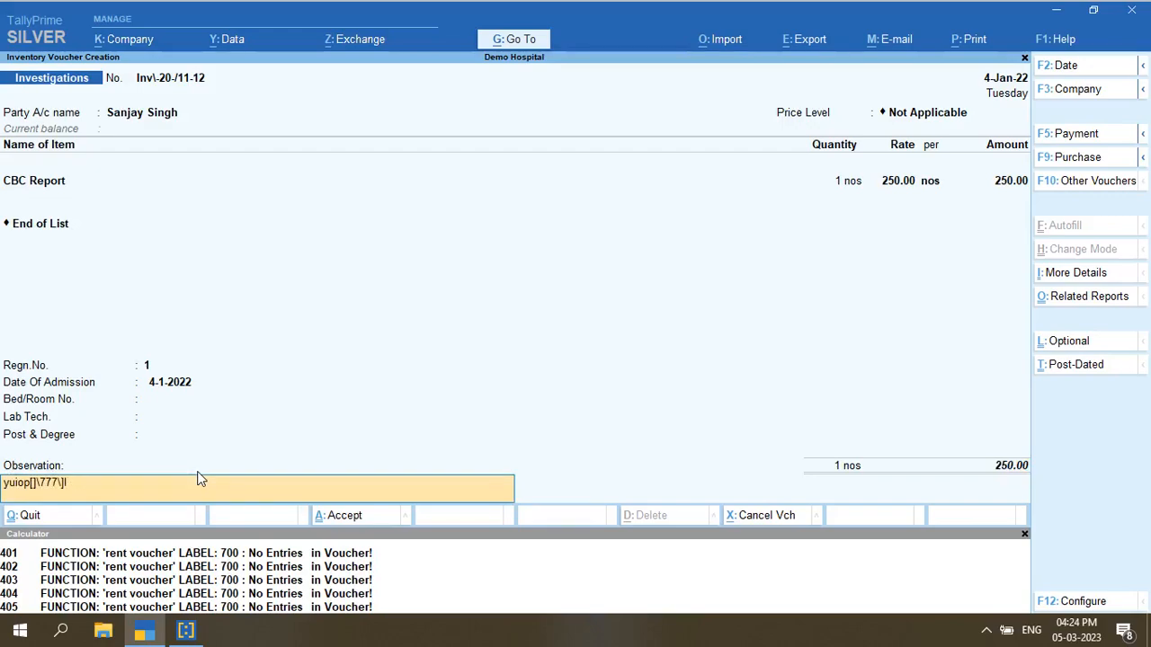
pyautogui.press('BackSpace')
pyautogui.press('Return')
pyautogui.press('Escape')
# Enter W as the lab technician on the investigation voucher, leaving the bed/room number and the post and degree blank
pyautogui.press('Up')
pyautogui.press('Up')
pyautogui.press('Up')
pyautogui.press('Up')
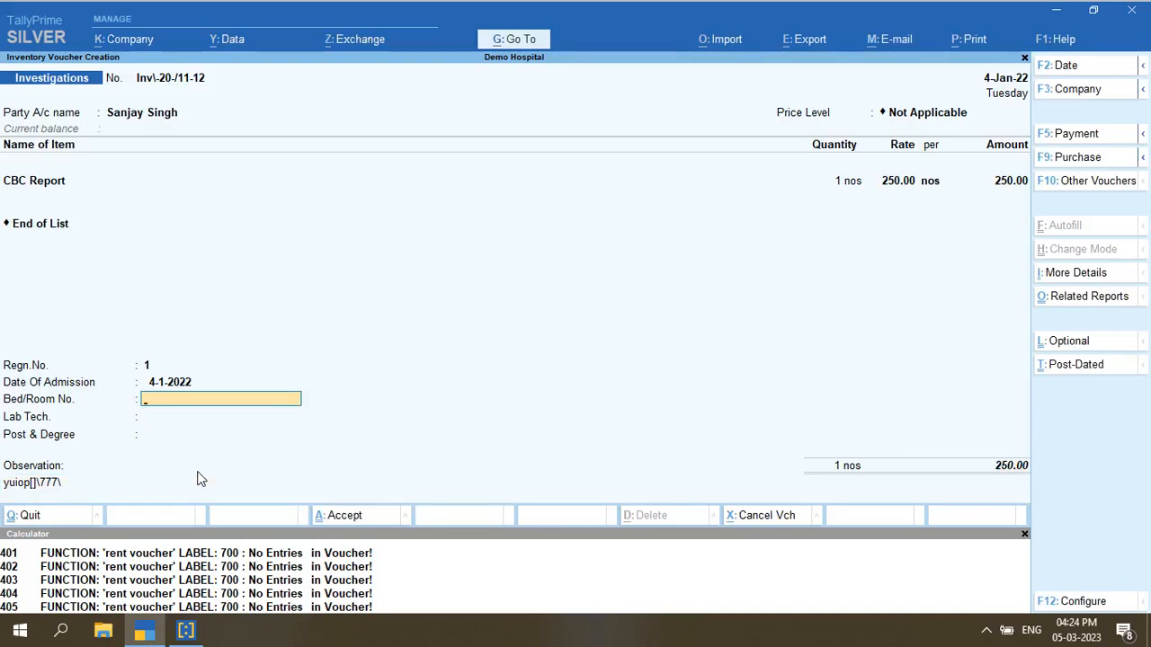
pyautogui.press('Down')
pyautogui.press('Down')
pyautogui.press('Up')
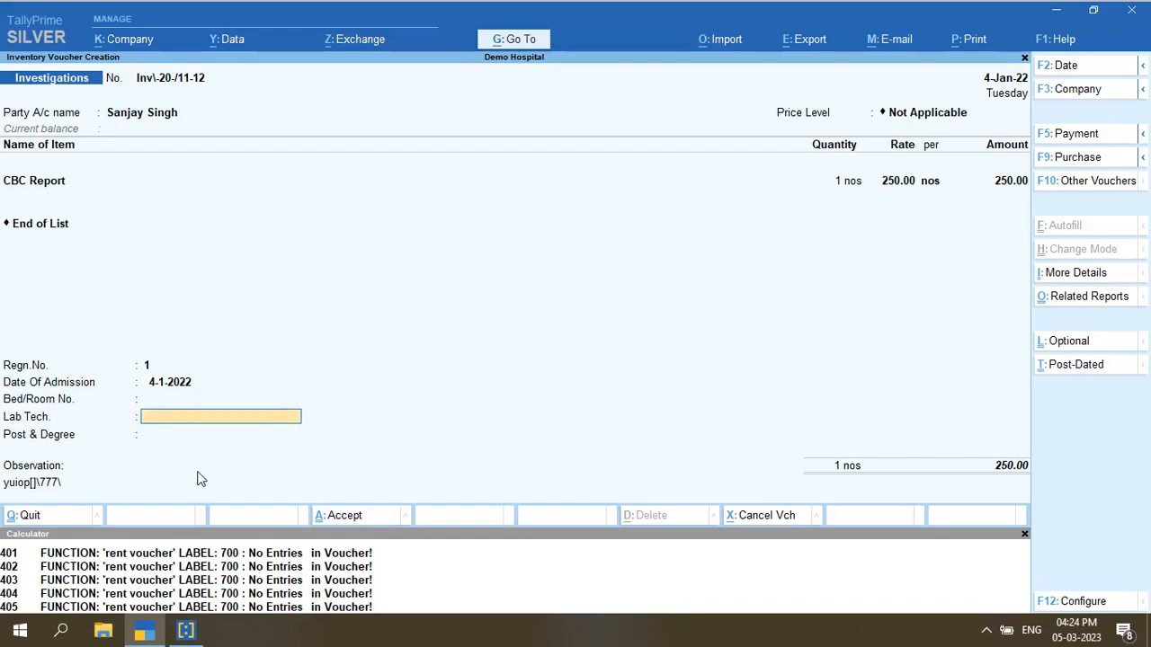
pyautogui.write('w')
pyautogui.press('Return')
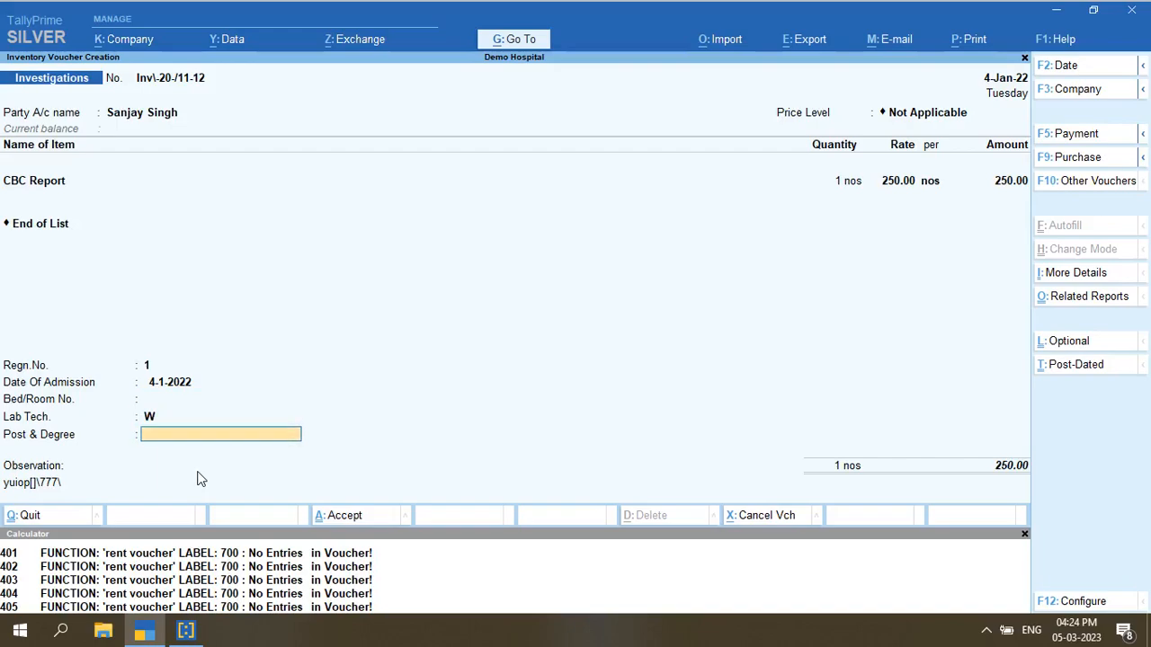
pyautogui.press('Return')
pyautogui.press('Return')
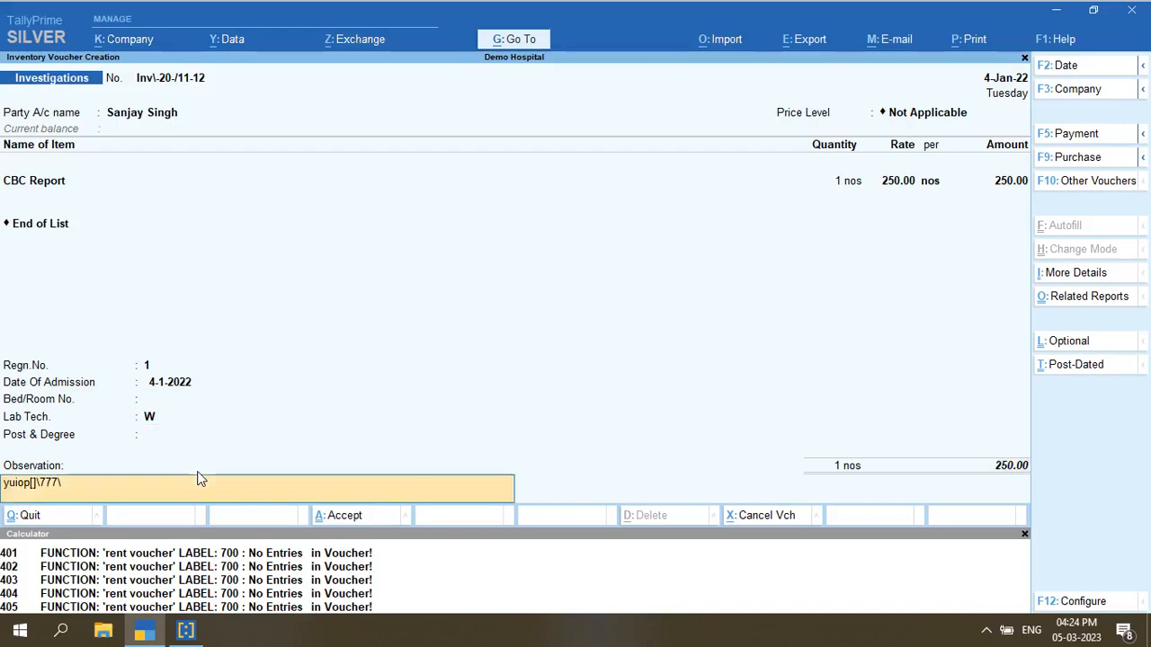
# Replace the investigation voucher's observation text with ABBJd;y'uio
pyautogui.press('Up')
pyautogui.press('Up')
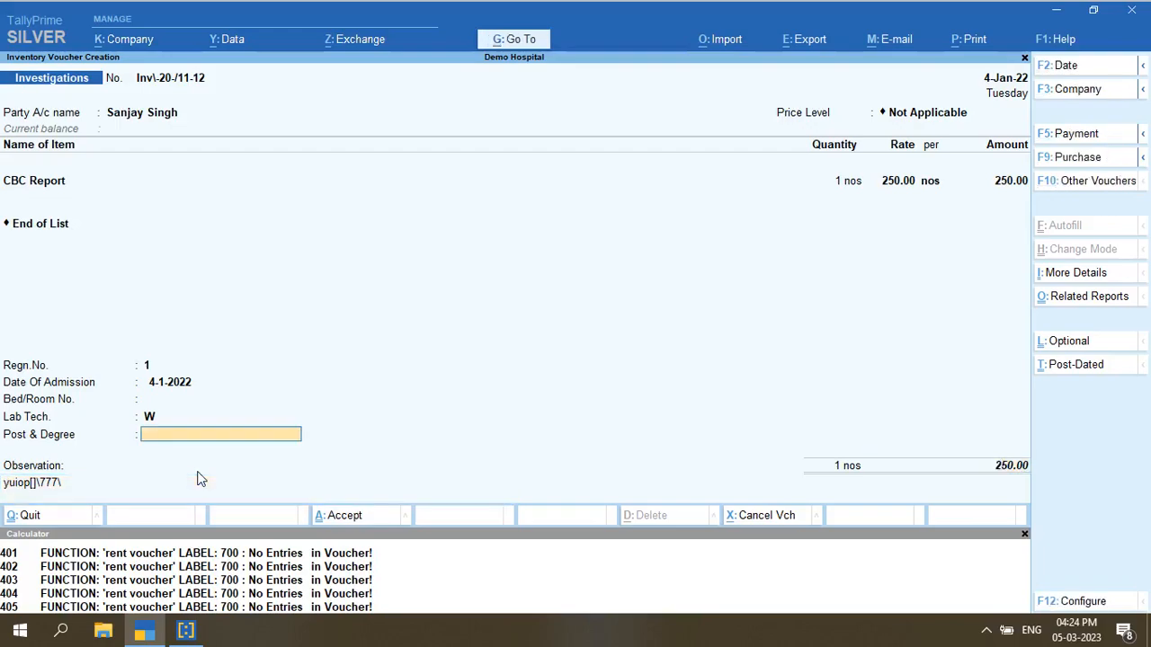
pyautogui.press('Return')
pyautogui.press('Return')
pyautogui.press('BackSpace')
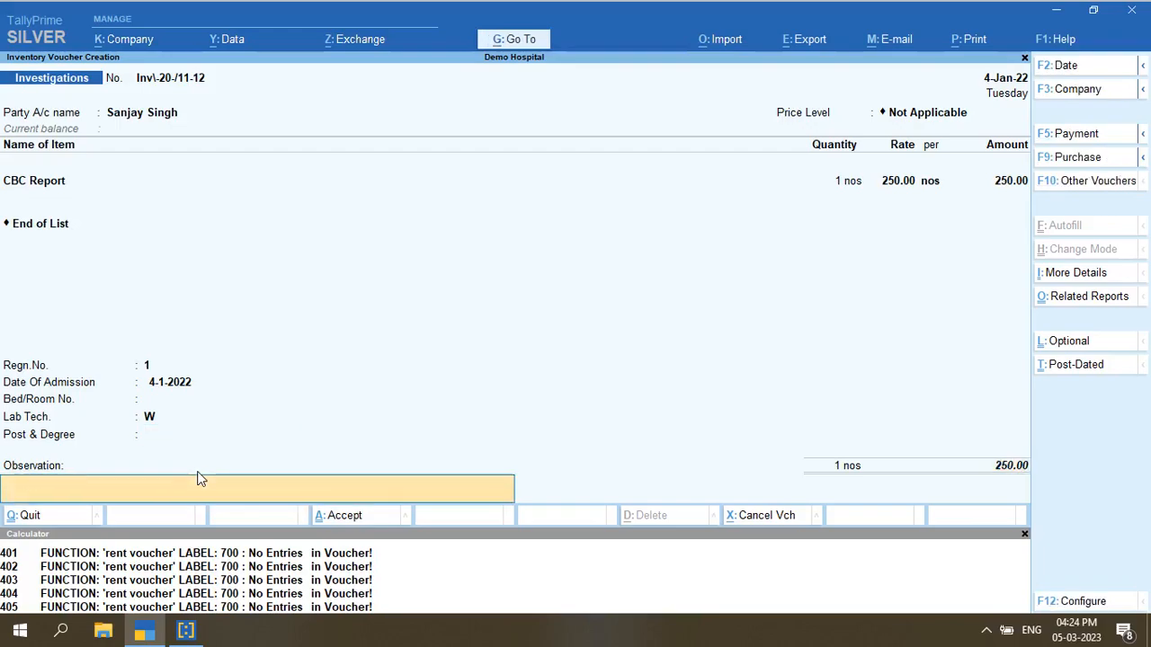
pyautogui.write("ABBJd;y'uio")
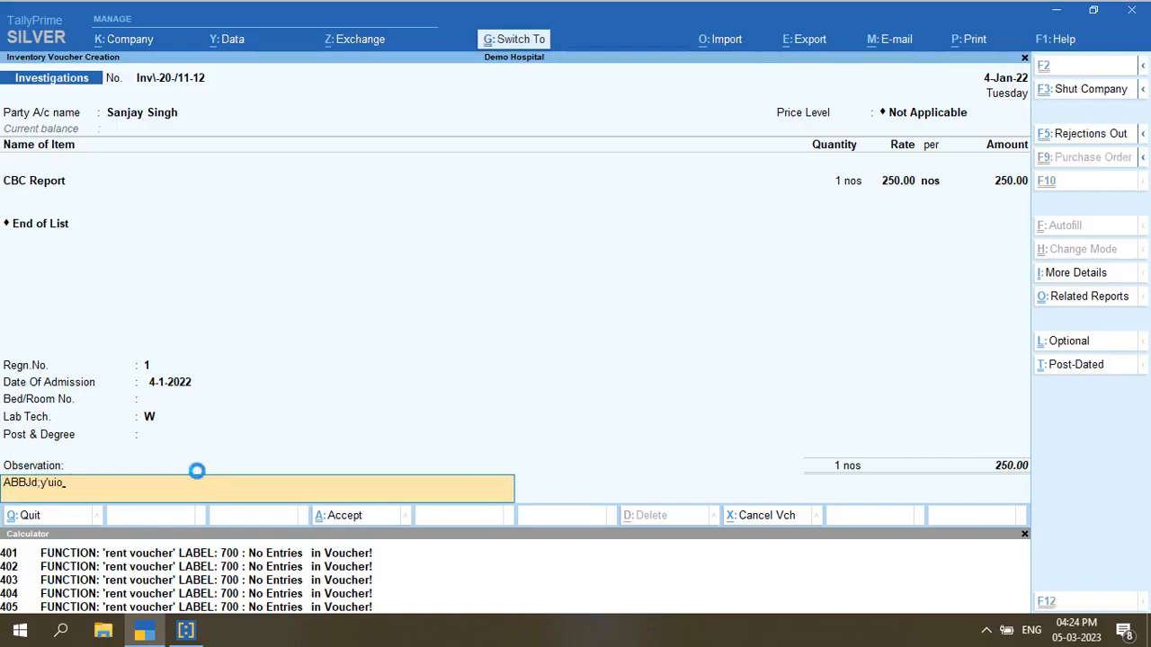
# Preview the printed investigation report, examine its observation and lab technician lines, and return to the voucher
pyautogui.hotkey('ctrl', 'a')
pyautogui.press('i')
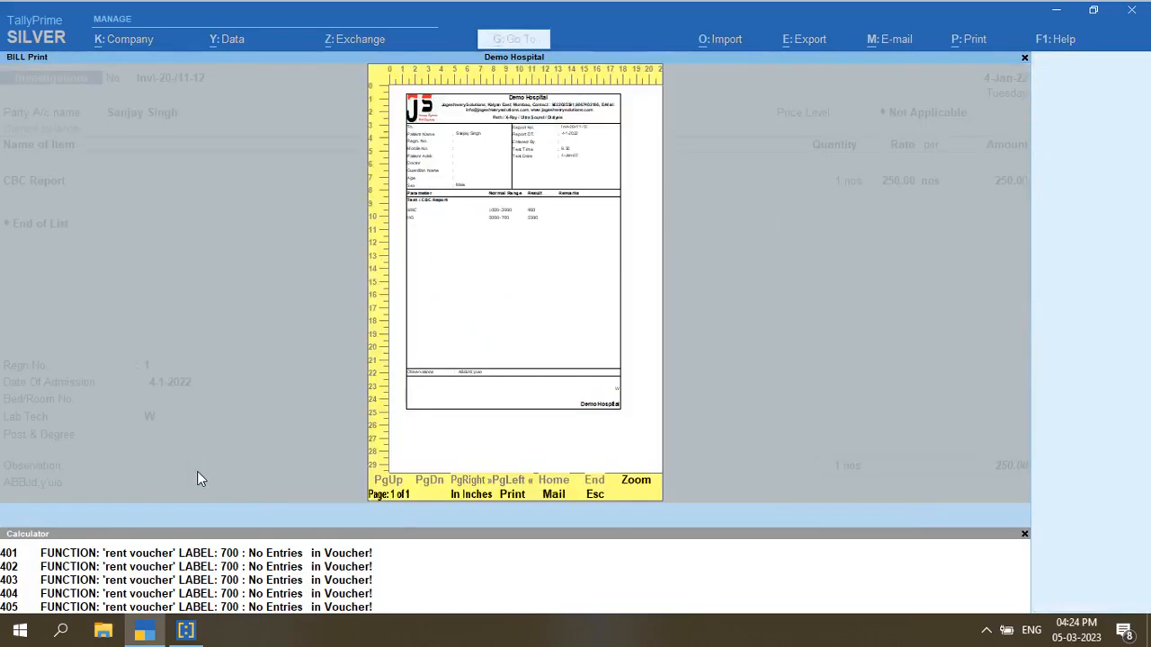
pyautogui.hotkey('alt', 'z')
pyautogui.press('Down')
pyautogui.press('Down')
pyautogui.press('Down')
pyautogui.press('Down')
pyautogui.press('Down')
pyautogui.press('Down')
pyautogui.press('Down')
pyautogui.press('Down')
pyautogui.press('Down')
pyautogui.press('Down')
pyautogui.press('Down')
pyautogui.press('Down')
pyautogui.press('Down')
pyautogui.press('Down')
pyautogui.press('Down')
pyautogui.scroll(-3, 198, 472)
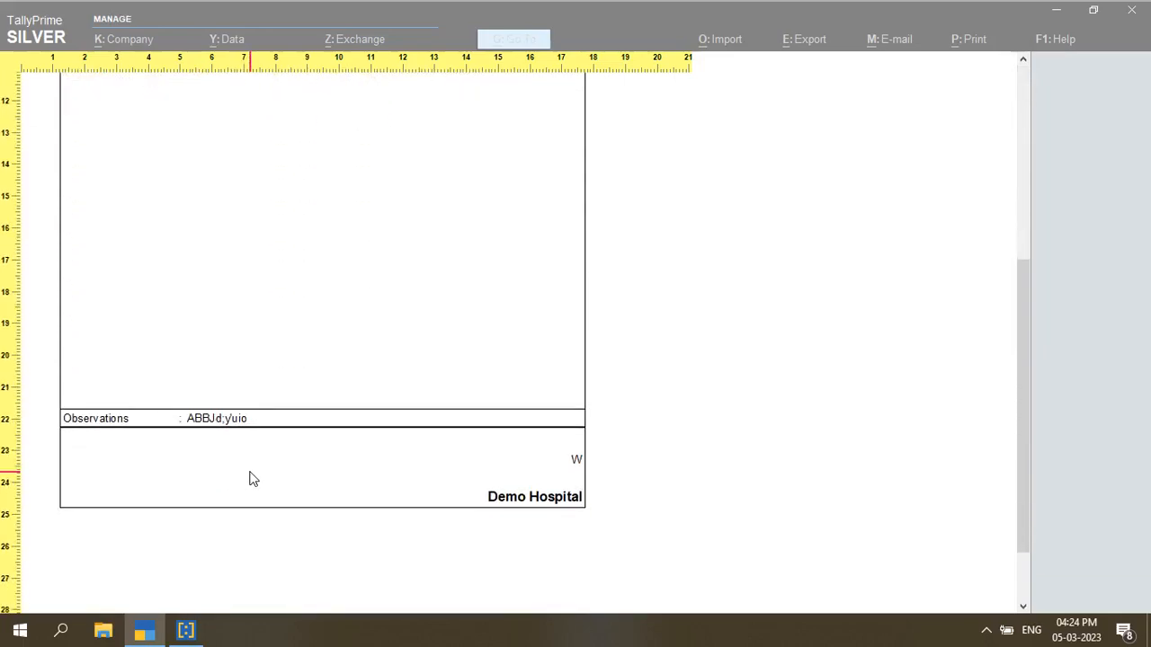
pyautogui.press('Escape')
pyautogui.press('Escape')
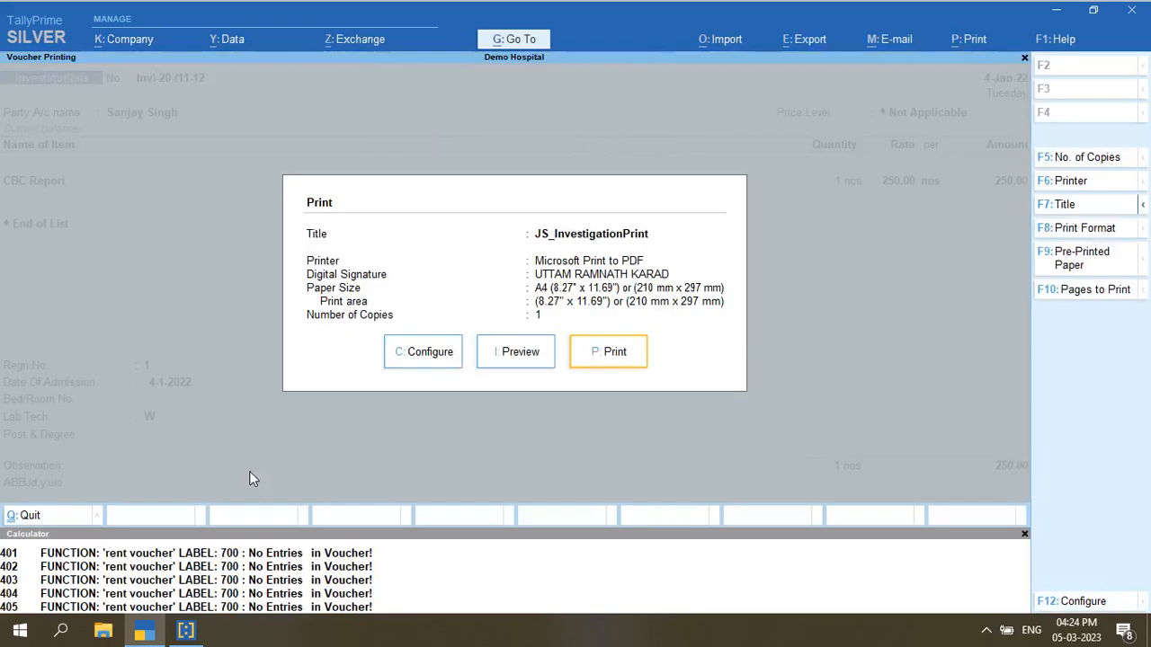
pyautogui.press('Escape')
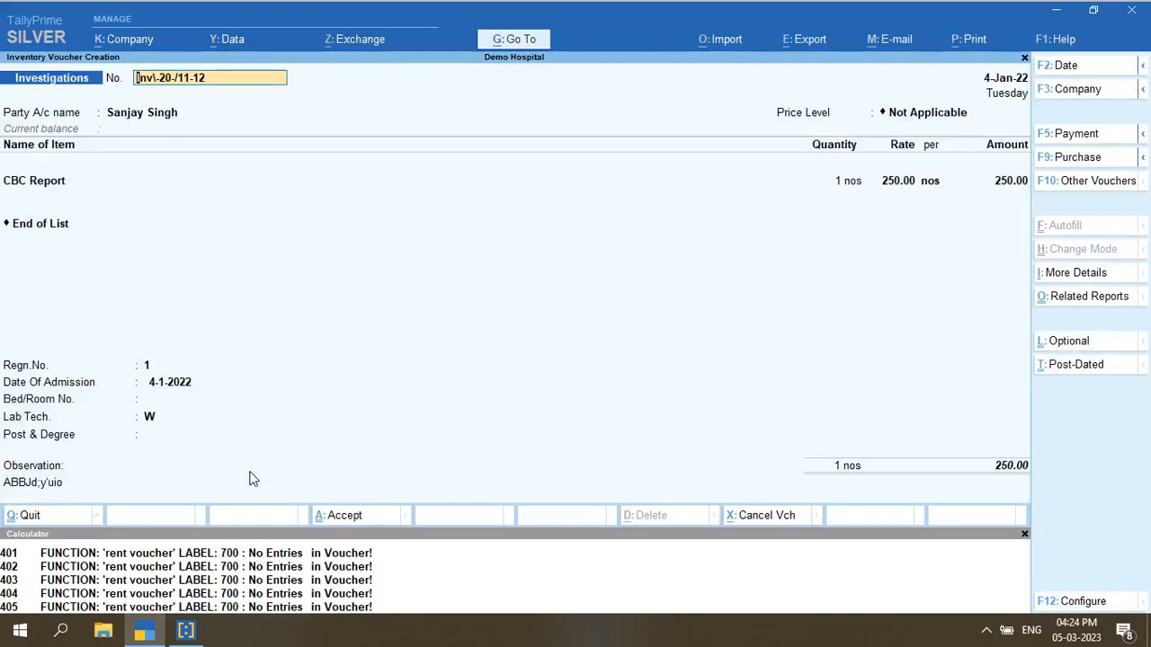
# Save the completed investigation voucher and return to the list of IPD functions
pyautogui.hotkey('ctrl', 'a')
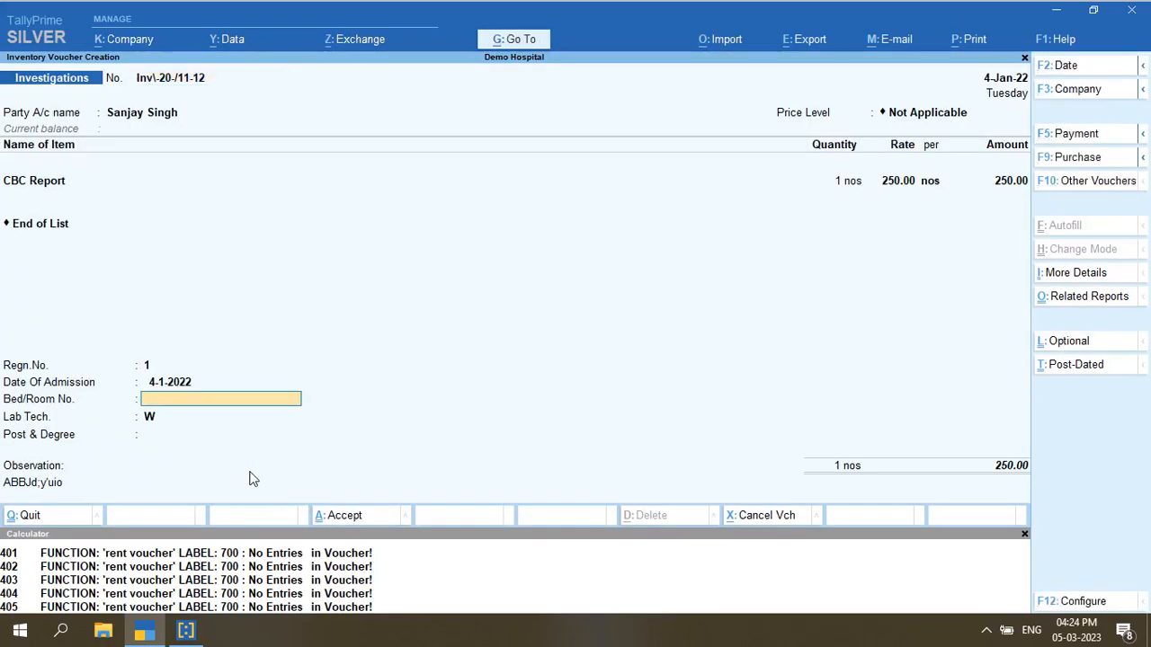
pyautogui.press('Return')
pyautogui.press('Return')
pyautogui.press('Return')
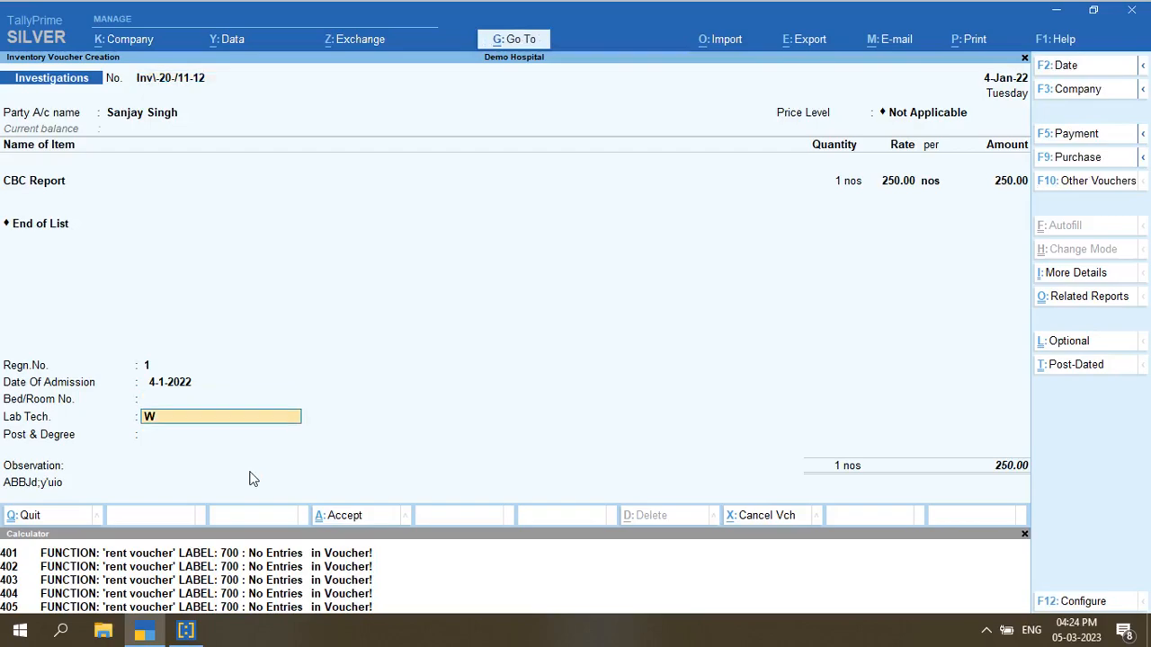
pyautogui.press('Return')
pyautogui.press('Return')
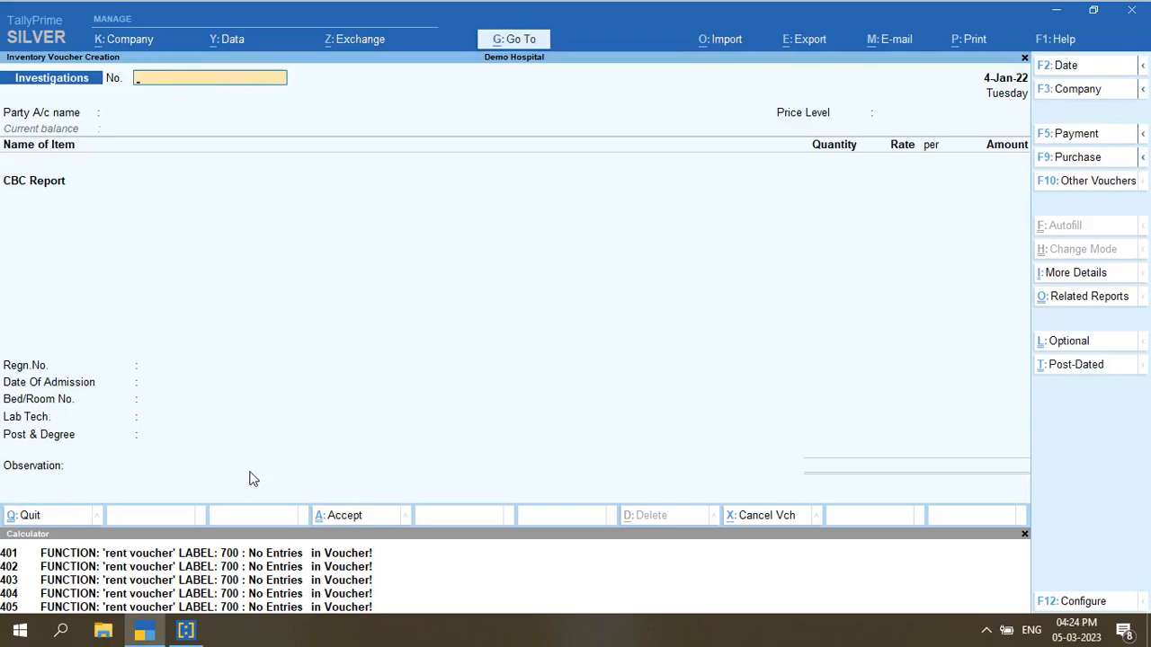
pyautogui.press('Escape')
pyautogui.press('Return')
pyautogui.press('Escape')
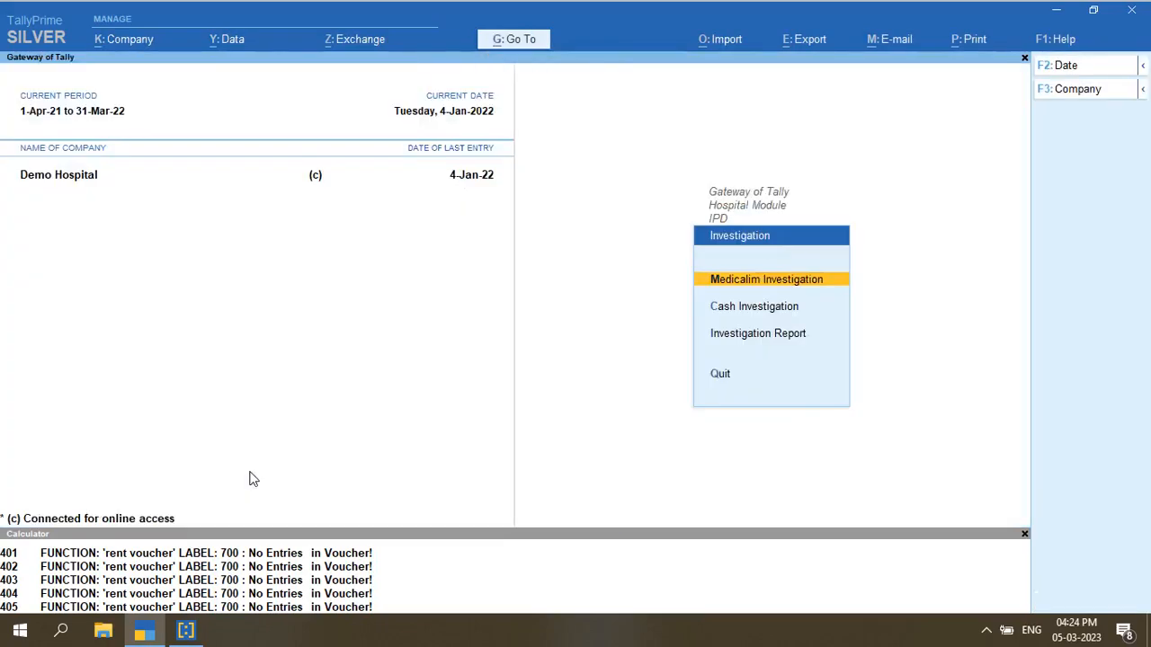
pyautogui.press('Escape')
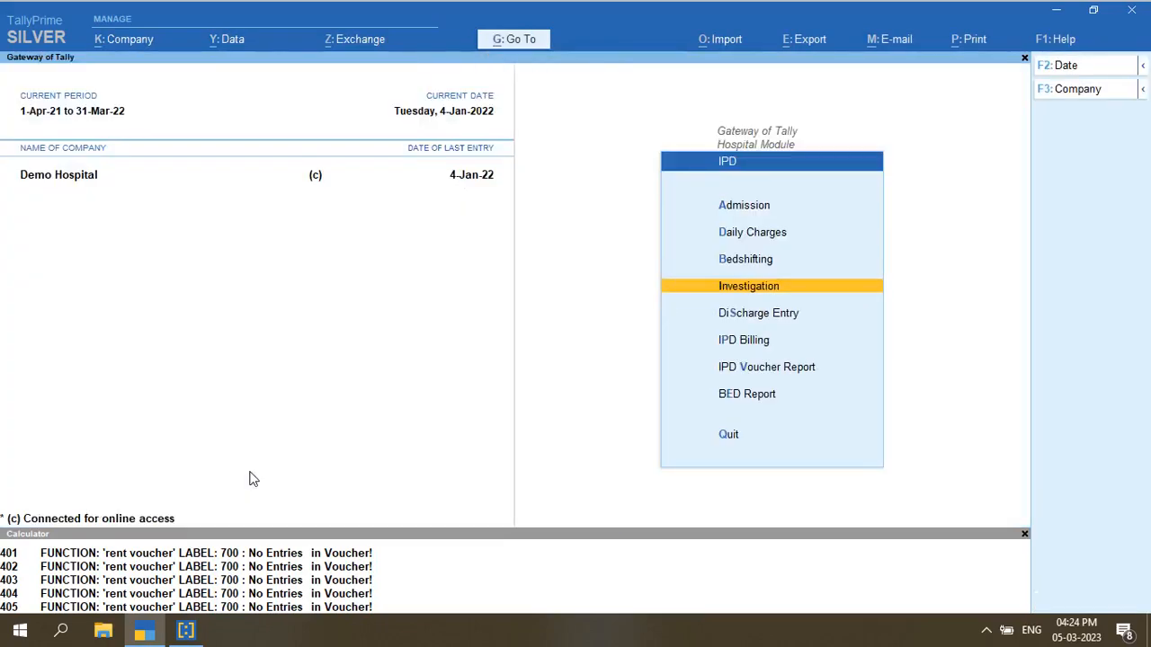
pyautogui.press('Up')
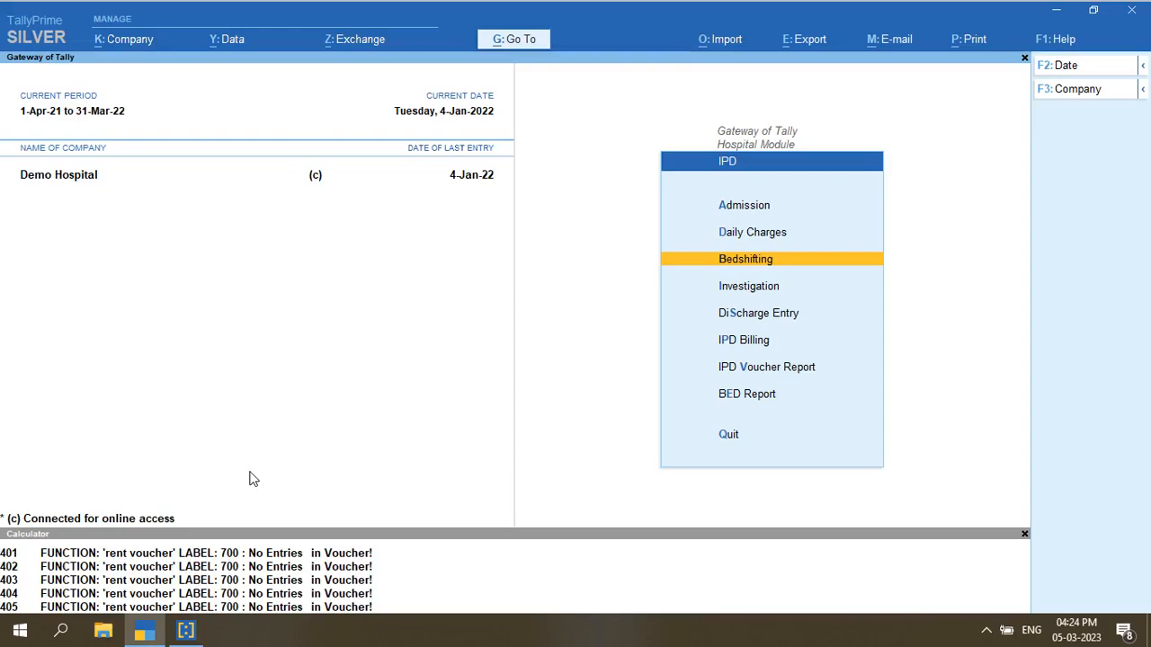
pyautogui.press('Down')
pyautogui.press('Down')
pyautogui.press('Down')
pyautogui.press('Down')
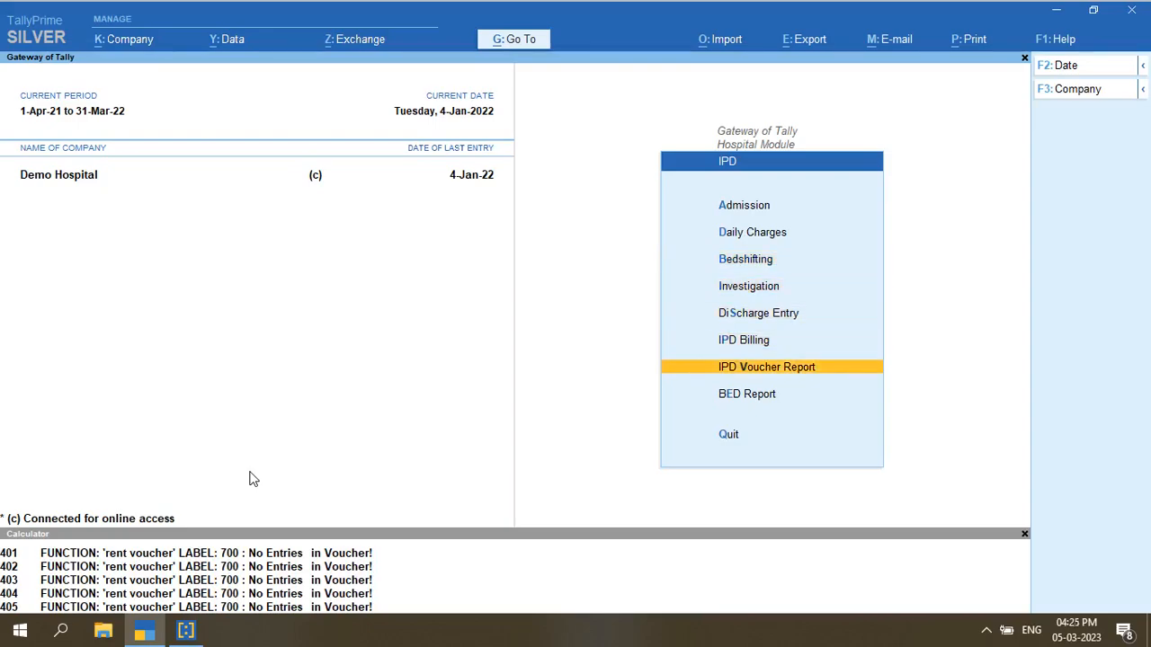
pyautogui.press('Up')
pyautogui.press('Up')
pyautogui.press('Up')
pyautogui.press('Up')
pyautogui.press('Up')
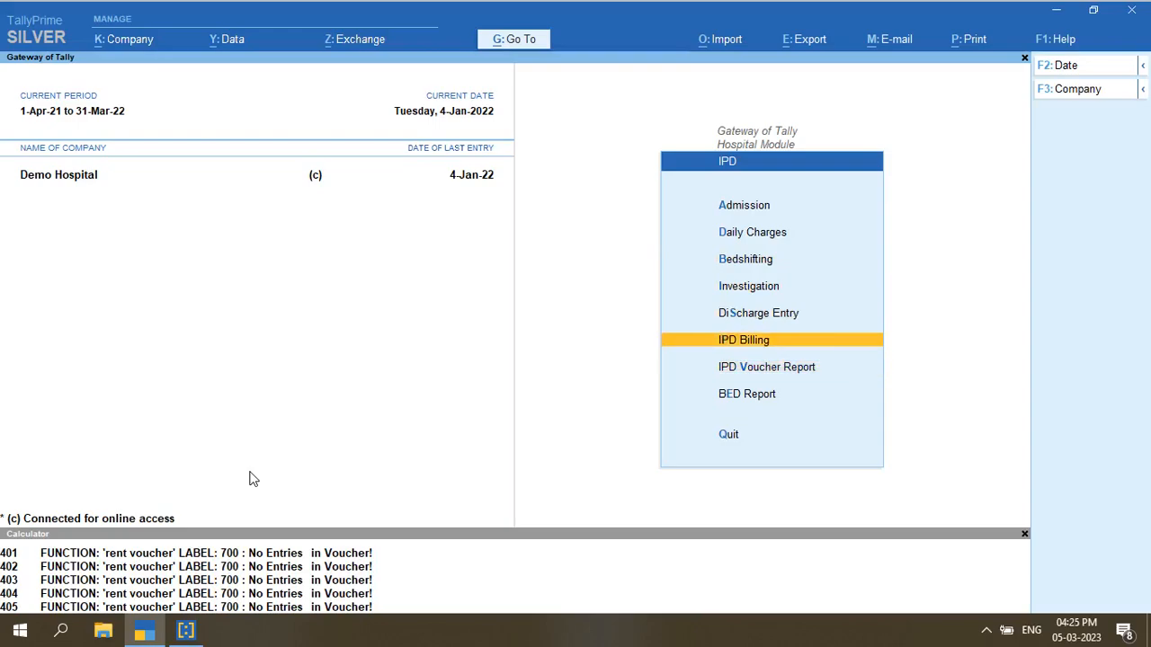
# Start a new discharge entry from the IPD functions
pyautogui.press('Down')
pyautogui.press('Down')
pyautogui.press('Down')
pyautogui.press('Down')
pyautogui.press('Up')
pyautogui.press('Down')
pyautogui.press('Up')
pyautogui.press('Return')
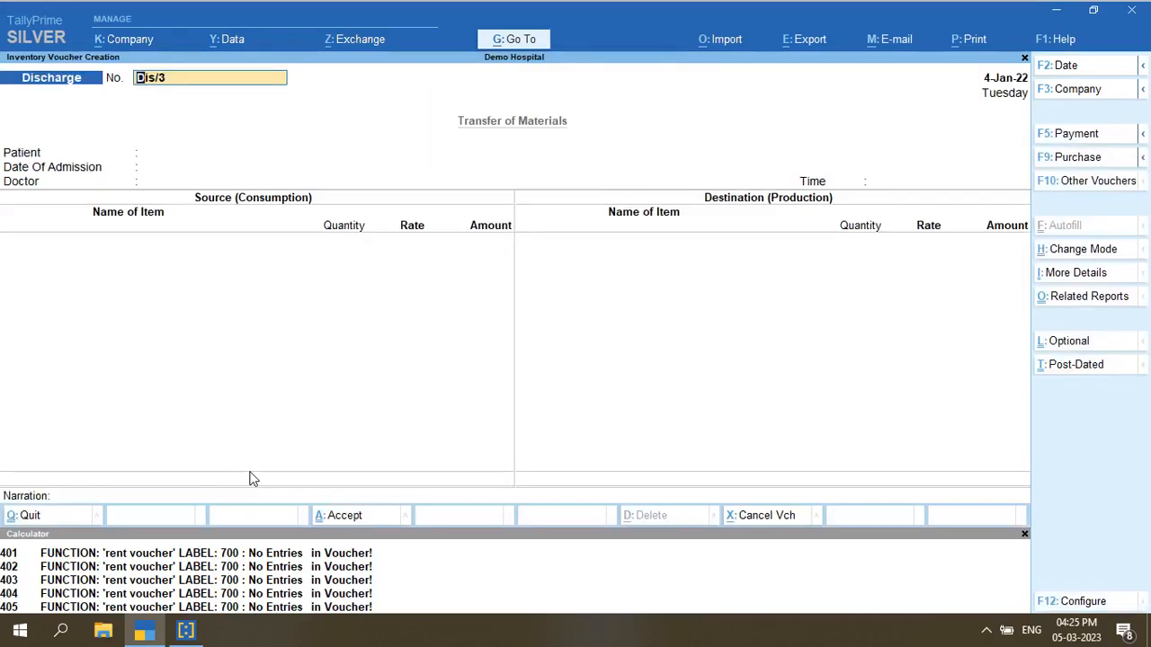
# Number the discharge voucher Dis/355 and choose the same patient with the admission date 4-1-2022 and the attending doctor
pyautogui.press('Return')
pyautogui.press('Return')
pyautogui.write('55')
pyautogui.press('Return')
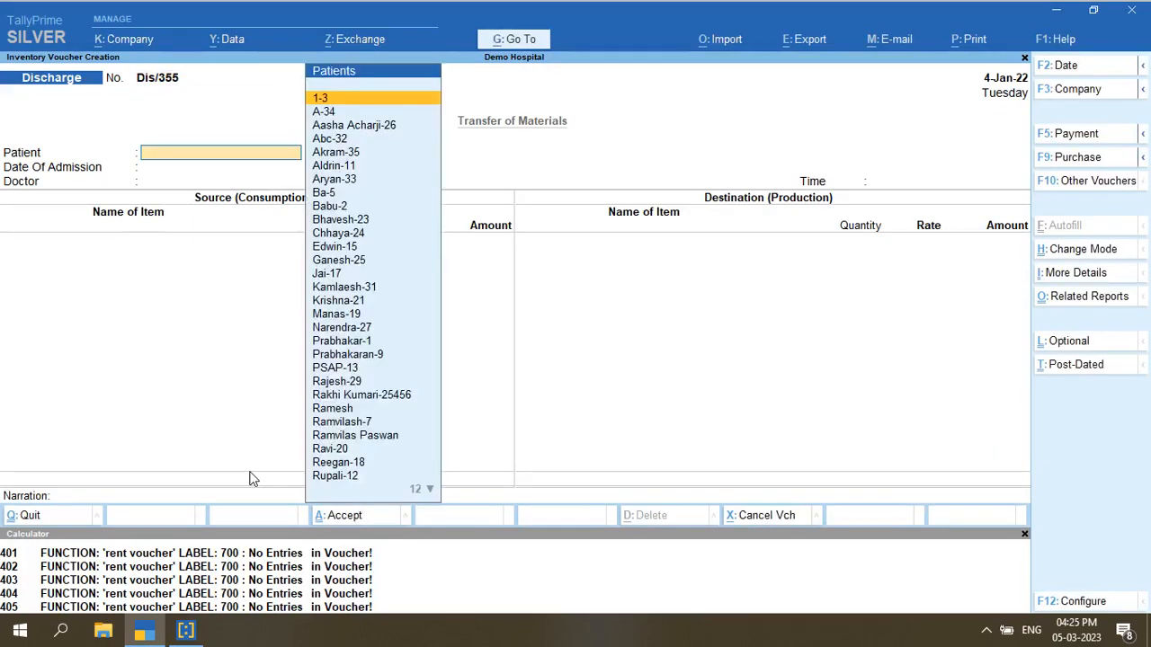
pyautogui.write('Sanj')
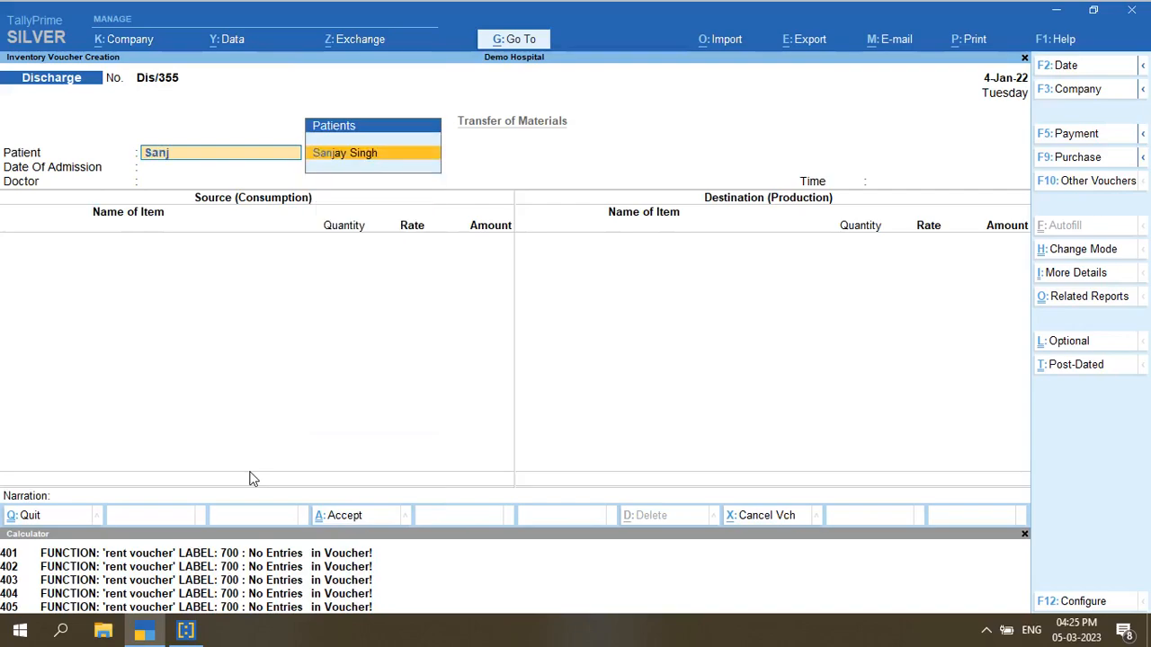
pyautogui.press('Return')
pyautogui.press('Down')
pyautogui.press('Return')
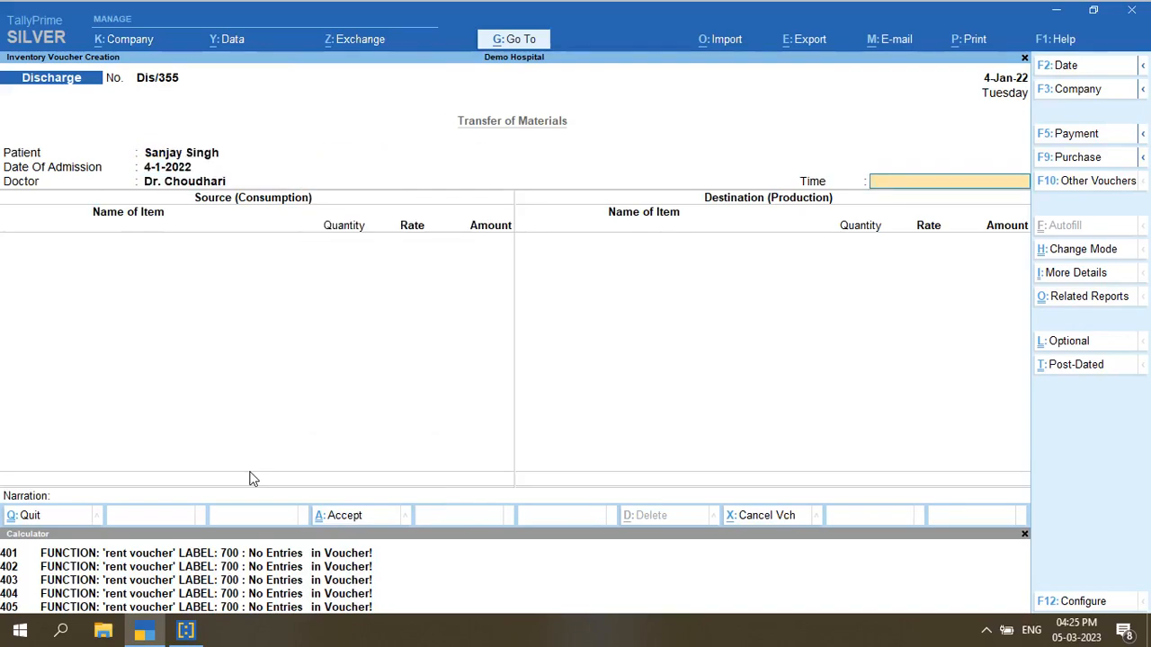
# Set the discharge voucher's date to 5-Jan-22 and the discharge time to 11.30
pyautogui.press('F2')
pyautogui.write('5')
pyautogui.press('Return')
pyautogui.write('11.30')
pyautogui.press('Return')
# Add the bed Be101 as the source item with a quantity of 2 Day and no description
pyautogui.press('Down')
pyautogui.press('Down')
pyautogui.press('Down')
pyautogui.press('Down')
pyautogui.press('Up')
pyautogui.press('Return')
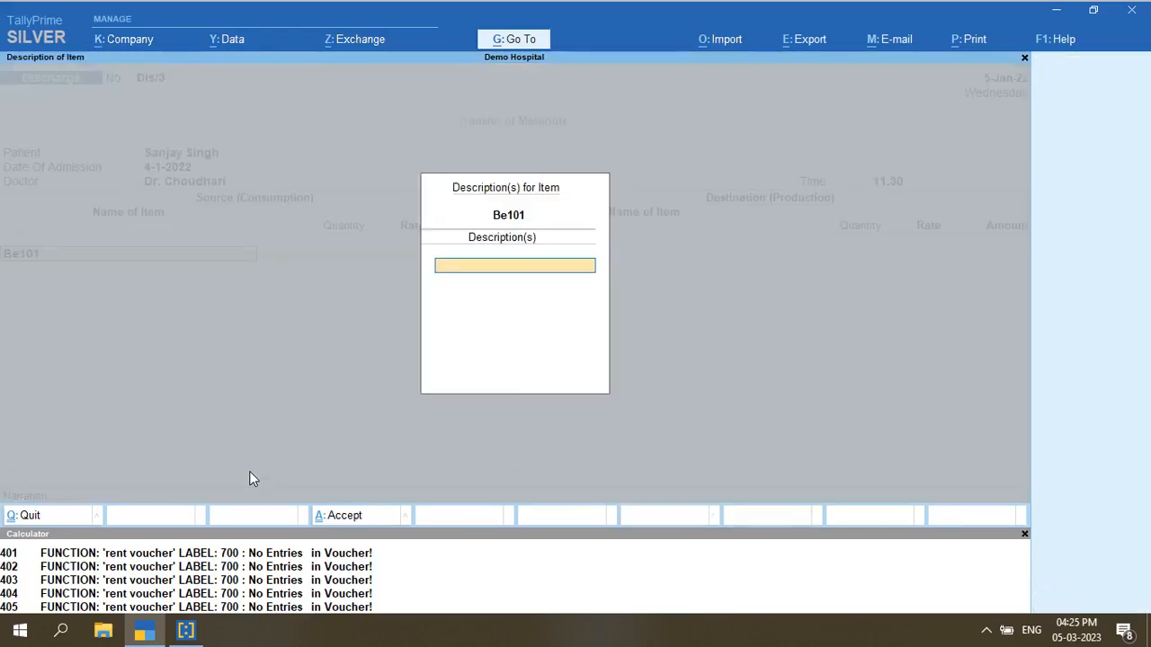
pyautogui.press('Return')
pyautogui.write('1')
pyautogui.press('BackSpace')
pyautogui.write('2')
pyautogui.press('Return')
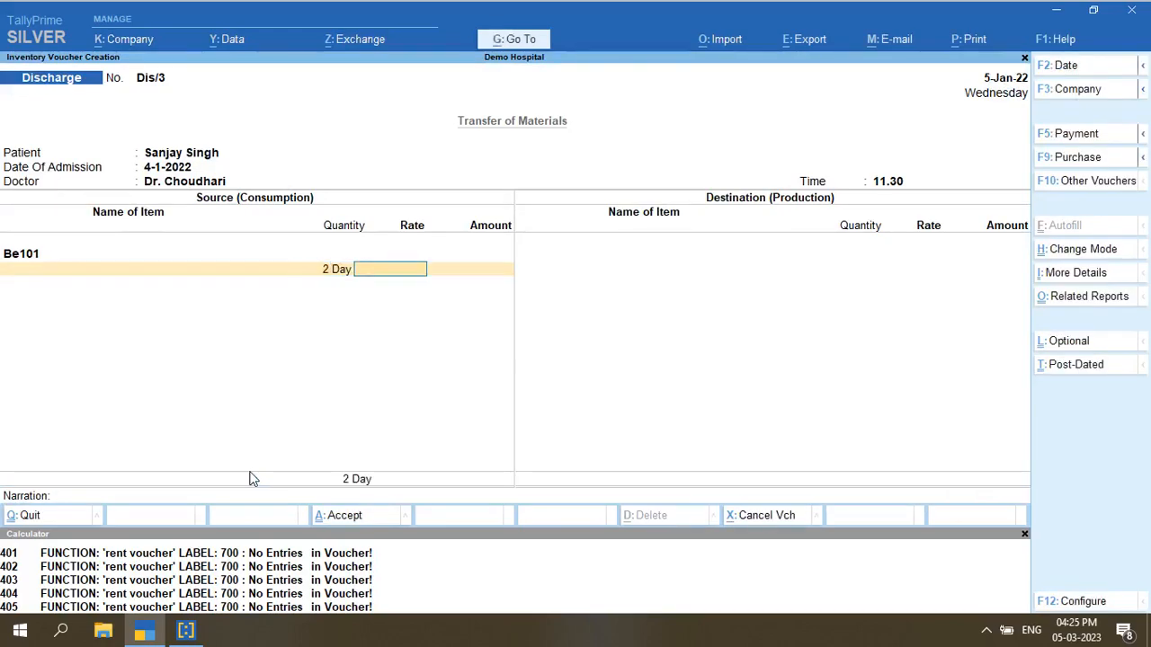
# Change the discharge voucher number to 56666 and save the voucher
pyautogui.hotkey('ctrl', 'a')
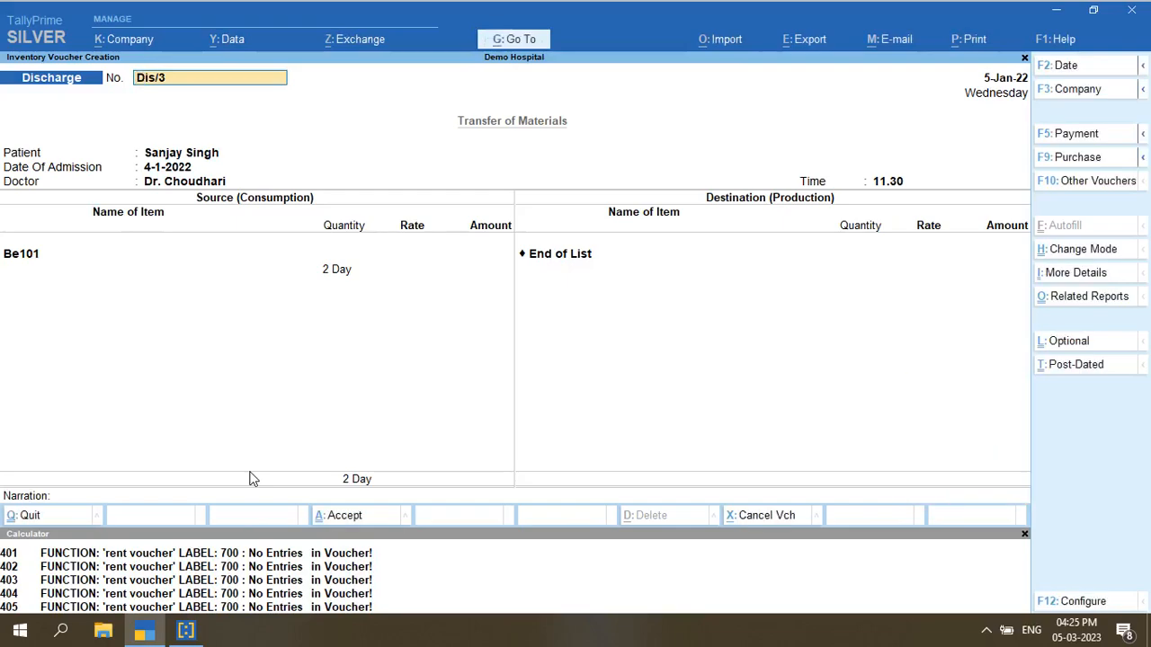
pyautogui.write('56666')
pyautogui.press('Return')
pyautogui.hotkey('ctrl', 'a')
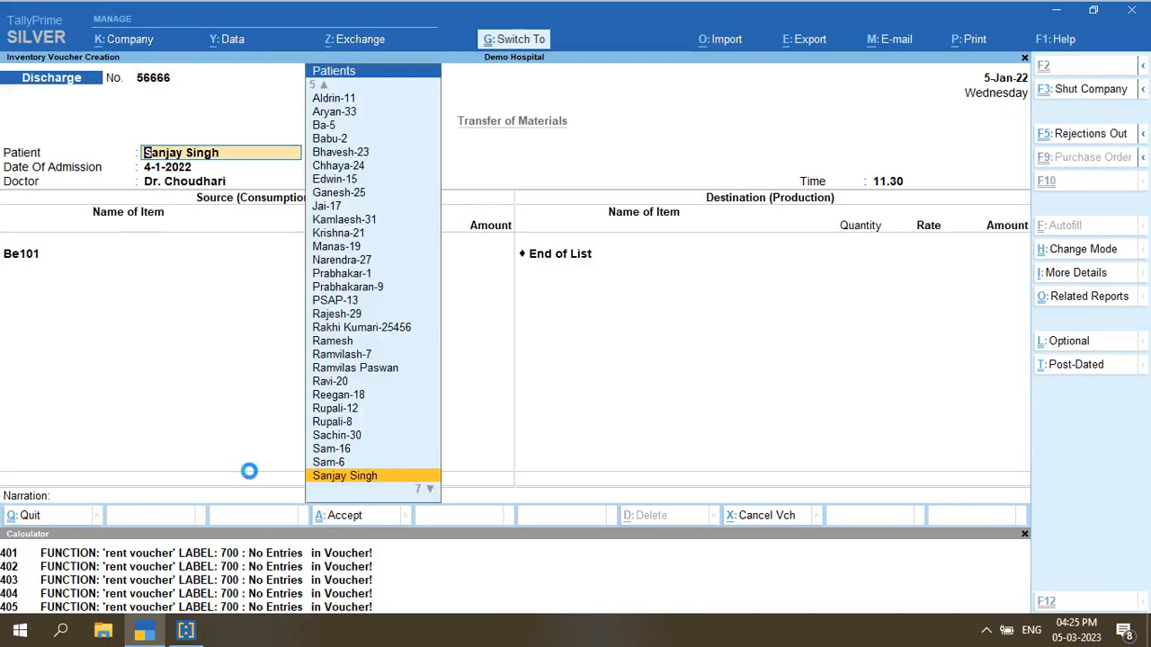
# Quit the new blank discharge entry and return to the Gateway of Tally
pyautogui.press('Escape')
pyautogui.press('Escape')
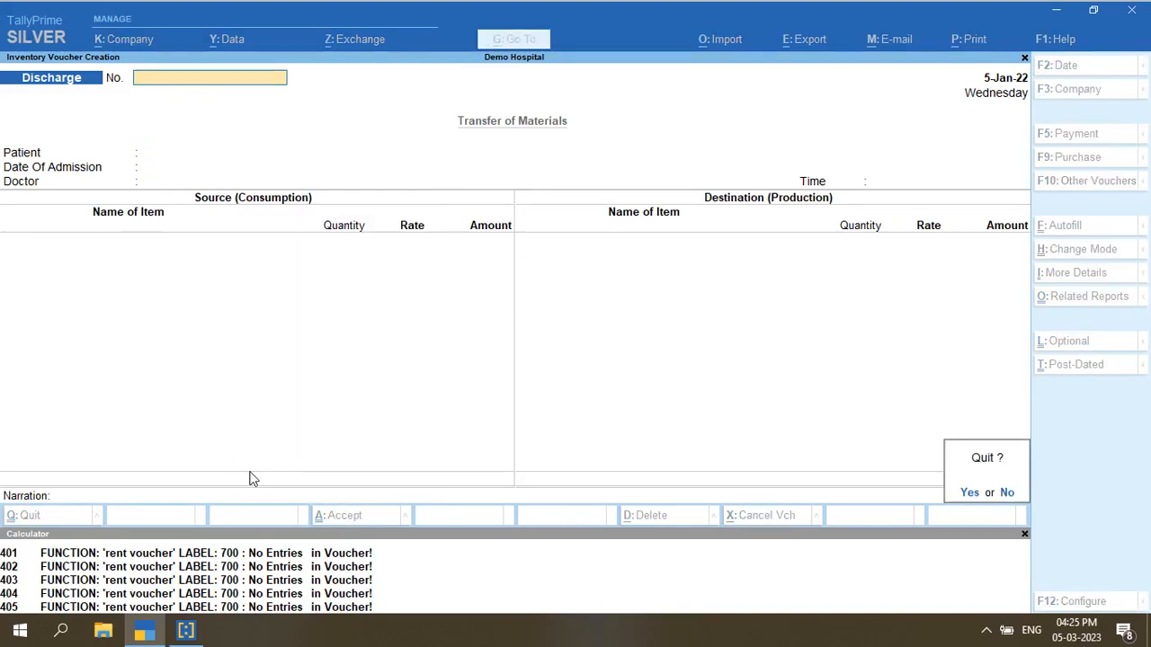
pyautogui.press('y')
pyautogui.press('Down')
pyautogui.press('Down')
pyautogui.press('Escape')
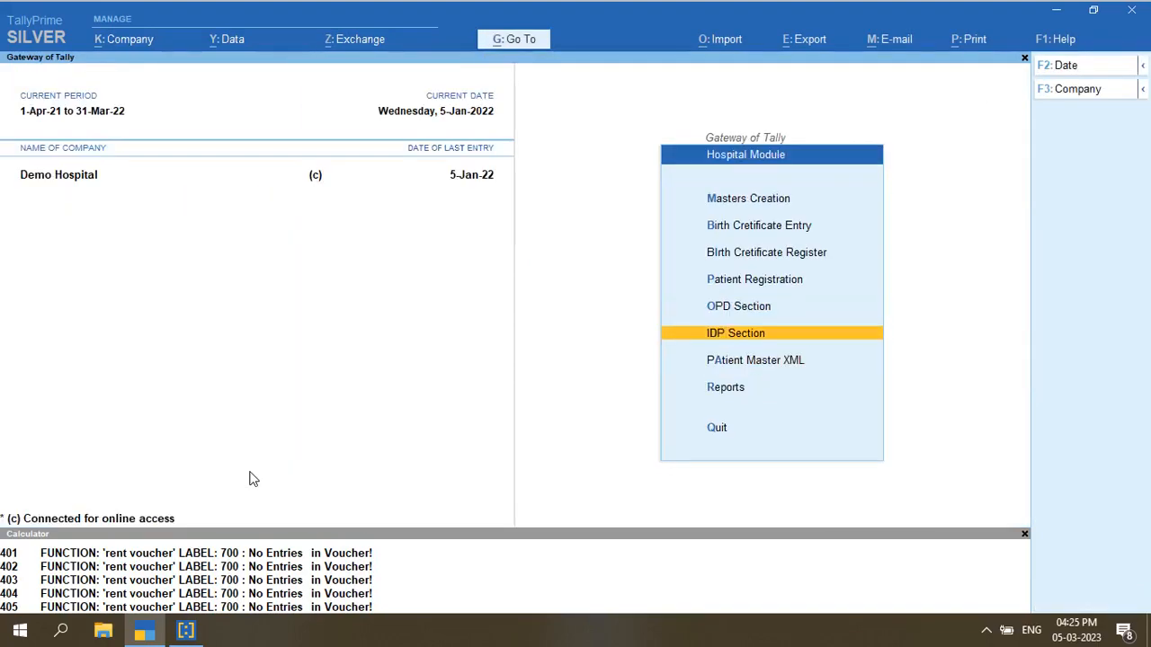
pyautogui.press('Escape')
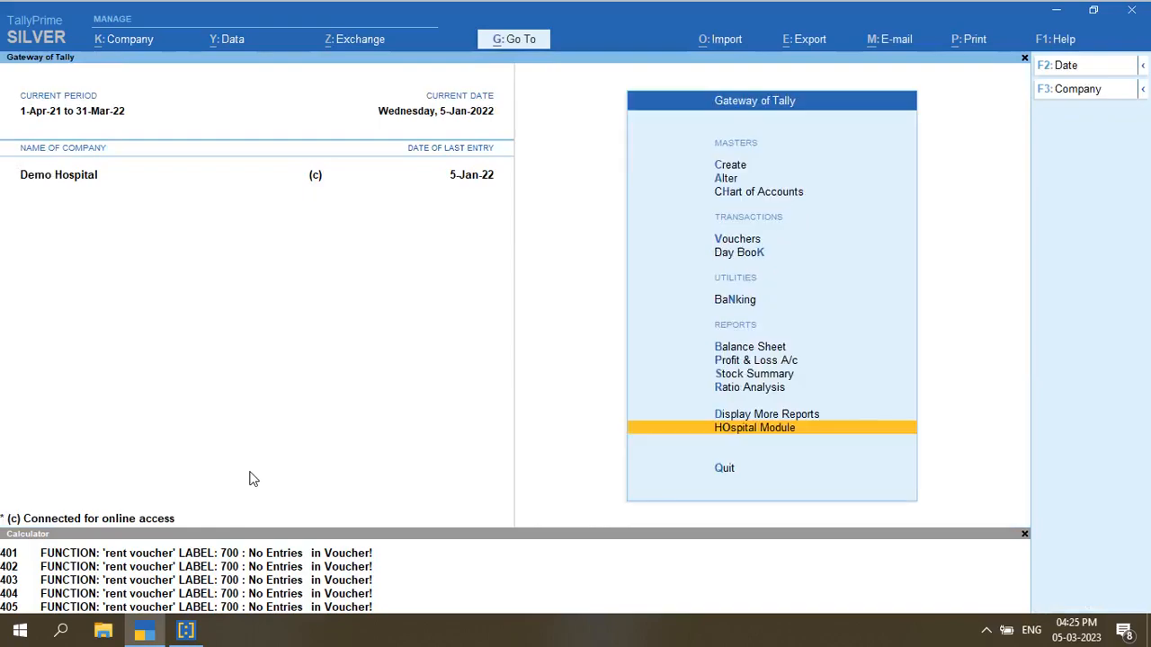
# Open the Hospital Module from the Gateway of Tally
pyautogui.press('Return')
pyautogui.press('Down')
pyautogui.press('Down')
pyautogui.press('Down')
pyautogui.press('Down')
pyautogui.press('Down')
pyautogui.press('Down')
pyautogui.press('Up')
pyautogui.press('Down')
pyautogui.press('Up')
pyautogui.press('Up')
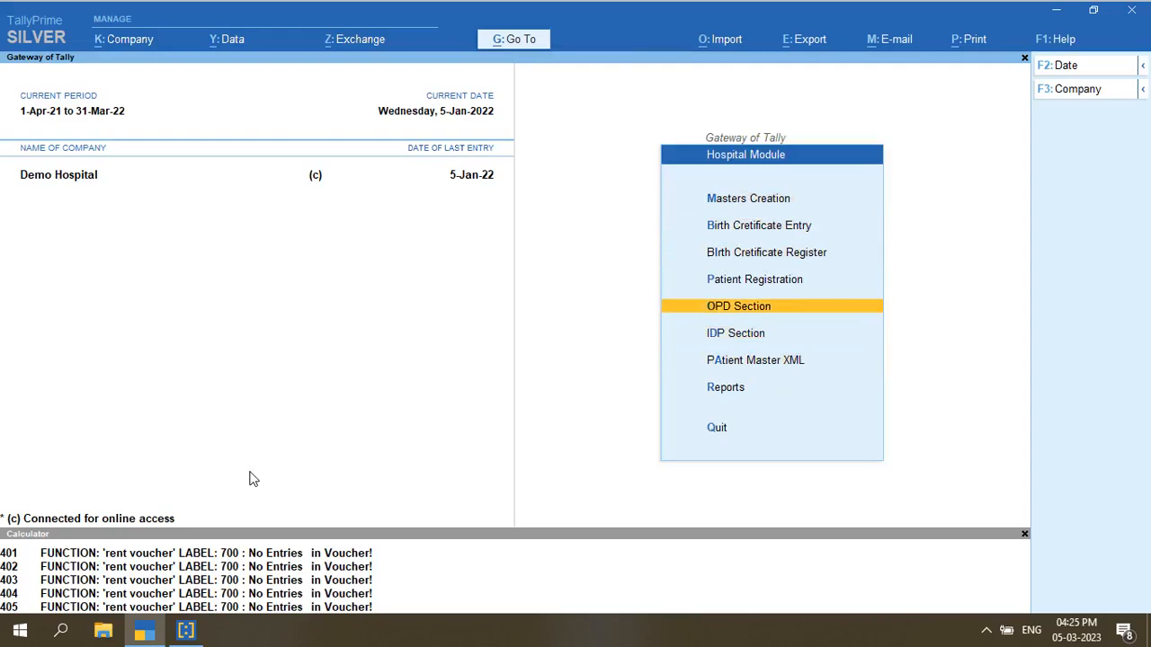
pyautogui.press('Return')
pyautogui.press('Down')
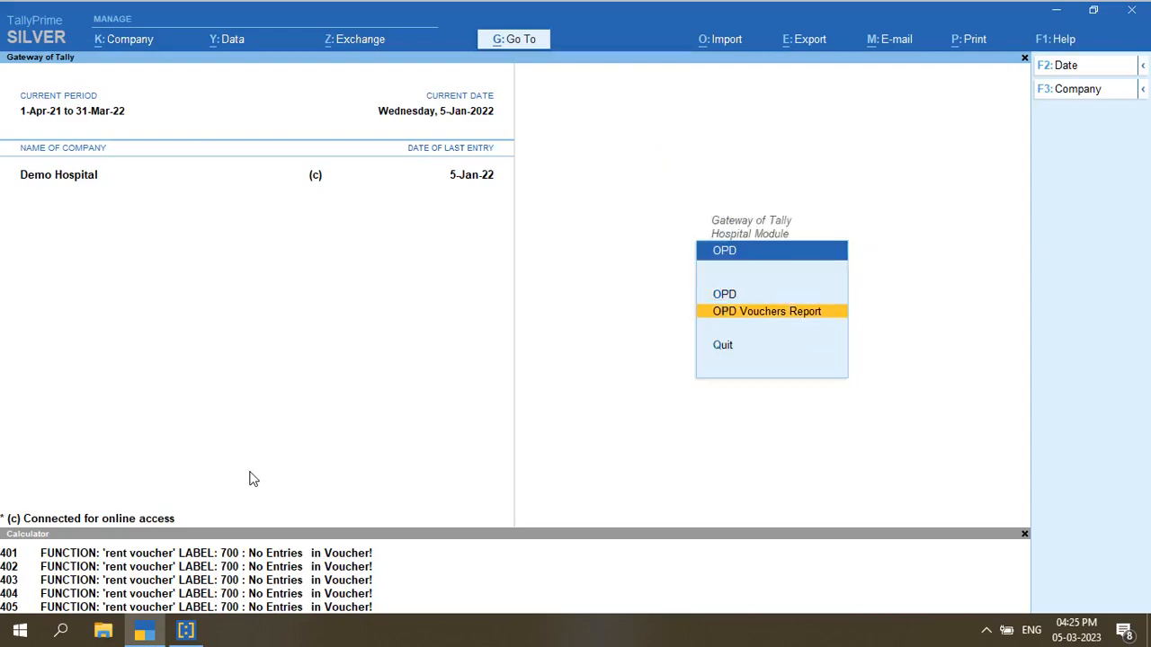
pyautogui.press('Escape')
# Open a new IPD Billing voucher in the Hospital Module's IPD section
pyautogui.press('Down')
pyautogui.press('Return')
pyautogui.press('Down')
pyautogui.press('Down')
pyautogui.press('Down')
pyautogui.press('Down')
pyautogui.press('Down')
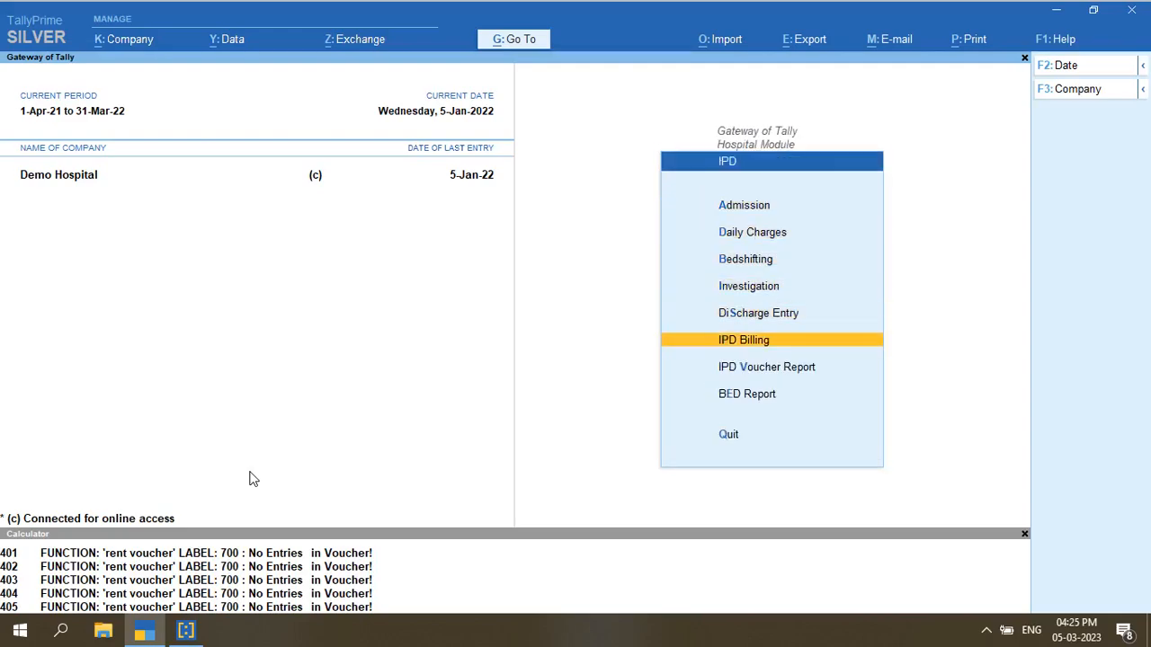
pyautogui.press('Return')
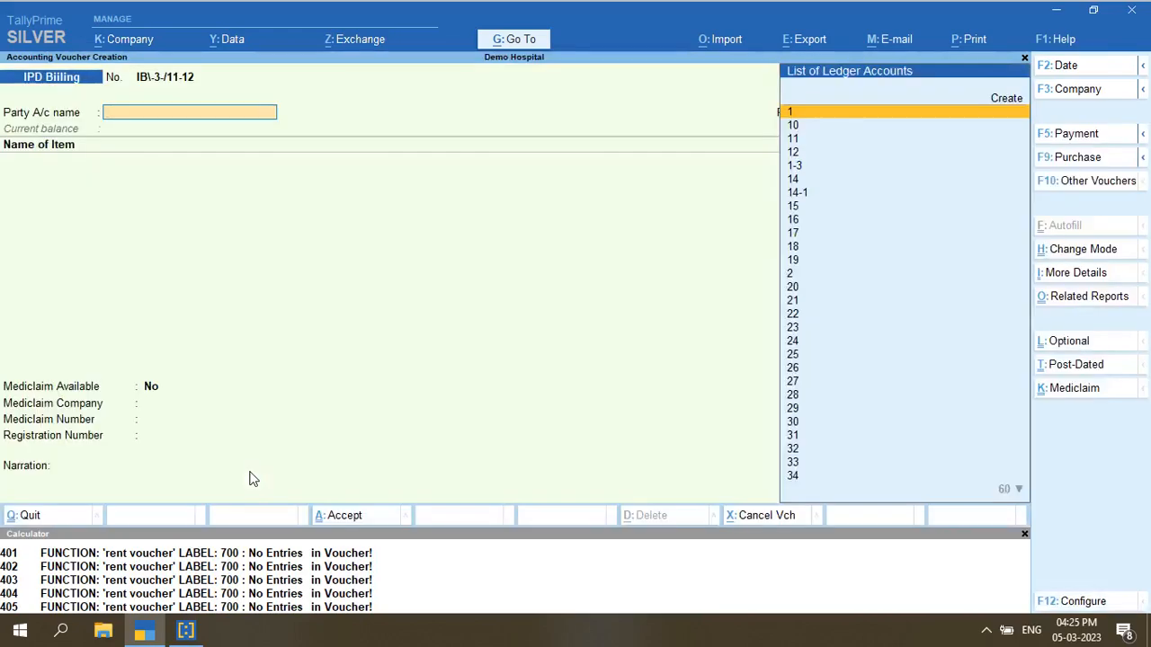
# Choose the admitted patient's ledger as the party account and set Auto Challan Details to Yes
pyautogui.write('Sanj')
pyautogui.press('Return')
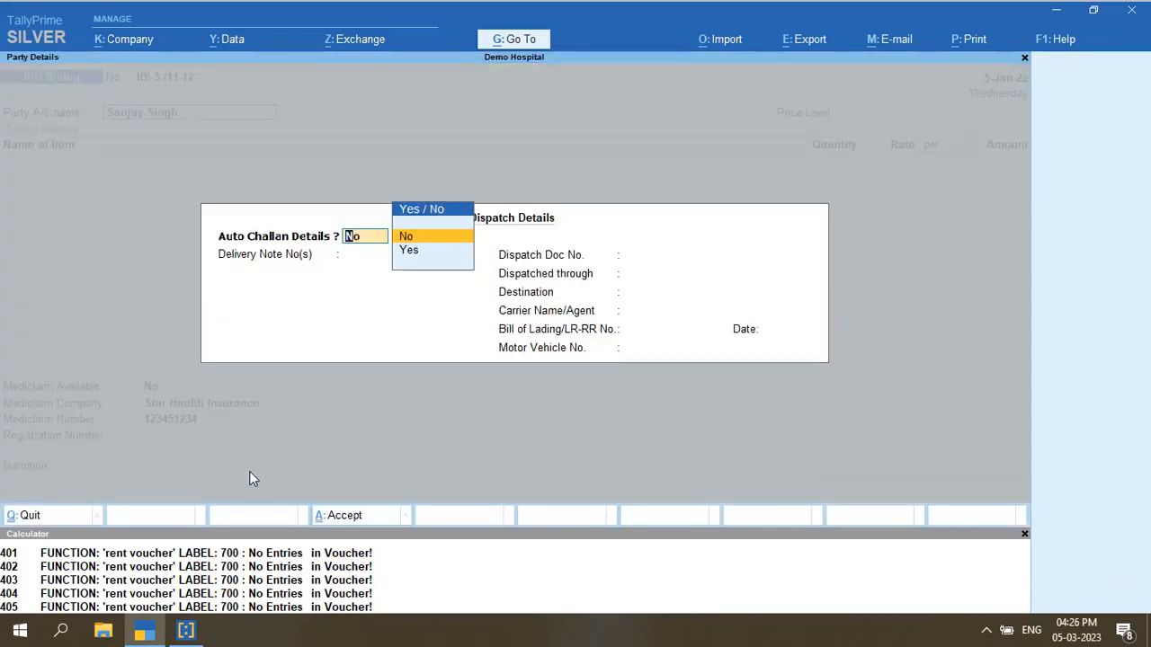
pyautogui.press('Down')
pyautogui.press('Return')
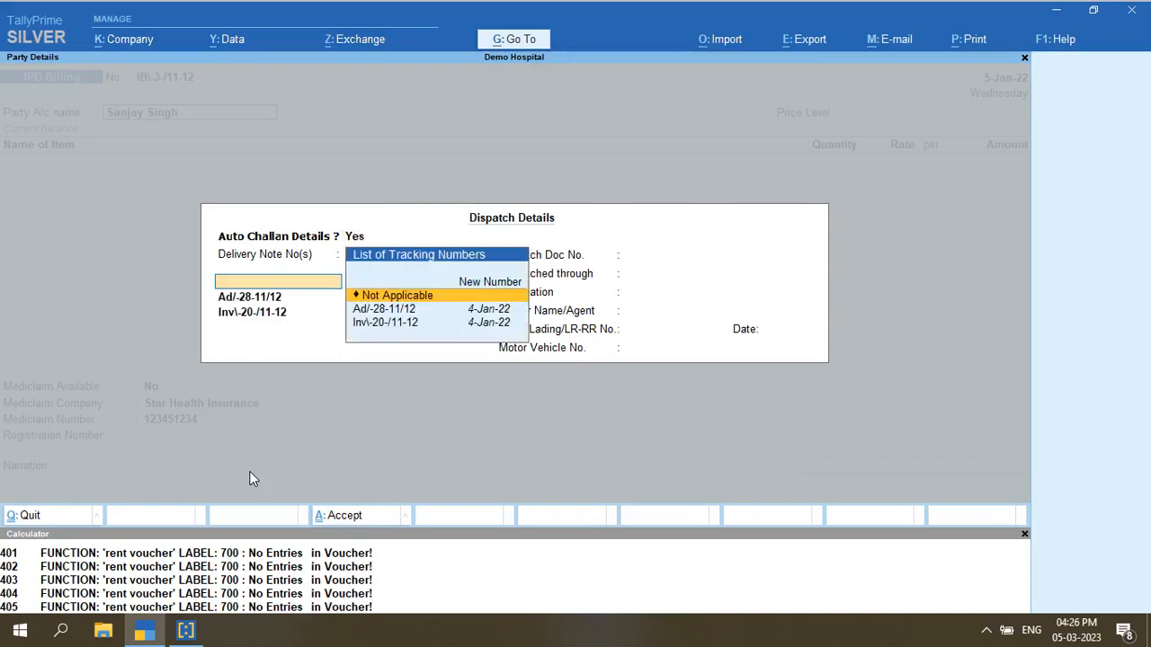
# Keep delivery notes Ad/-28-11/12 and Inv\-20-/11-12 dated 5-Jan-22 and accept the dispatch and party details
pyautogui.press('Return')
pyautogui.press('Return')
pyautogui.press('Return')
pyautogui.press('Return')
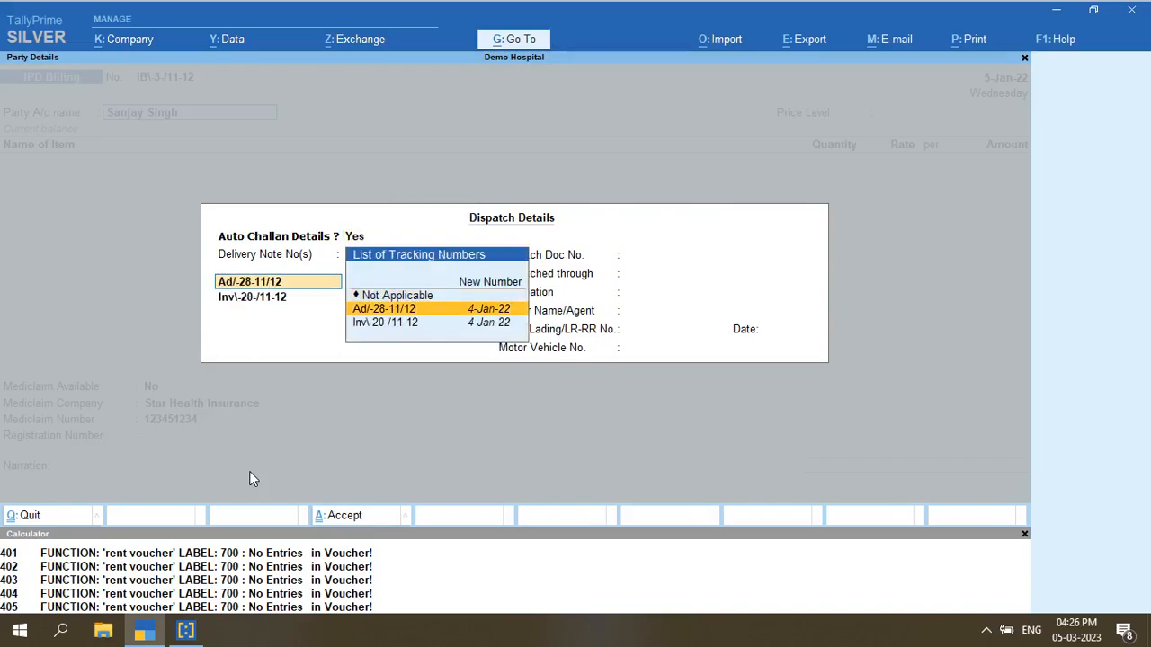
pyautogui.press('Return')
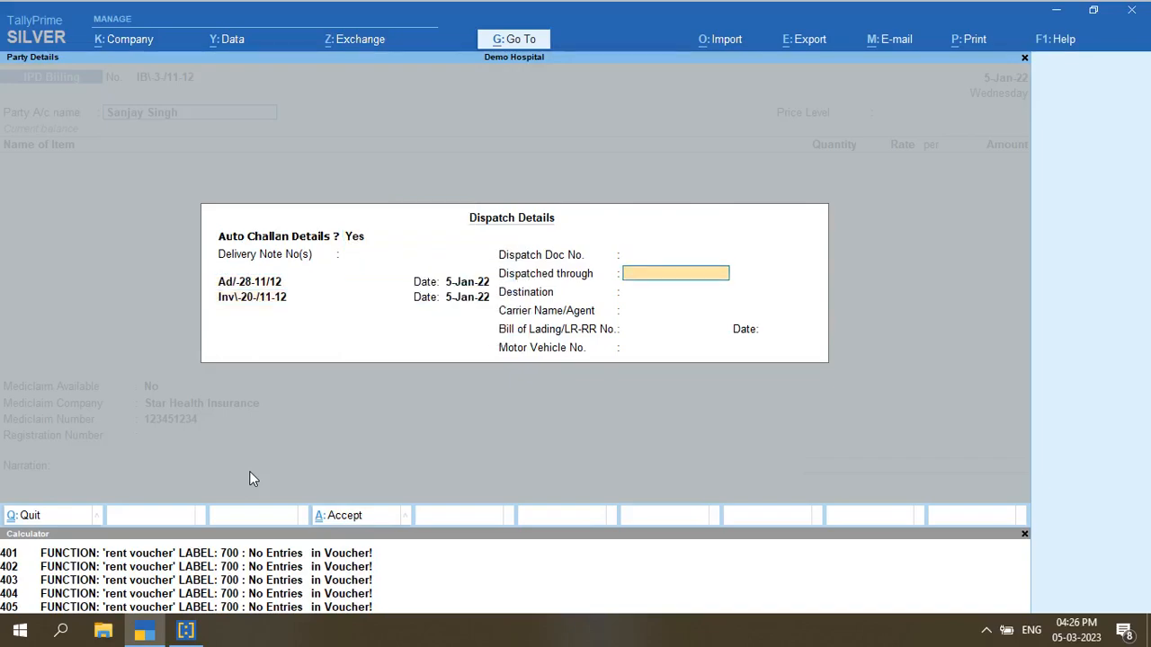
pyautogui.hotkey('ctrl', 'a')
pyautogui.press('Return')
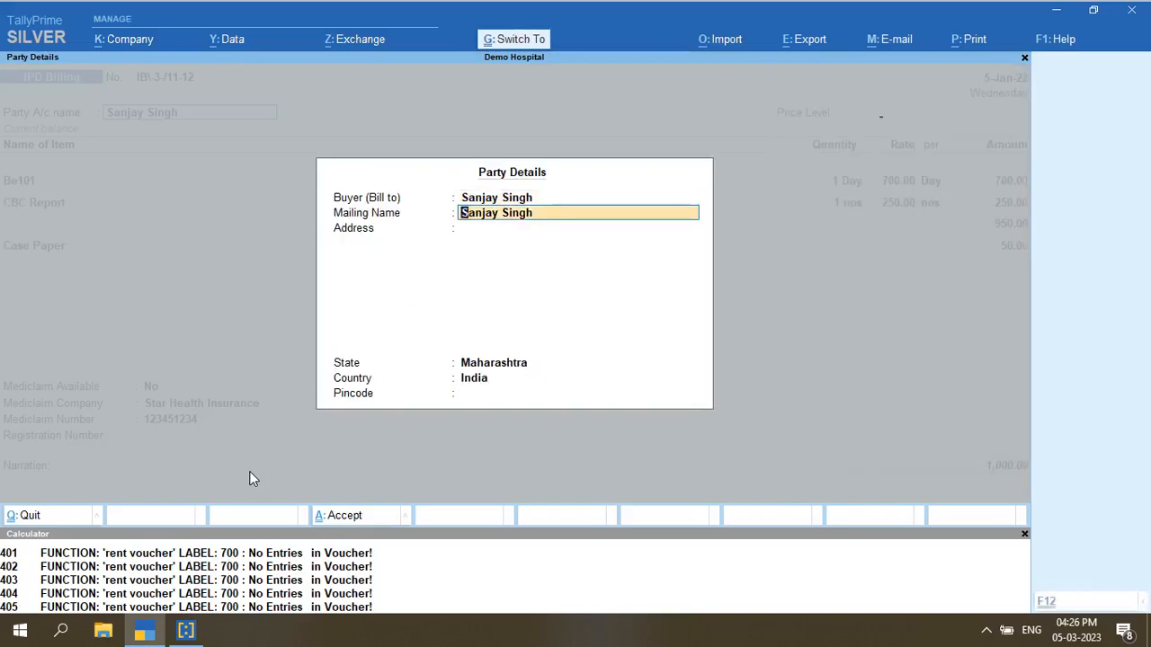
pyautogui.hotkey('ctrl', 'a')
pyautogui.press('Return')
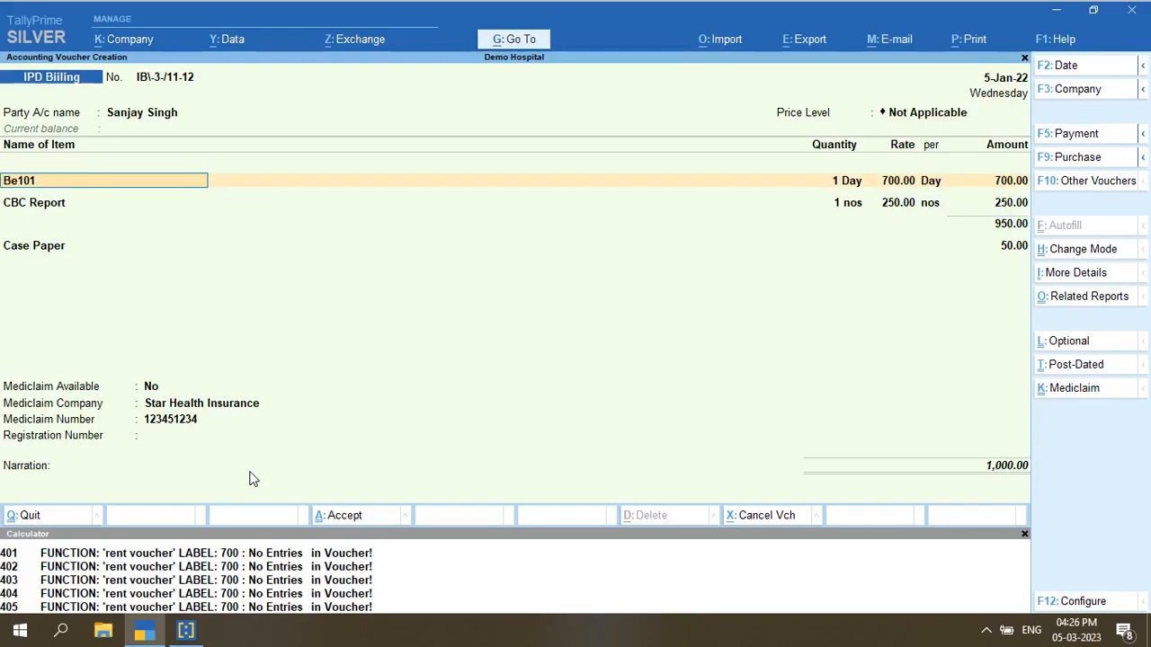
# Accept the prefilled Be101, CBC Report and Case Paper lines of the IPD bill
pyautogui.press('Return')
pyautogui.press('Return')
pyautogui.press('Return')
pyautogui.press('Return')
pyautogui.press('Return')
pyautogui.press('Return')
pyautogui.press('Return')
pyautogui.press('Return')
pyautogui.press('Return')
pyautogui.press('Return')
pyautogui.press('Return')
pyautogui.press('Return')
pyautogui.press('Return')
pyautogui.press('Return')
pyautogui.press('Return')
pyautogui.press('Return')
pyautogui.press('Return')
pyautogui.press('Return')
pyautogui.press('Return')
pyautogui.press('Return')
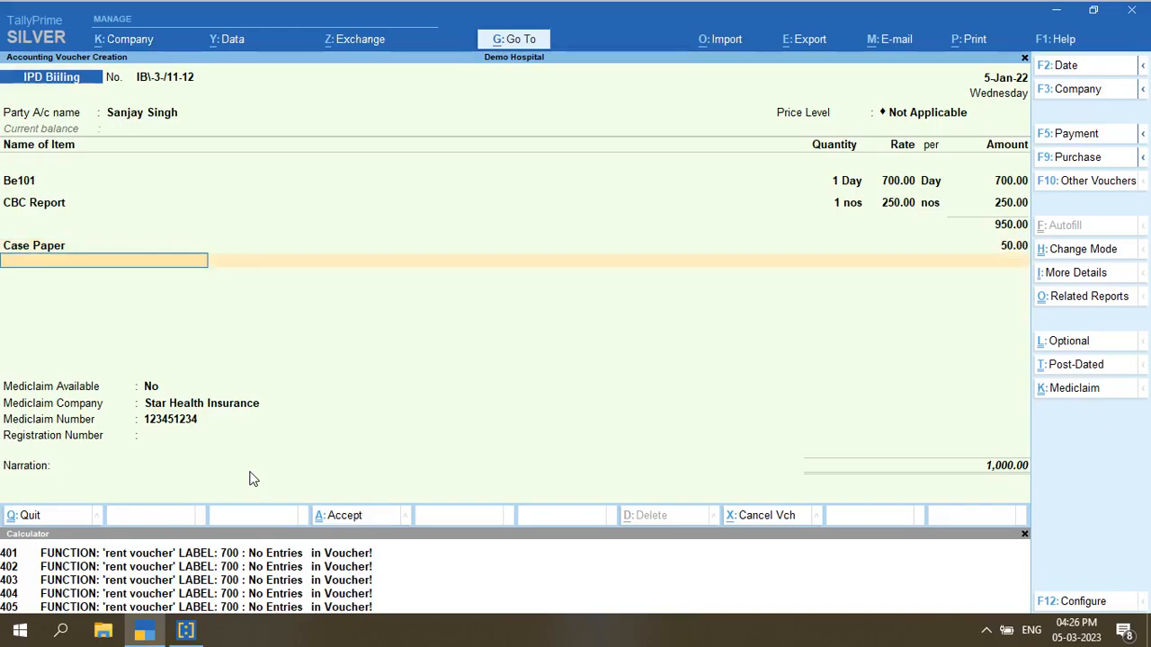
# Add a Nursing Charges line of 2500 to the IPD bill below Case Paper
pyautogui.write('Nu')
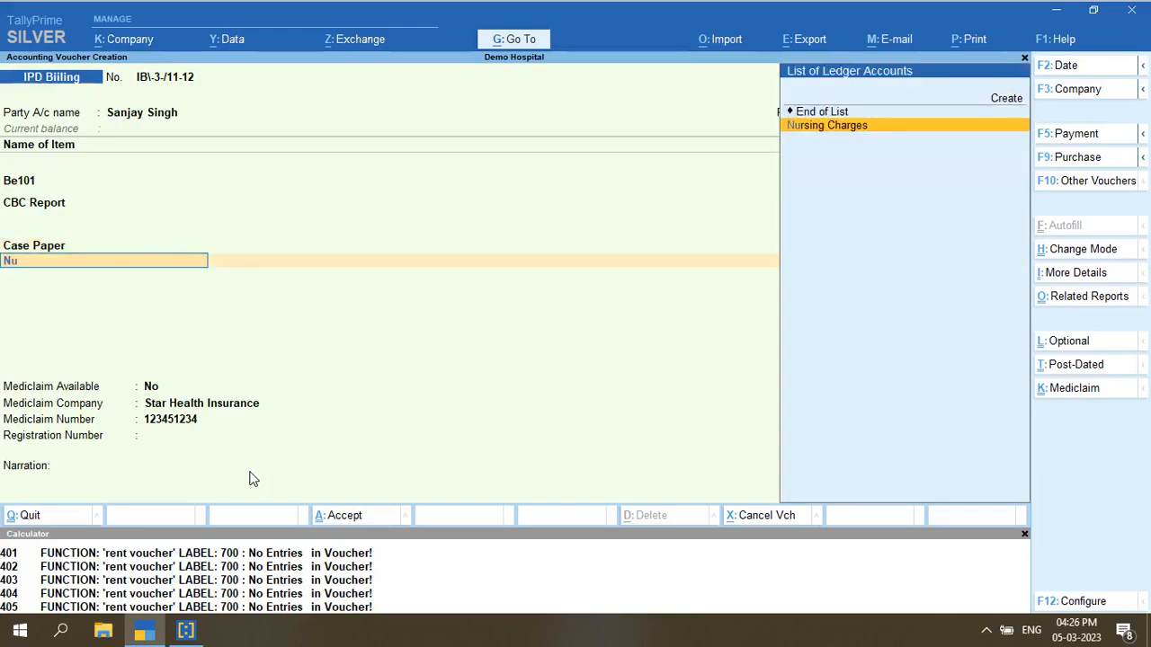
pyautogui.press('Return')
pyautogui.press('Return')
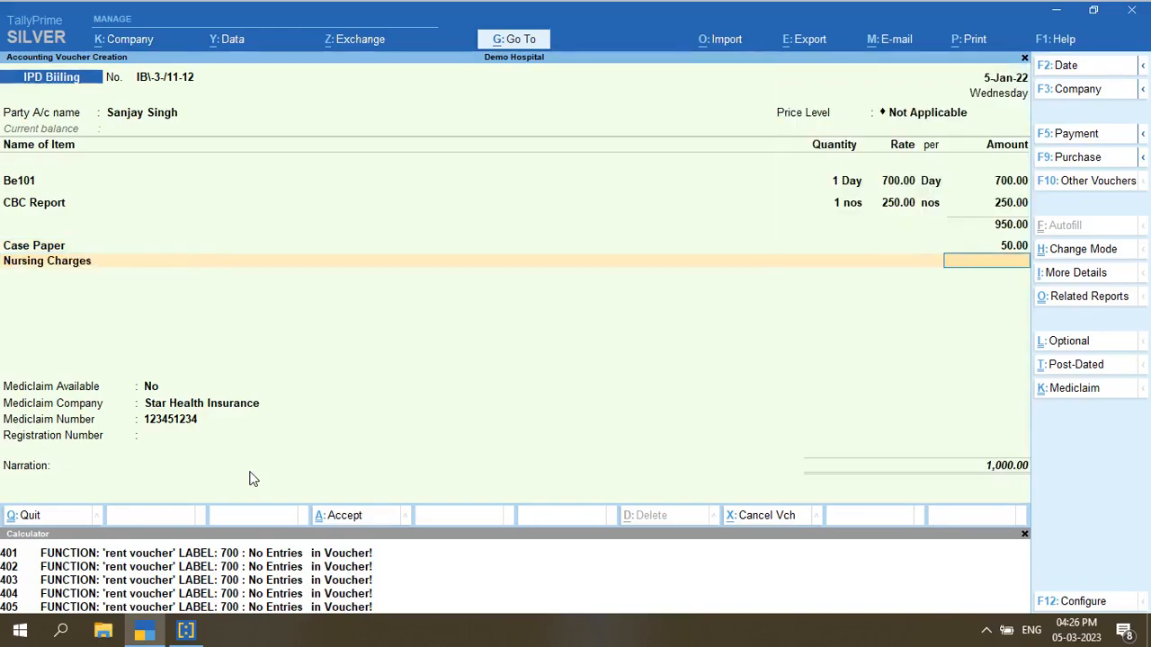
pyautogui.write('2500')
pyautogui.press('Return')
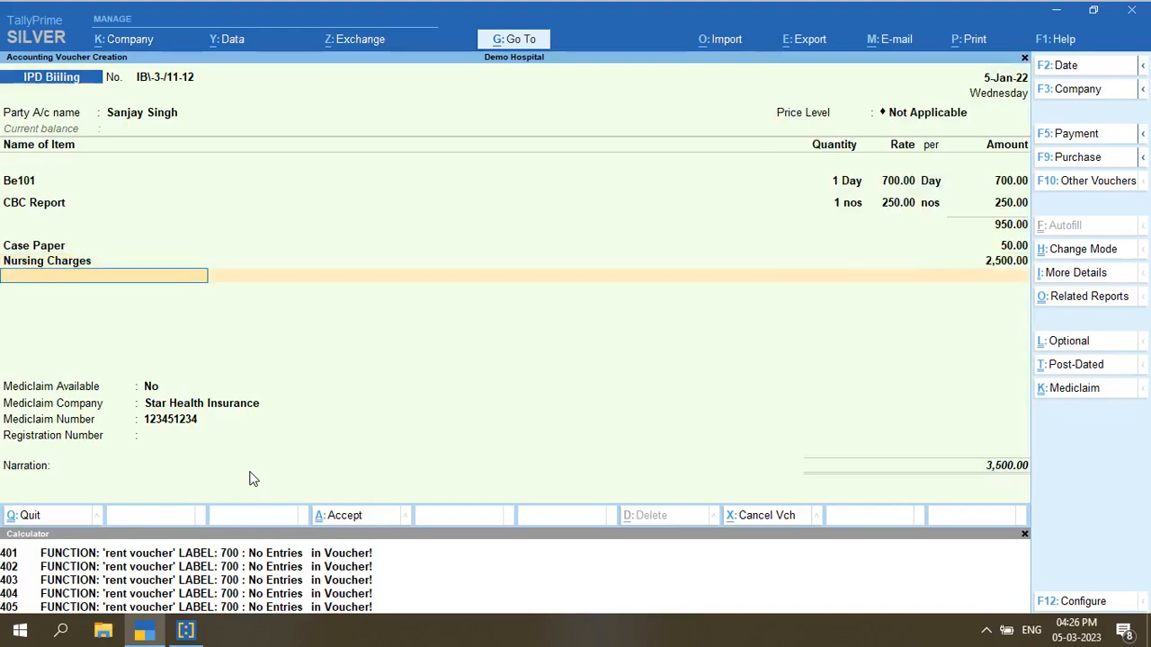
# Add Lab Charges to the IPD bill below Nursing Charges, leaving its amount blank
pyautogui.press('Down')
pyautogui.press('Down')
pyautogui.press('Down')
pyautogui.press('Down')
pyautogui.press('Down')
pyautogui.press('Down')
pyautogui.press('Down')
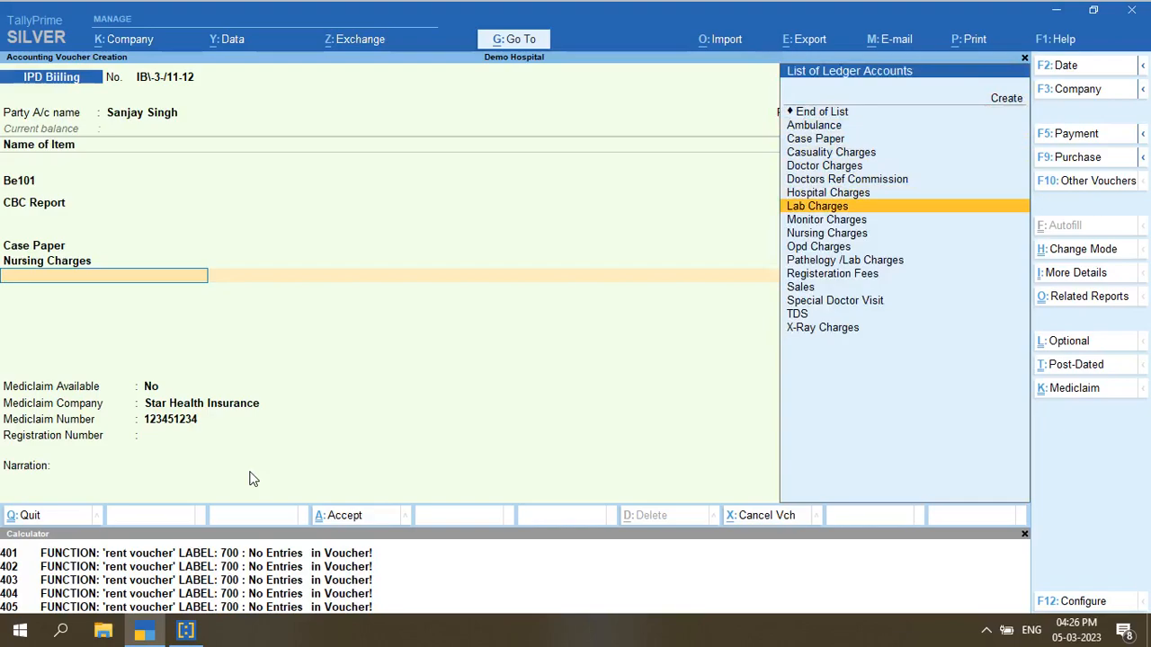
pyautogui.press('Return')
pyautogui.press('Return')
# End the bill's ledger lines and set Mediclaim Available to Yes
pyautogui.press('Return')
pyautogui.press('Return')
pyautogui.write('y')
pyautogui.press('Return')
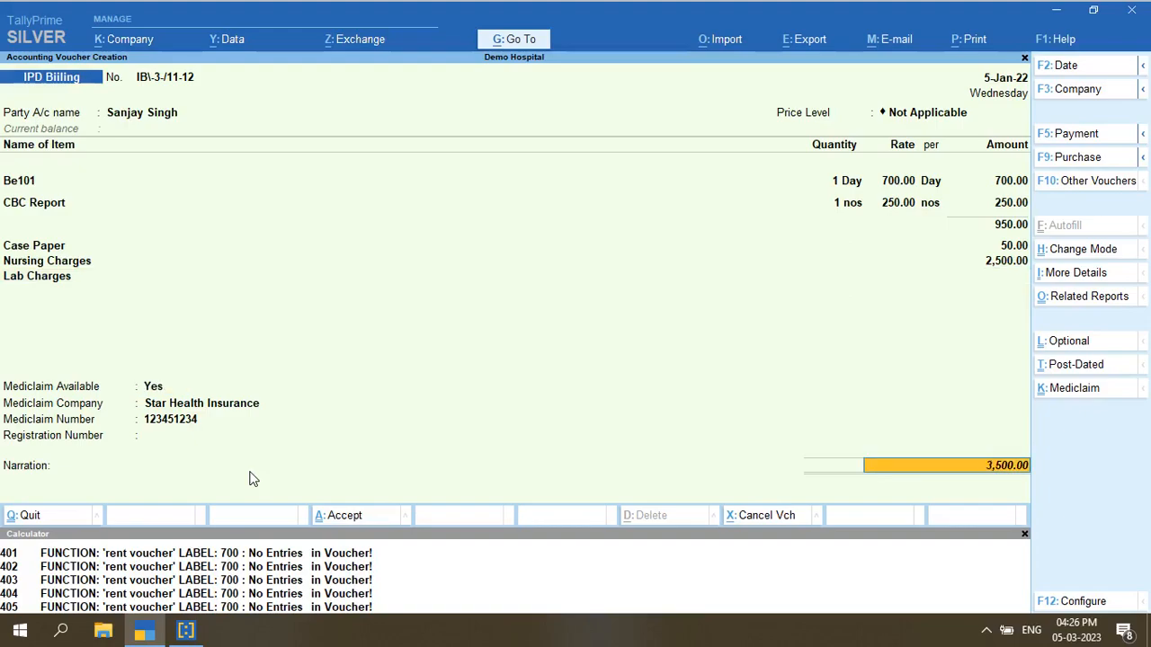
# Allocate the full bill amount as a New Ref in the bill-wise details and save the IPD bill
pyautogui.press('Return')
pyautogui.press('Return')
pyautogui.press('Return')
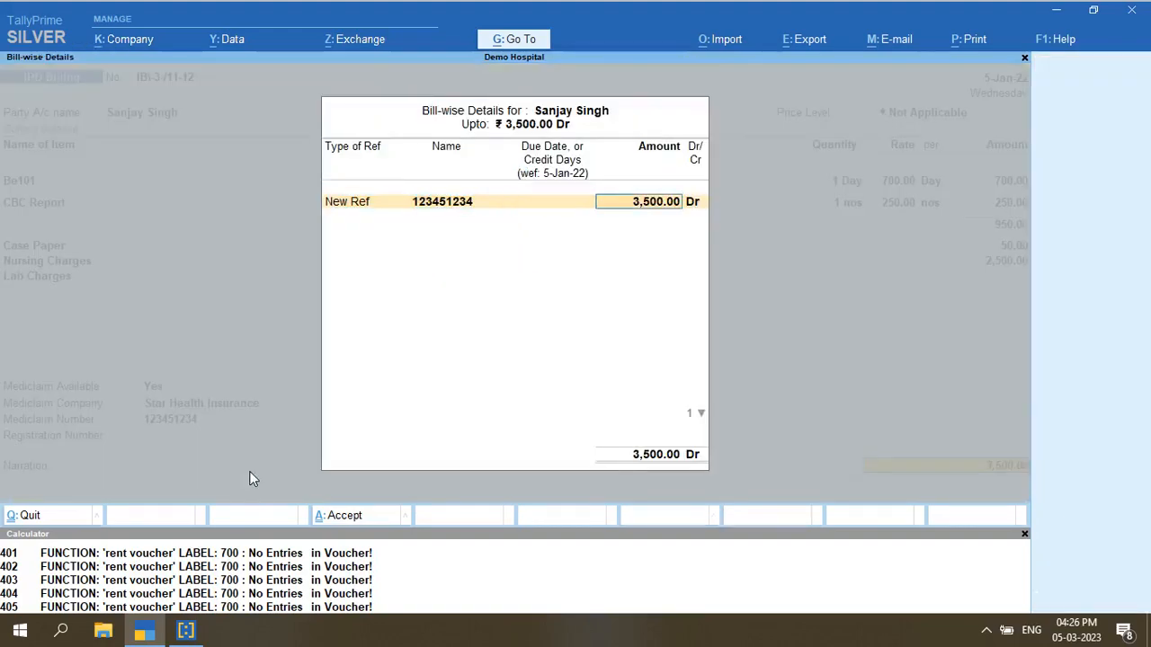
pyautogui.press('Return')
pyautogui.press('Return')
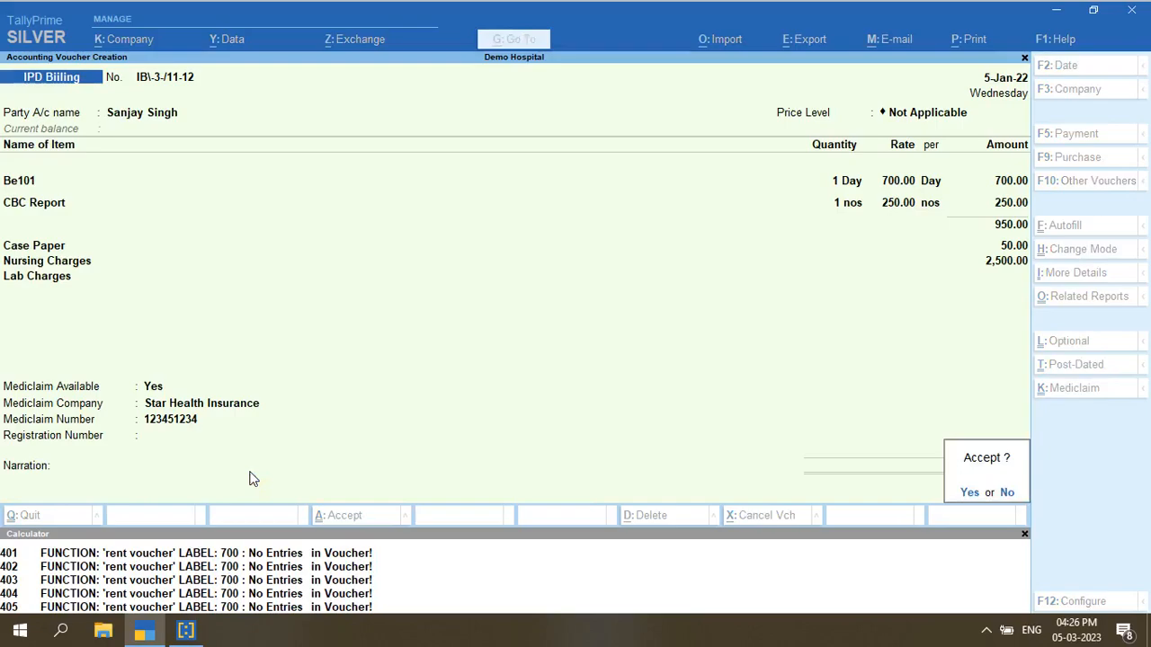
pyautogui.press('Return')
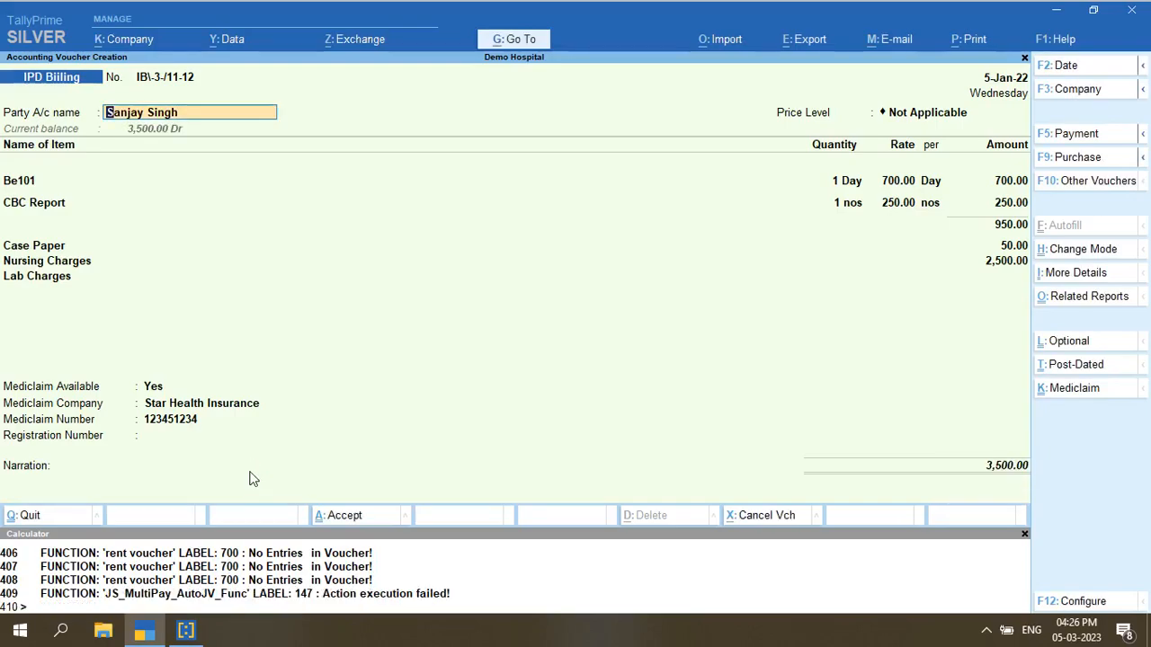
# Leave the billing entry, check the vouchers in the Day Book for 5-Jan-22, and return to the Gateway of Tally
pyautogui.press('BackSpace')
pyautogui.press('Escape')
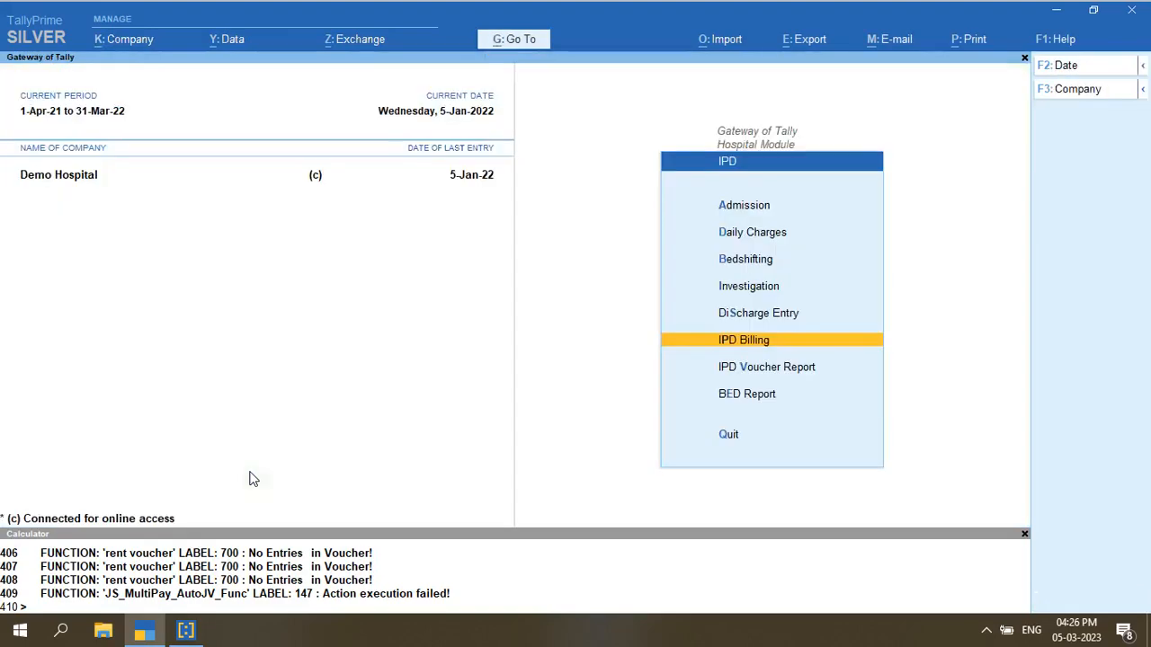
pyautogui.press('Escape')
pyautogui.press('k')
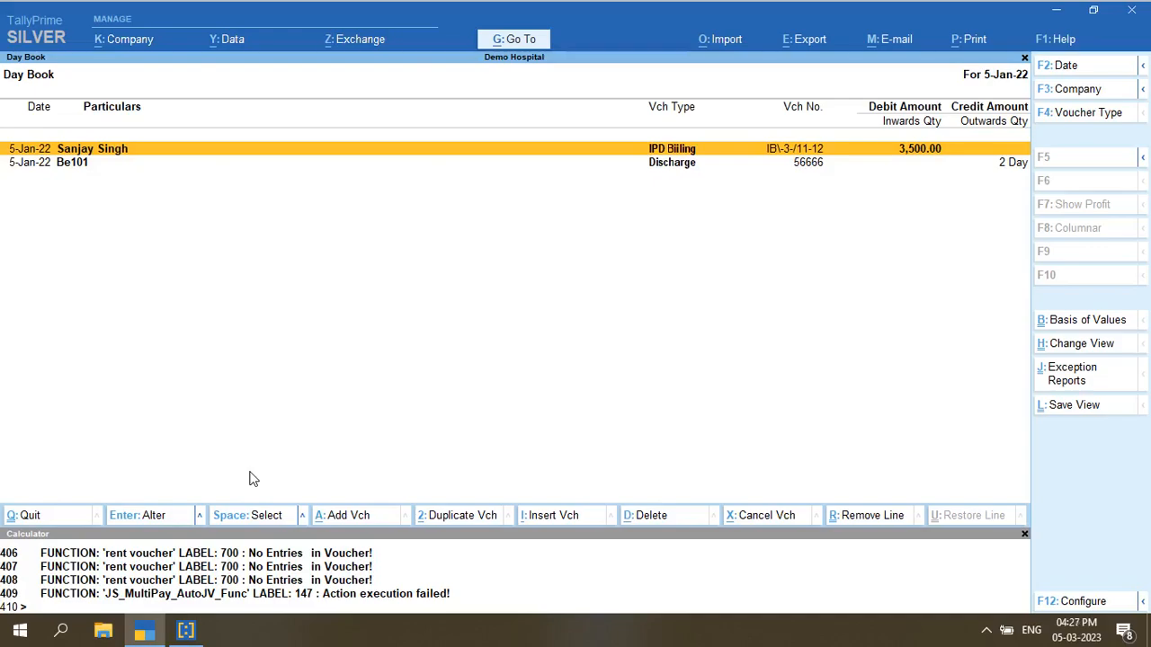
pyautogui.press('Escape')
pyautogui.press('Escape')
pyautogui.press('Escape')
# Open the Journal voucher type for alteration
pyautogui.press('Down')
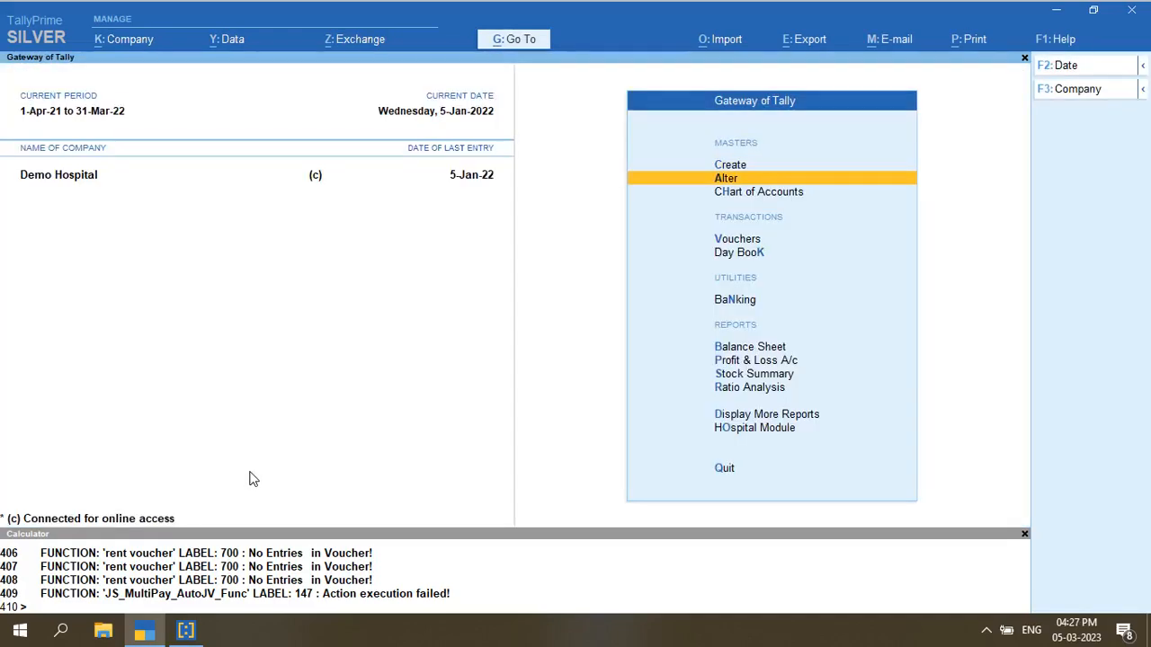
pyautogui.press('Return')
pyautogui.write('jou')
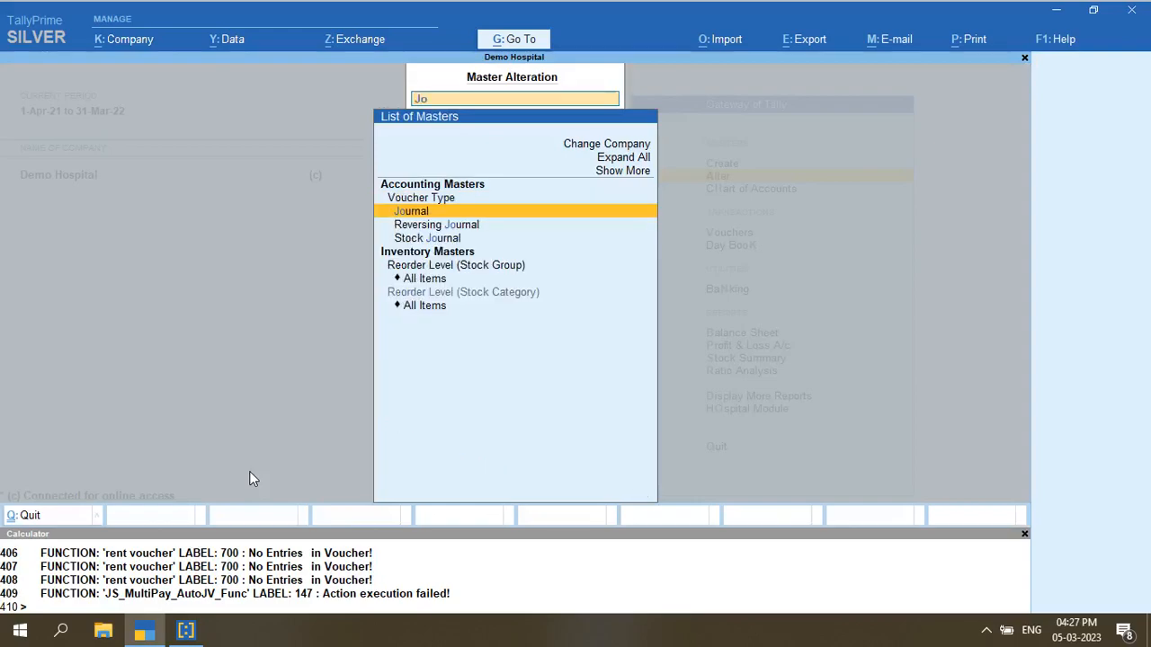
pyautogui.press('Return')
# Set the Journal voucher type's method of voucher numbering to Automatic, save it and close the master list
pyautogui.press('Return')
pyautogui.press('Return')
pyautogui.press('Return')
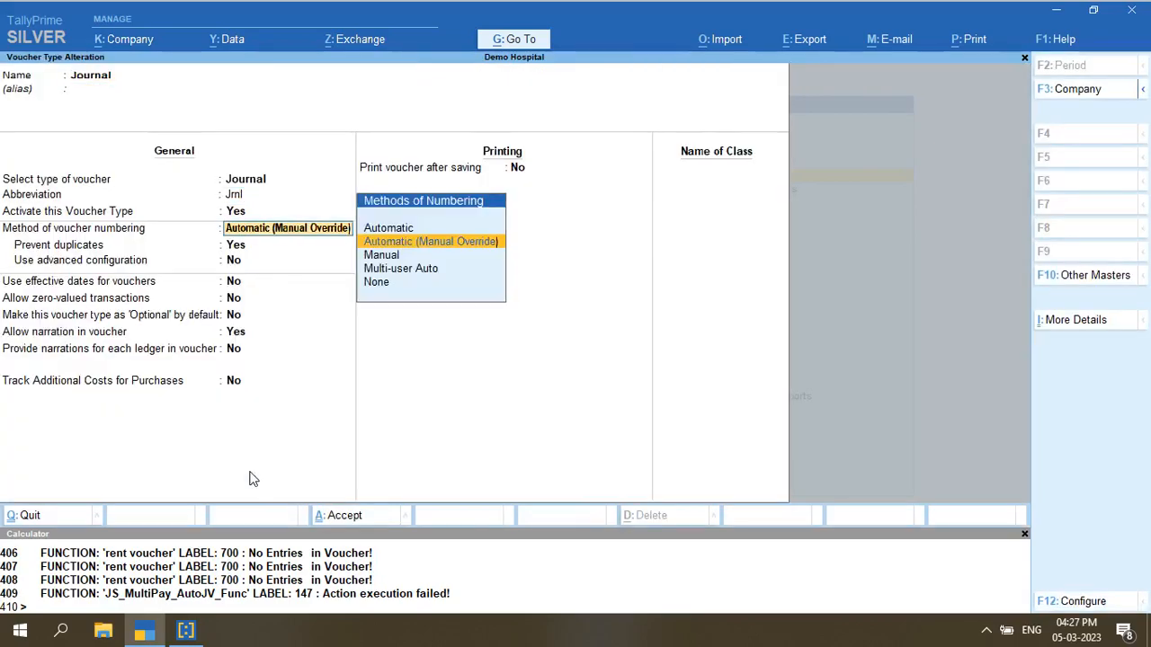
pyautogui.press('Up')
pyautogui.press('Return')
pyautogui.press('Return')
pyautogui.press('Return')
pyautogui.press('Return')
pyautogui.press('Return')
pyautogui.press('Return')
pyautogui.press('Return')
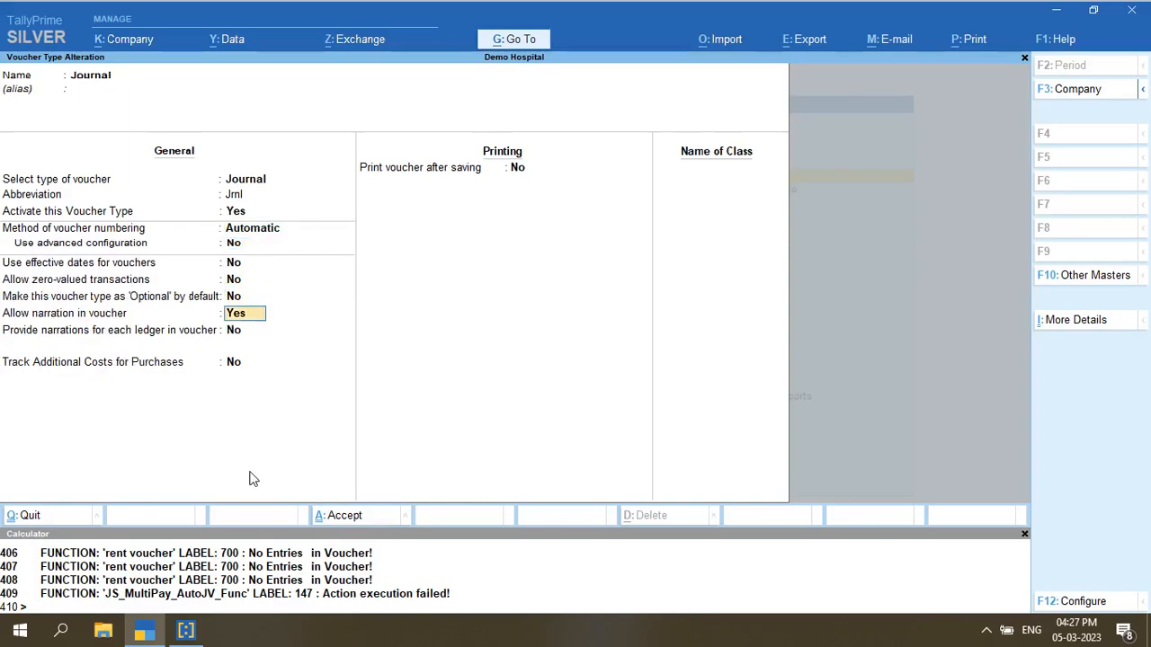
pyautogui.press('ctrl')
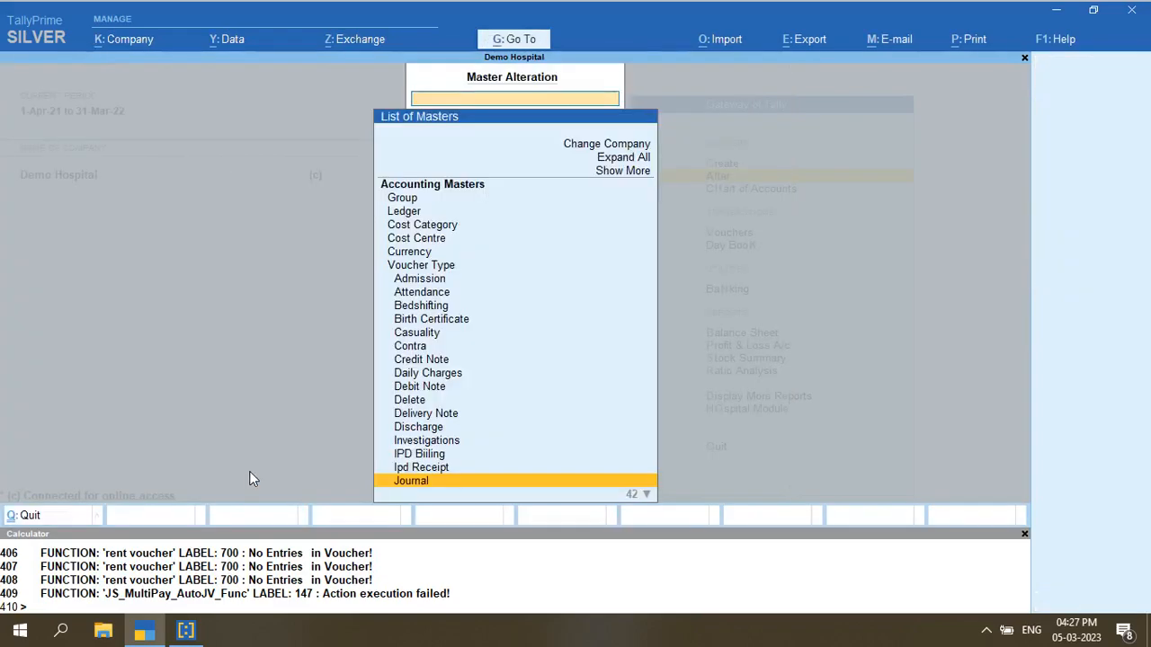
pyautogui.press('Escape')
pyautogui.press('Up')
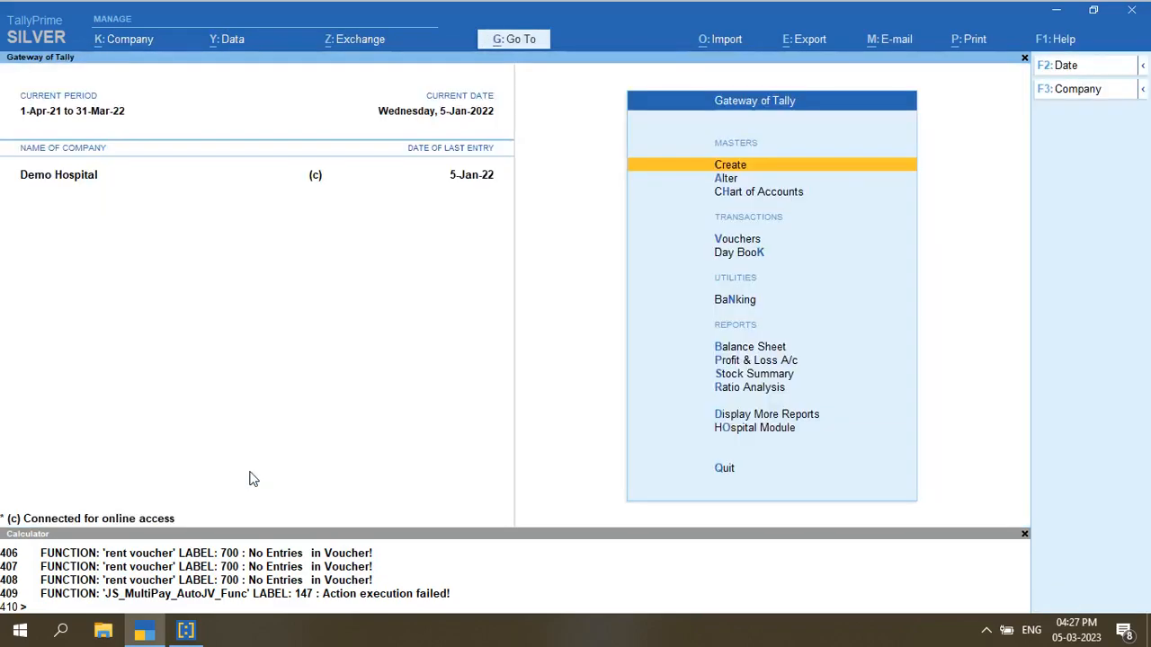
pyautogui.press('o')
pyautogui.press('Escape')
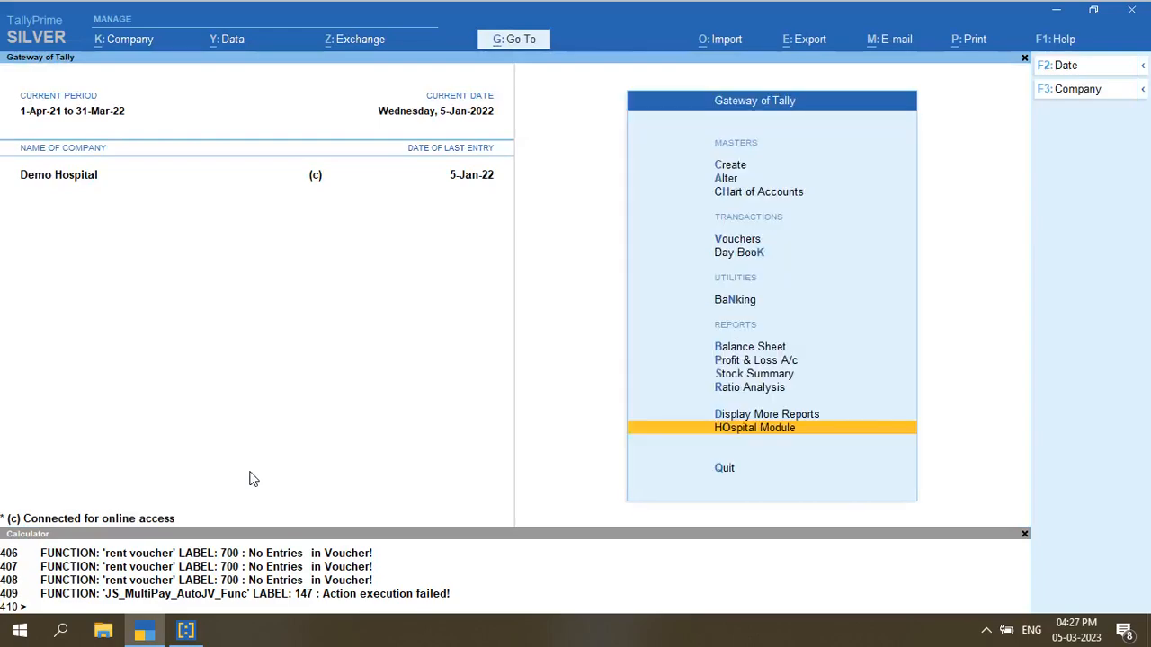
# Reopen the patient's IPD billing voucher from the Day Book and resave it with Mediclaim Available at Yes and the New Ref allocation
pyautogui.press('k')
pyautogui.press('Return')
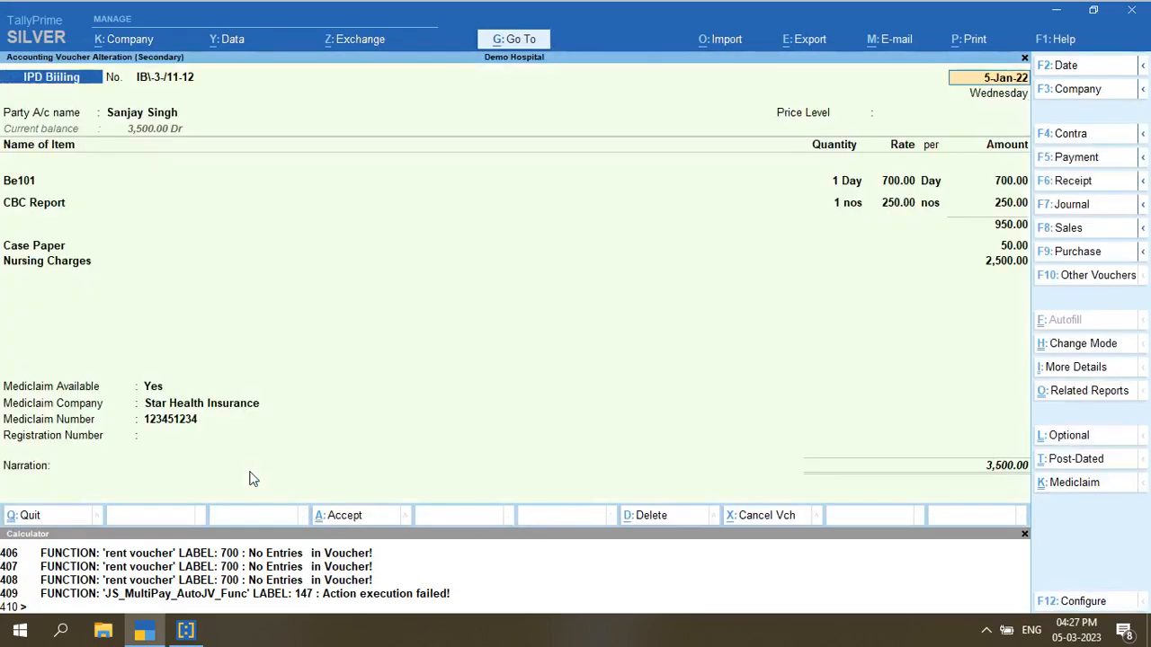
pyautogui.click(156, 388)
pyautogui.press('Return')
pyautogui.press('Return')
pyautogui.press('Return')
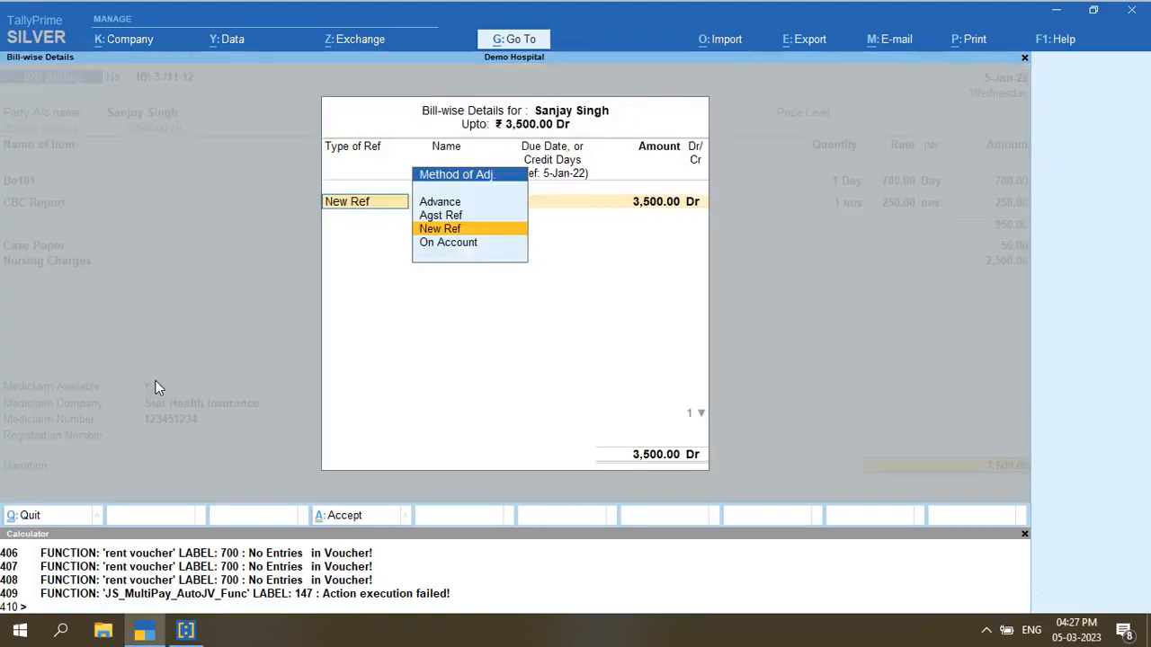
pyautogui.press('Return')
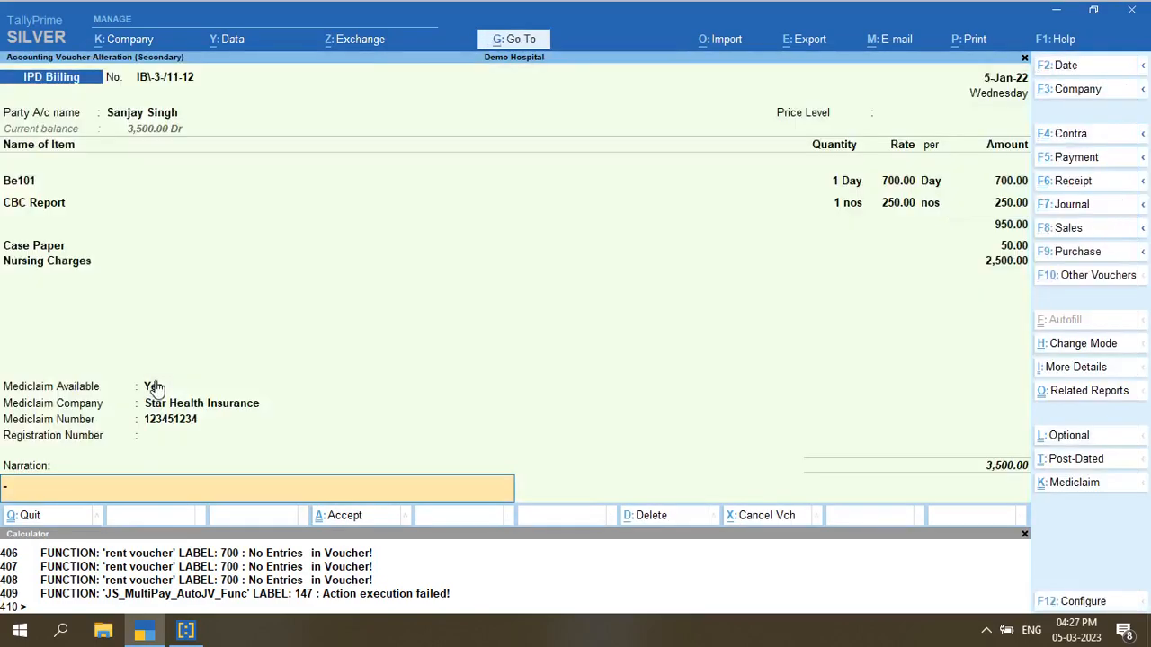
pyautogui.press('Return')
pyautogui.press('Return')
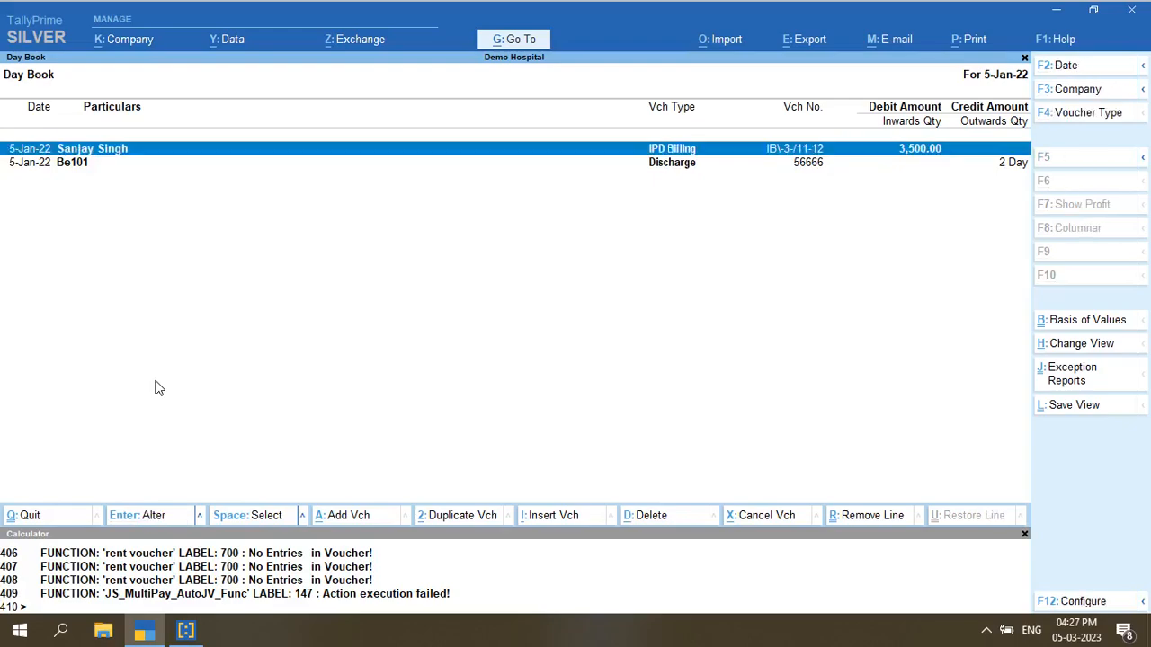
# Close and reopen the Day Book to check the vouchers for 5-Jan-22
pyautogui.press('space')
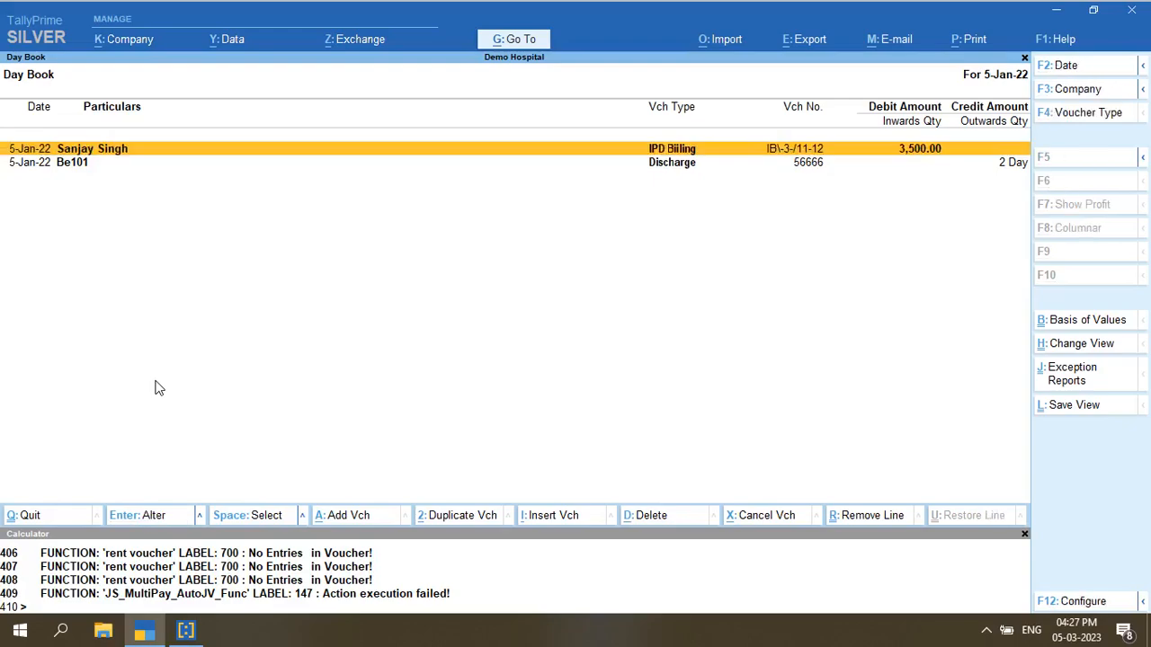
pyautogui.press('Escape')
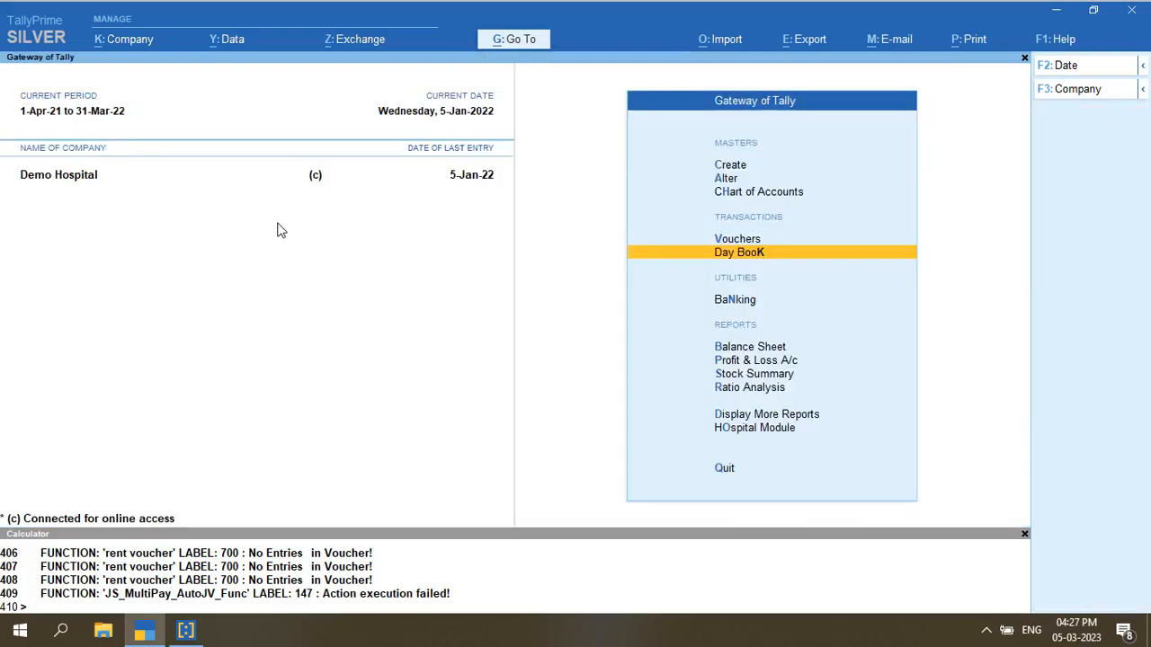
pyautogui.press('Return')
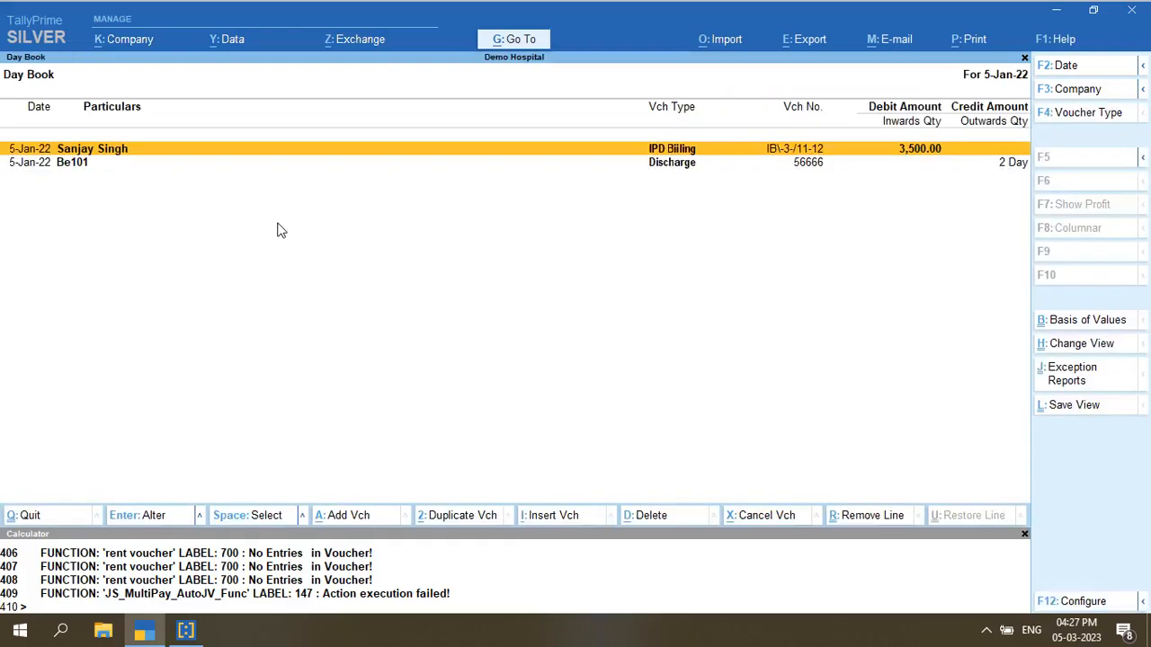
# Extend the Day Book period to cover 1-Apr-21 to 5-Jan-22
pyautogui.hotkey('alt', 'F2')
pyautogui.press('space')
pyautogui.press('Return')
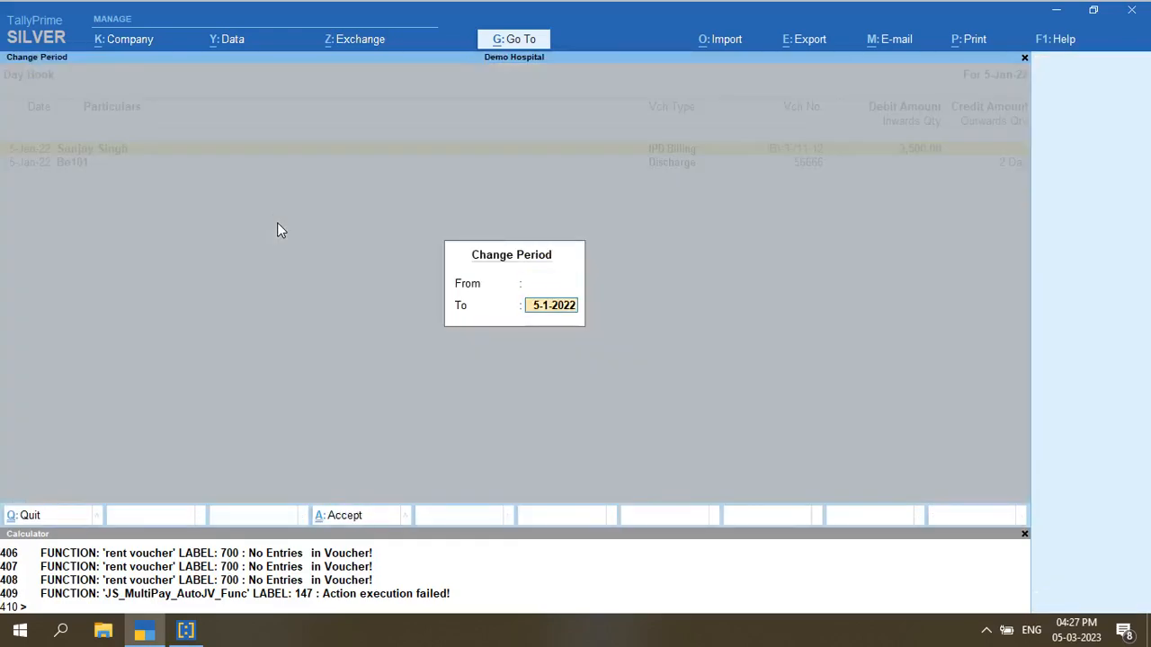
pyautogui.press('space')
pyautogui.press('Return')
# Open the patient's IPD billing voucher dated 2-Jan-22 from the Day Book, check its mediclaim details and close it
pyautogui.press('Down')
pyautogui.press('Down')
pyautogui.press('Down')
pyautogui.press('Down')
pyautogui.press('Down')
pyautogui.press('Down')
pyautogui.press('Down')
pyautogui.press('Down')
pyautogui.press('Down')
pyautogui.press('Down')
pyautogui.press('Down')
pyautogui.press('Down')
pyautogui.press('Down')
pyautogui.press('Down')
pyautogui.press('Down')
pyautogui.press('Down')
pyautogui.press('Down')
pyautogui.press('Down')
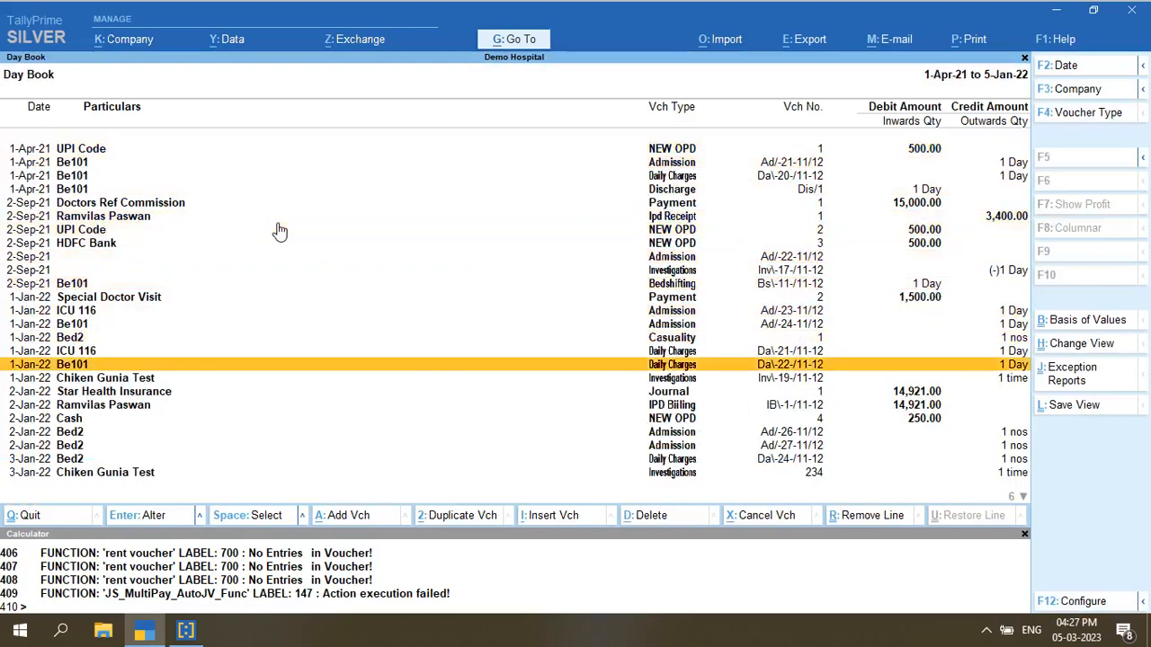
pyautogui.press('Down')
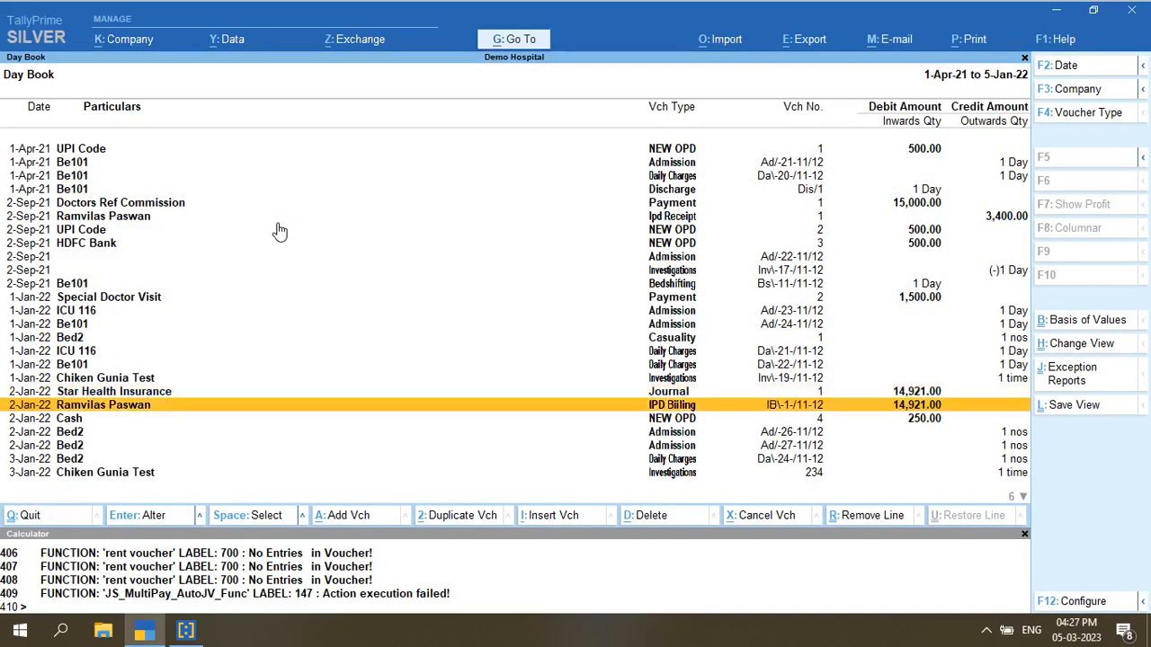
pyautogui.press('Return')
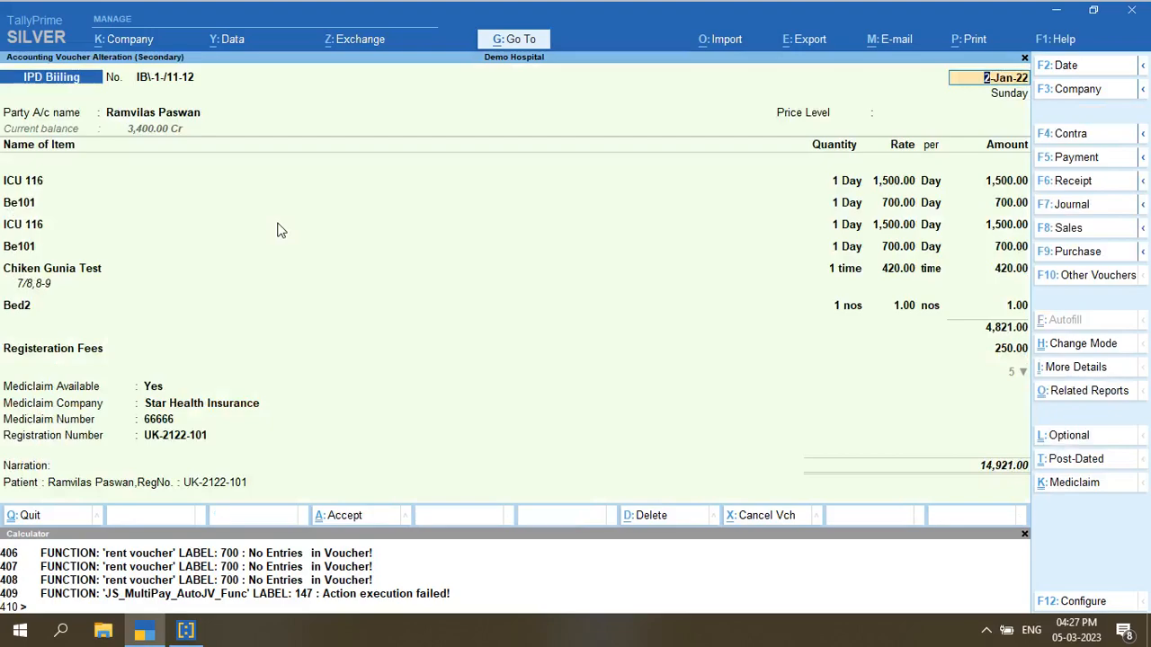
pyautogui.press('Escape')
pyautogui.press('Return')
# Review the Journal voucher of 2-Jan-22 for Star Health Insurance and return to the Day Book
pyautogui.press('Up')
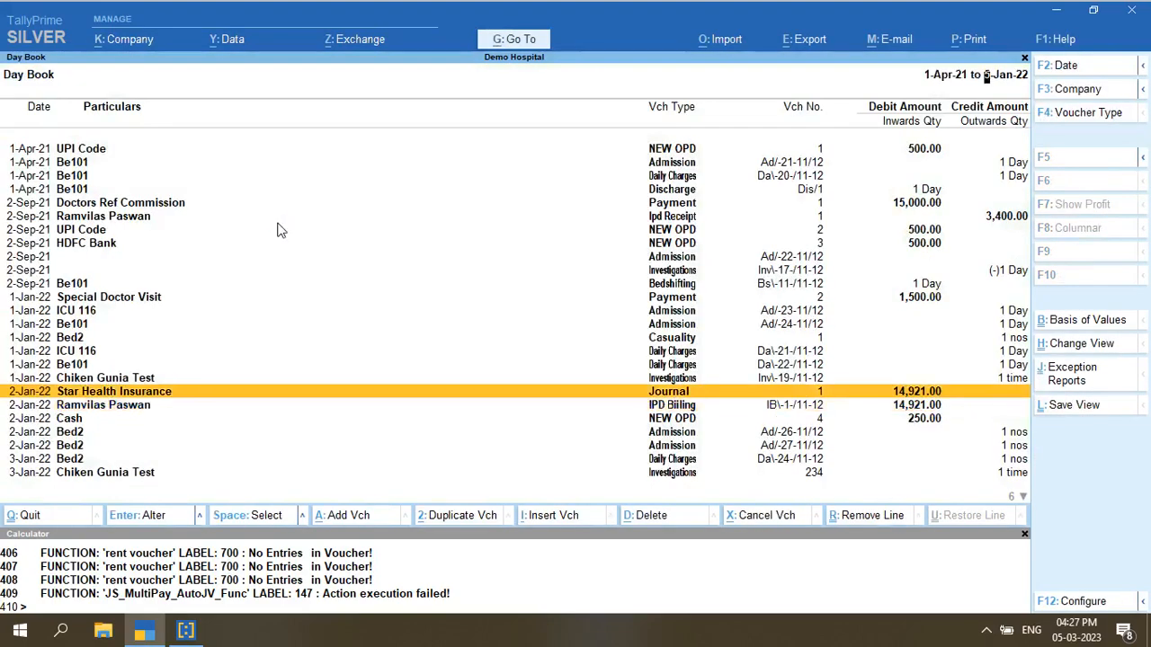
pyautogui.press('Return')
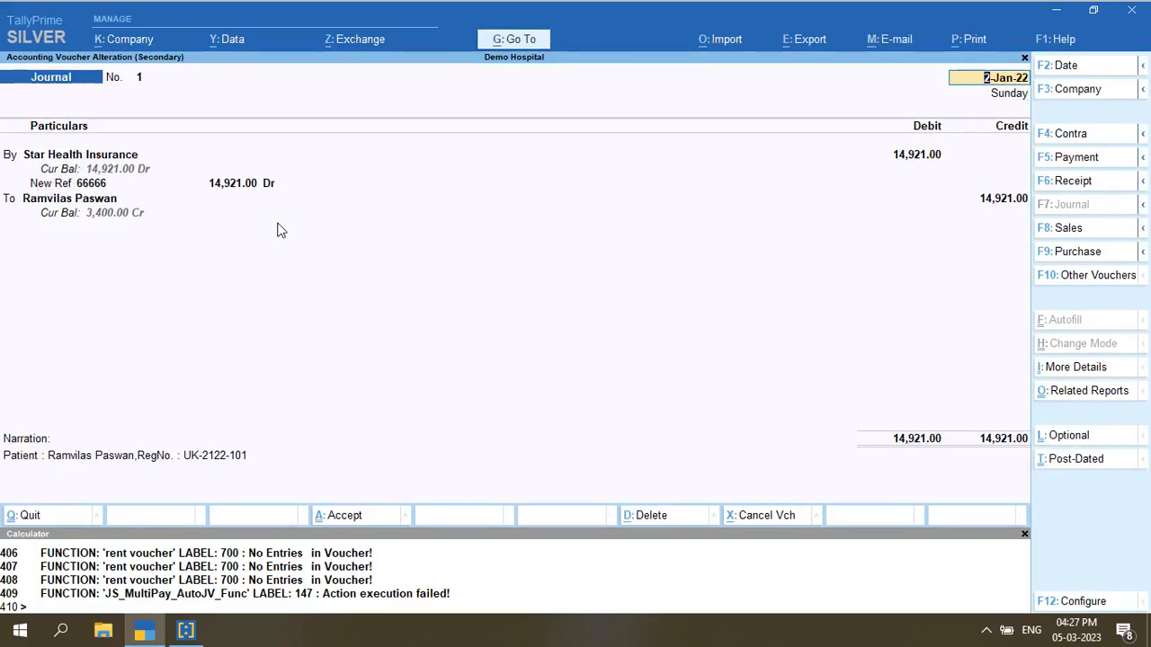
pyautogui.press('Escape')
pyautogui.press('Escape')
pyautogui.press('Return')
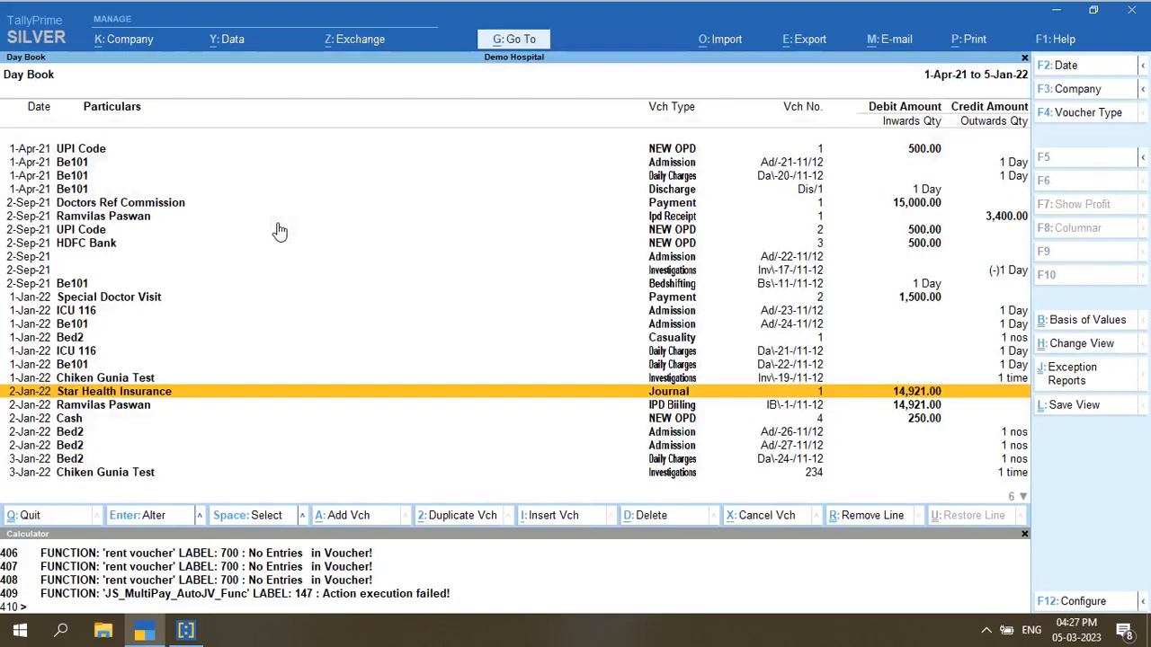
# Reopen the IPD billing voucher of 2-Jan-22, preview its PATIENT BILL printout enlarged and close that preview
pyautogui.press('Down')
pyautogui.press('Return')
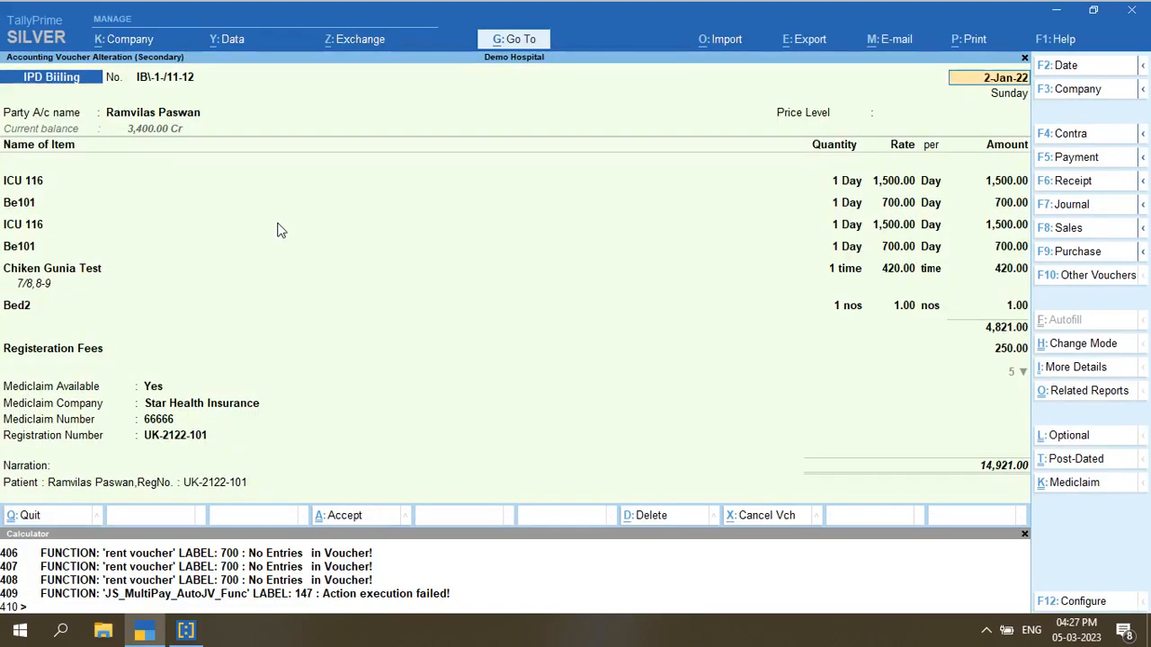
pyautogui.press('BackSpace')
pyautogui.press('Escape')
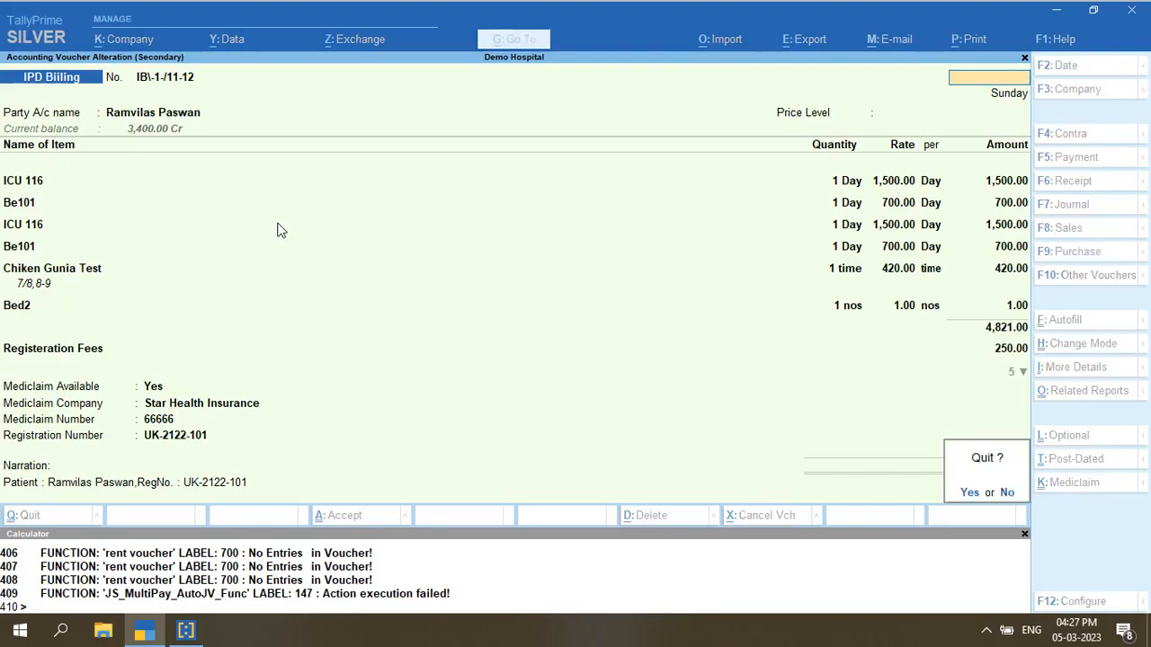
pyautogui.press('Return')
pyautogui.press('Return')
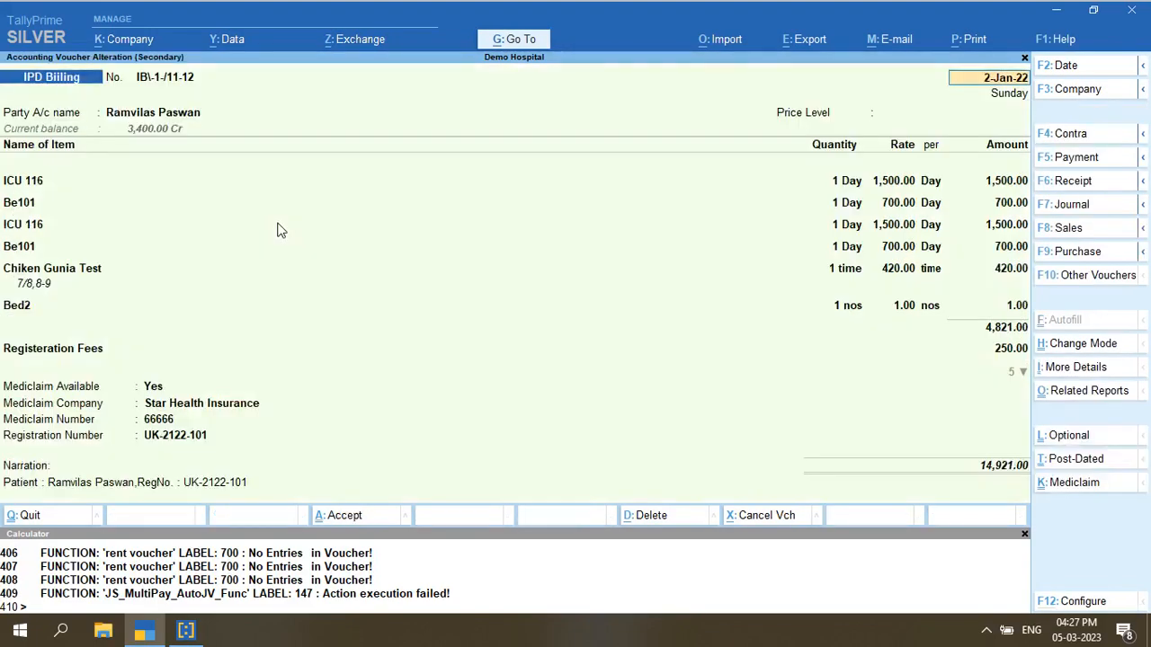
pyautogui.hotkey('ctrl', 'p')
pyautogui.press('i')
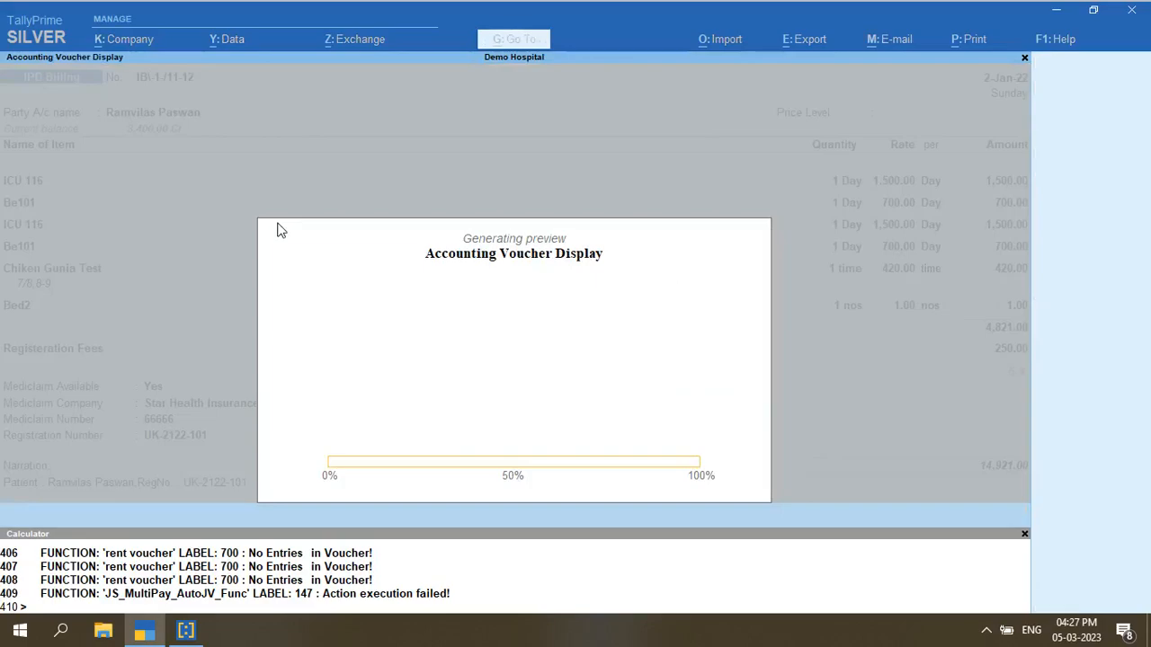
pyautogui.press('z')
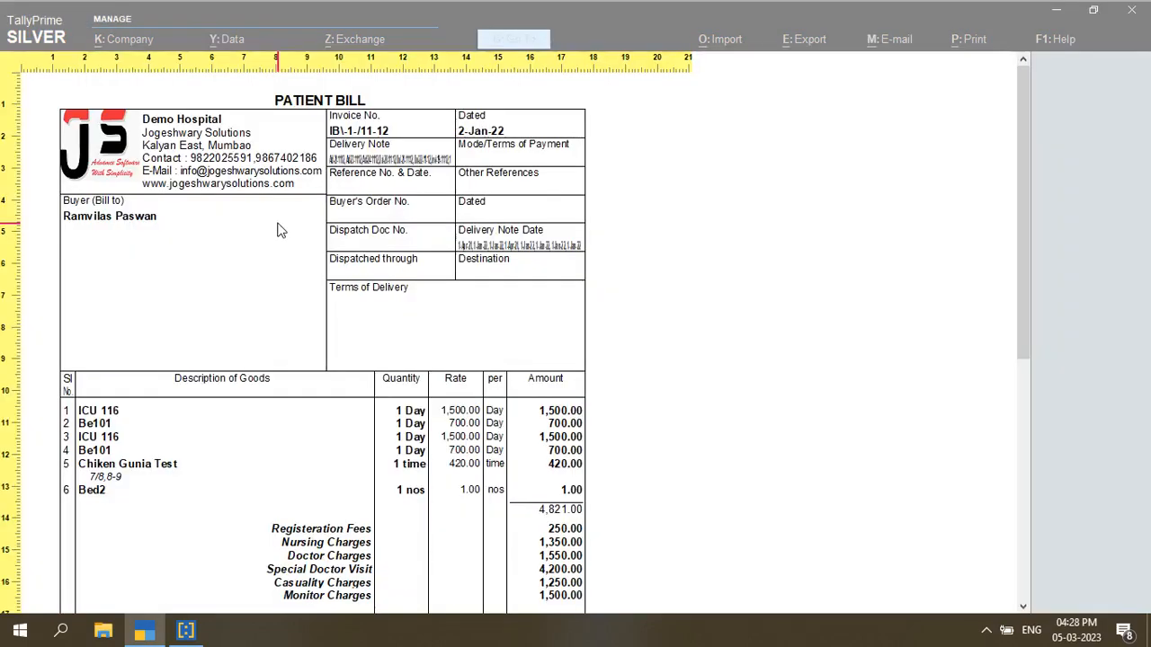
pyautogui.press('z')
pyautogui.press('Escape')
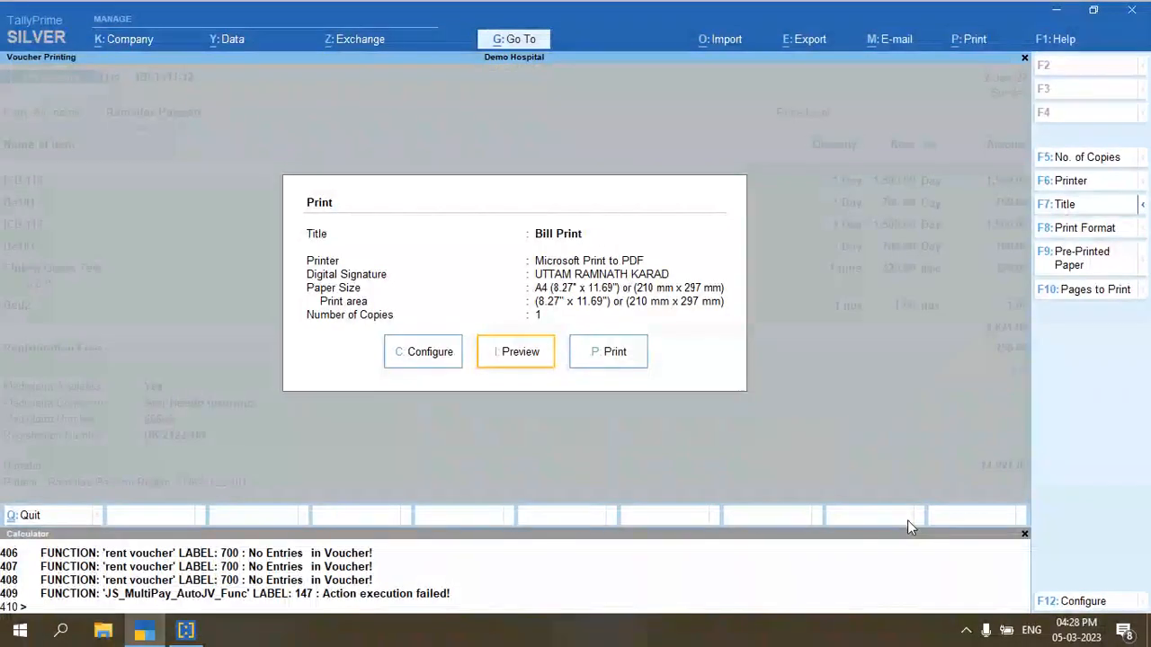
# Preview the Bill Print layout of the 2-Jan-22 IPD bill enlarged, read through its charges and close the voucher
pyautogui.press('i')
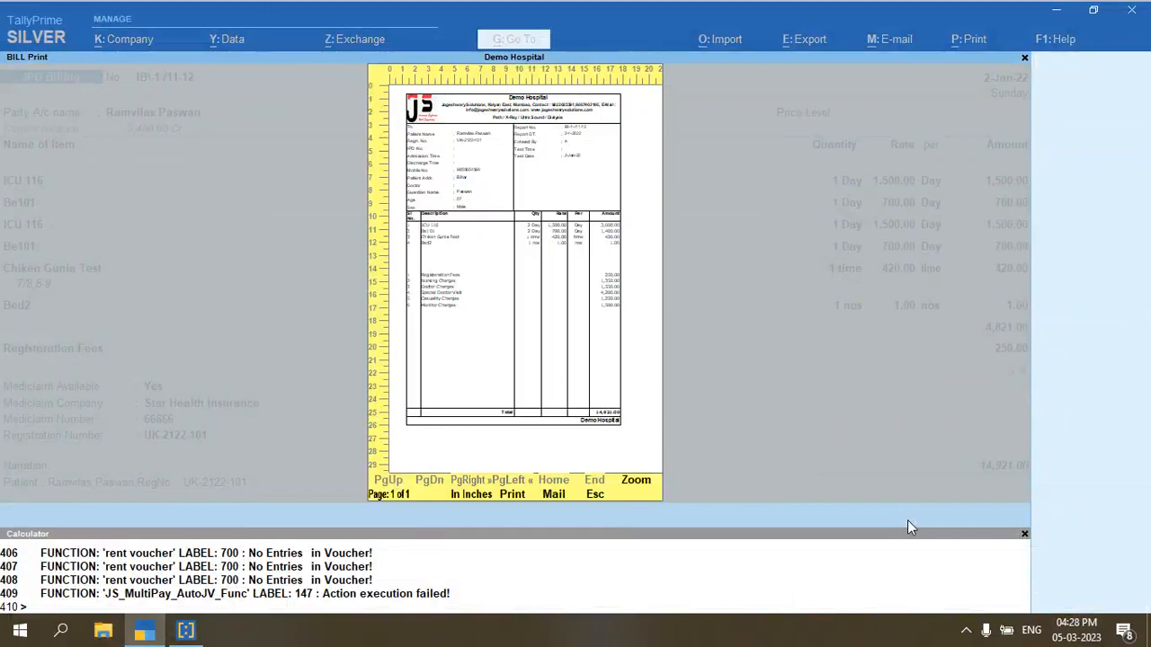
pyautogui.press('z')
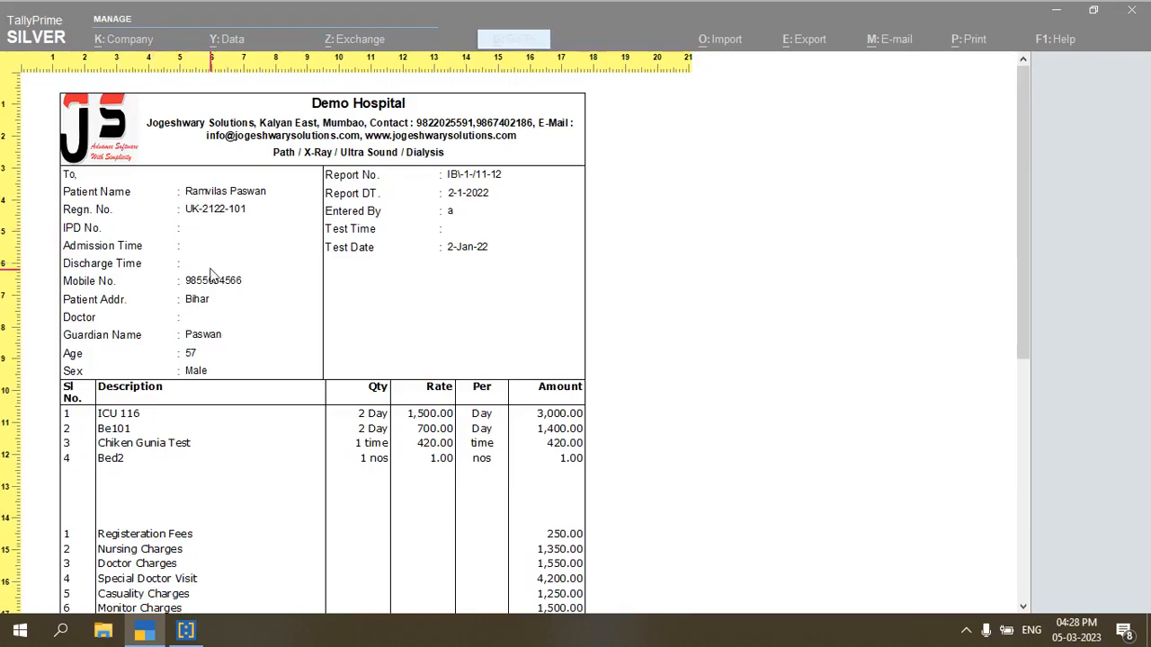
pyautogui.scroll(-5, 225, 327)
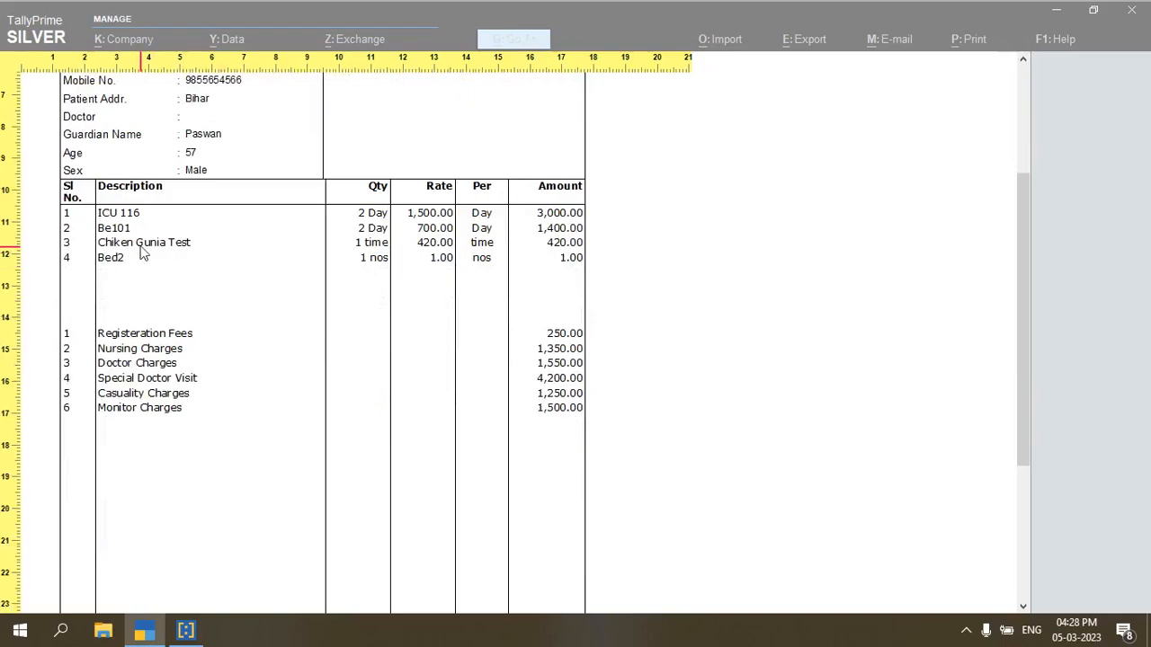
pyautogui.press('Escape')
pyautogui.press('Escape')
pyautogui.press('Escape')
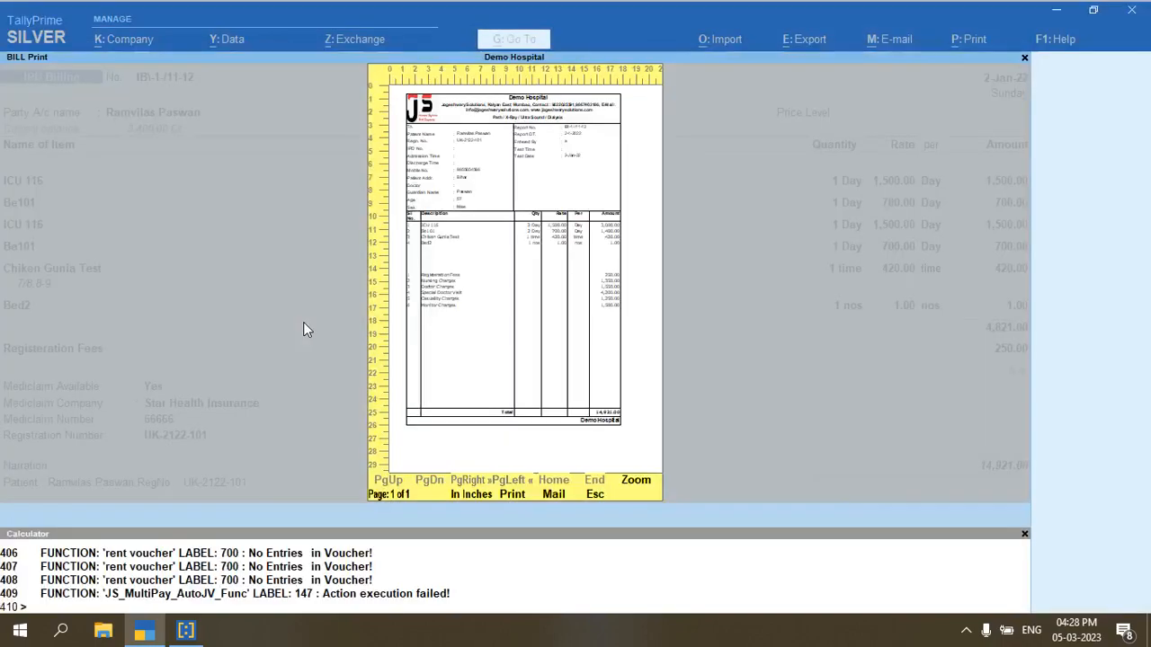
pyautogui.press('Escape')
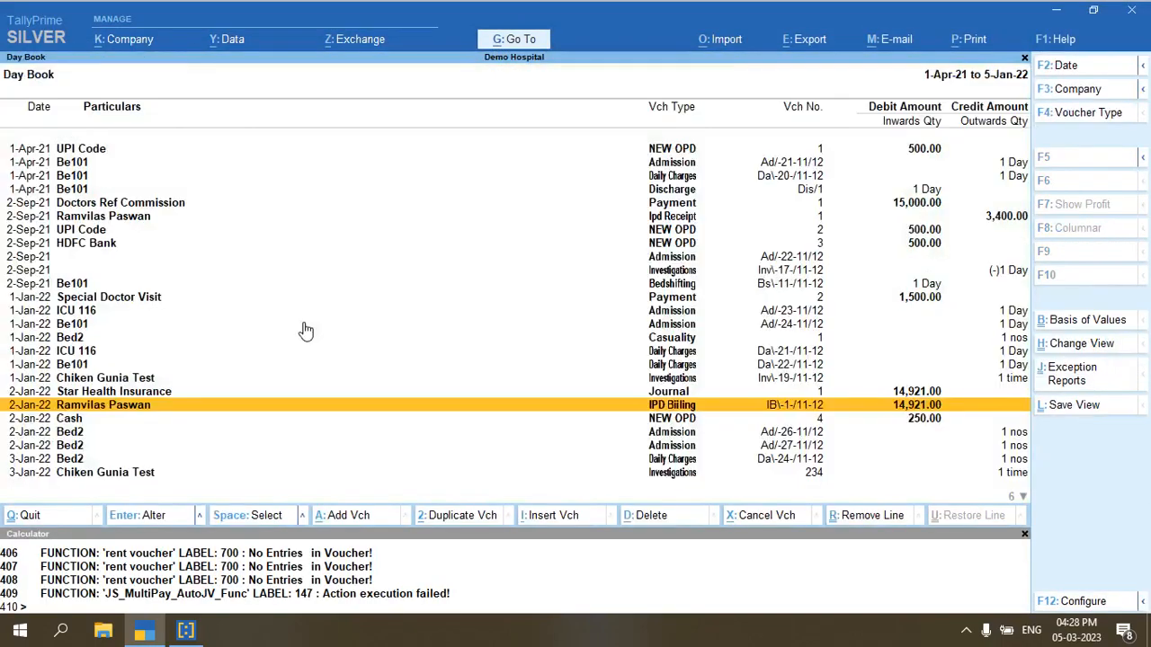
# Open the IPD billing voucher dated 5-Jan-22, preview its PATIENT BILL printout enlarged and close that preview
pyautogui.press('Down')
pyautogui.press('Down')
pyautogui.press('Down')
pyautogui.press('Down')
pyautogui.press('Down')
pyautogui.press('Down')
pyautogui.press('Down')
pyautogui.press('Down')
pyautogui.press('Down')
pyautogui.press('Down')
pyautogui.press('Down')
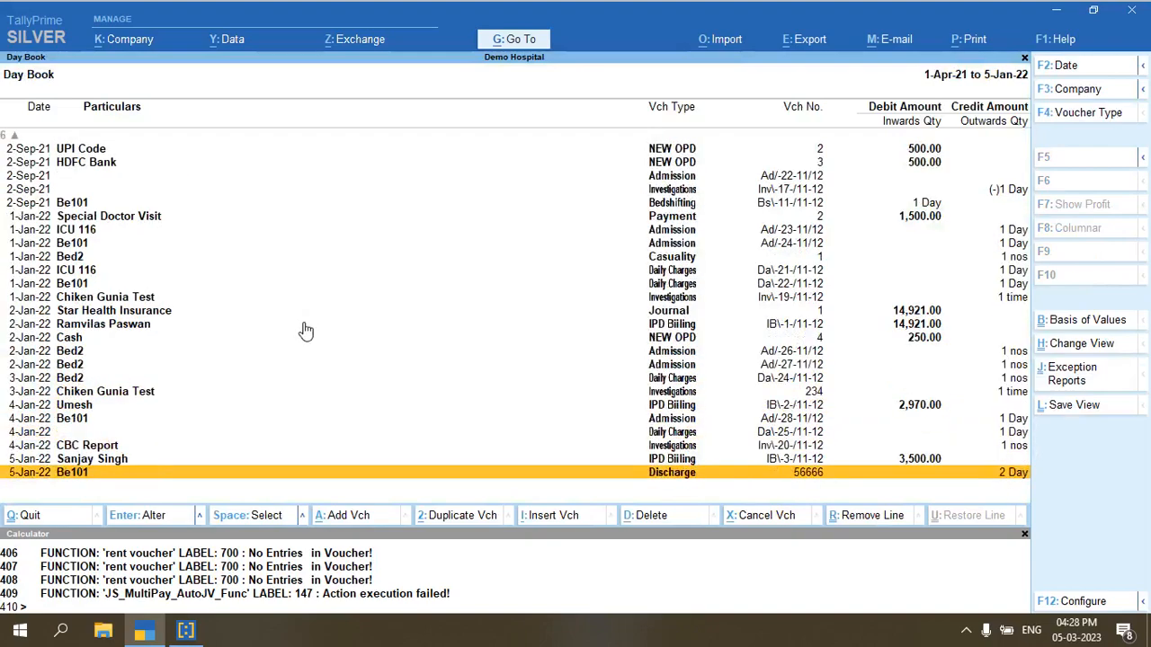
pyautogui.press('Up')
pyautogui.press('Return')
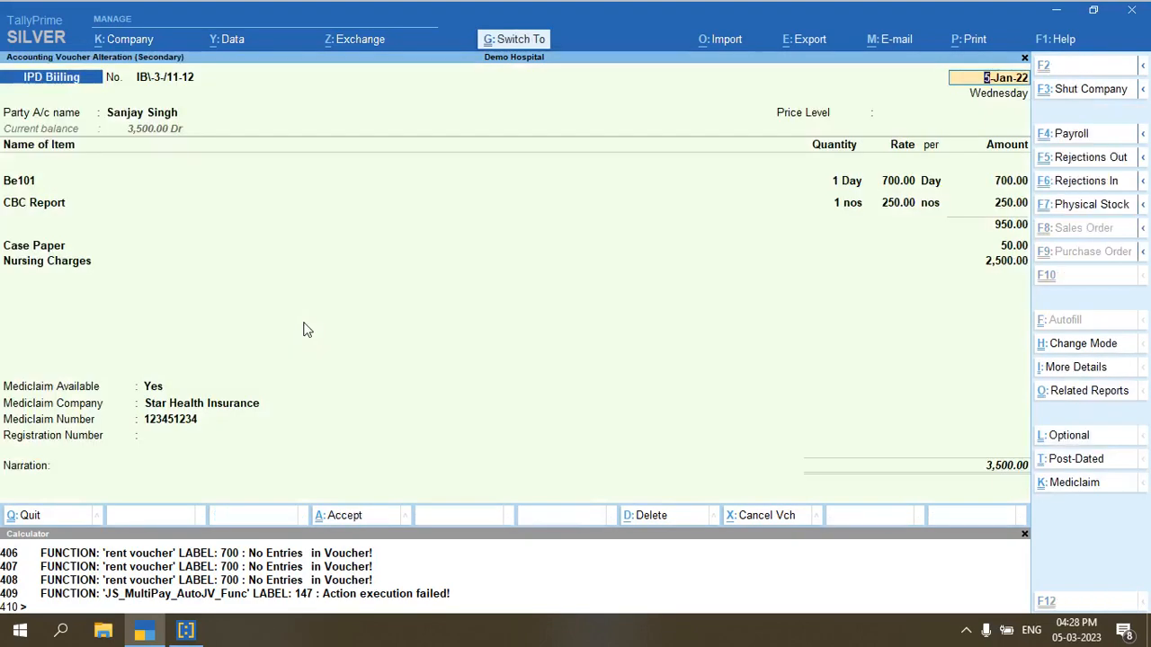
pyautogui.hotkey('ctrl', 'p')
pyautogui.press('i')
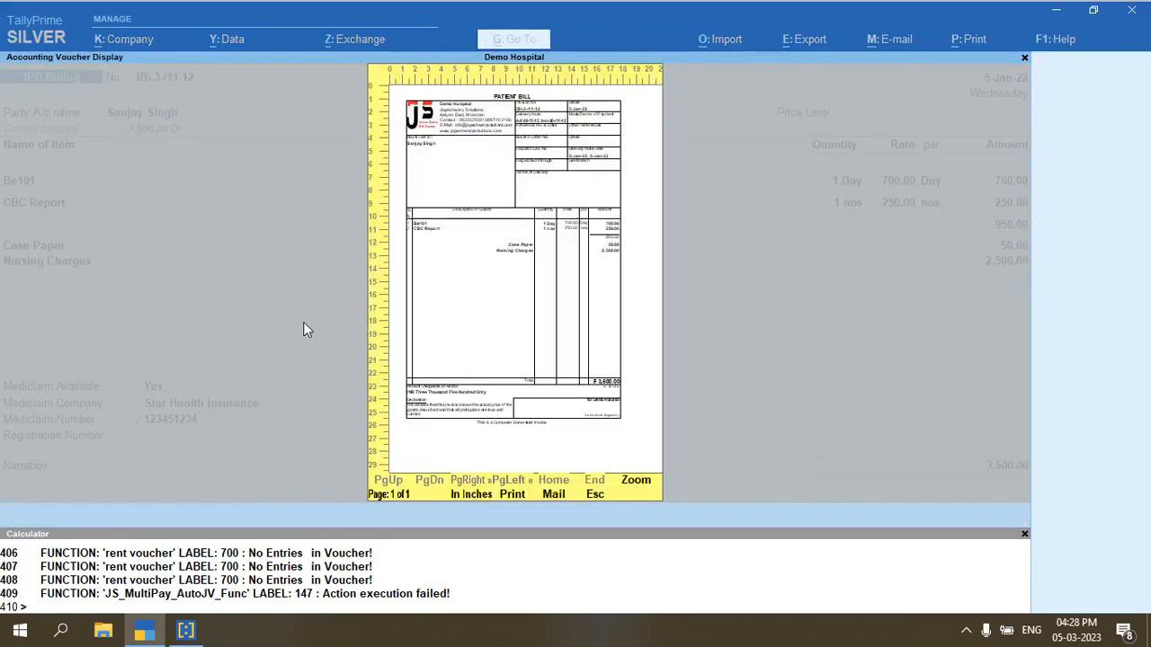
pyautogui.hotkey('alt', 'z')
pyautogui.press('Escape')
pyautogui.press('Escape')
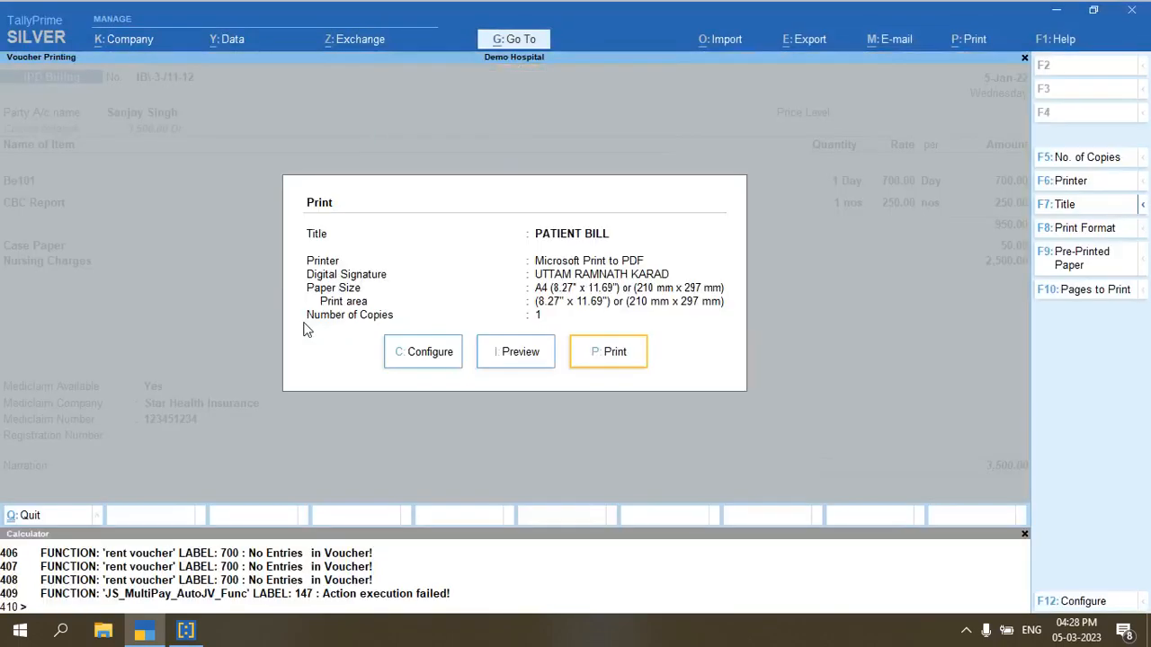
pyautogui.press('Escape')
# Preview the Bill Print layout of the 5-Jan-22 IPD bill, read it down to the total and close the voucher
pyautogui.click(508, 351)
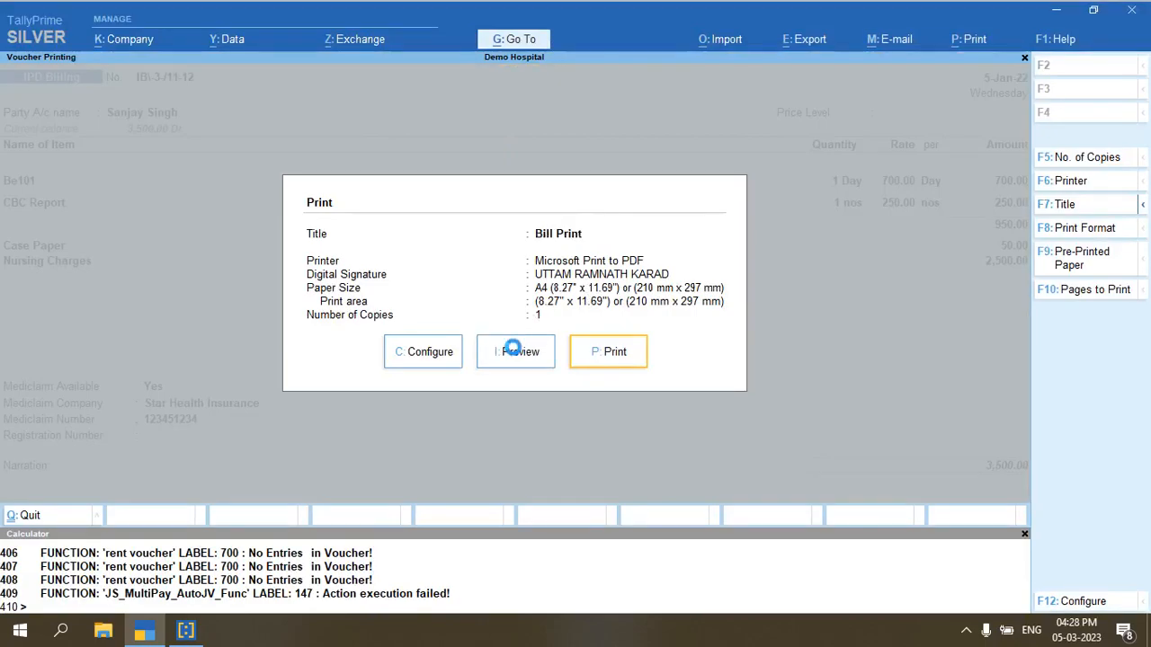
pyautogui.click(517, 355)
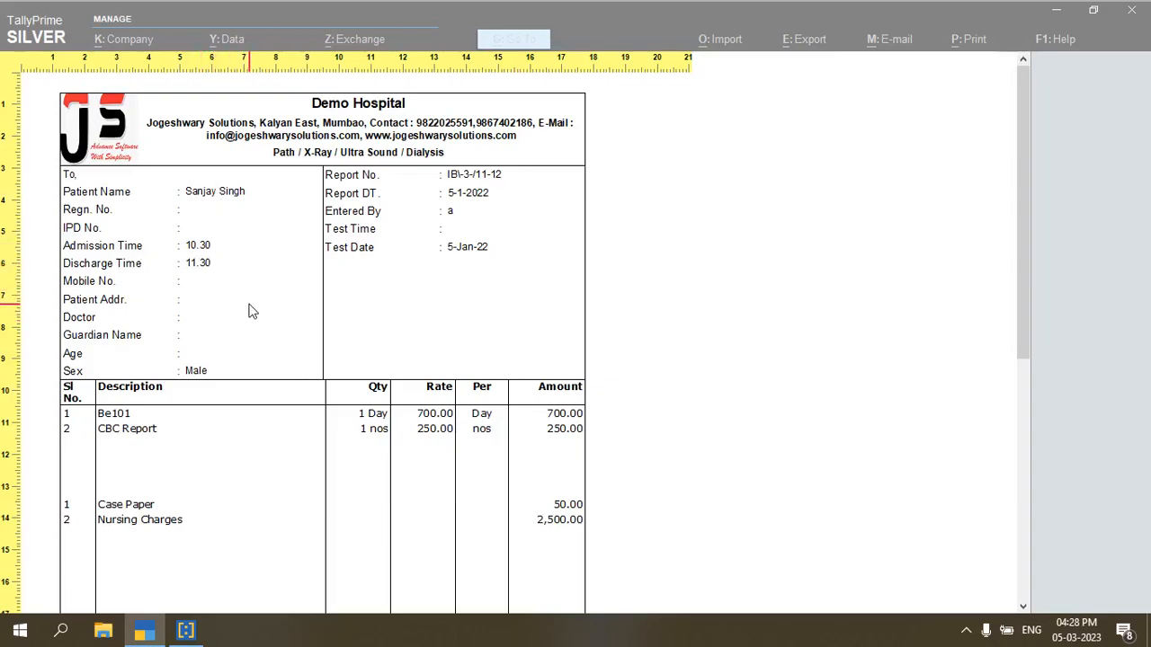
pyautogui.scroll(-10, 252, 311)
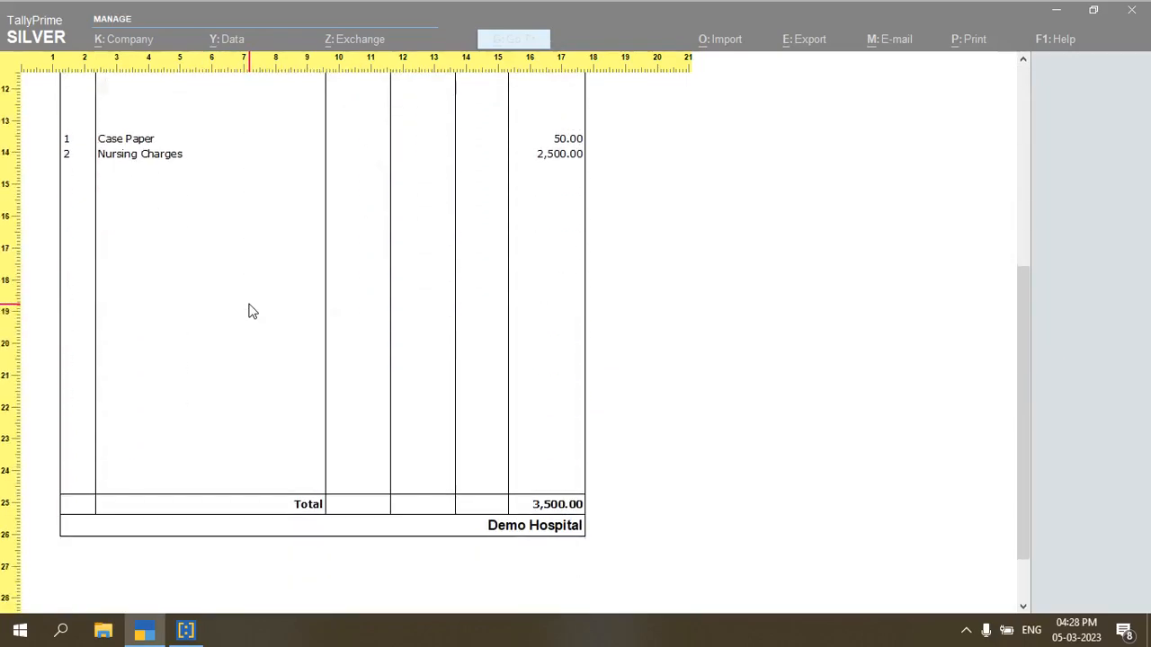
pyautogui.press('Escape')
pyautogui.press('Escape')
pyautogui.press('Escape')
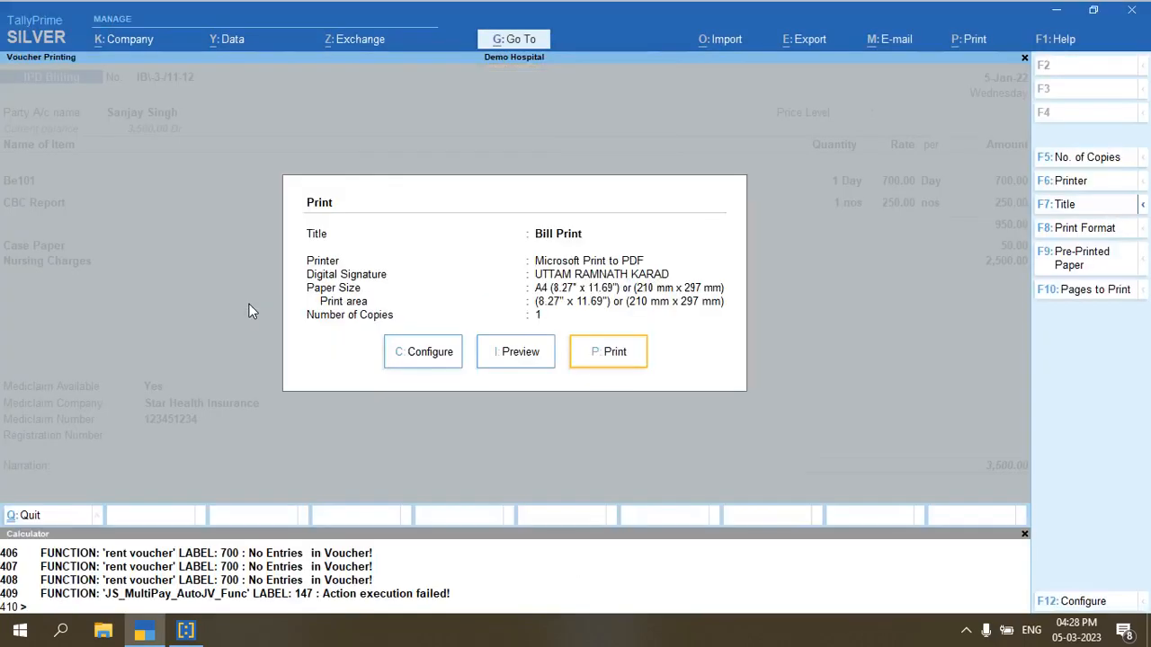
pyautogui.press('Escape')
pyautogui.press('Escape')
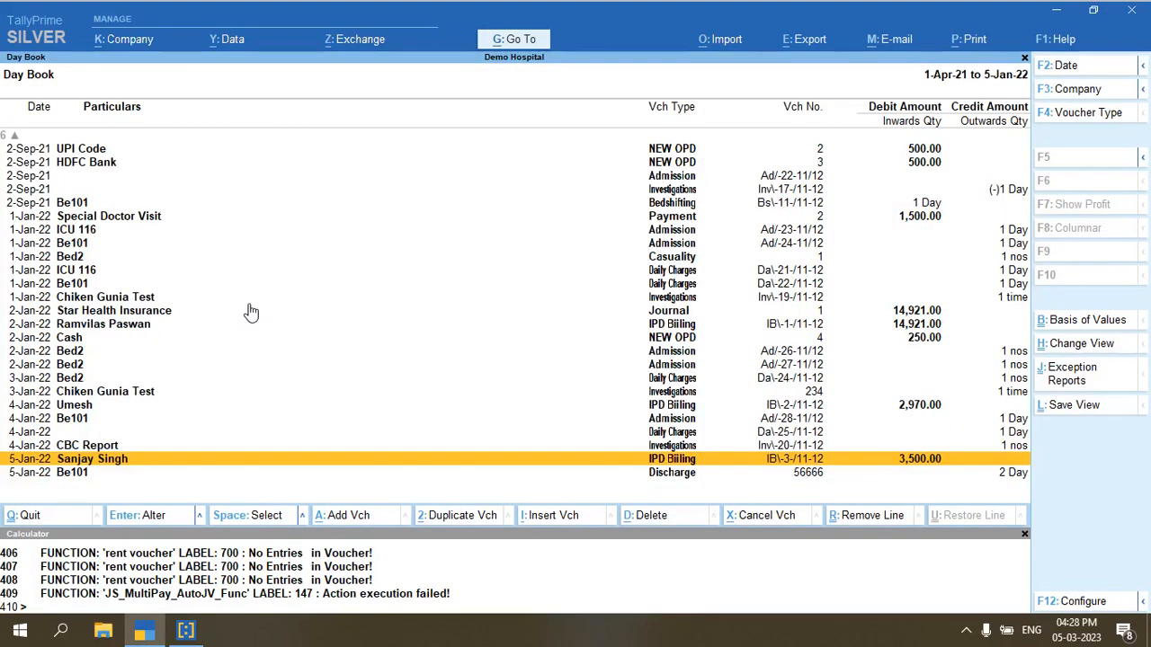
# Leave the Day Book and open the Reports section of the Hospital Module
pyautogui.press('Down')
pyautogui.press('Down')
pyautogui.press('Down')
pyautogui.press('Down')
pyautogui.press('Down')
pyautogui.press('Down')
pyautogui.press('Down')
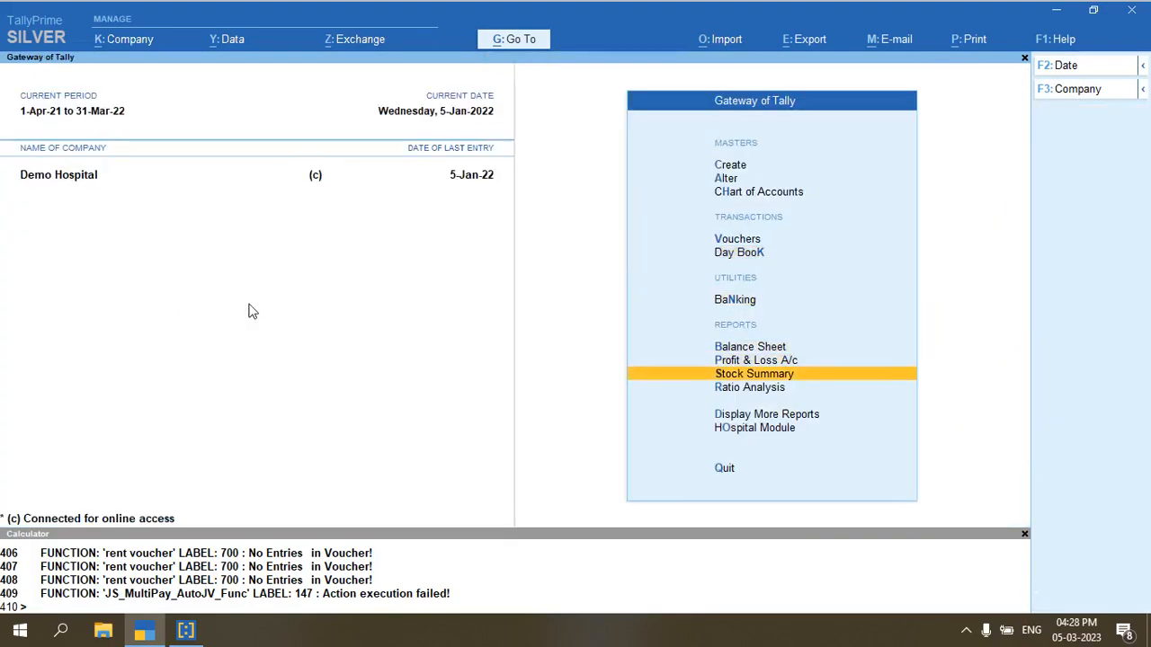
pyautogui.press('Return')
pyautogui.press('Down')
pyautogui.press('Down')
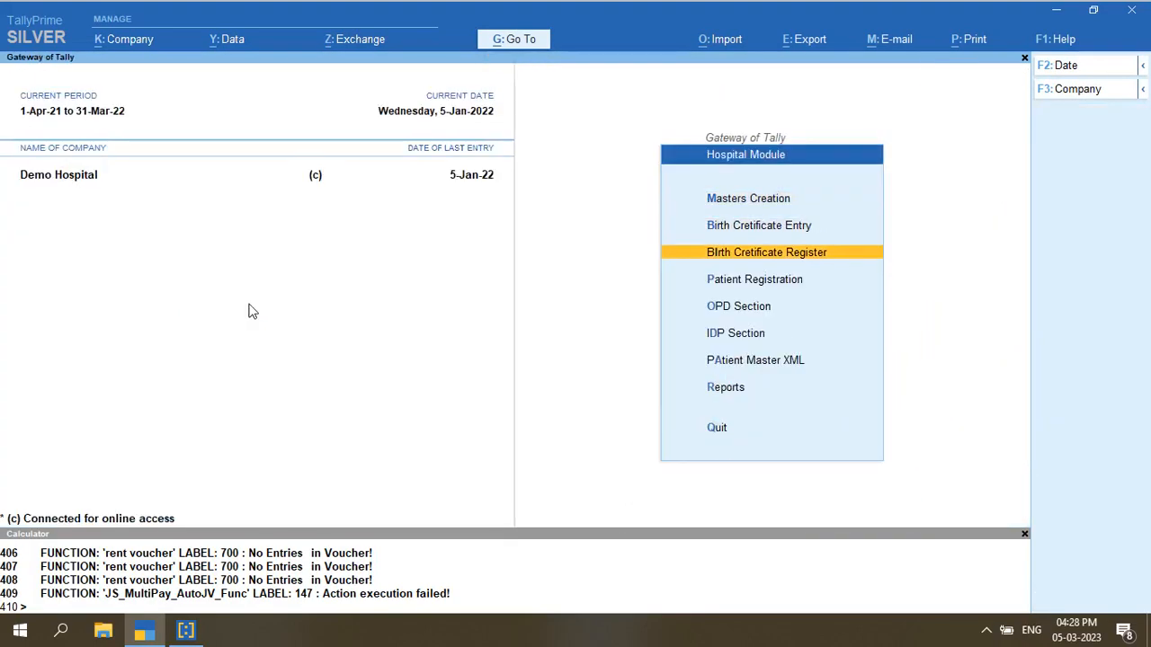
pyautogui.press('Down')
pyautogui.press('Down')
pyautogui.press('Down')
pyautogui.press('Down')
pyautogui.press('Down')
pyautogui.press('Return')
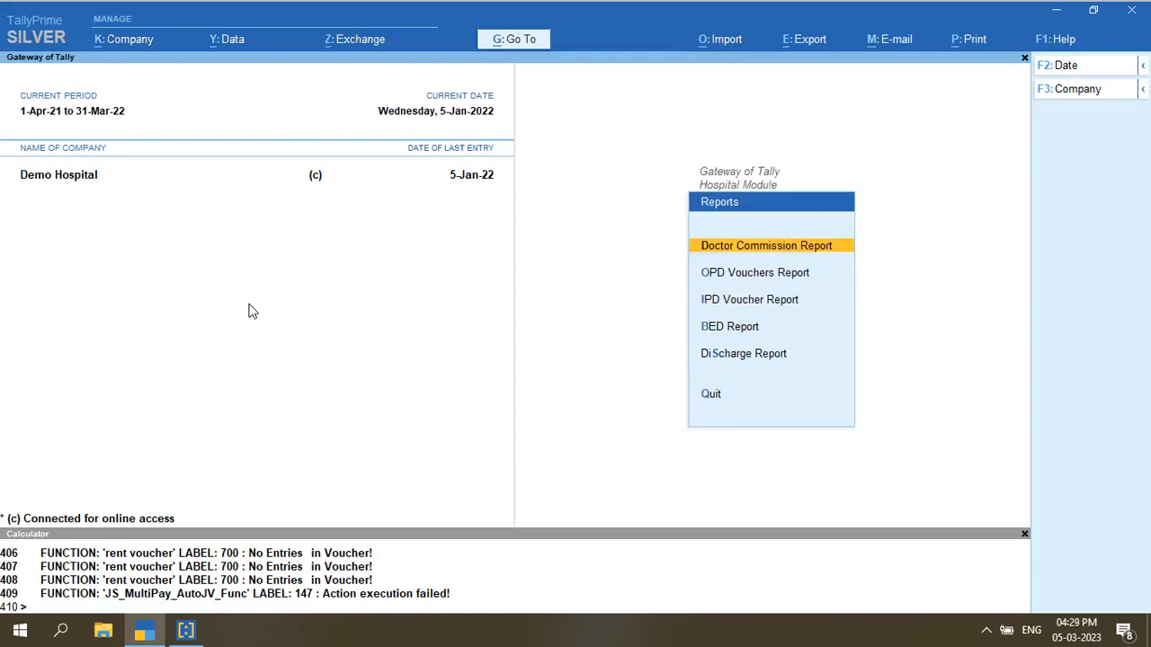
# Examine the patient, doctor and commission entries in the Doctor Commission Report, and close the report
pyautogui.press('Return')
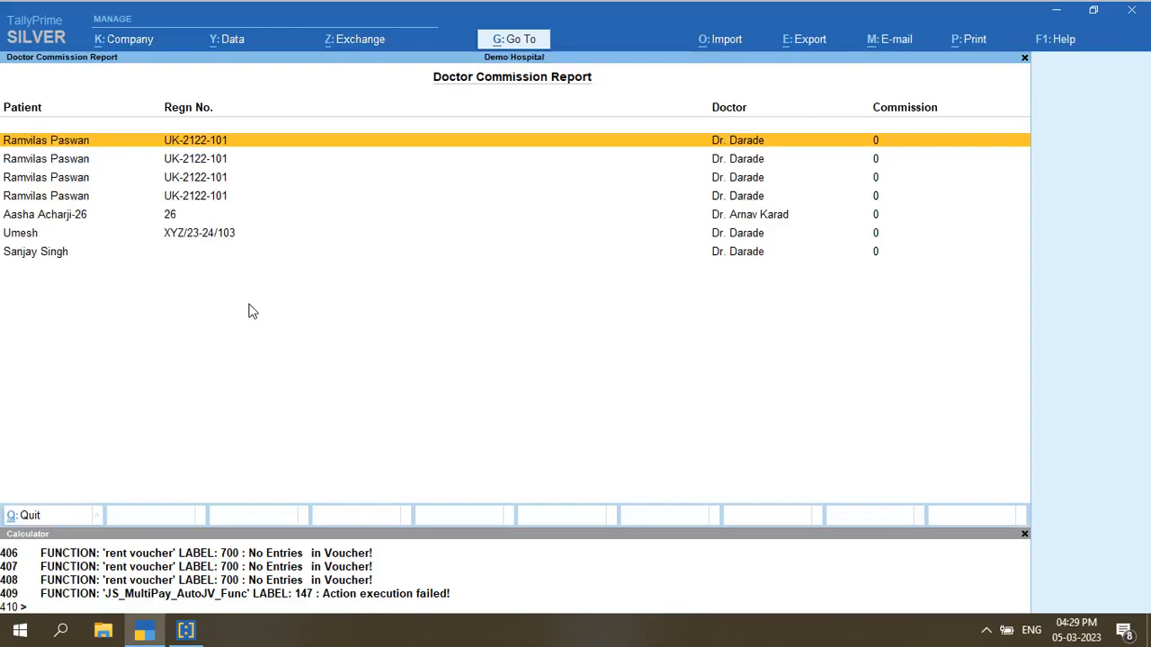
pyautogui.press('Escape')
pyautogui.press('Return')
pyautogui.press('Down')
pyautogui.press('Down')
pyautogui.press('Down')
pyautogui.press('Down')
pyautogui.press('Down')
pyautogui.press('Down')
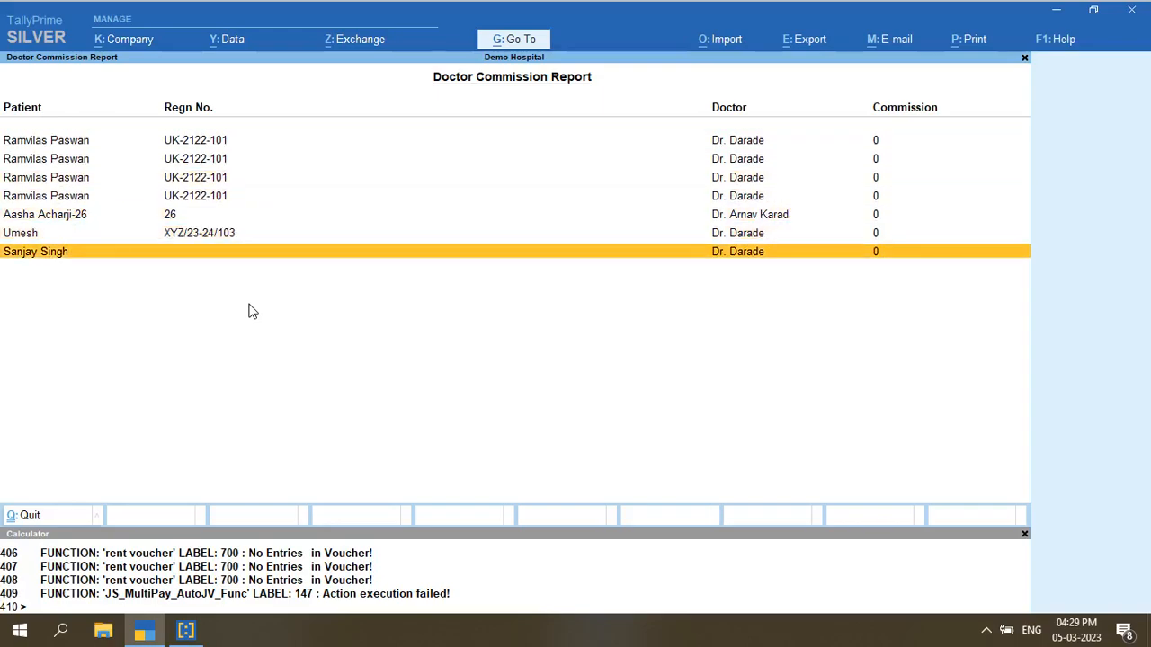
pyautogui.press('Up')
pyautogui.press('Up')
pyautogui.press('Up')
pyautogui.press('Up')
pyautogui.press('Up')
pyautogui.press('Up')
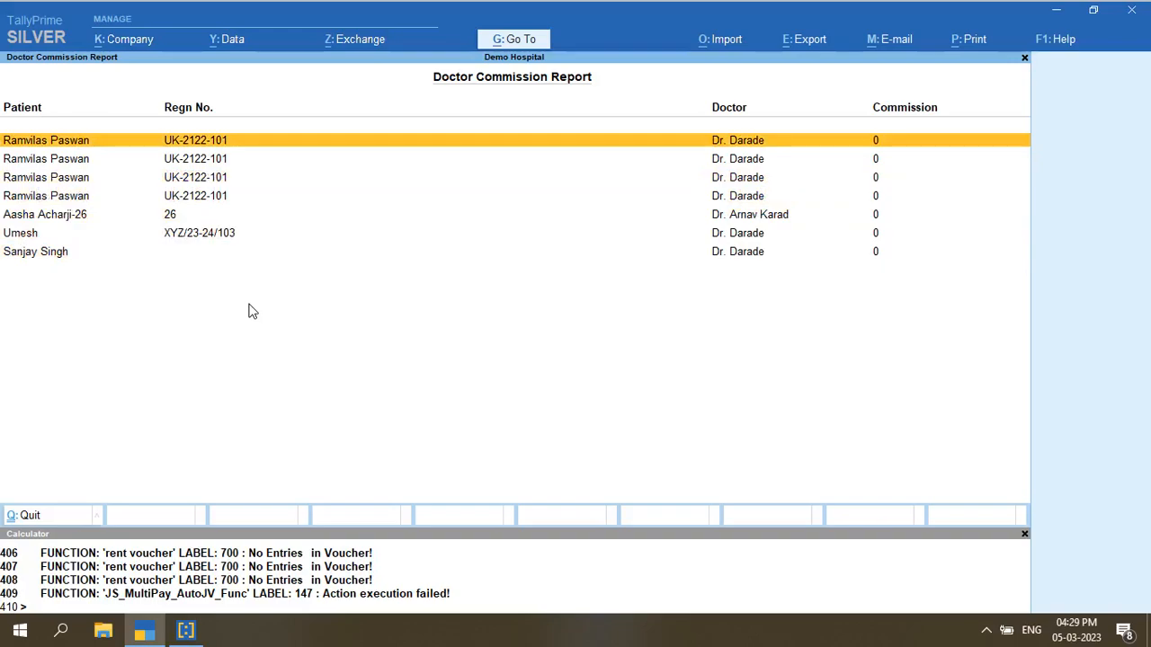
pyautogui.press('Escape')
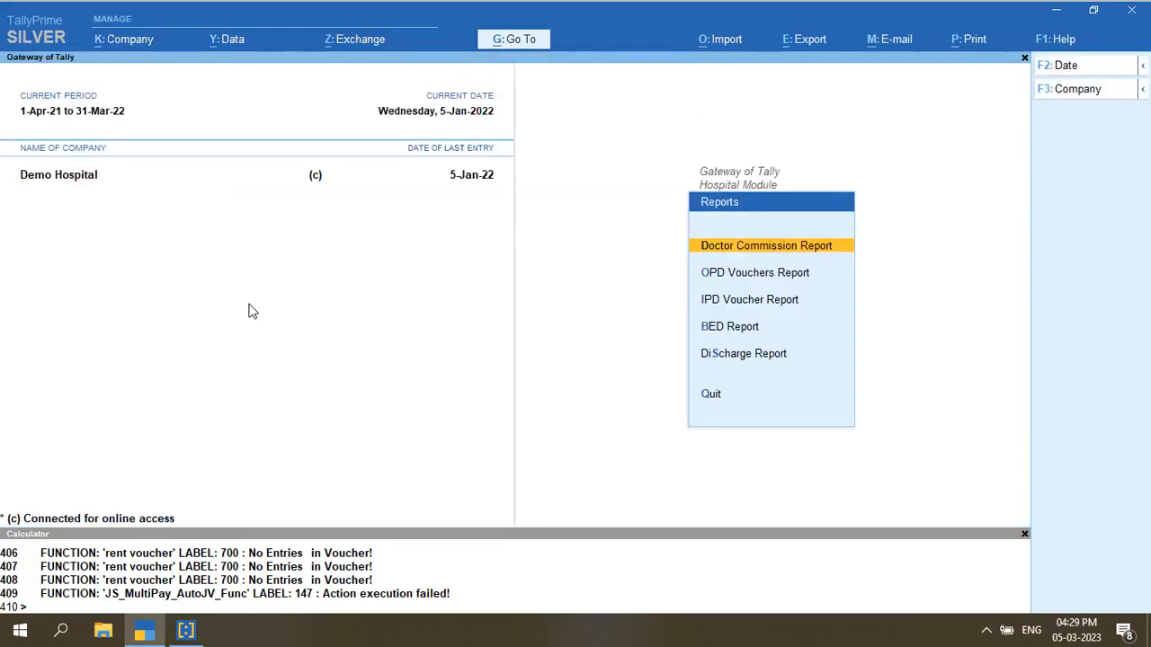
# Look into the OPD Vouchers Report, close it, and open the investigations register under IPD Voucher Report
pyautogui.press('Down')
pyautogui.press('Return')
pyautogui.press('Escape')
pyautogui.press('Down')
pyautogui.press('Return')
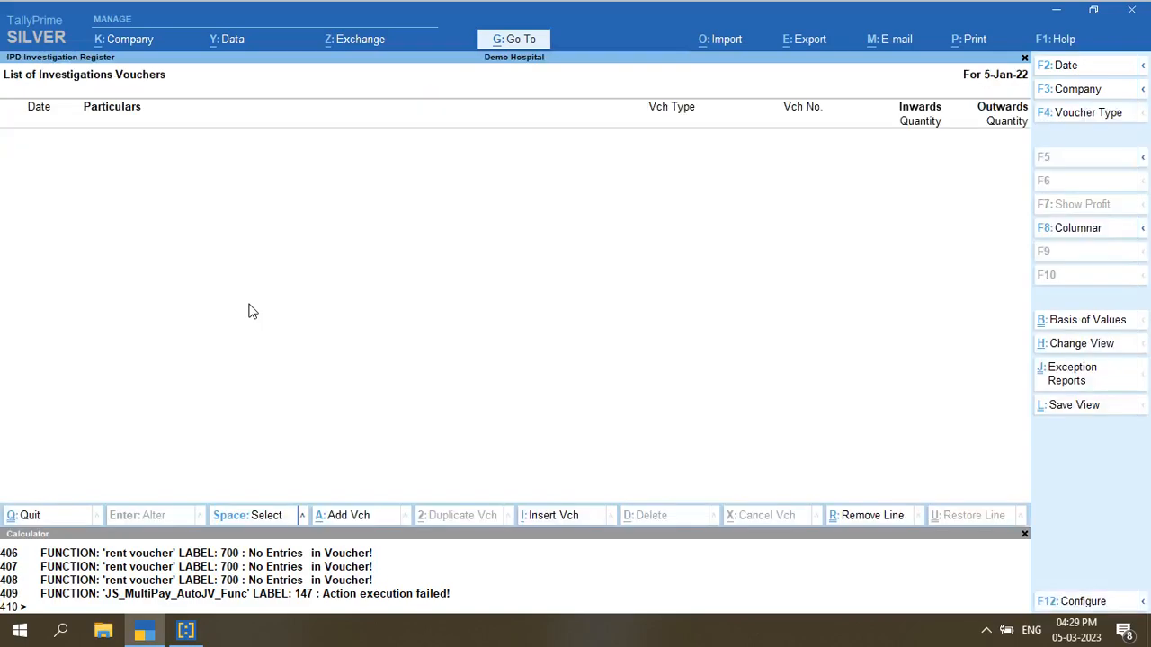
# Set the investigations register's period to 1-Apr-21 to 5-Jan-22, look through its vouchers, and close it
pyautogui.hotkey('alt', 'F2')
pyautogui.press('BackSpace')
pyautogui.press('Return')
pyautogui.press('Return')
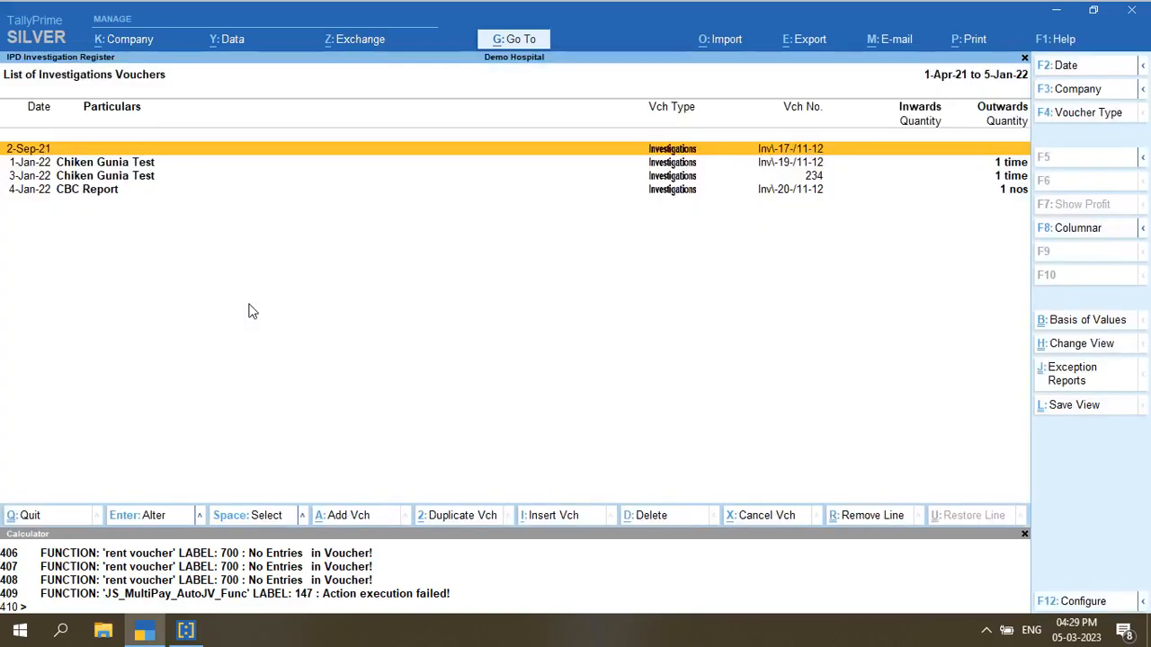
pyautogui.press('Down')
pyautogui.press('Down')
pyautogui.press('Down')
pyautogui.press('Escape')
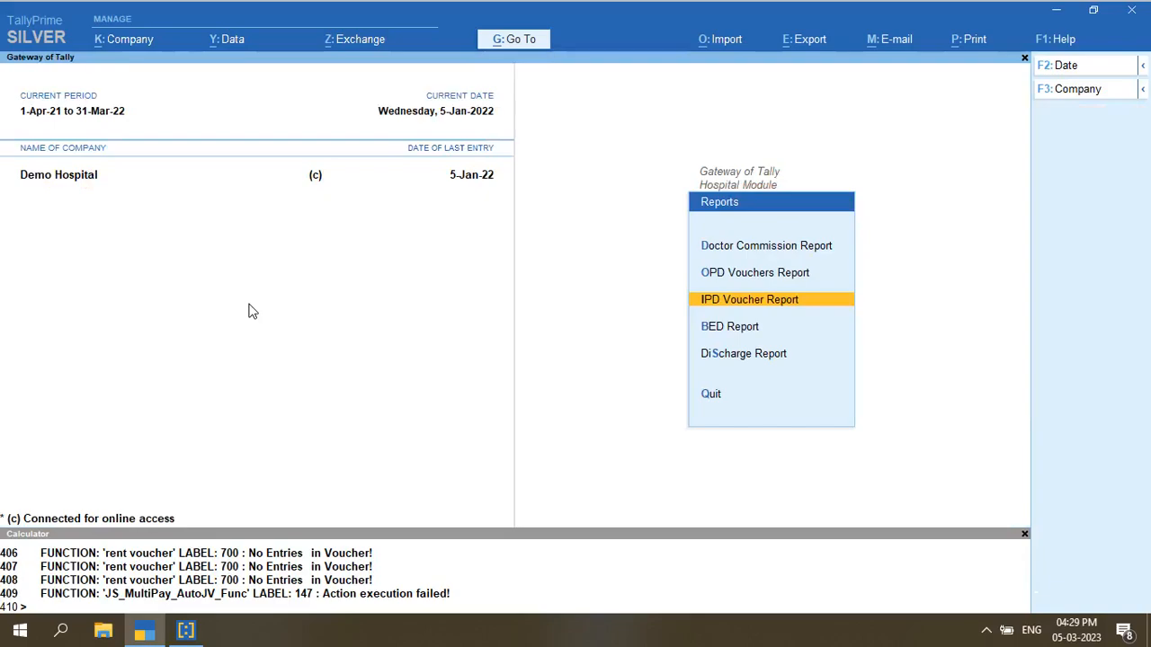
# View the BED Report and the Discharge Report of the Hospital Module, and leave the Reports section
pyautogui.press('Down')
pyautogui.press('Return')
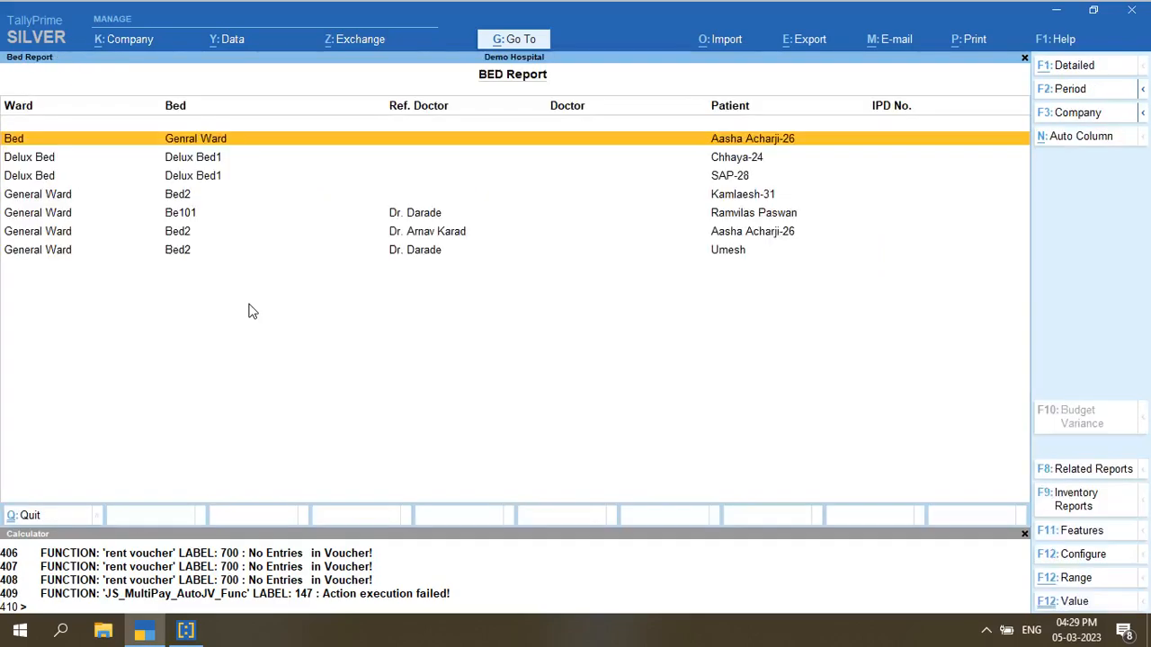
pyautogui.press('Escape')
pyautogui.press('Down')
pyautogui.press('Return')
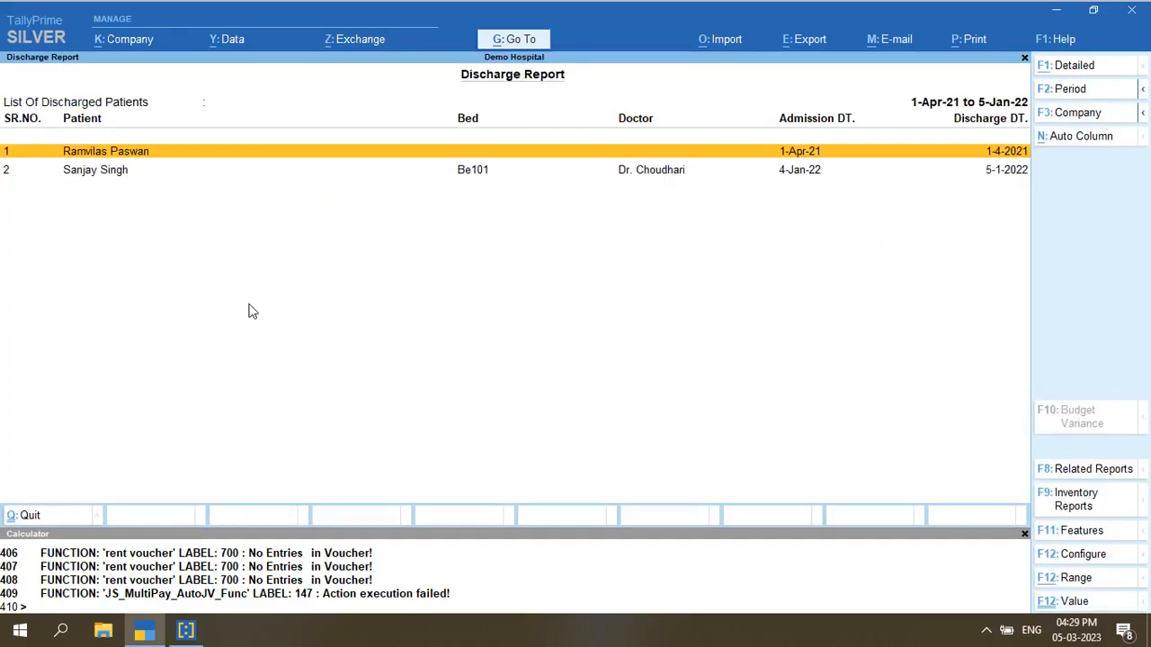
pyautogui.press('Down')
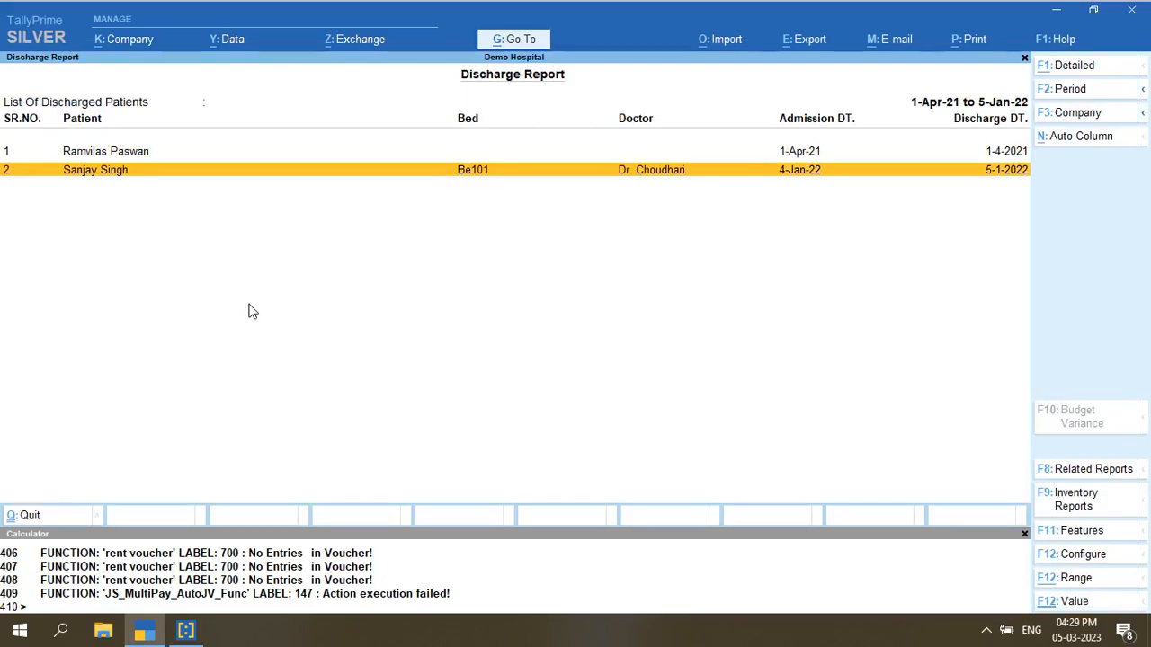
pyautogui.press('Escape')
pyautogui.press('Escape')
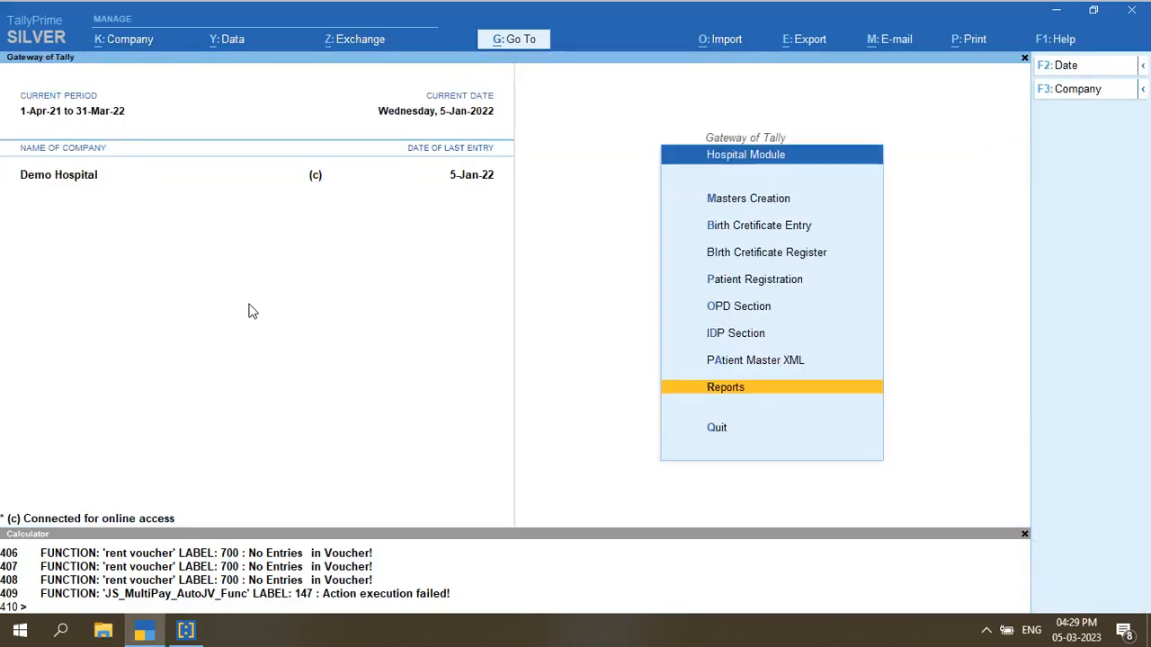
# Look over the Birth Certificate entry form and its patient registration list, and quit without saving
pyautogui.press('Up')
pyautogui.press('Up')
pyautogui.press('Up')
pyautogui.press('Up')
pyautogui.press('Up')
pyautogui.press('Up')
pyautogui.press('Up')
pyautogui.press('Down')
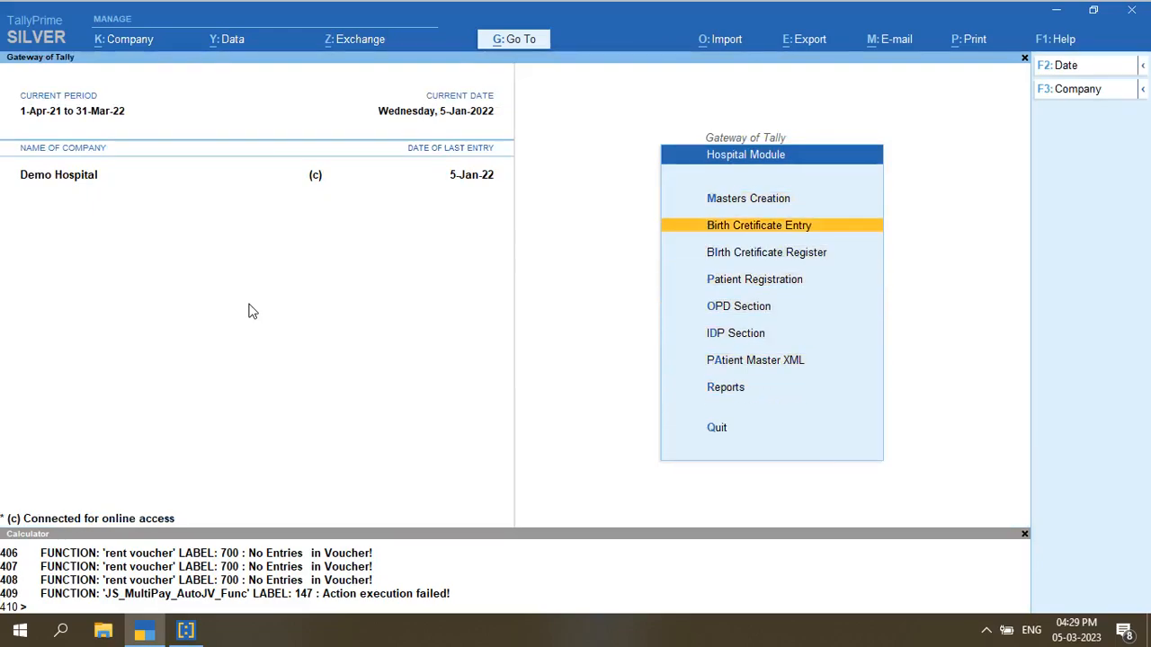
pyautogui.press('Return')
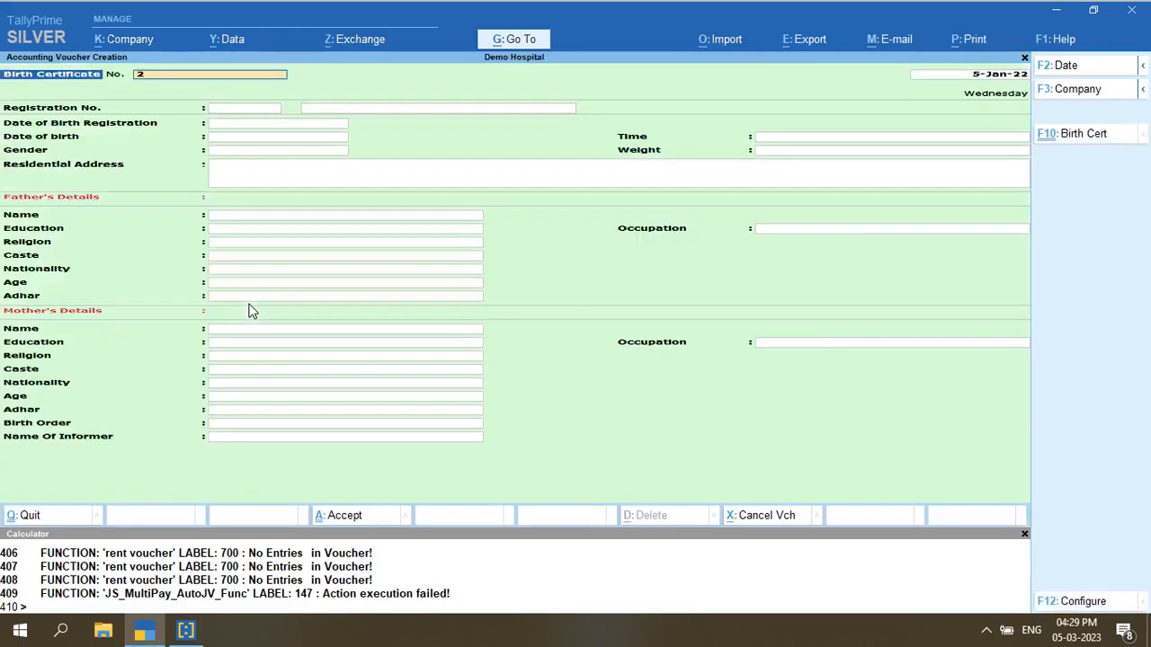
pyautogui.press('Return')
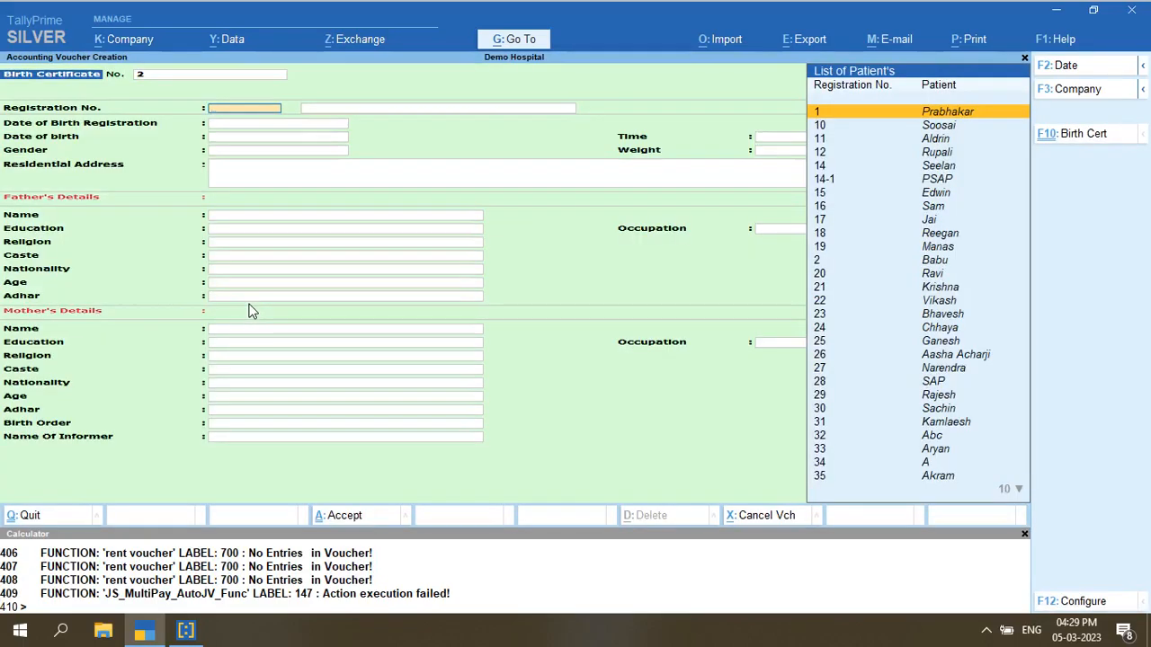
pyautogui.press('Escape')
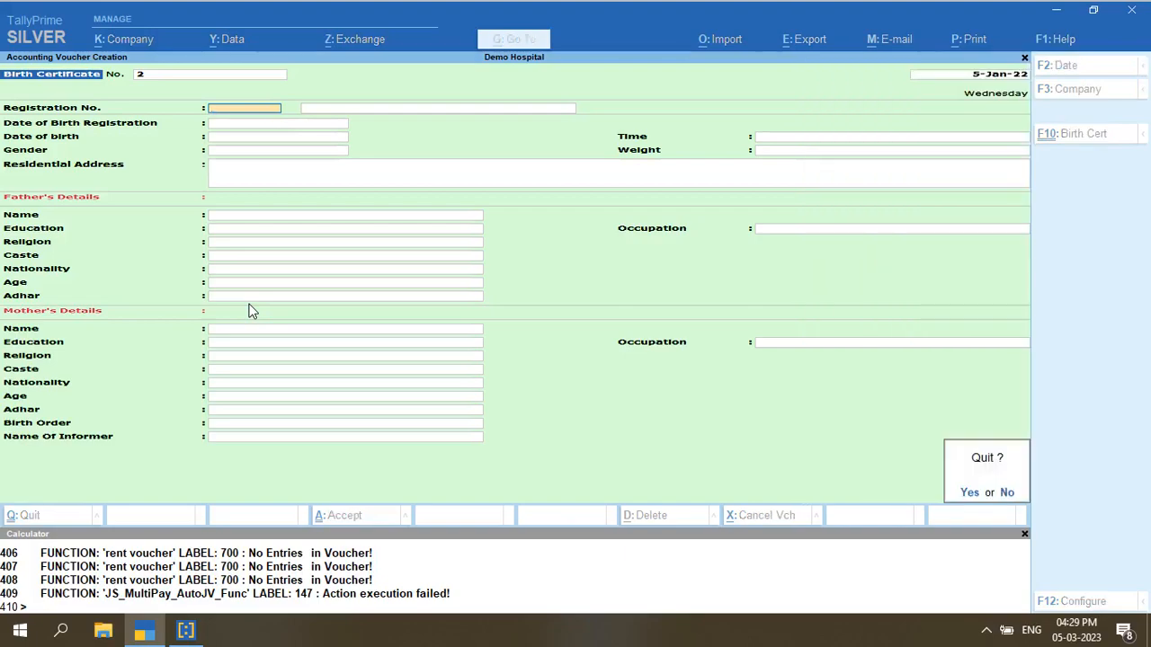
pyautogui.press('y')
pyautogui.press('Return')
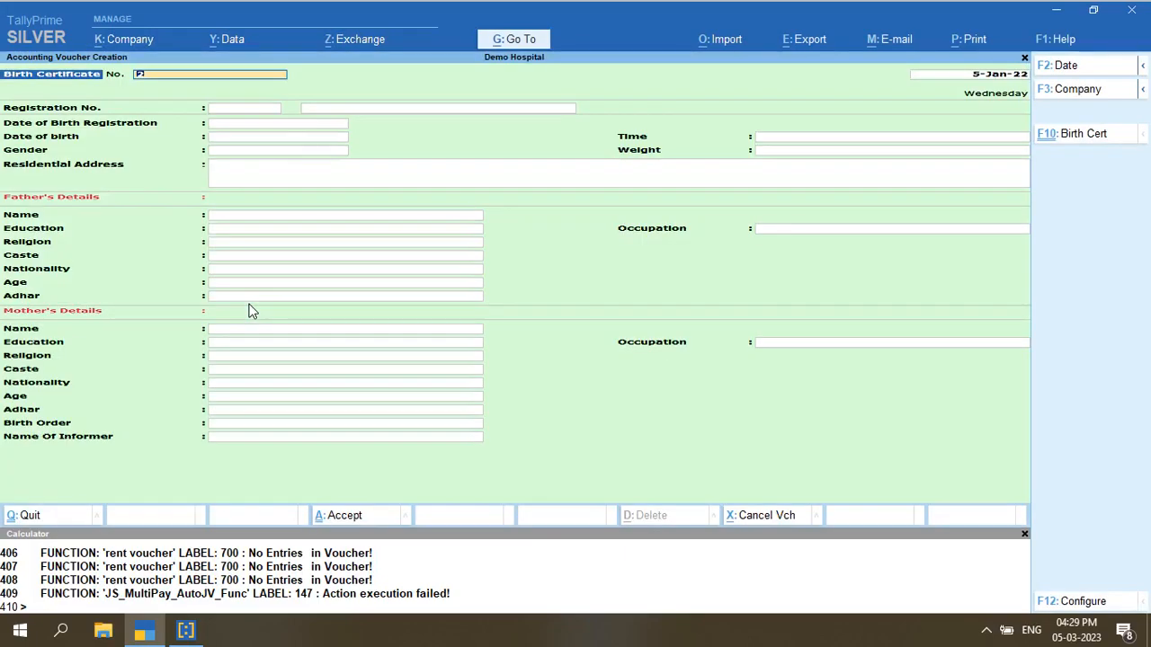
pyautogui.press('Escape')
pyautogui.press('y')
# Open the Day Book and list only the Birth Certificate vouchers
pyautogui.press('Escape')
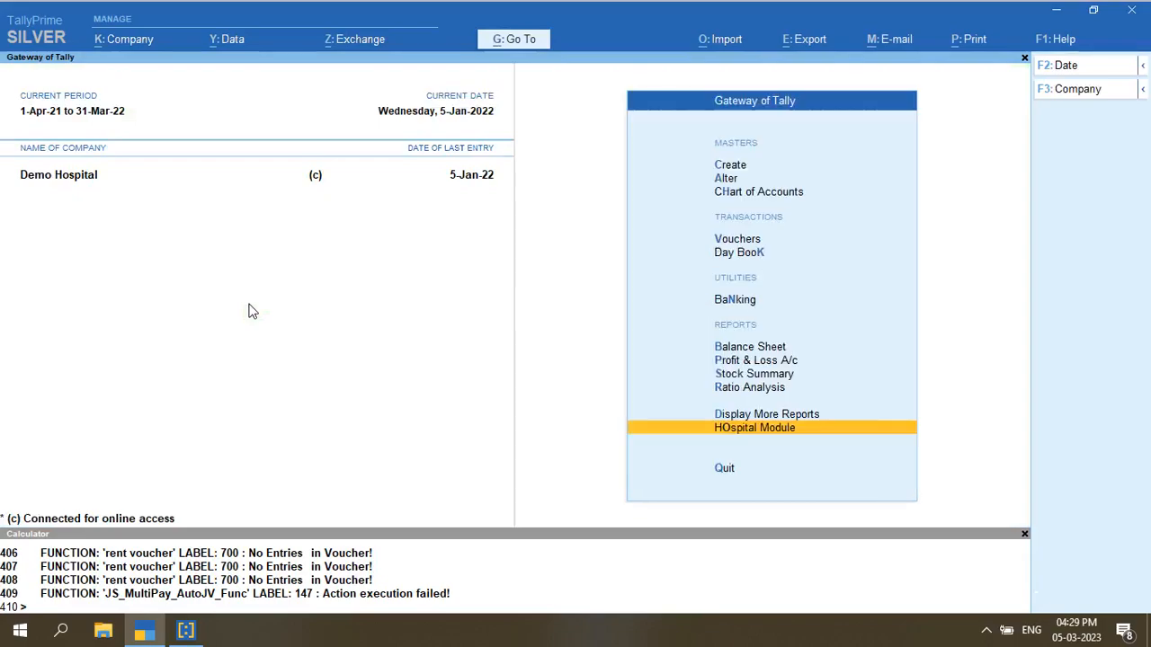
pyautogui.press('k')
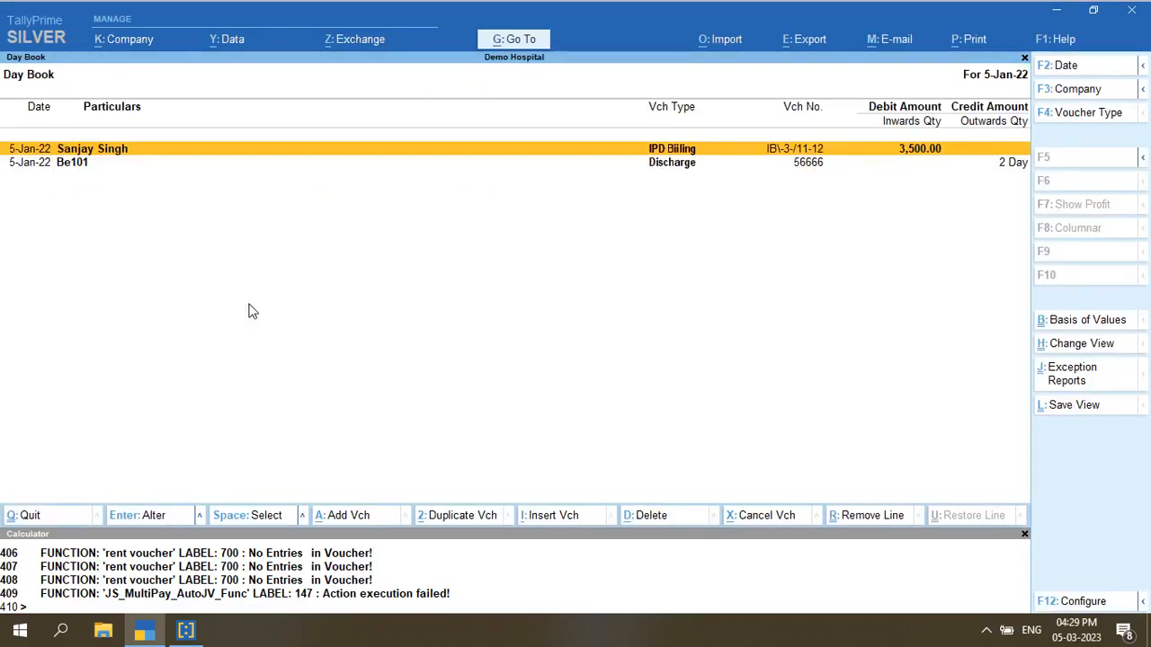
pyautogui.press('F4')
pyautogui.write('Birt')
pyautogui.press('Return')
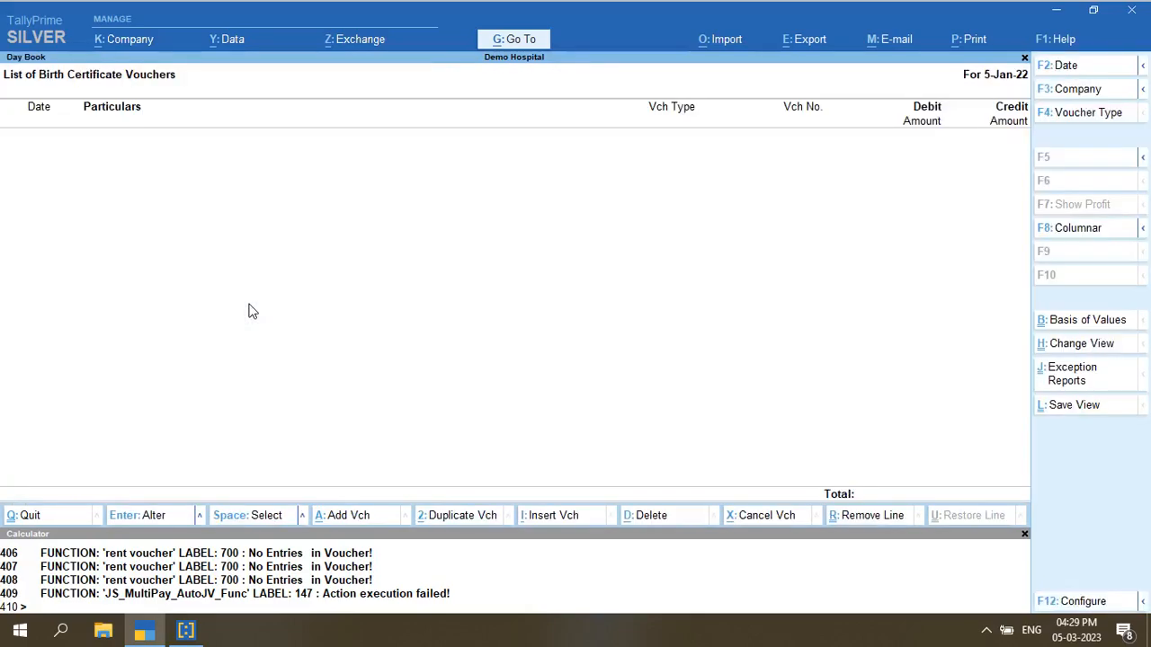
# Set the start of the Birth Certificate voucher list's period to 1.4.2021
pyautogui.press('F2')
pyautogui.press('Return')
pyautogui.press('Return')
pyautogui.hotkey('alt', 'F2')
pyautogui.write('1')
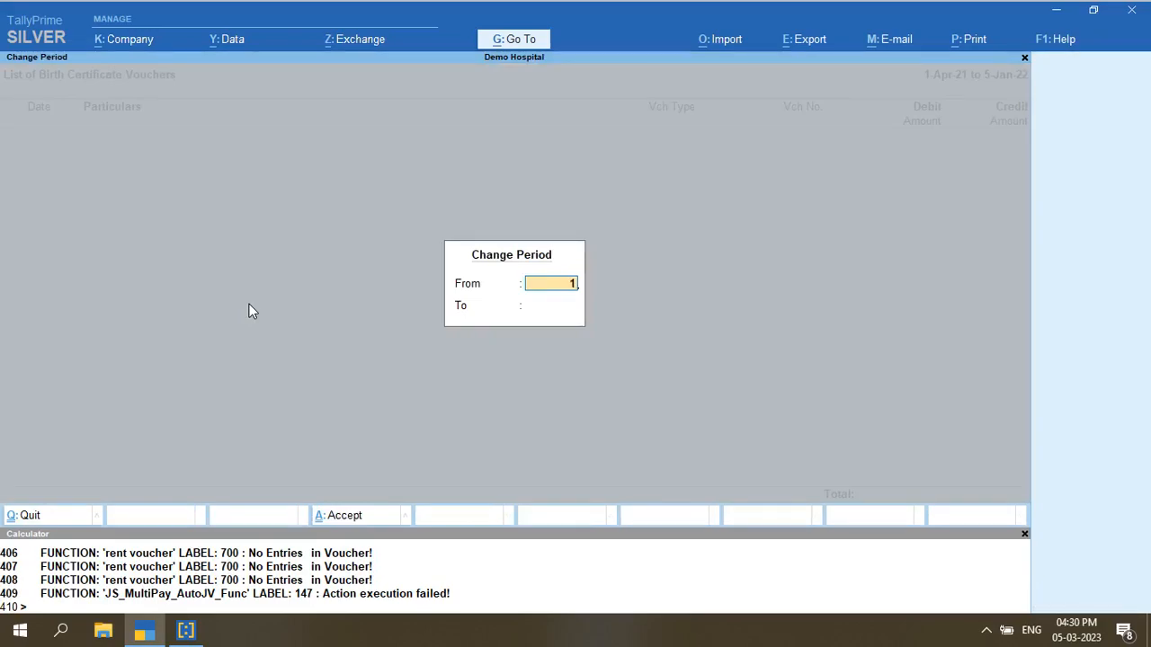
pyautogui.write('.4.2021')
pyautogui.press('Return')
pyautogui.press('Return')
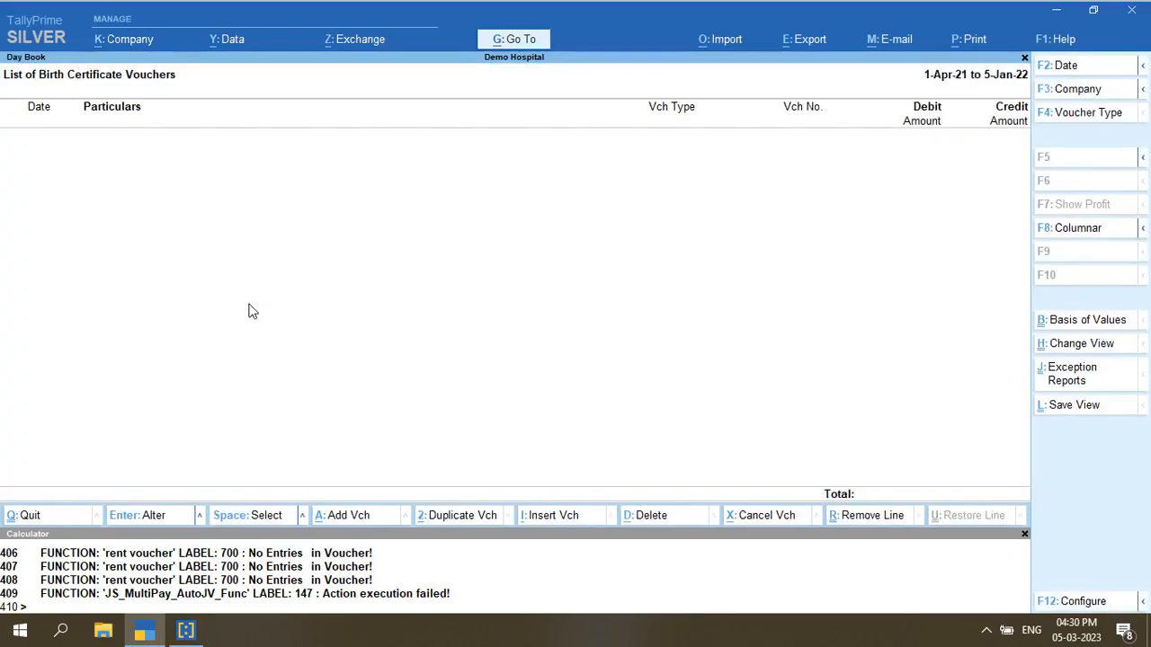
# Extend the Birth Certificate voucher list's period to 31.3.23, check it for entries, and leave the Day Book
pyautogui.hotkey('alt', 'F2')
pyautogui.press('Return')
pyautogui.press('Return')
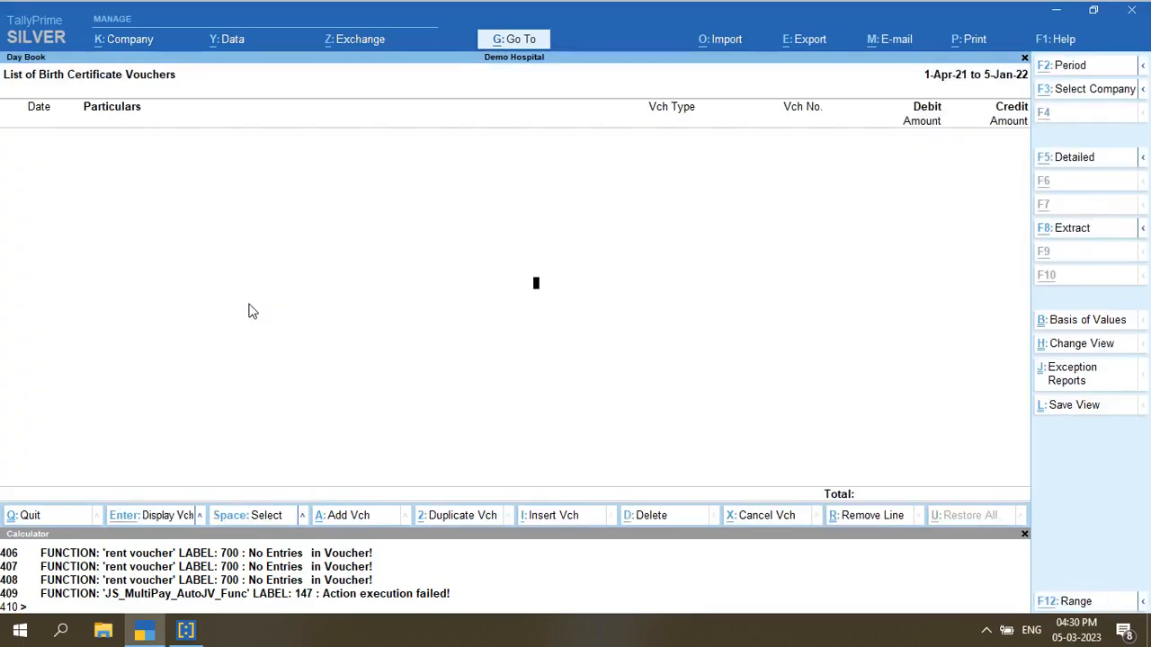
pyautogui.hotkey('alt', 'F2')
pyautogui.press('Return')
pyautogui.write('31.3.23')
pyautogui.press('Return')
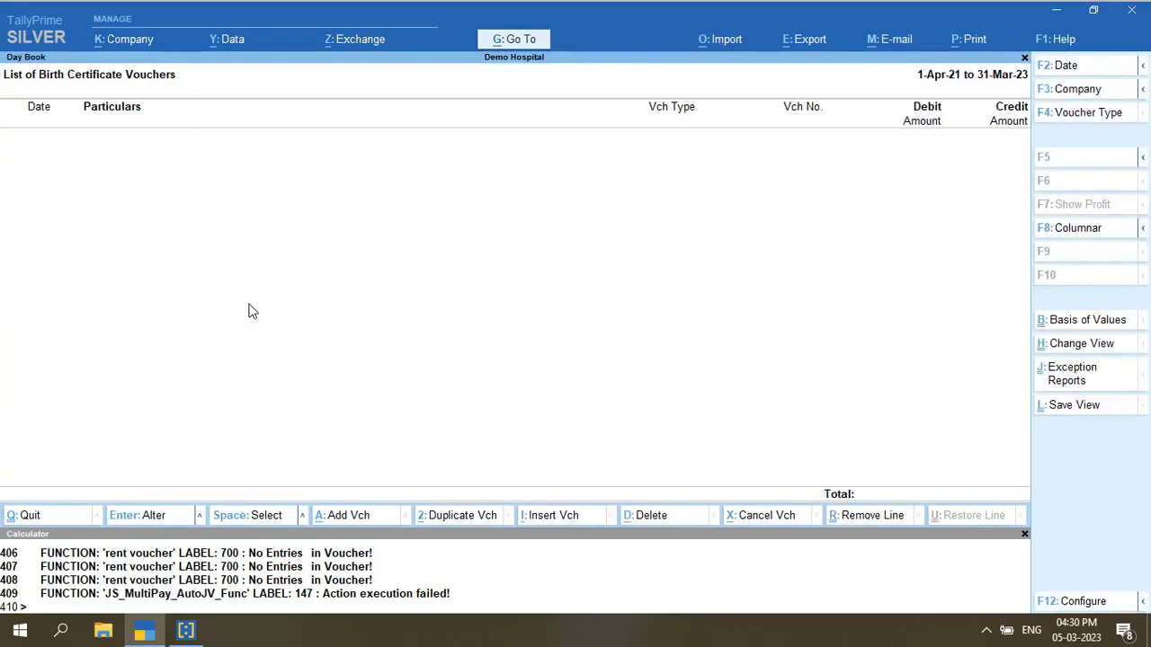
pyautogui.press('Escape')
pyautogui.press('Escape')
pyautogui.press('Escape')
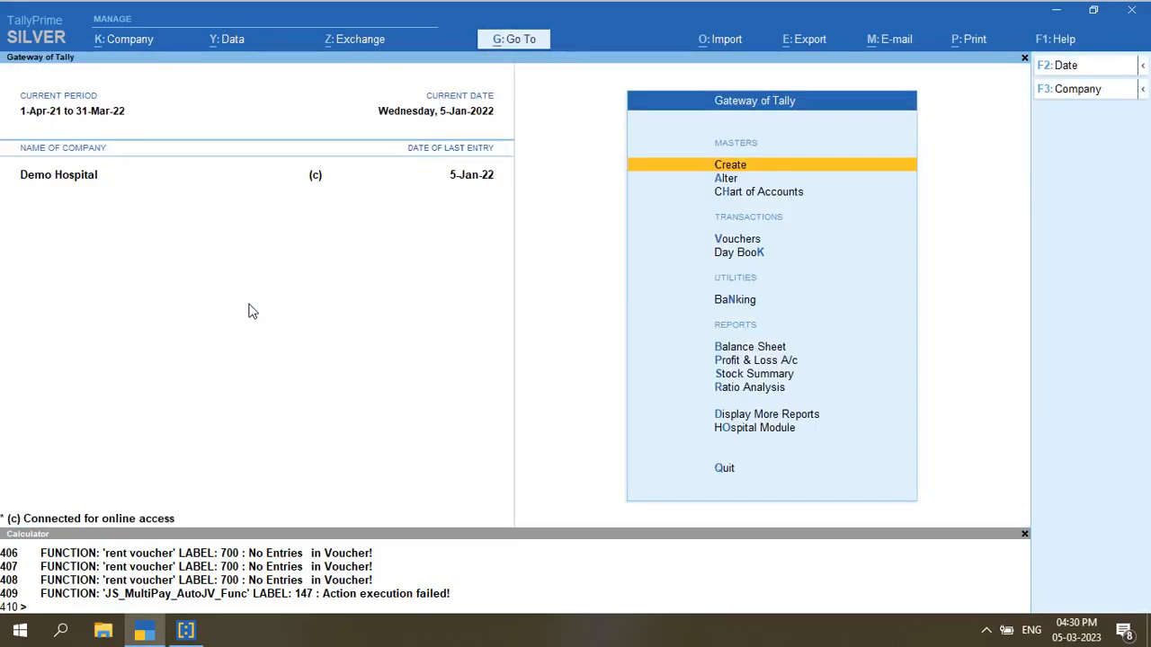
# Check the Birth Certificate voucher count in the Statistics report, and close the report
pyautogui.press('d')
pyautogui.press('s')
pyautogui.press('s')
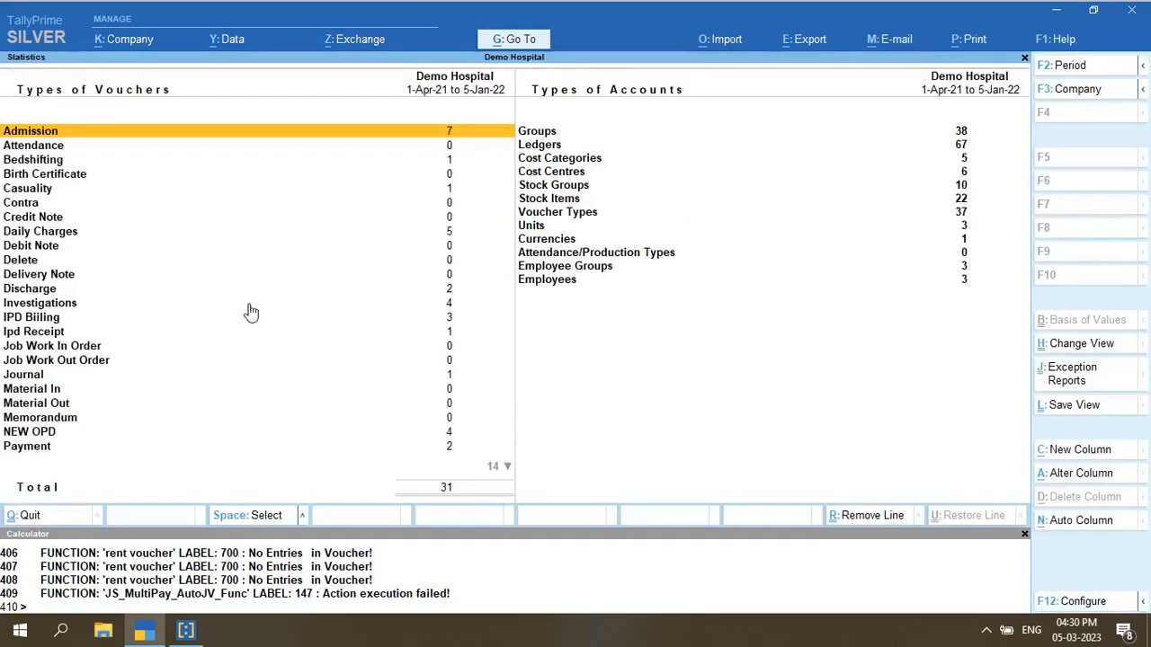
pyautogui.press('Down')
pyautogui.press('Down')
pyautogui.press('Down')
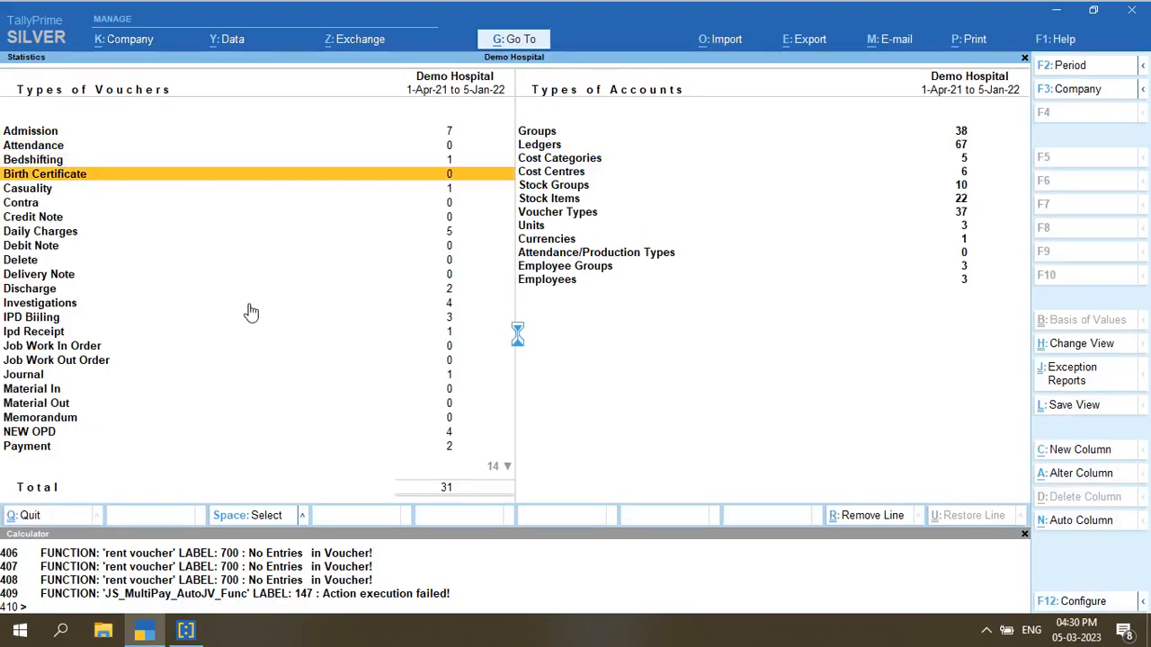
pyautogui.press('Escape')
pyautogui.press('Escape')
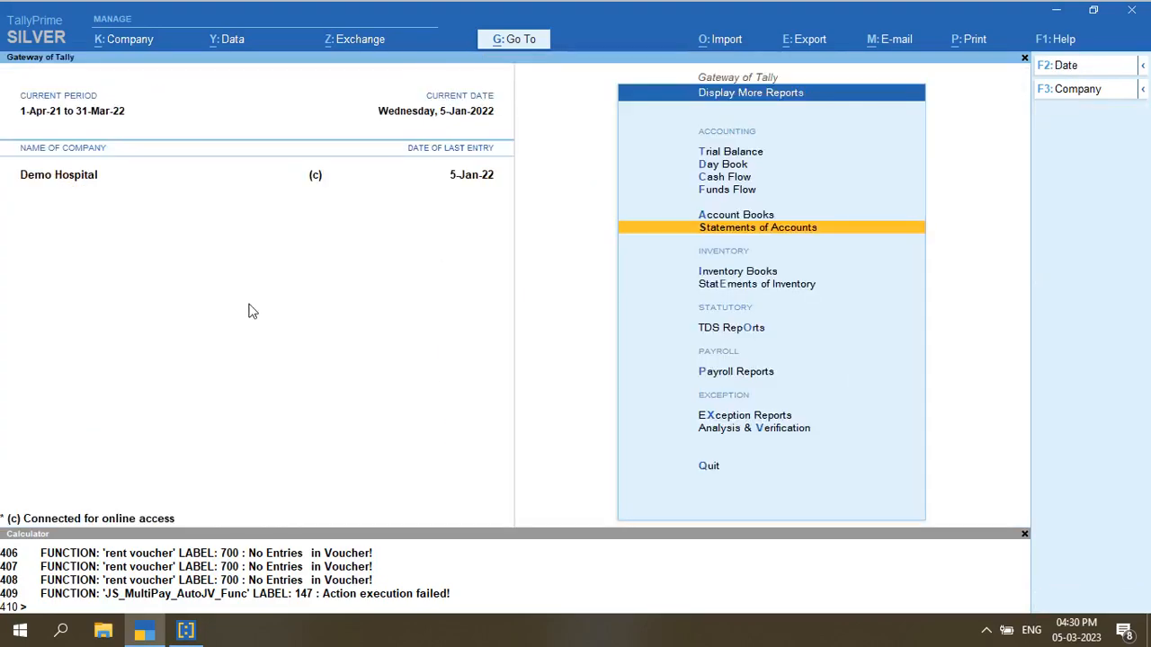
# Open a new Birth Certificate entry in the Hospital Module and show its enlarged print preview
pyautogui.press('Escape')
pyautogui.press('Down')
pyautogui.press('Return')
pyautogui.press('Down')
pyautogui.press('Down')
pyautogui.press('Up')
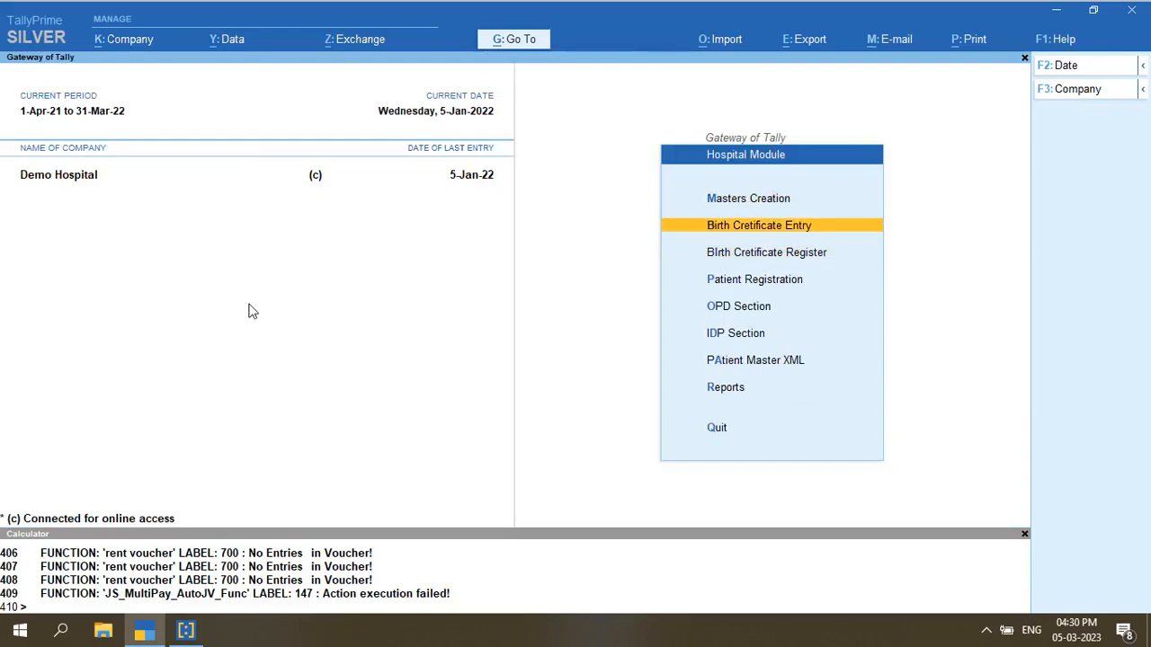
pyautogui.press('Return')
pyautogui.hotkey('ctrl', 'p')
pyautogui.press('i')
pyautogui.hotkey('alt', 'z')
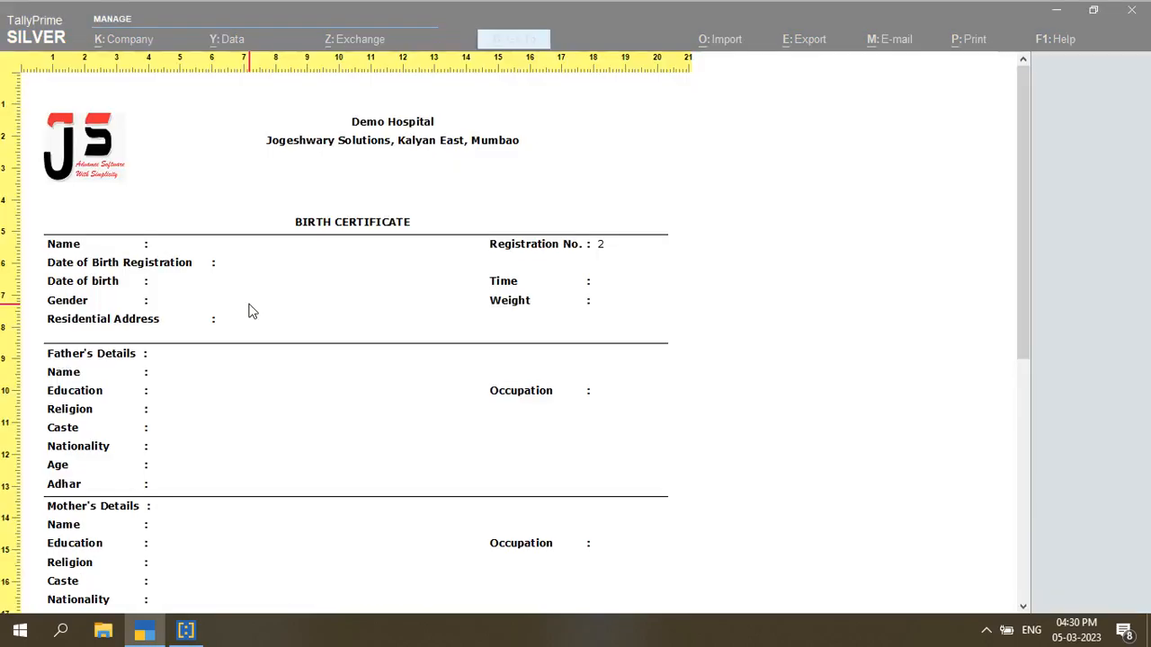
# Read the birth certificate layout down to the mother's details, close the preview, and quit the entry and the Hospital Module
pyautogui.scroll(-2, 252, 311)
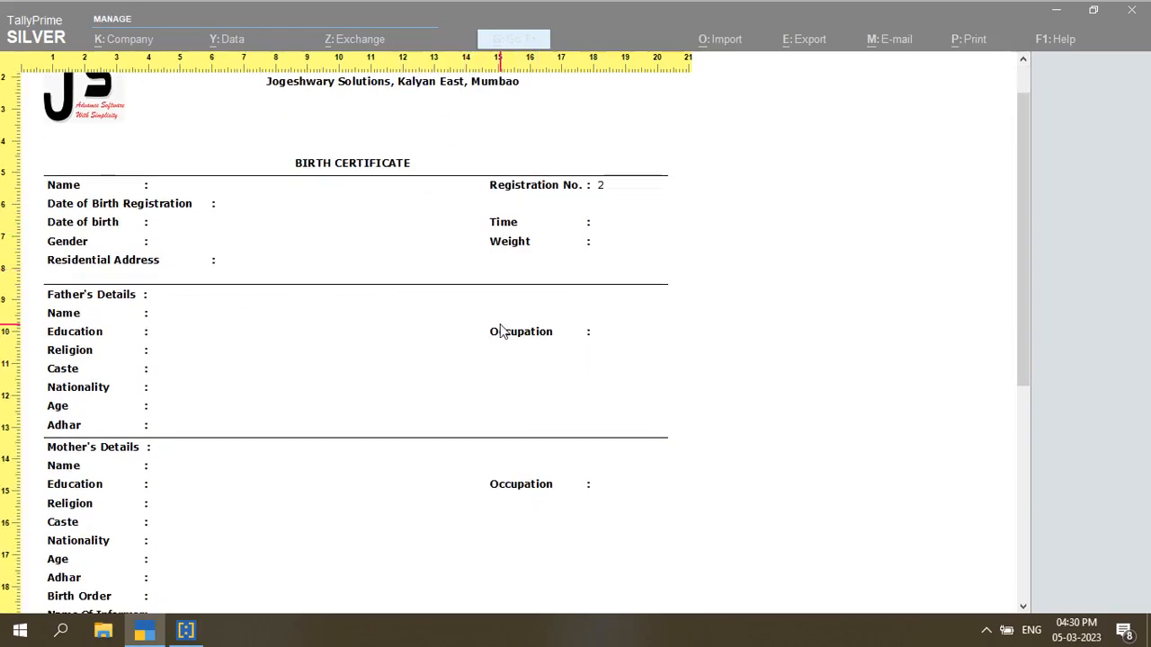
pyautogui.scroll(-4, 501, 329)
pyautogui.scroll(-4, 501, 329)
pyautogui.hotkey('alt', 'z')
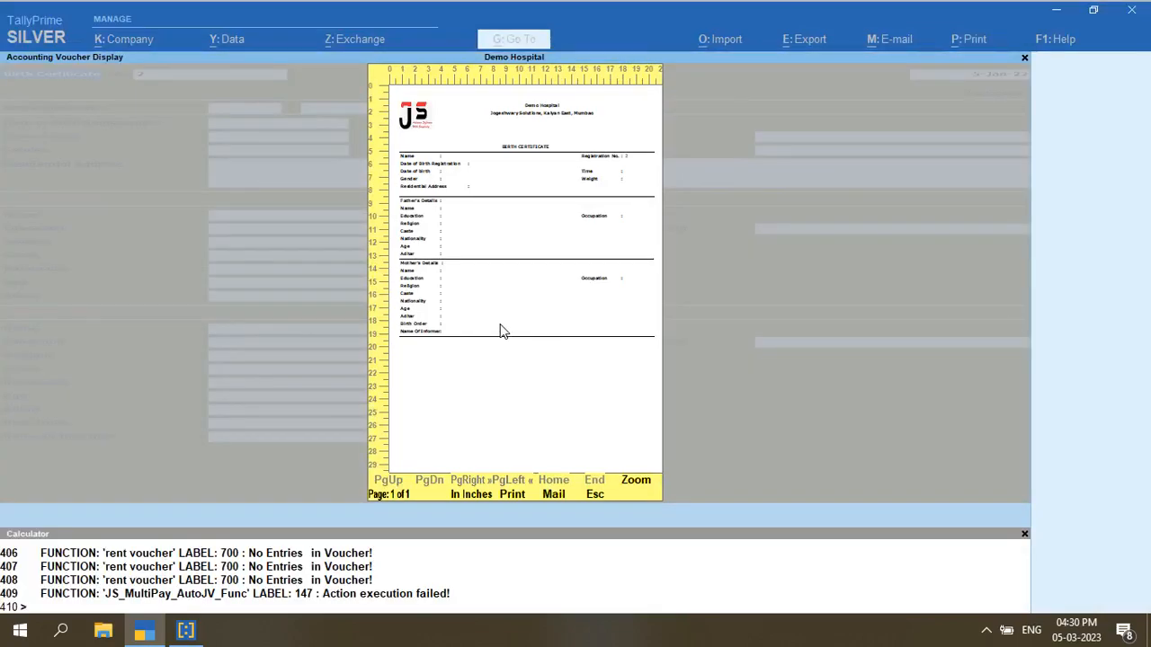
pyautogui.press('Escape')
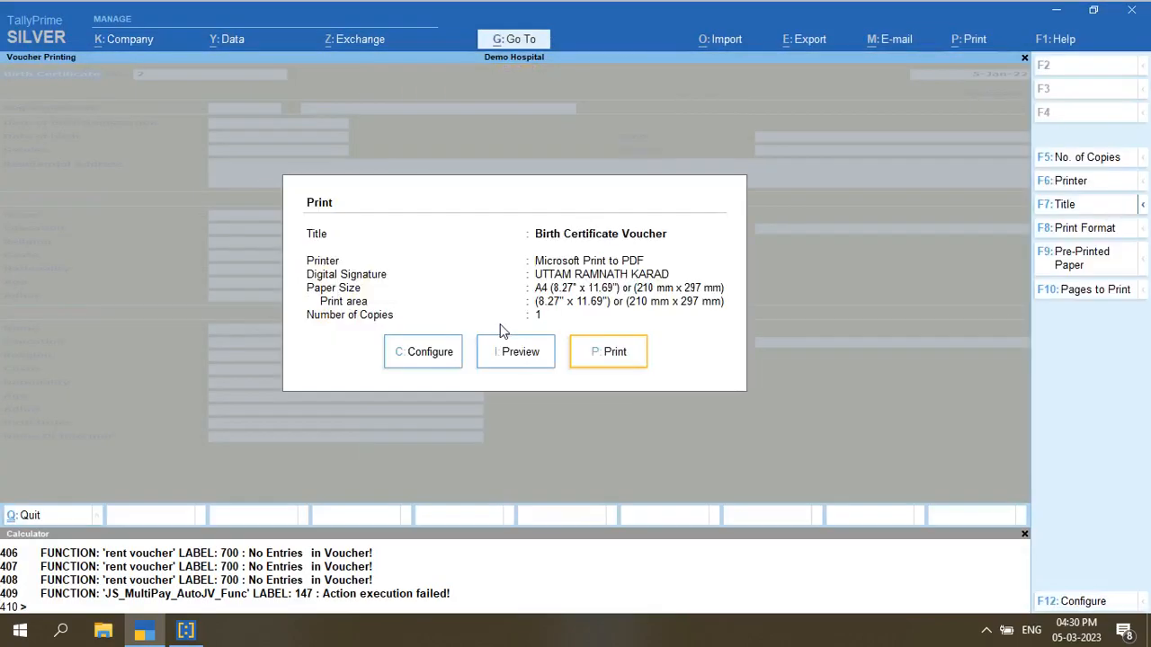
pyautogui.press('Escape')
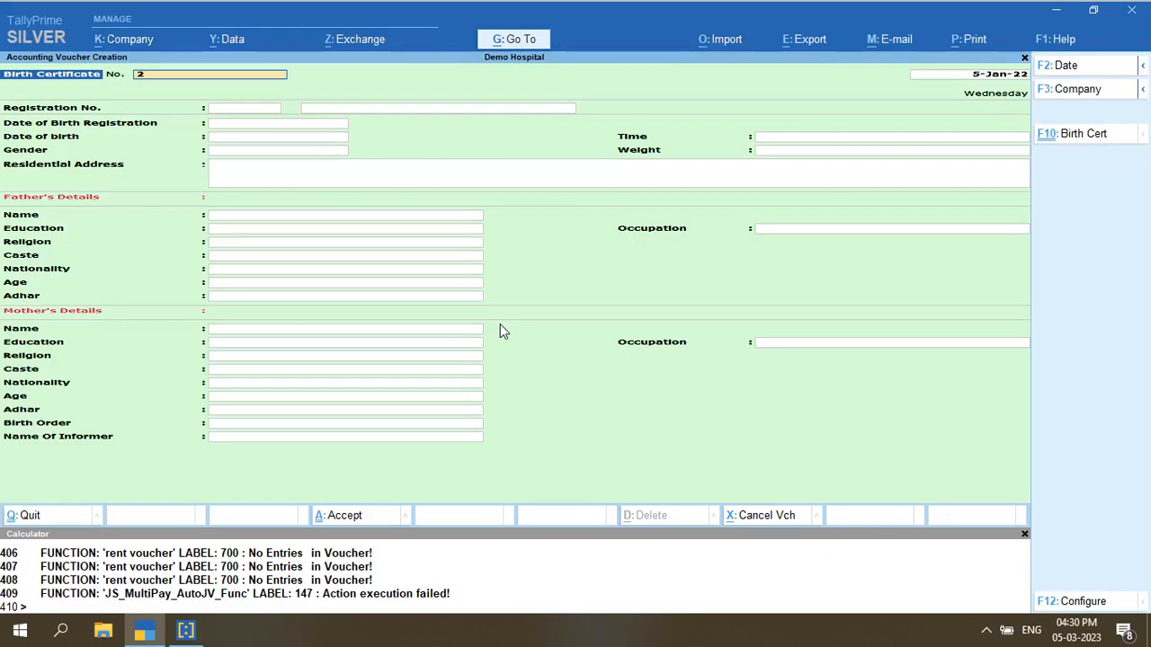
pyautogui.press('Escape')
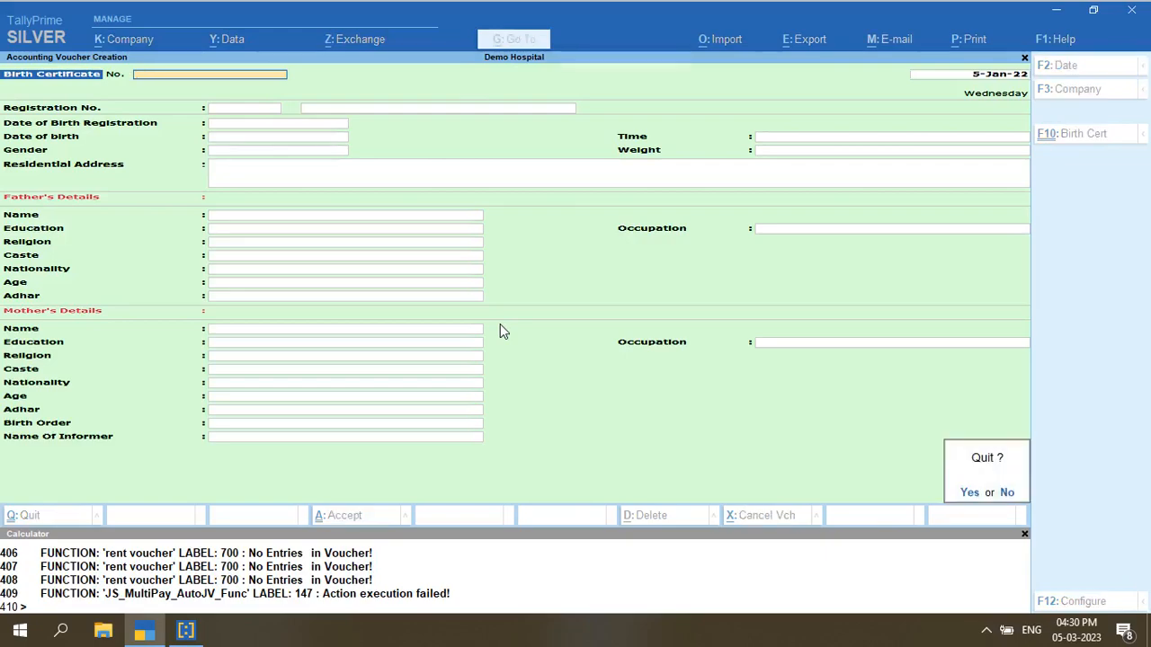
pyautogui.press('y')
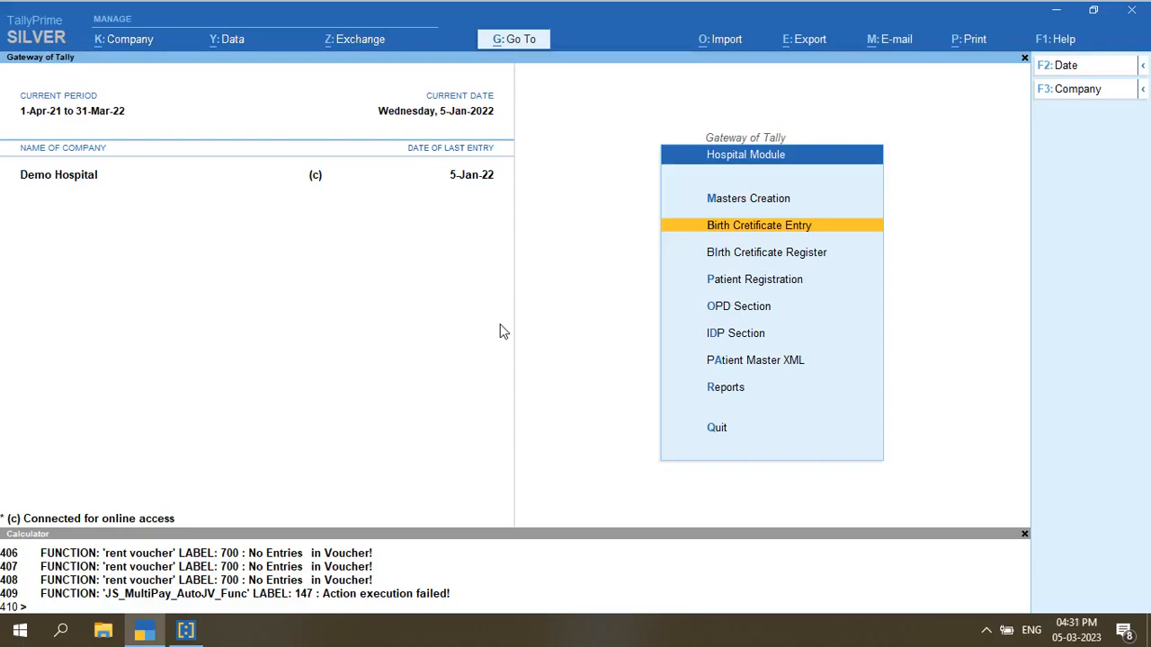
pyautogui.press('Escape')
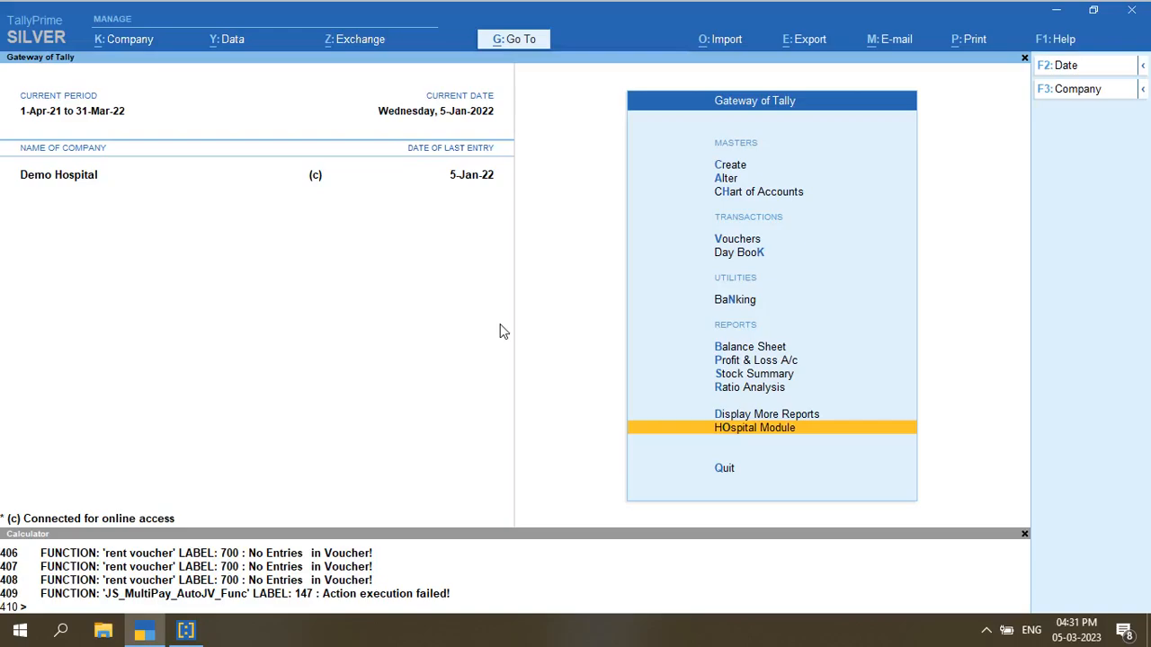
pyautogui.click(984, 636)
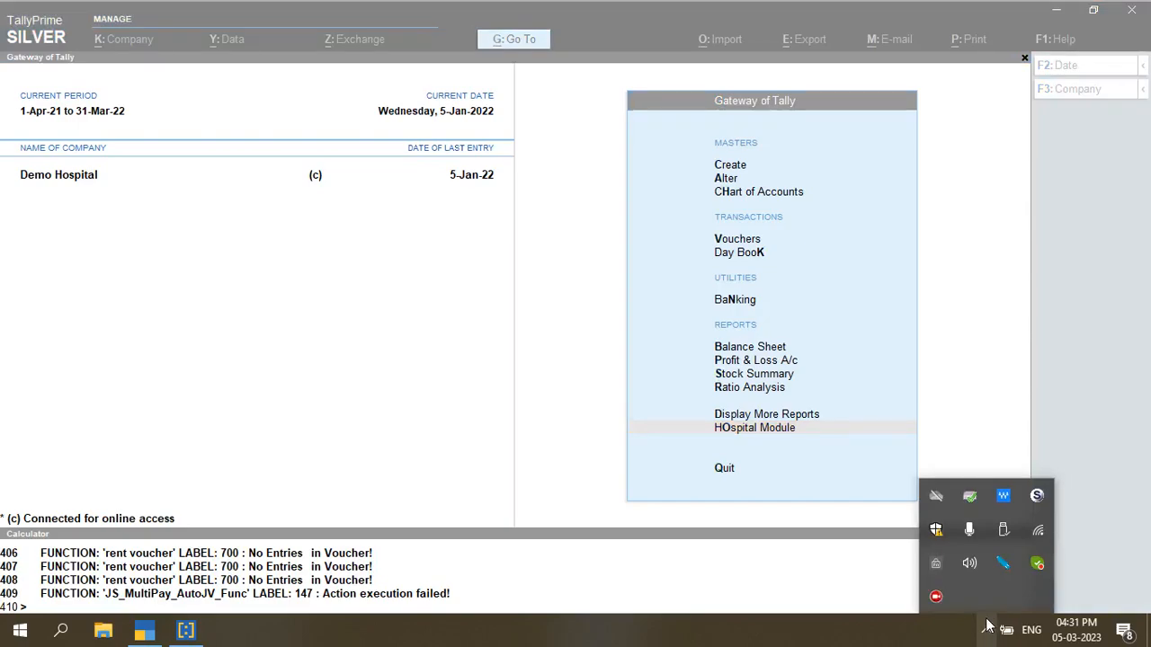
pyautogui.click(936, 598)
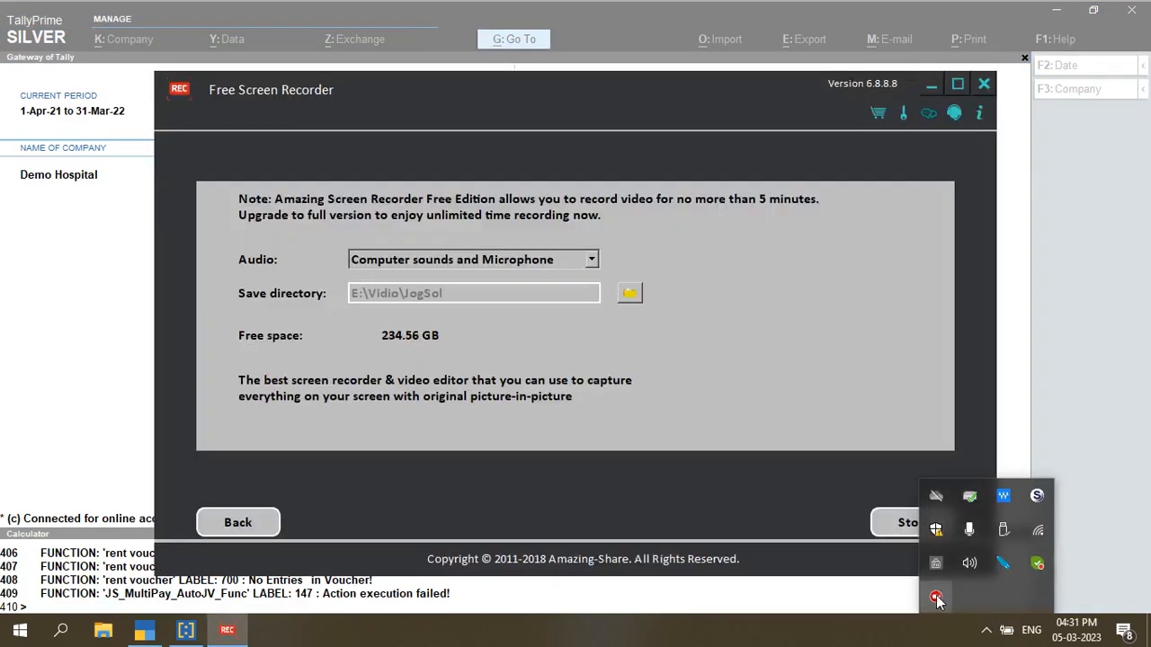